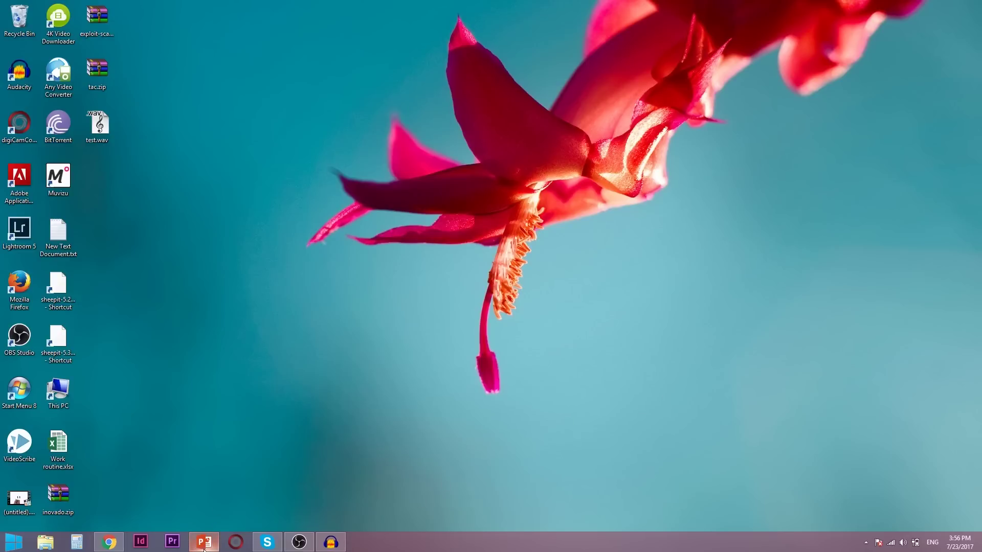
Restore the PowerPoint window from the taskbar and show its File backstage Open page.
click(203, 542)
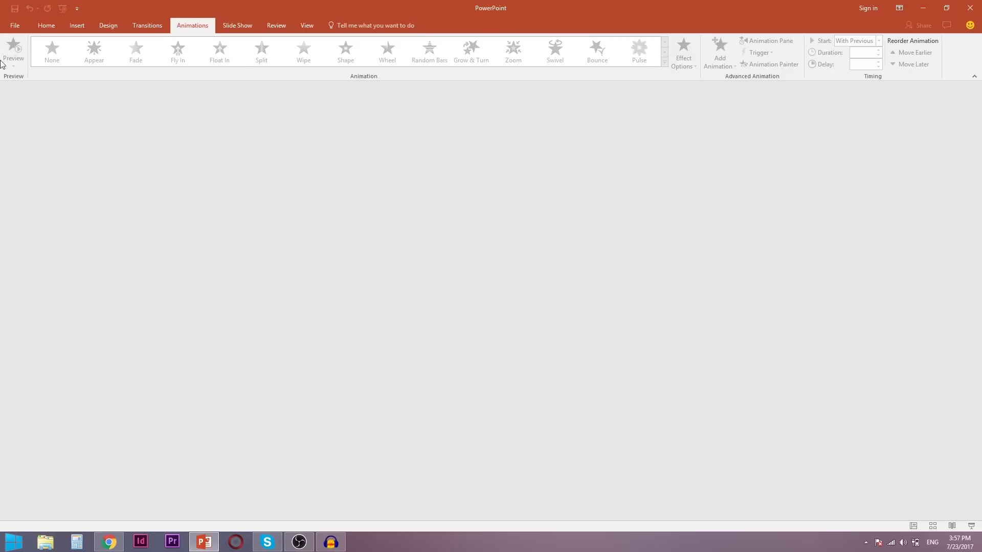
click(20, 26)
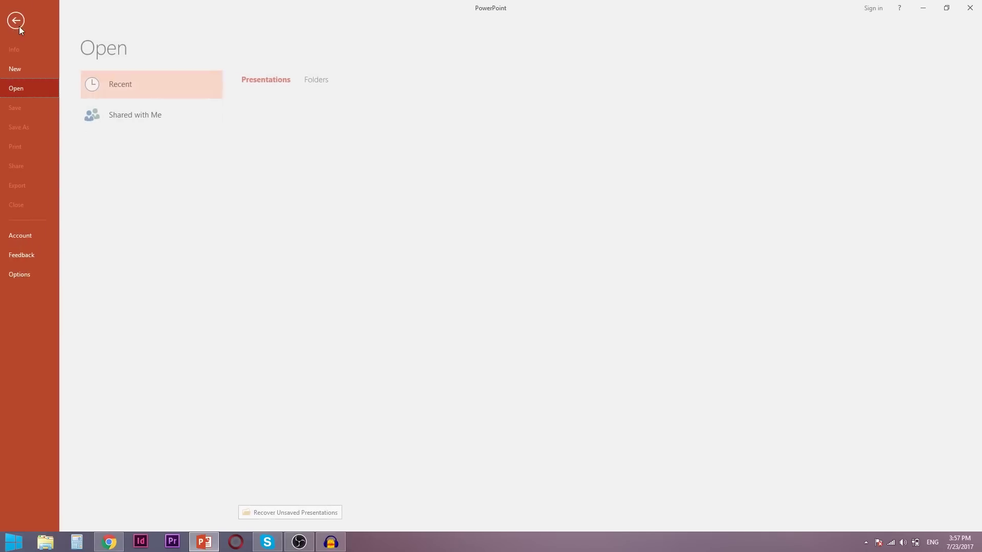
Create a new blank presentation.
click(29, 67)
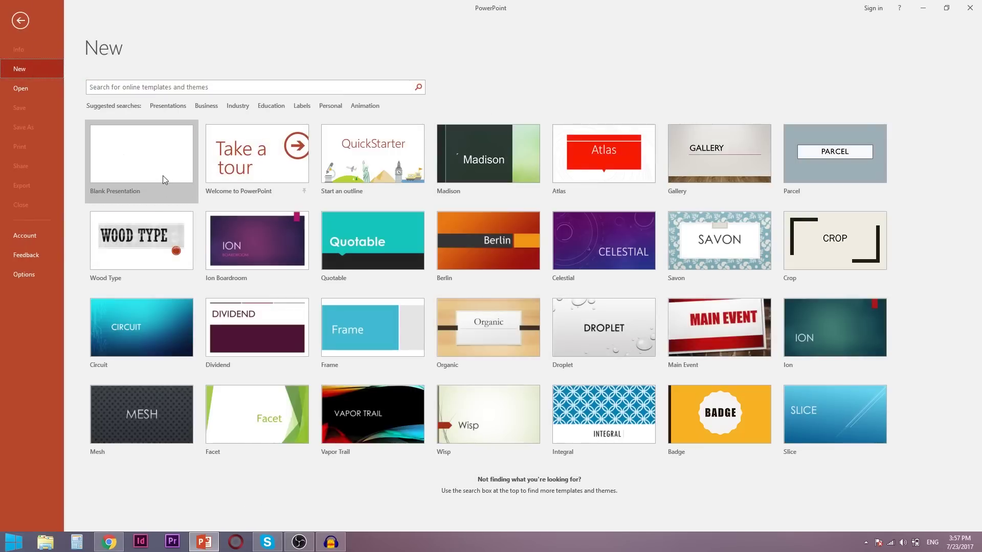
click(163, 176)
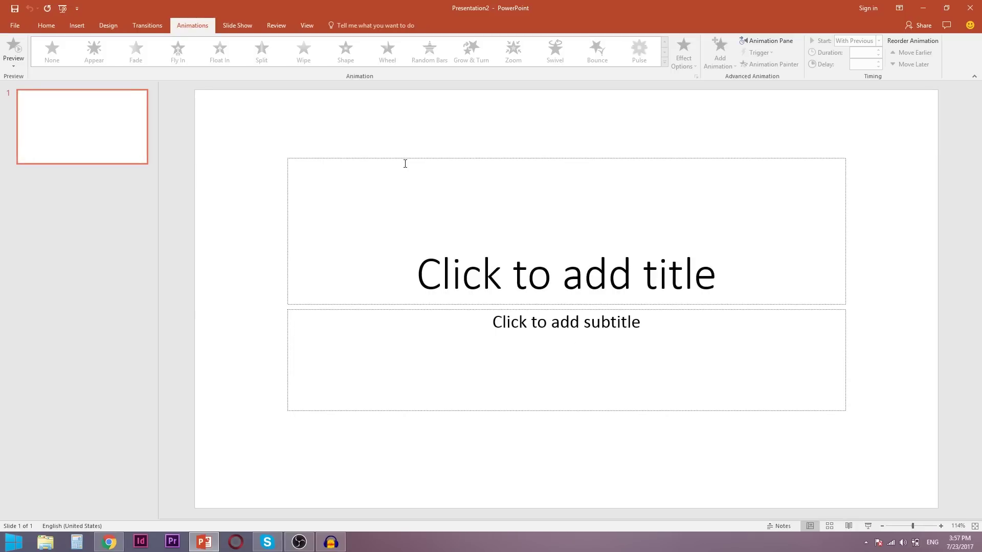
click(100, 145)
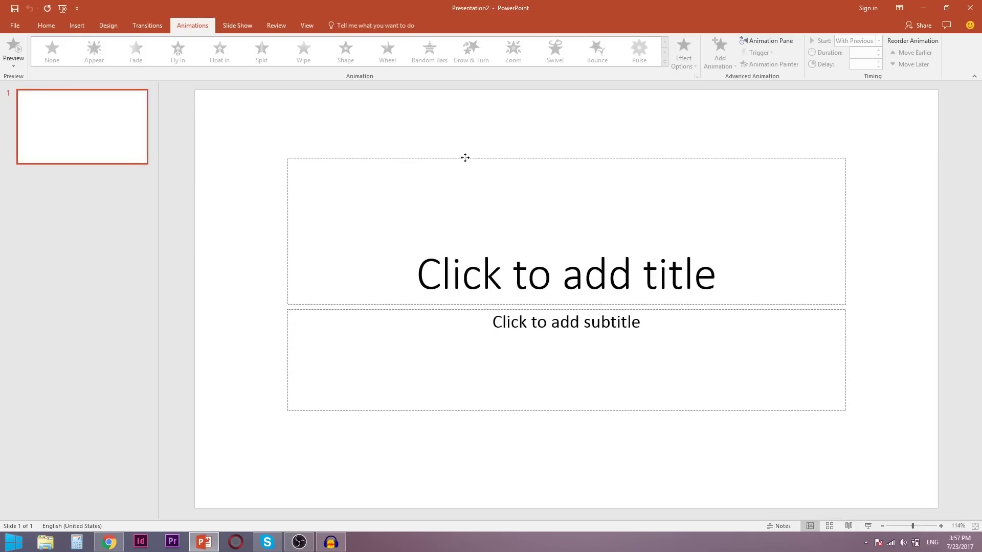
Delete the title and subtitle placeholders so the slide is empty.
click(466, 160)
key(Delete)
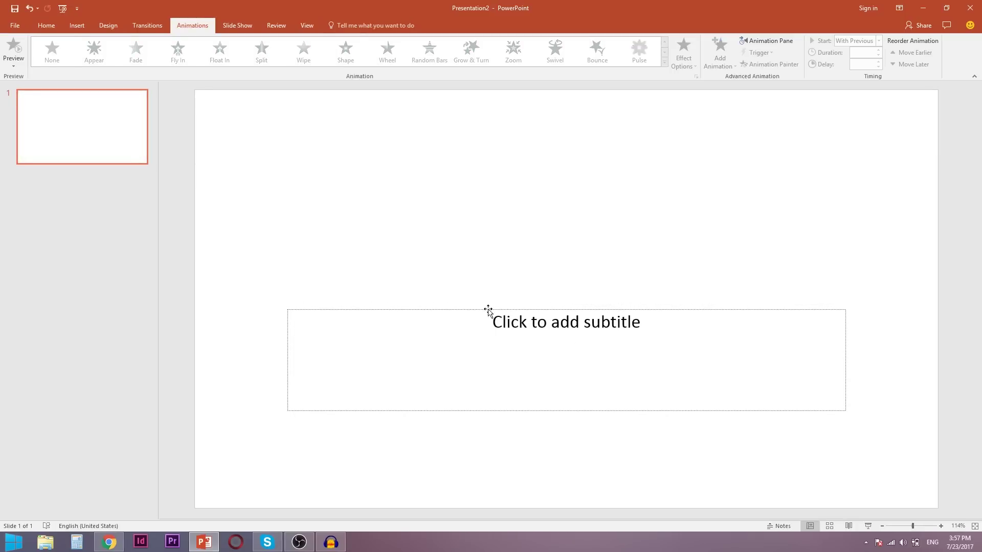
click(486, 309)
key(Delete)
click(132, 105)
scroll(49, 32, up, 2)
scroll(48, 31, up, 2)
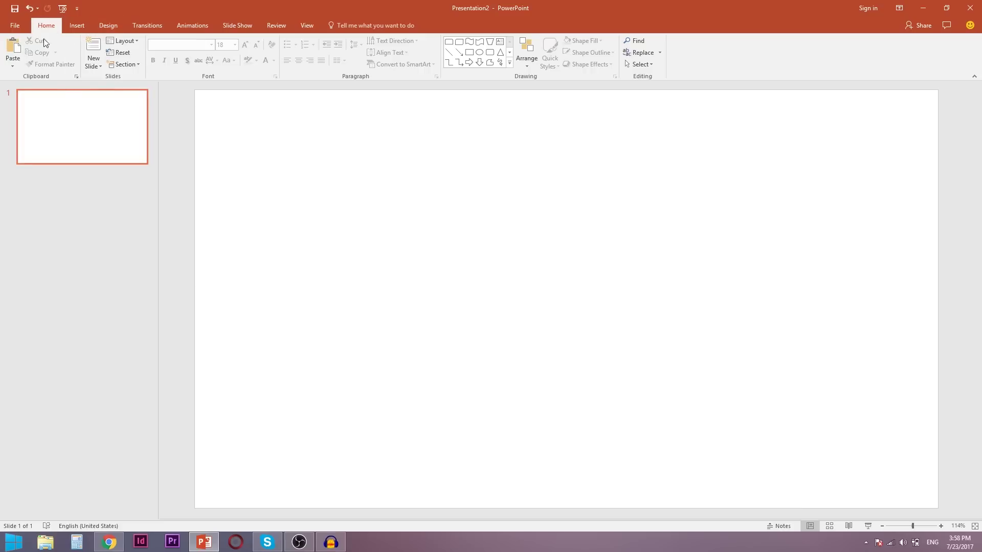
click(123, 26)
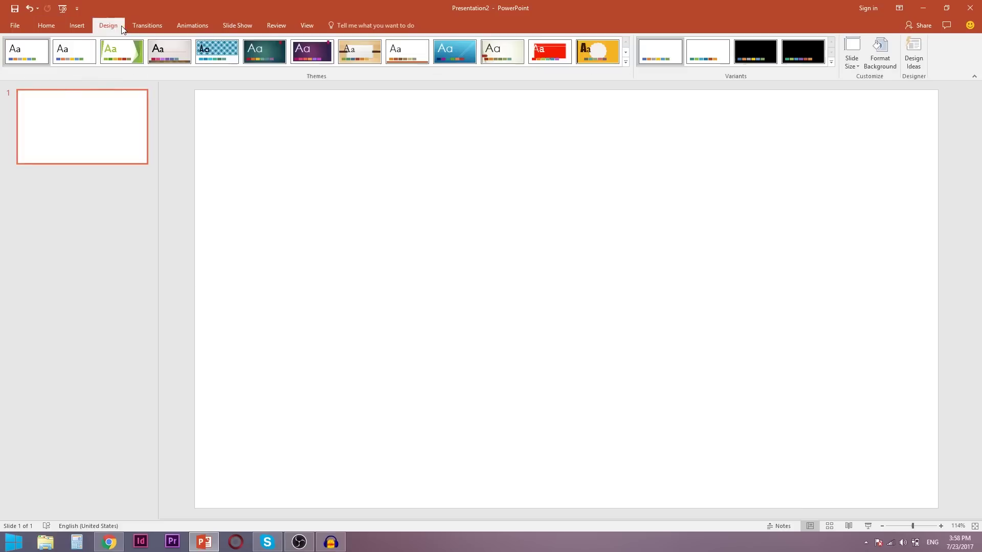
Keep the slide at Widescreen 16:9 and draw a small rounded square near the centre.
click(854, 64)
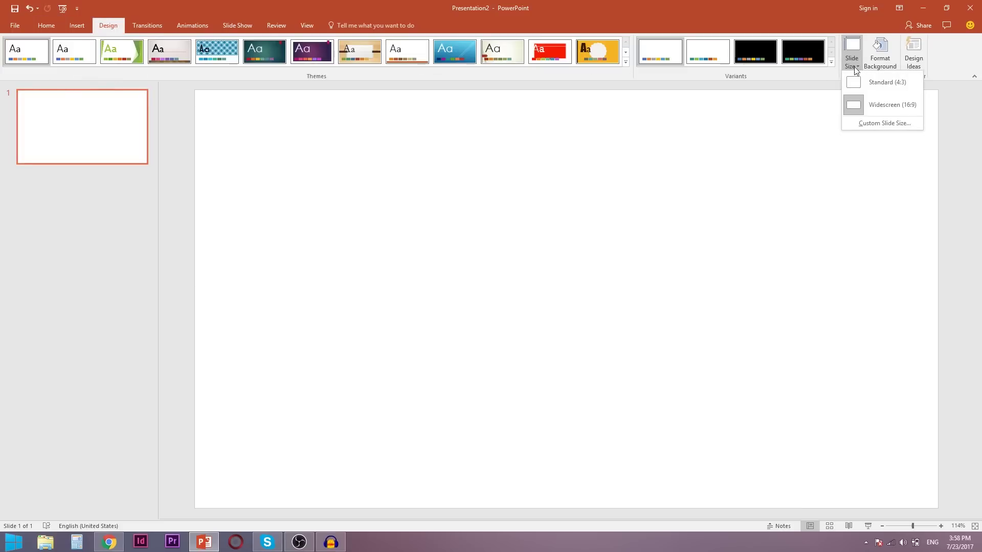
click(887, 106)
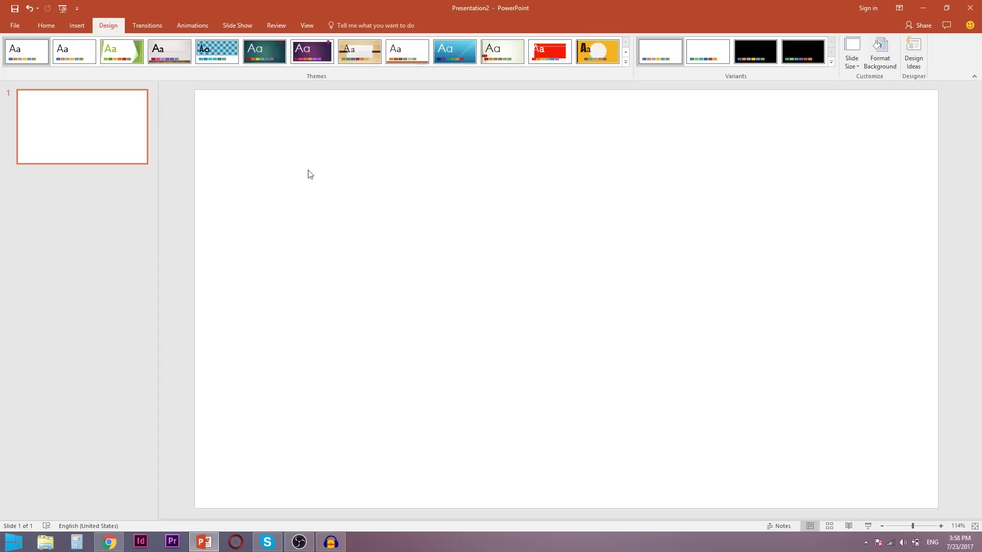
click(77, 27)
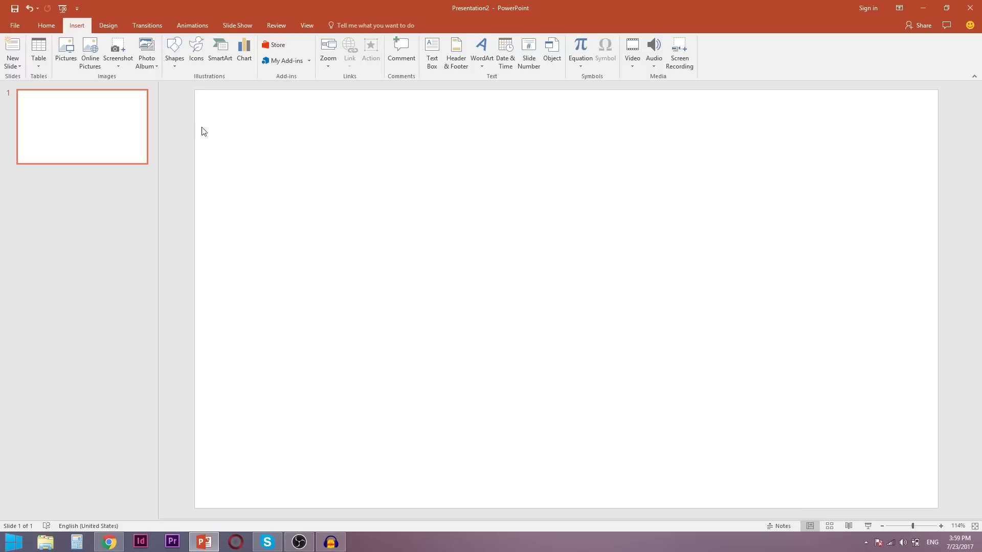
click(176, 64)
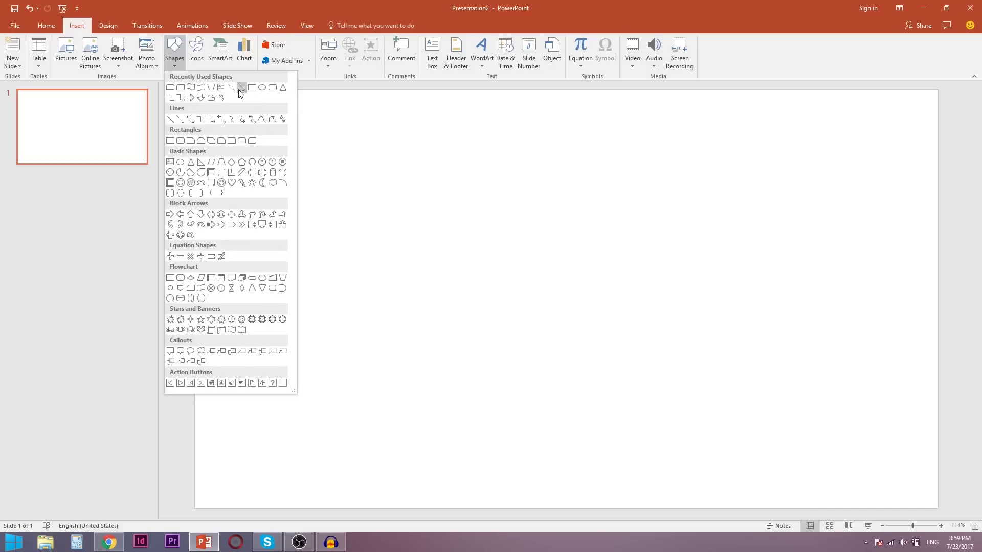
click(273, 87)
drag(500, 189, 530, 222)
Fill the rounded square with the custom light orange colour RGB 245, 182, 139.
right_click(511, 208)
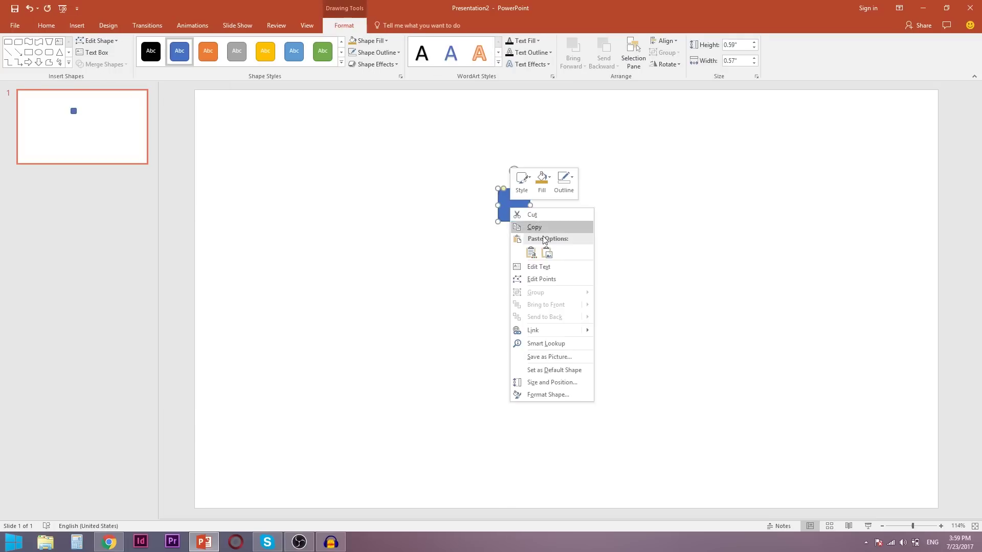
click(543, 180)
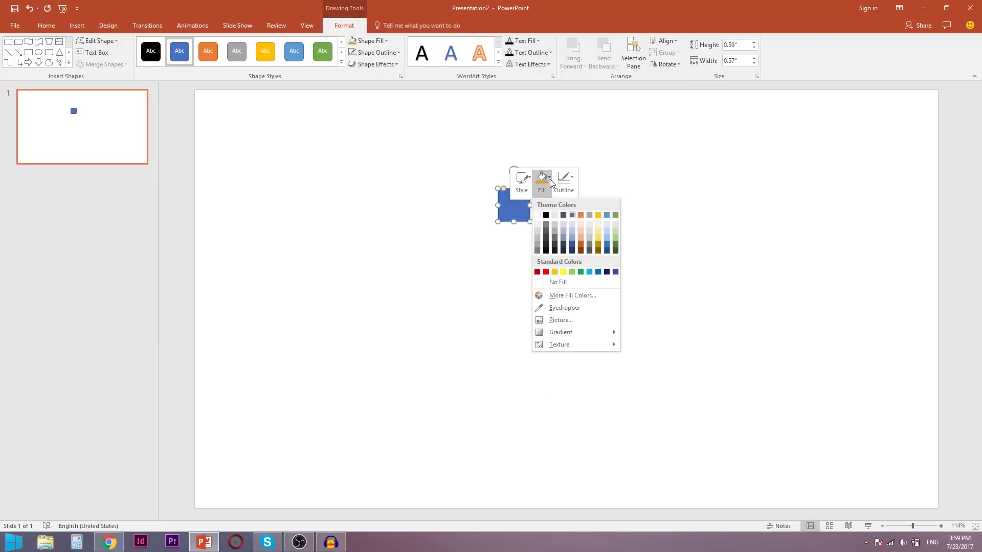
click(581, 236)
right_click(512, 208)
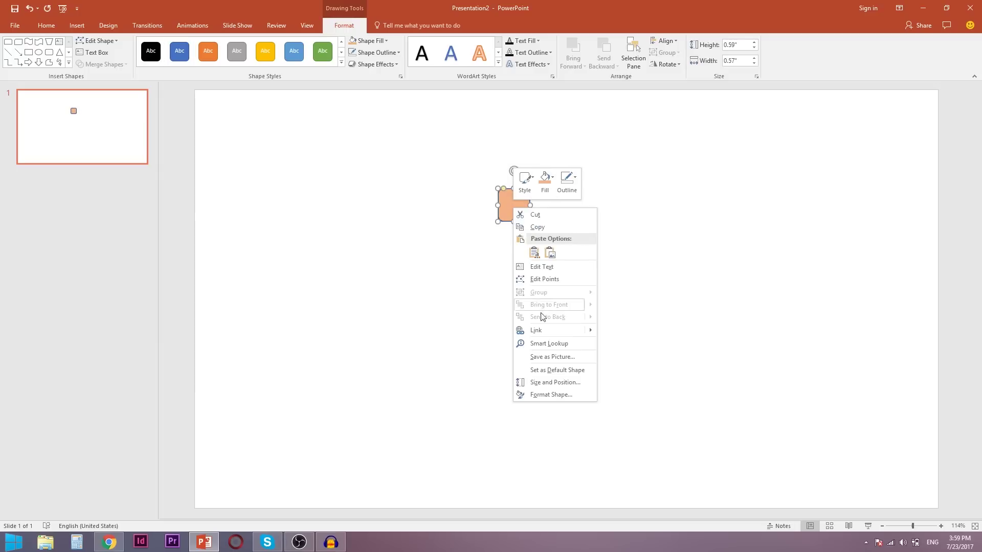
click(545, 180)
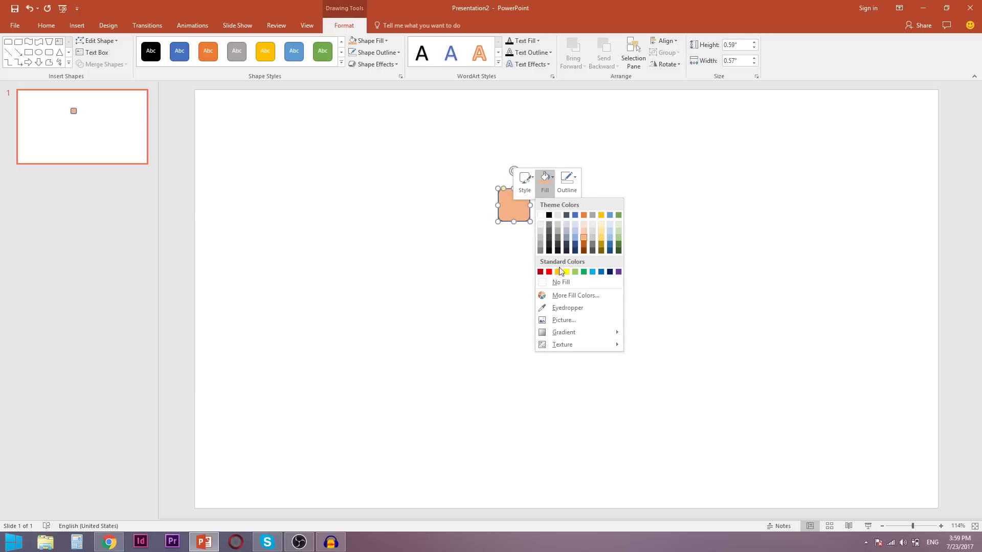
click(576, 295)
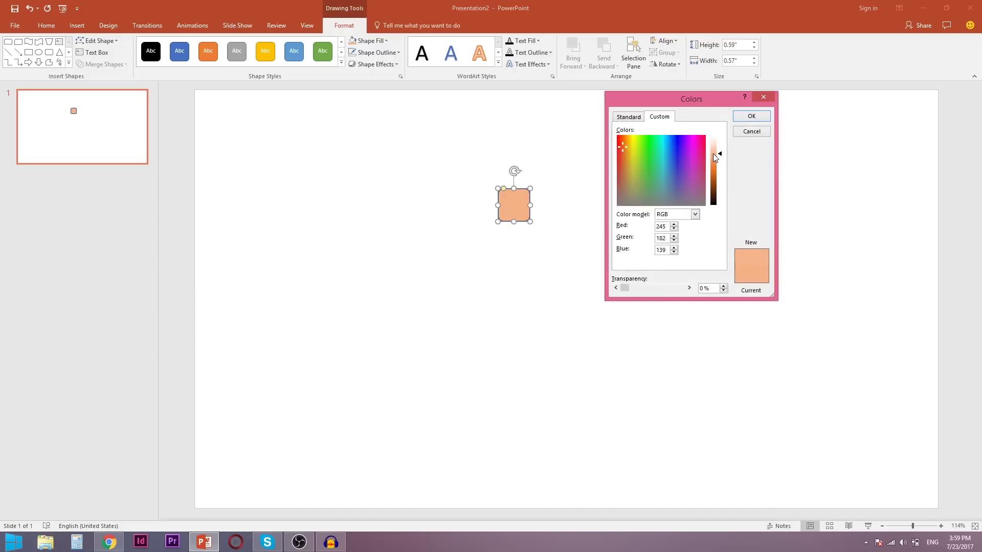
click(748, 116)
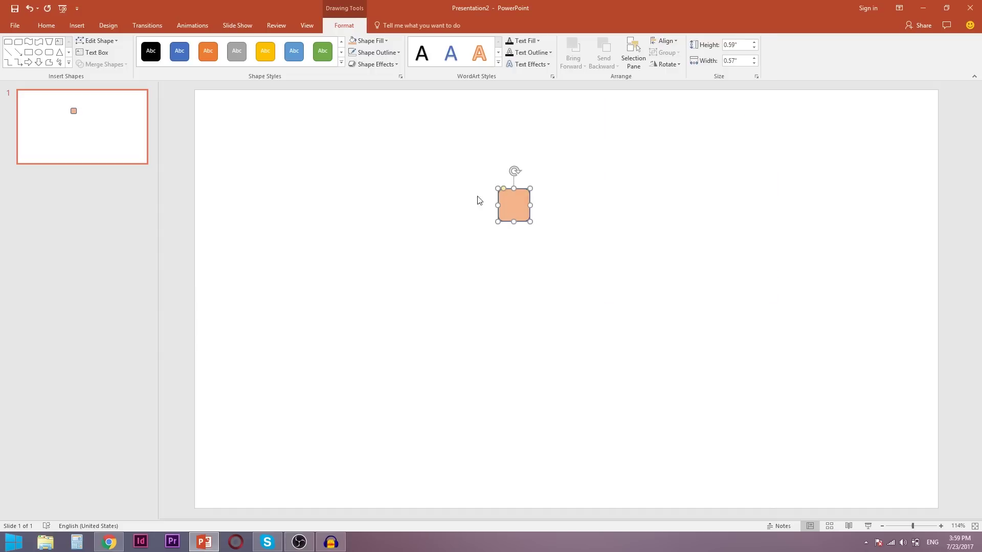
Remove the rounded square's outline.
right_click(513, 203)
click(575, 172)
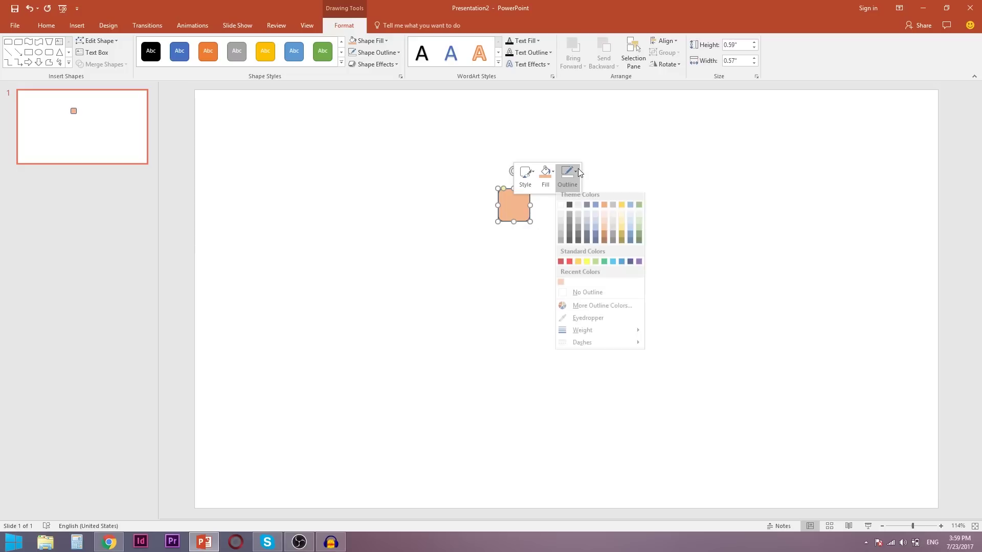
click(588, 296)
click(532, 265)
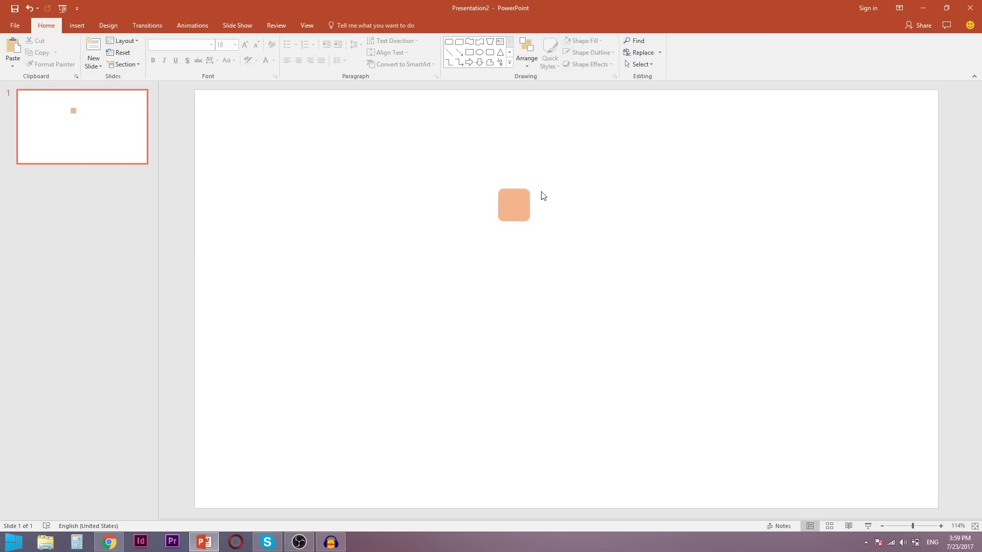
ctrl+scroll(546, 186, up, 2)
ctrl+scroll(513, 182, up, 1)
ctrl+scroll(502, 219, up, 5)
scroll(494, 239, up, 1)
scroll(496, 254, up, 2)
Draw a black, outline-free wave on the head's top edge, tilted into a hair tuft.
click(430, 261)
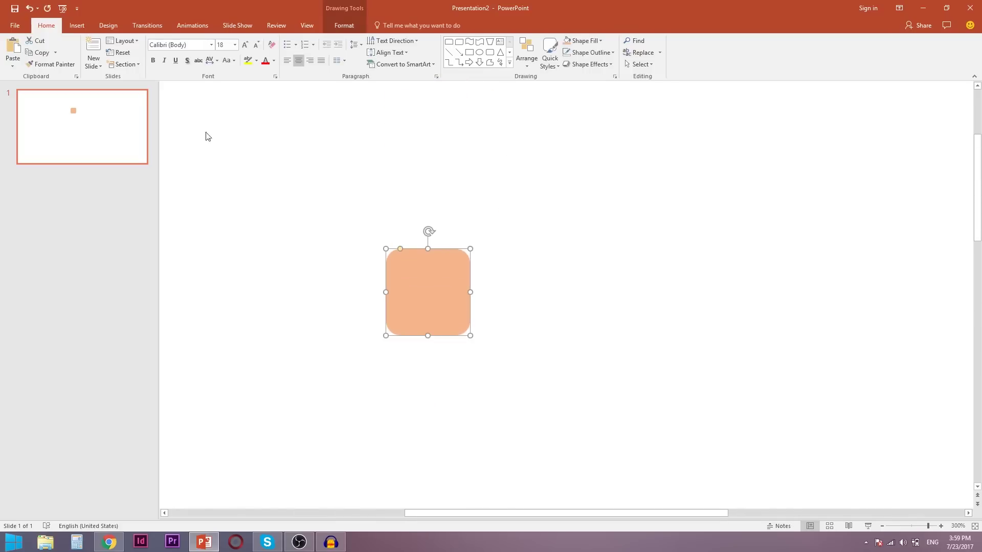
click(77, 26)
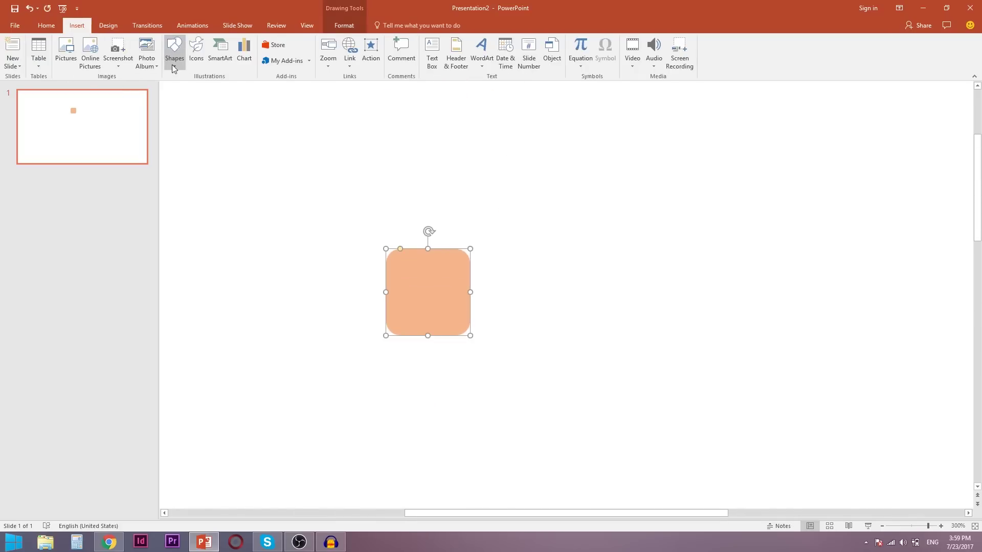
click(174, 56)
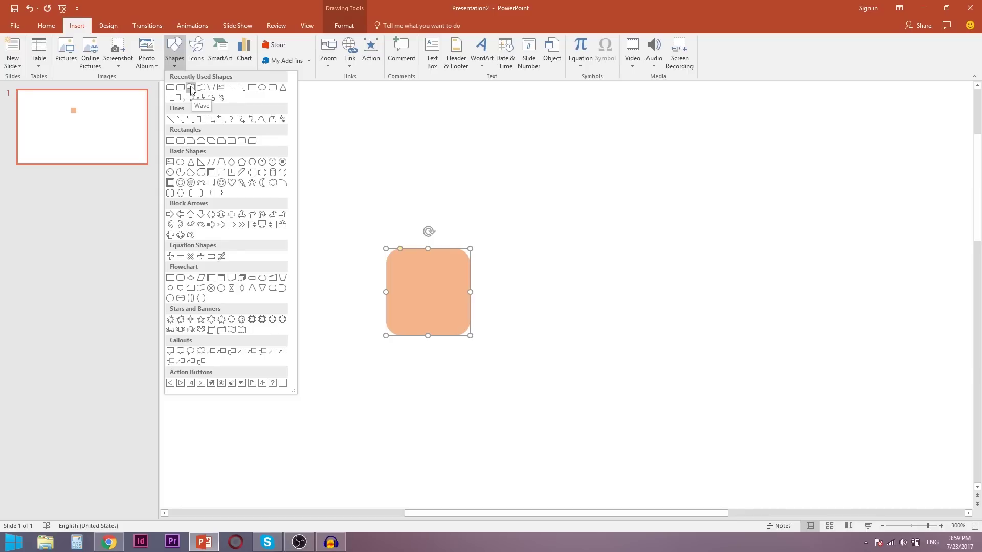
click(191, 88)
drag(408, 298, 386, 260)
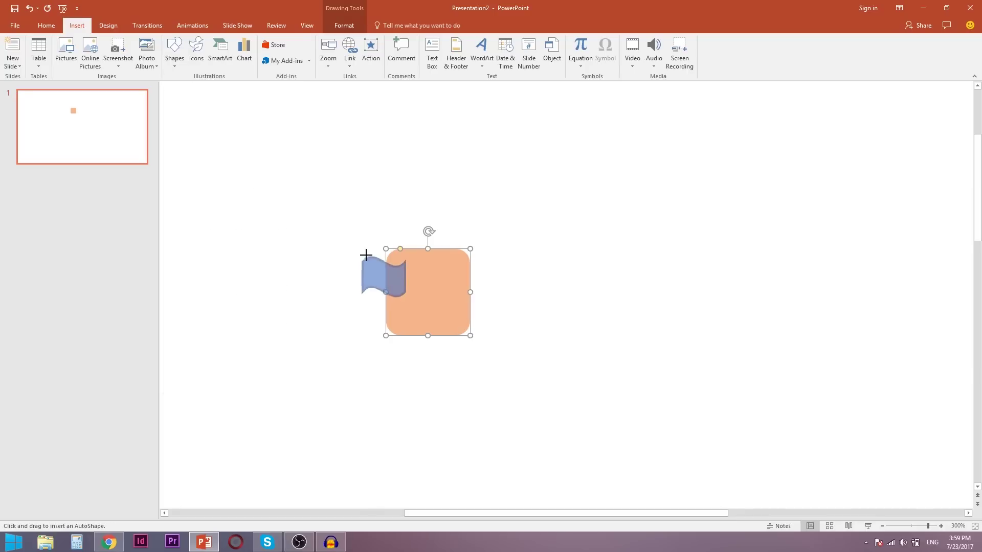
right_click(404, 275)
click(441, 240)
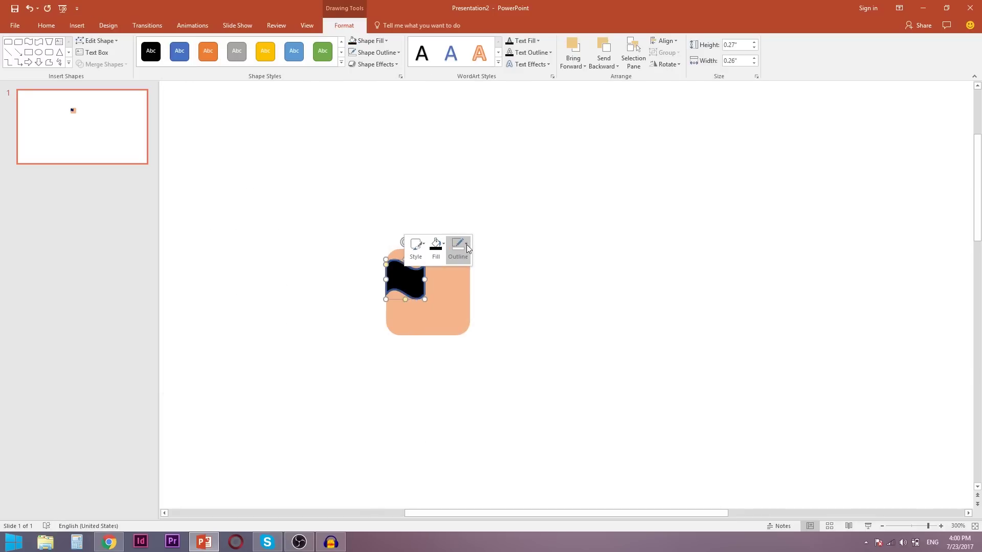
click(445, 327)
drag(402, 273, 450, 245)
drag(456, 206, 431, 211)
Copy the black wave and place the copy upright over the head's upper left.
key(ctrl+c)
key(ctrl+v)
drag(440, 244, 410, 222)
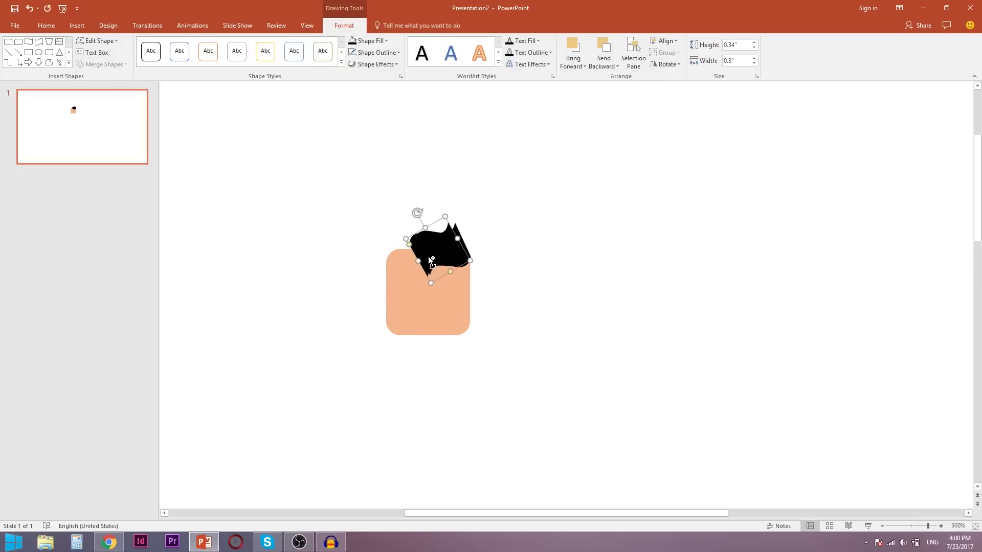
drag(428, 257, 418, 255)
drag(406, 209, 433, 206)
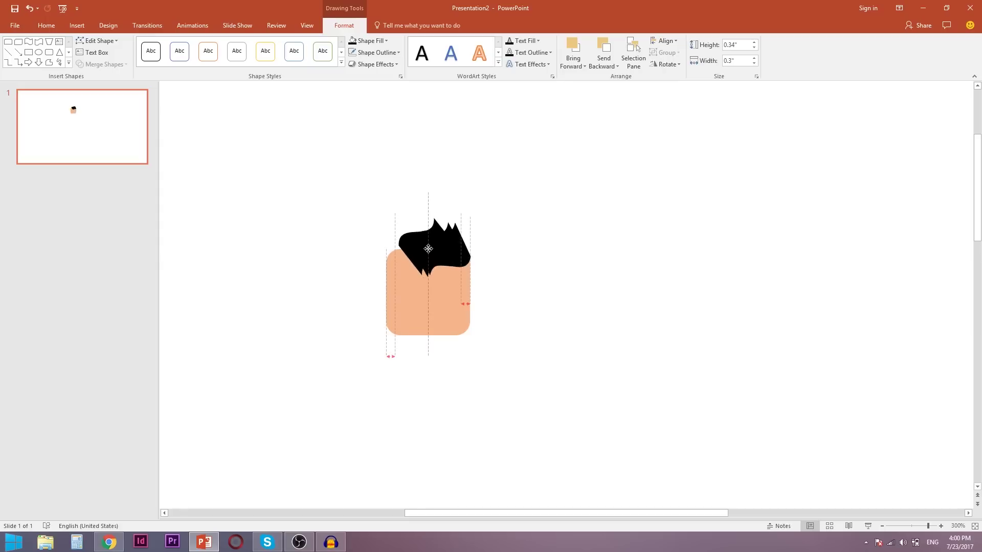
key(Escape)
Add a black triangle without outline to the hair and rotate it into place.
click(76, 25)
click(174, 49)
click(275, 90)
mouse_move(348, 173)
mouse_down()
mouse_move(394, 232)
mouse_move(416, 238)
mouse_move(380, 236)
mouse_move(376, 223)
mouse_up()
right_click(366, 204)
click(401, 183)
click(406, 215)
click(423, 183)
click(439, 301)
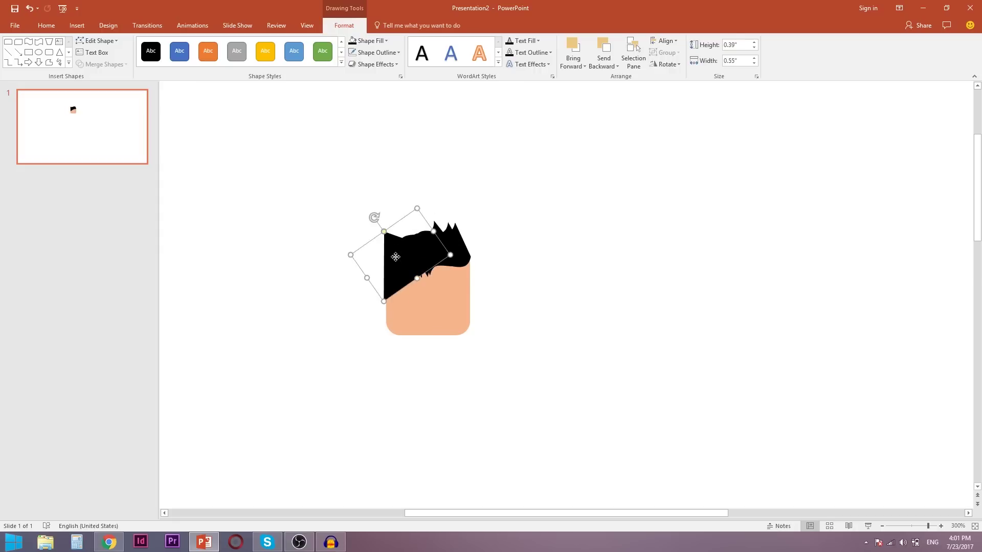
drag(419, 258, 418, 263)
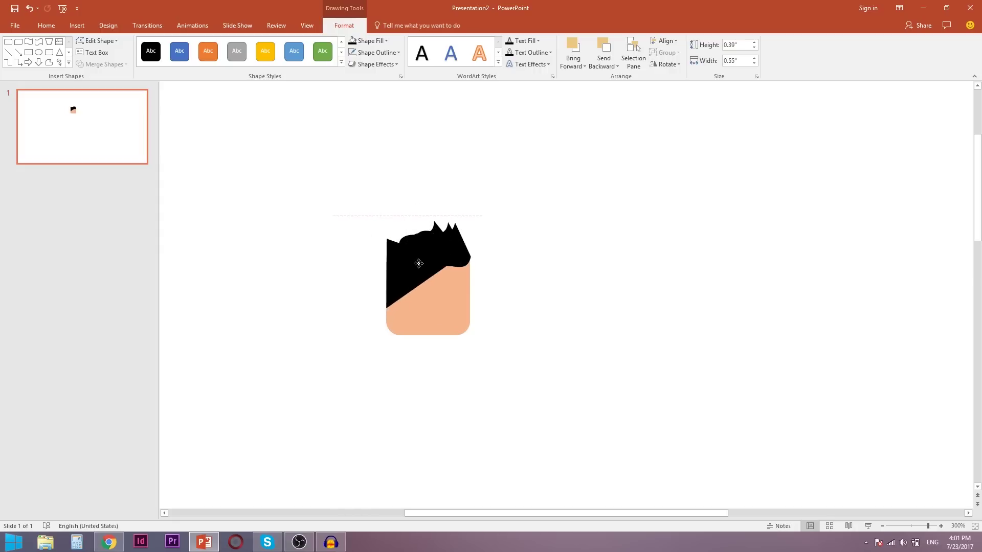
click(339, 107)
click(77, 25)
click(174, 54)
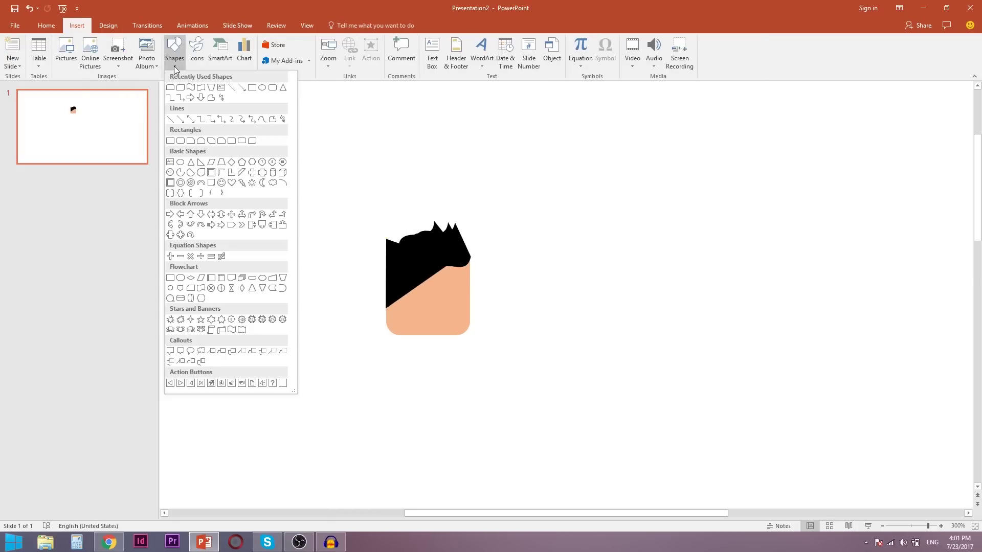
Try a black rounded rectangle at the head's top left, then undo it.
click(205, 97)
mouse_move(358, 216)
mouse_down()
mouse_move(407, 266)
mouse_move(416, 256)
mouse_up()
right_click(389, 241)
click(419, 214)
click(447, 224)
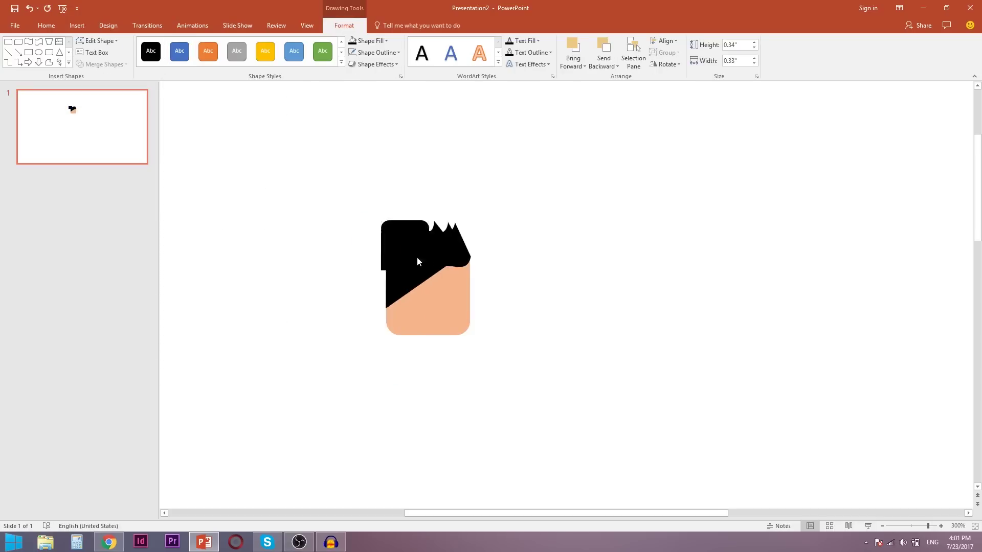
drag(409, 219, 409, 234)
key(ctrl+z)
key(ctrl+z)
key(ctrl+z)
key(ctrl+z)
Draw another black wave piece on the head's top right.
click(77, 25)
click(174, 48)
click(260, 331)
drag(386, 236, 436, 266)
right_click(424, 245)
click(457, 223)
key(Escape)
right_click(406, 245)
click(434, 219)
click(405, 252)
click(532, 242)
Nudge the small and tilted hair pieces into place to form a solid cap.
click(410, 225)
key(Escape)
drag(469, 259, 462, 225)
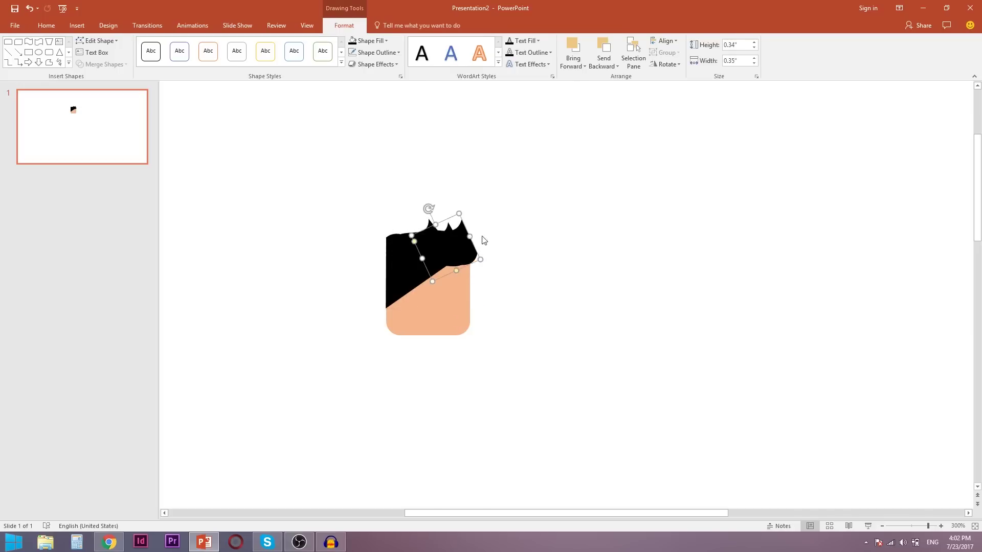
click(418, 233)
click(418, 233)
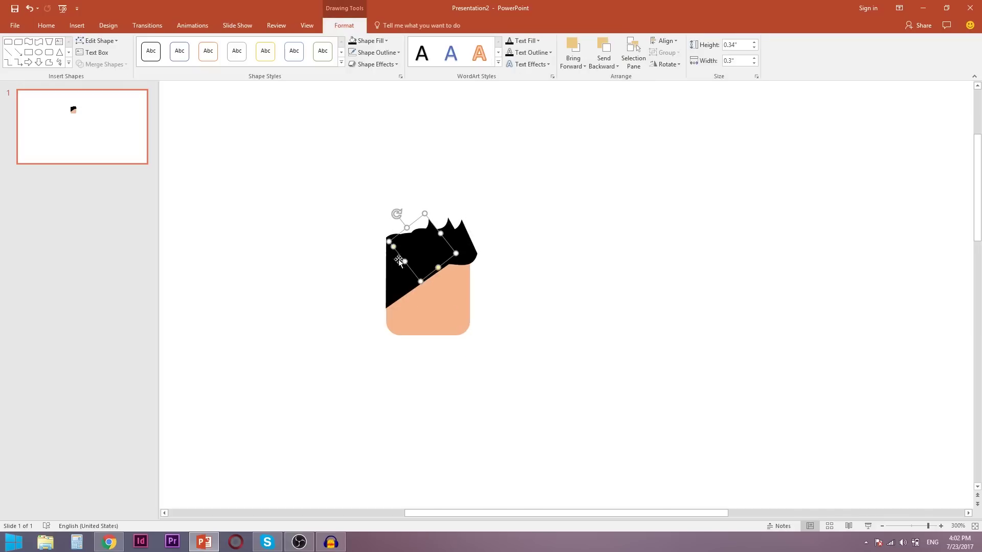
drag(427, 229, 425, 224)
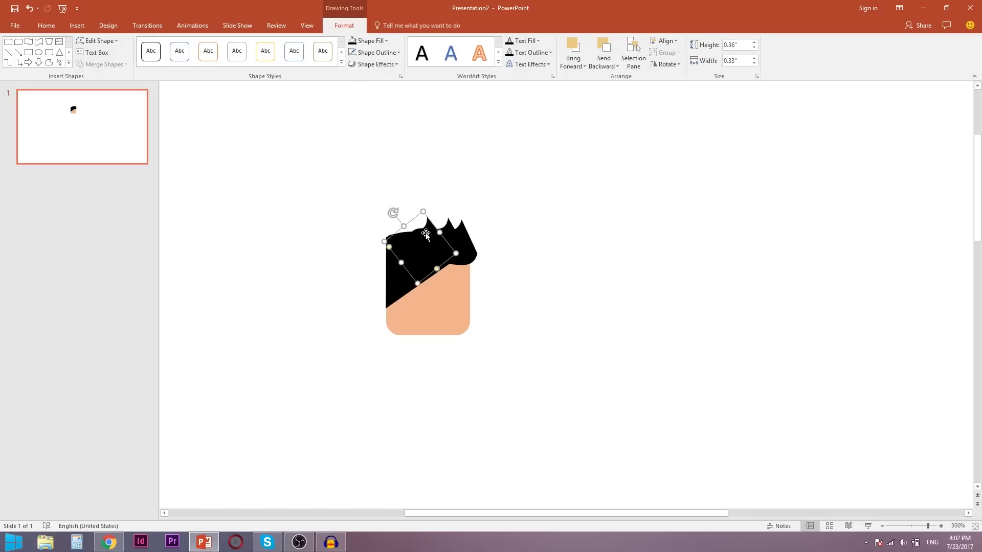
click(452, 228)
drag(453, 227, 427, 225)
click(506, 225)
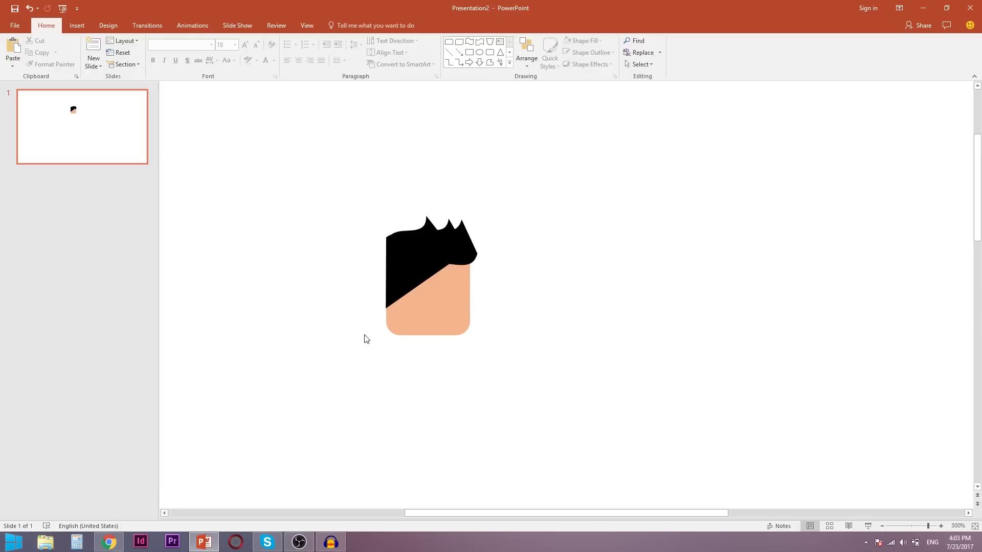
Draw a small oval on the face and fill it dark brown.
click(77, 23)
click(174, 51)
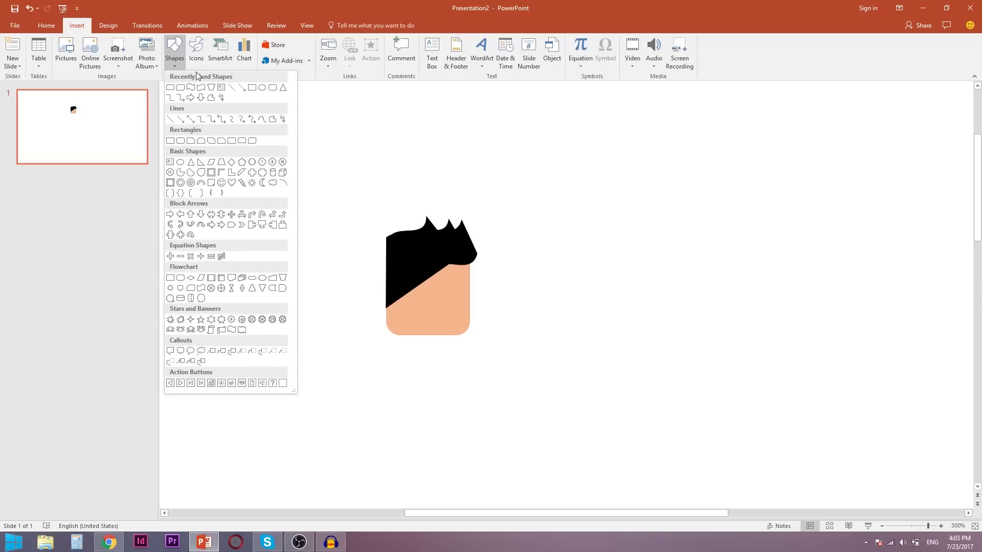
click(264, 89)
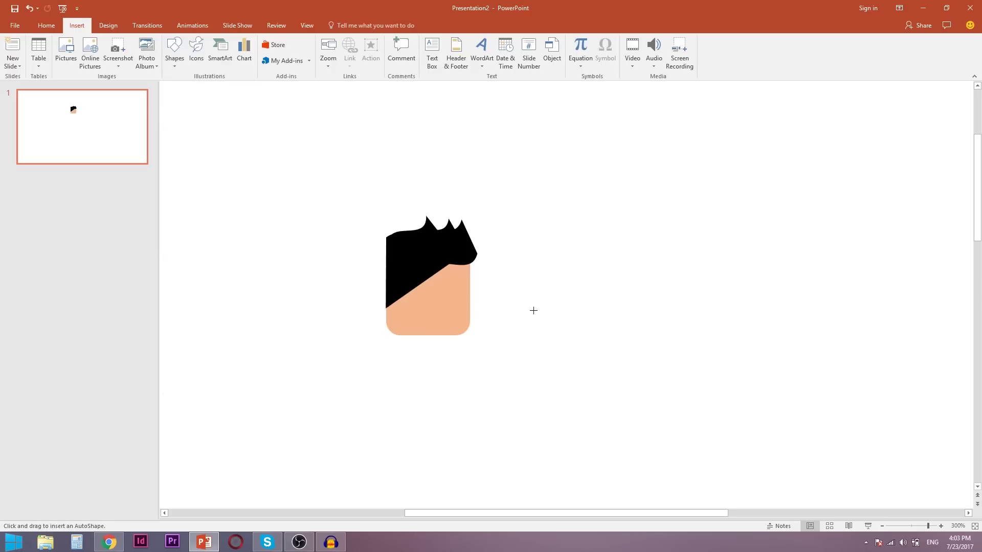
drag(442, 283, 436, 294)
right_click(438, 290)
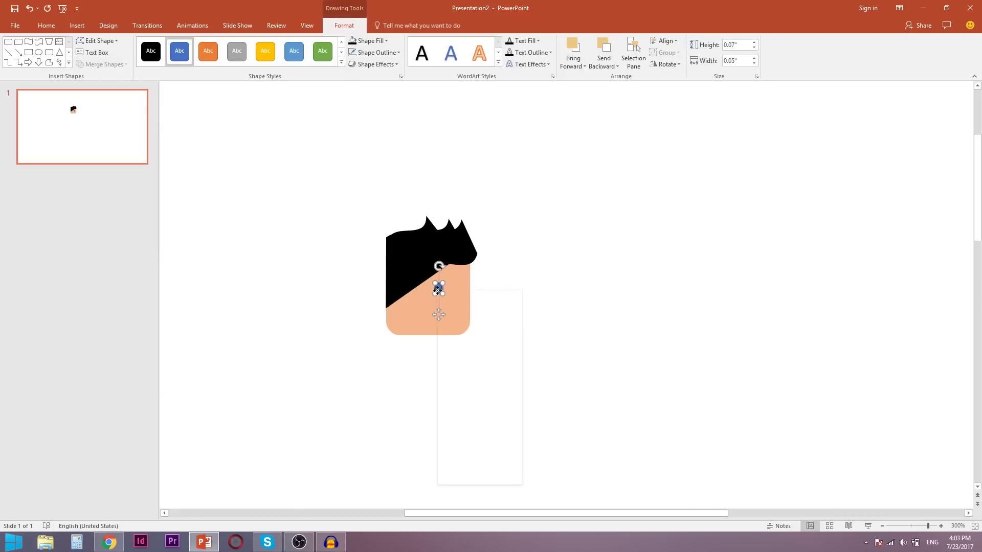
click(470, 263)
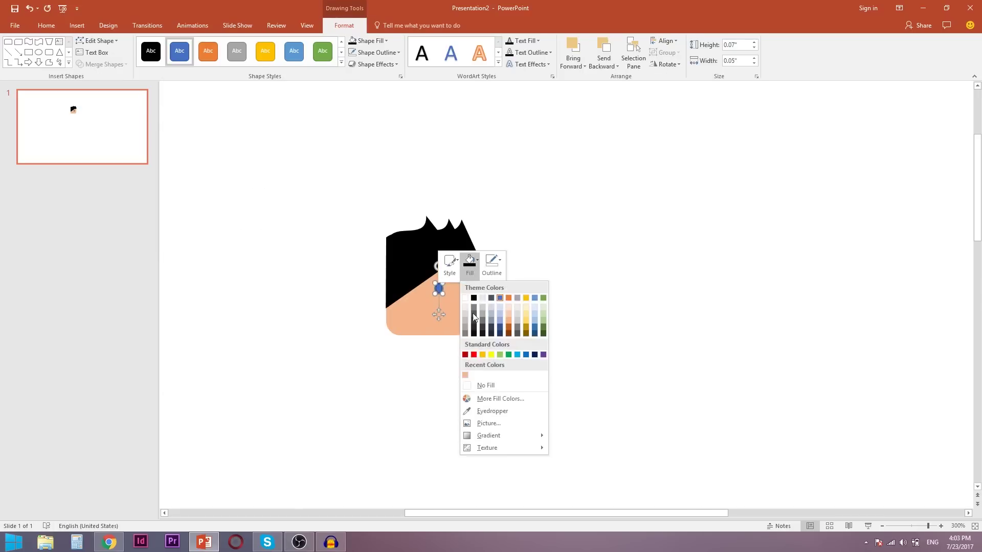
click(487, 411)
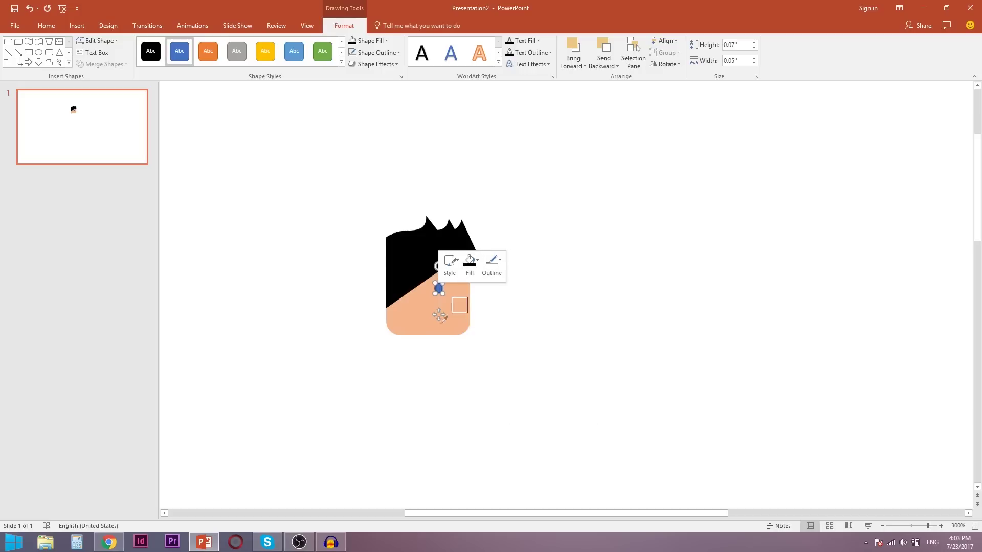
click(421, 306)
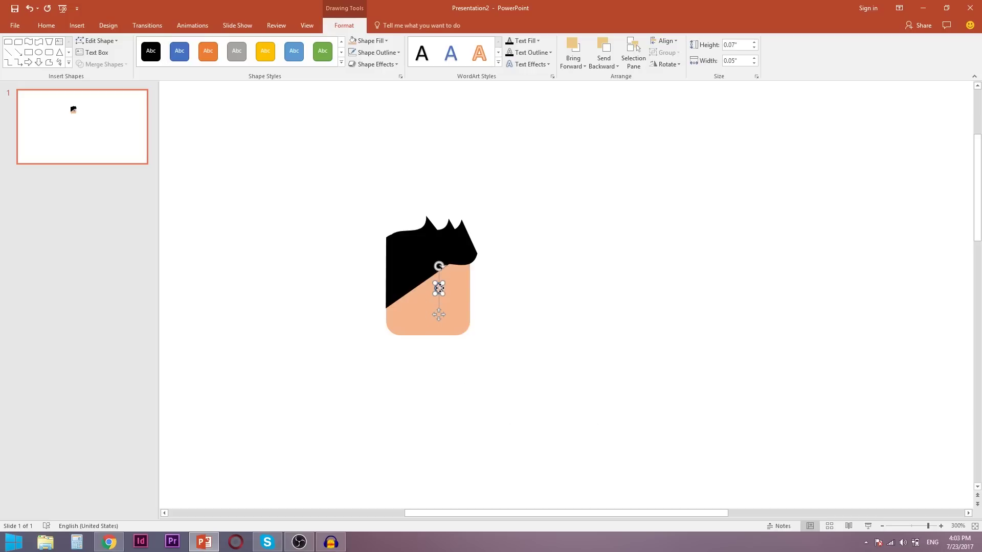
right_click(440, 288)
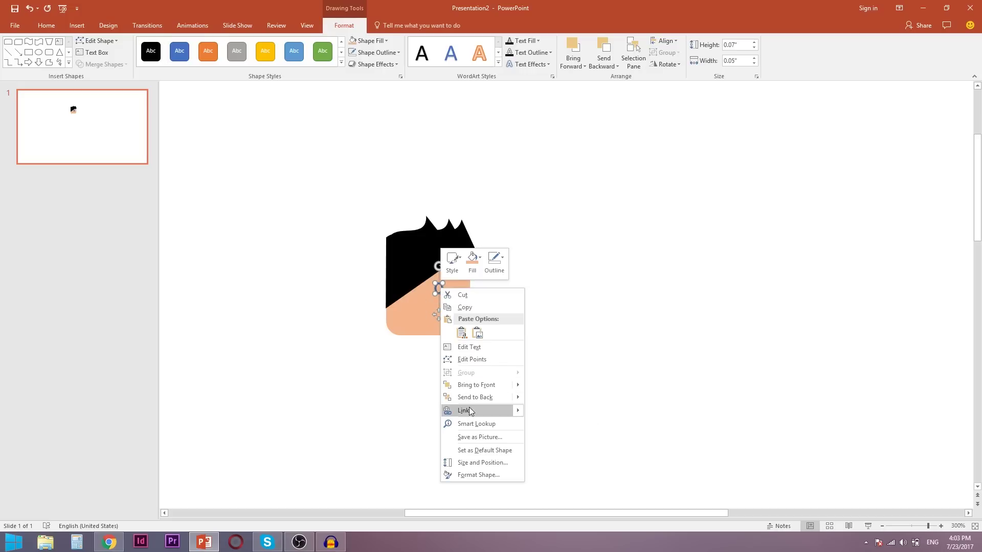
click(478, 259)
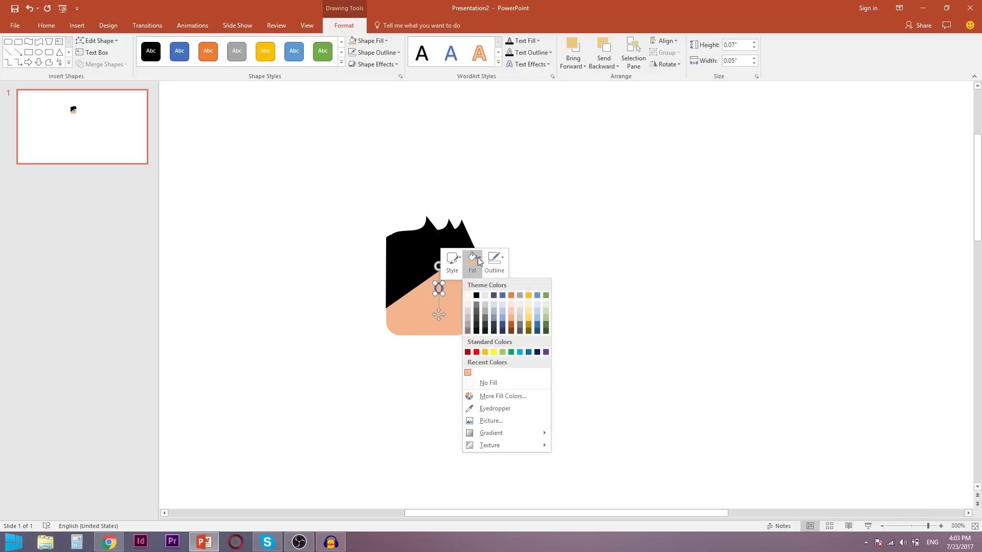
click(496, 396)
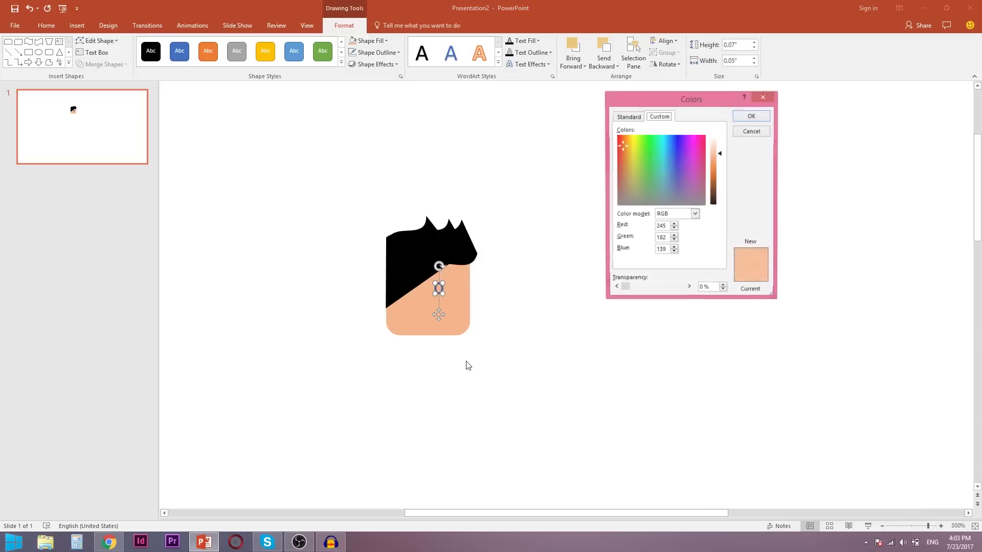
drag(721, 159, 721, 182)
click(751, 116)
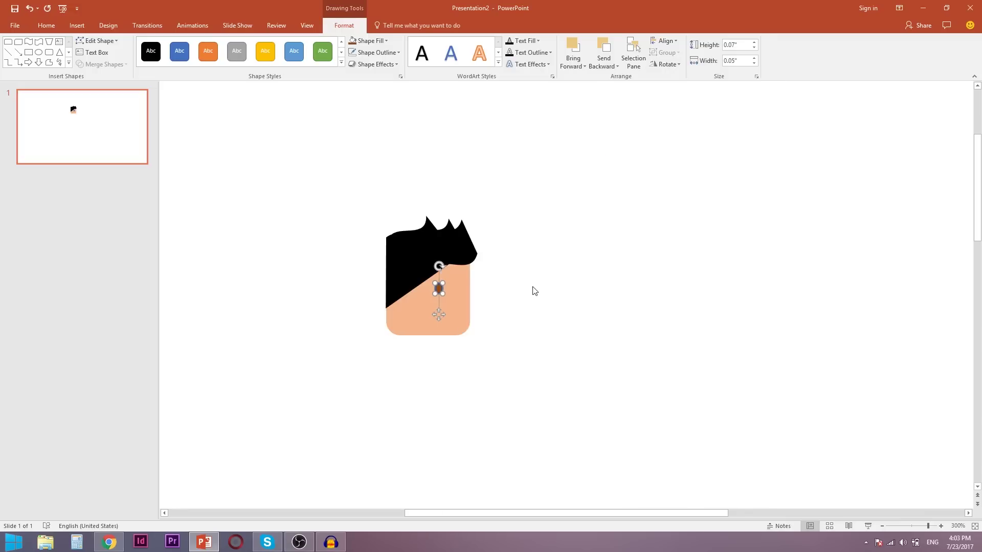
Remove the oval's outline and stretch it to 0.09" tall.
right_click(442, 291)
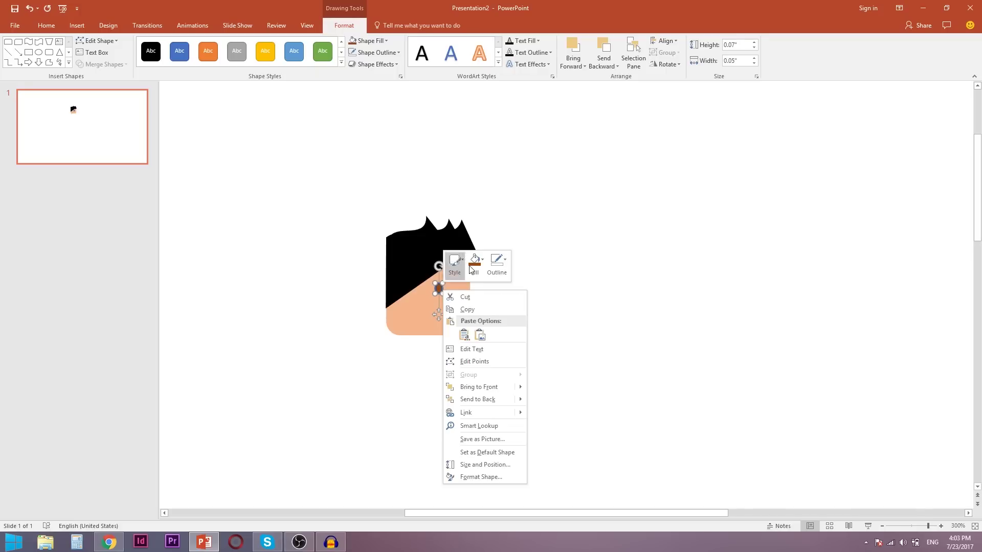
click(507, 259)
click(517, 385)
click(539, 375)
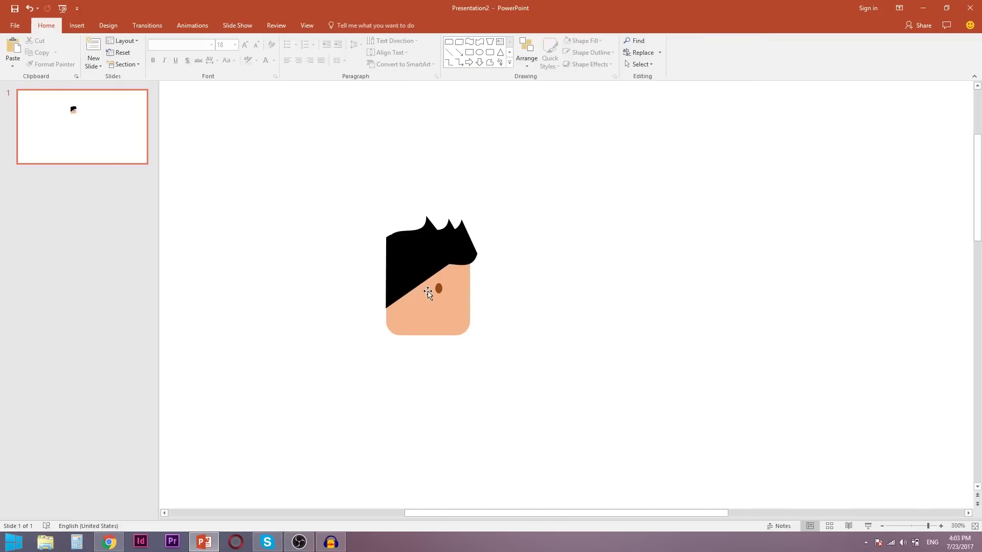
click(436, 288)
drag(436, 293, 440, 294)
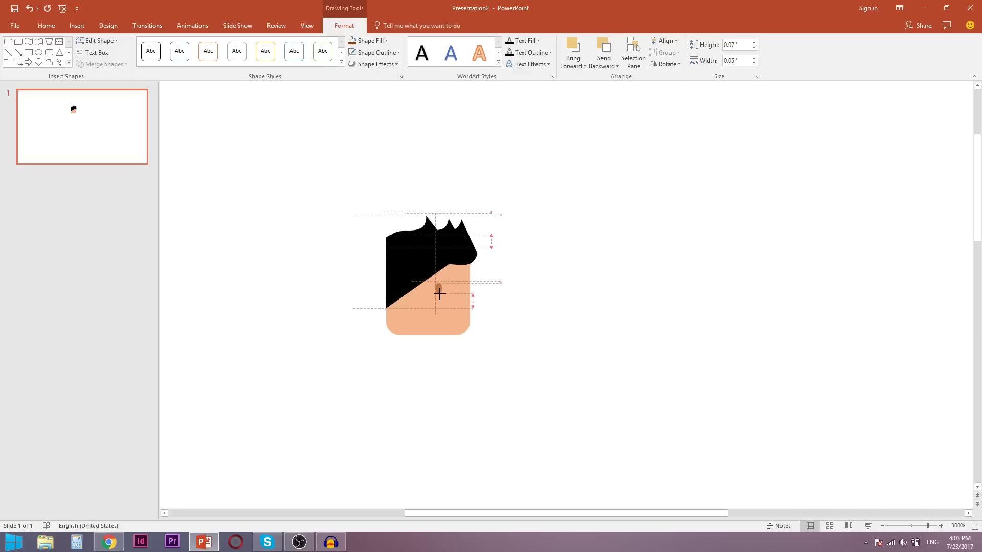
drag(440, 294, 439, 299)
click(518, 314)
Duplicate the brown eye and place the copy level beside it.
click(437, 290)
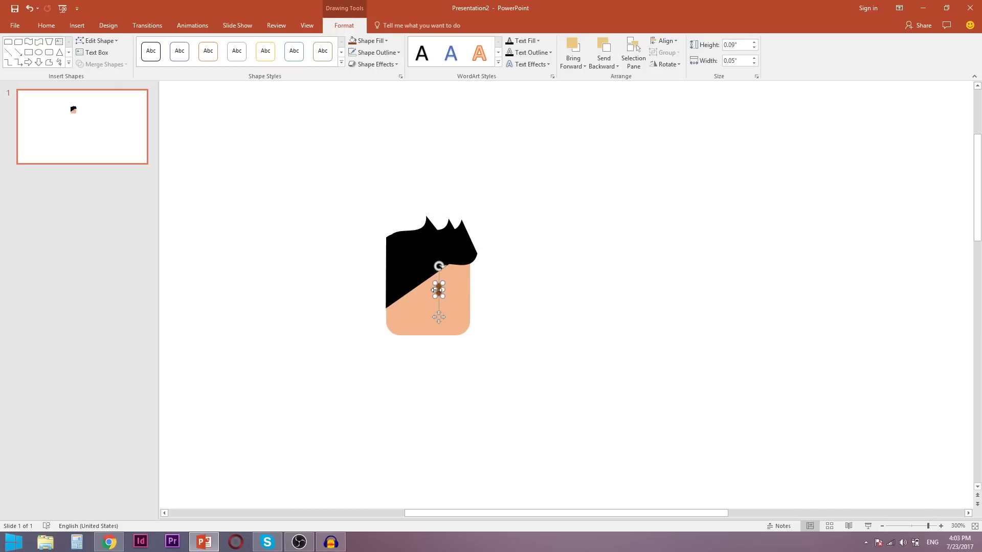
key(ctrl+d)
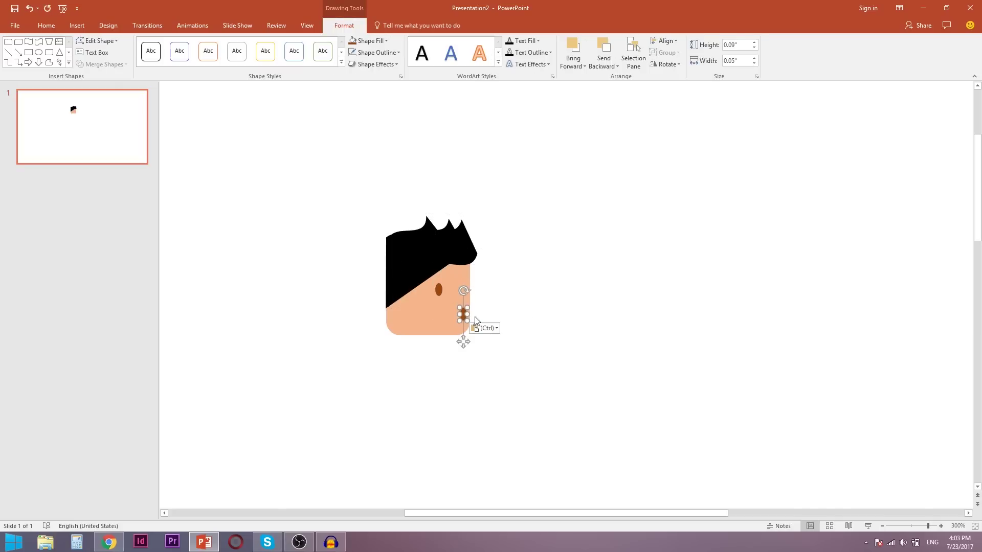
drag(463, 315, 460, 289)
click(546, 309)
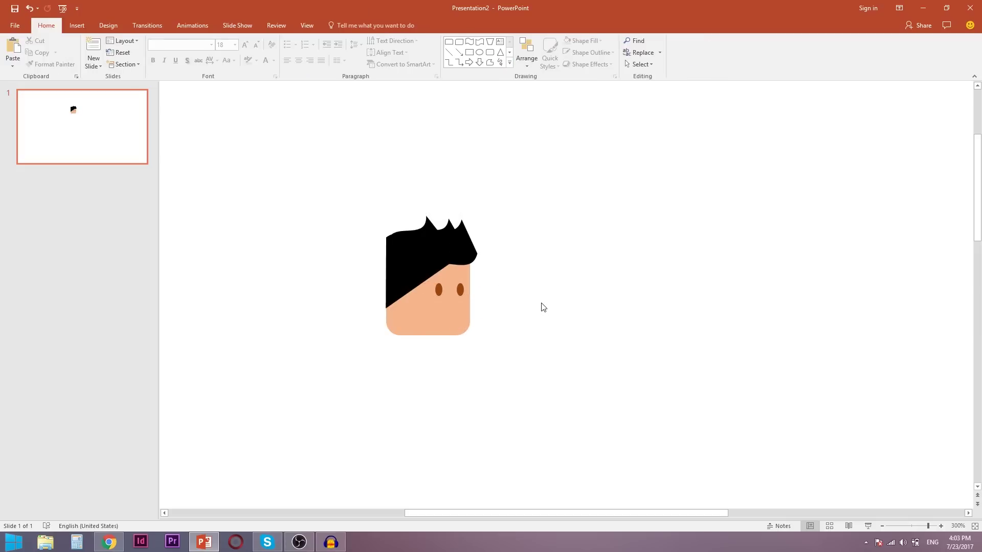
Copy an eye left of the face and eyedrop the face's skin colour into it.
click(440, 291)
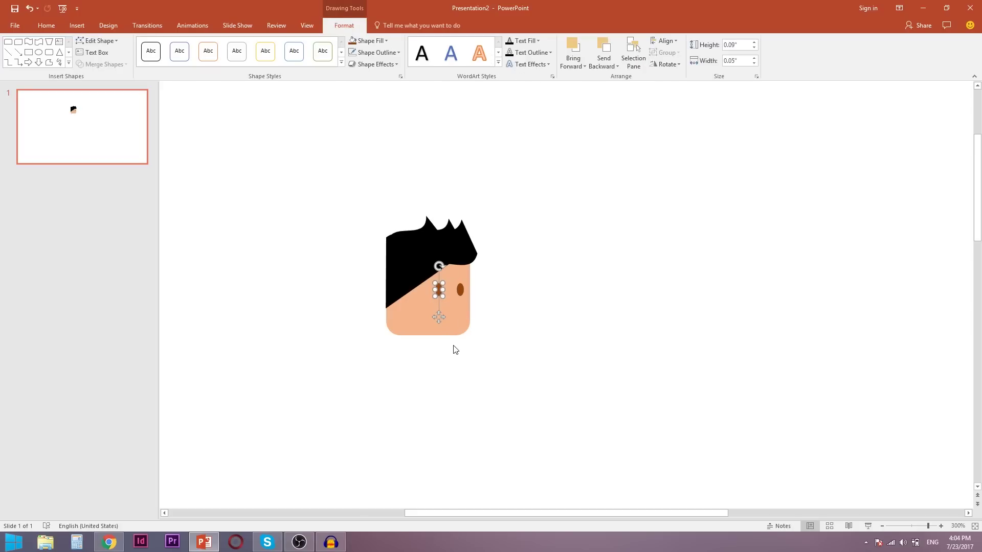
key(ctrl+v)
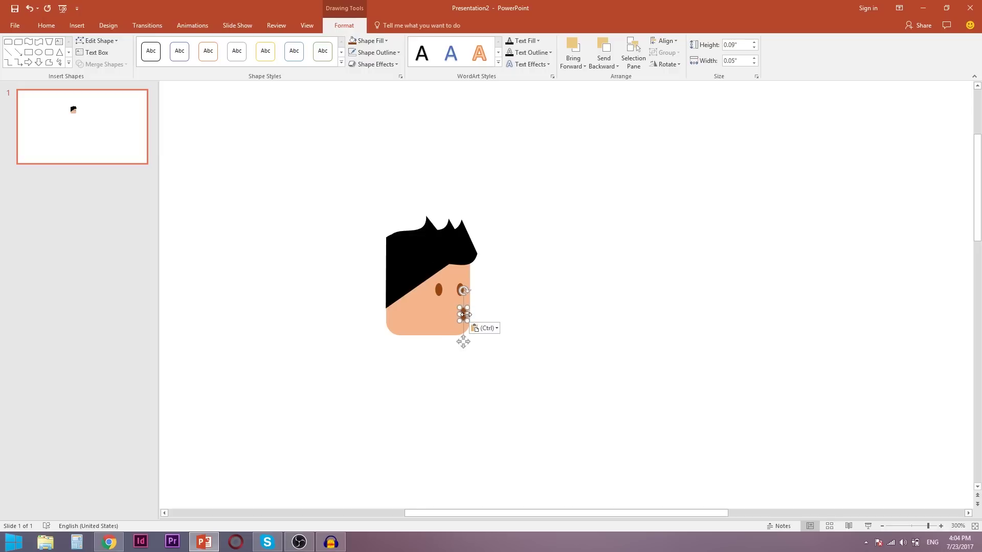
drag(463, 314, 368, 314)
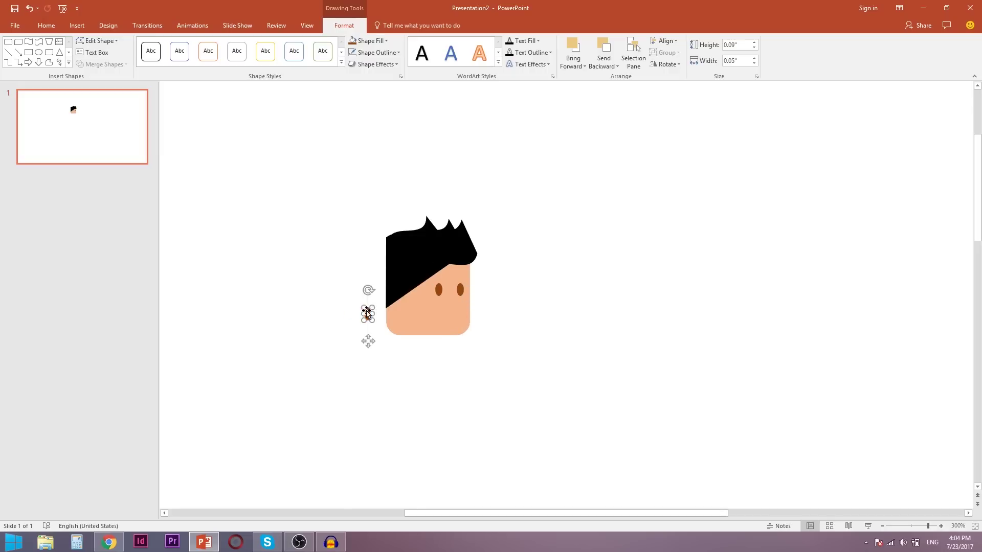
right_click(366, 312)
click(397, 288)
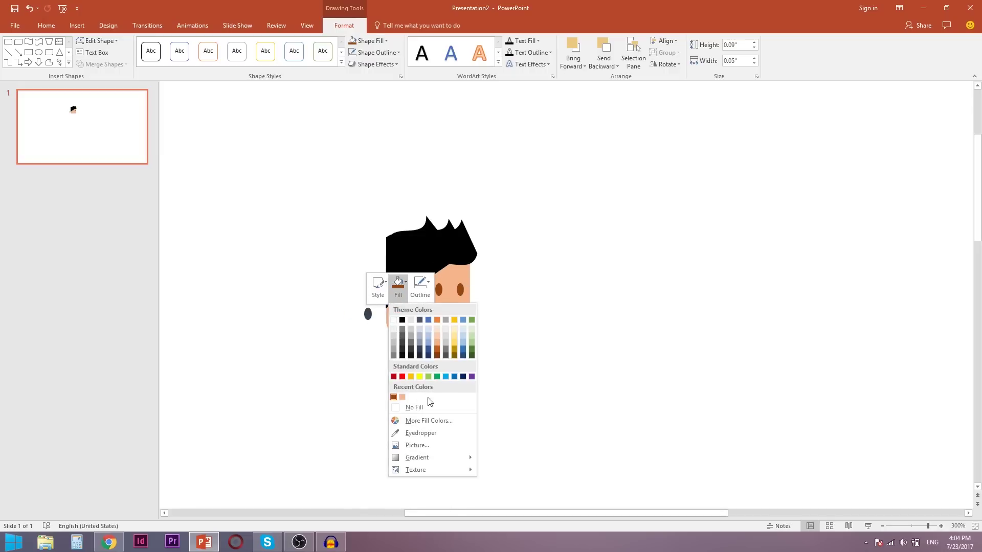
click(420, 433)
click(436, 332)
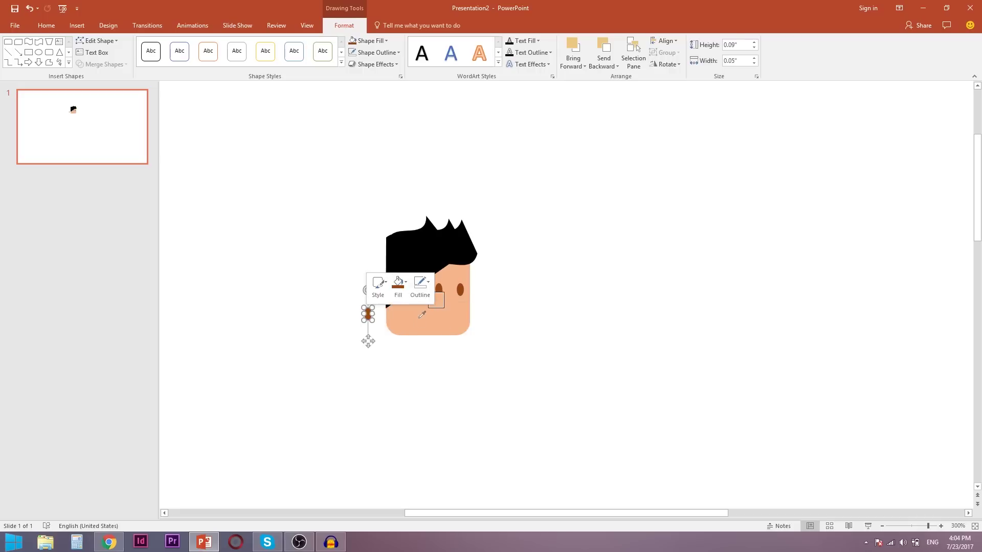
Tilt the ear oval and set it against the face's left edge below the hair.
mouse_move(364, 289)
mouse_down()
mouse_move(353, 296)
mouse_move(388, 308)
mouse_move(373, 310)
mouse_up()
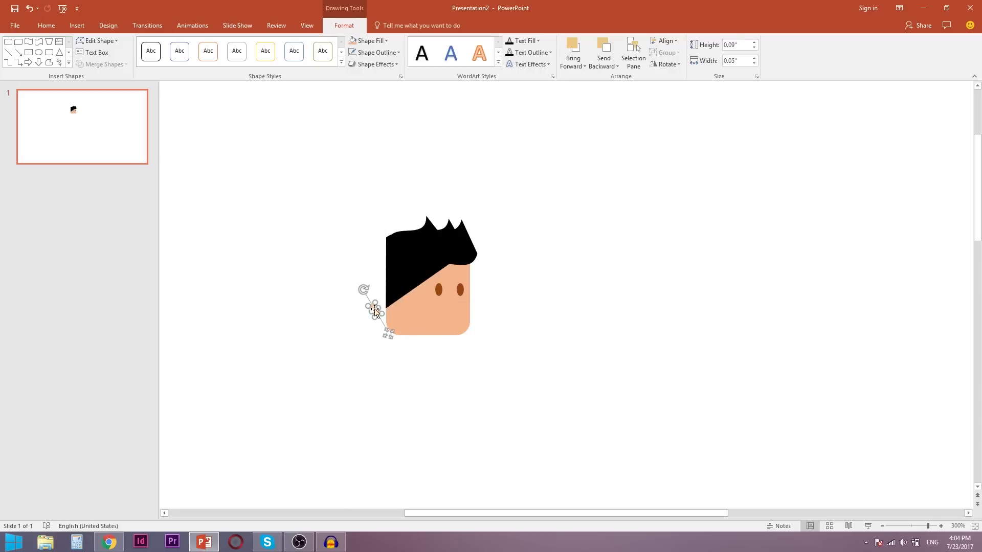
scroll(375, 310, up, 5)
drag(567, 292, 584, 282)
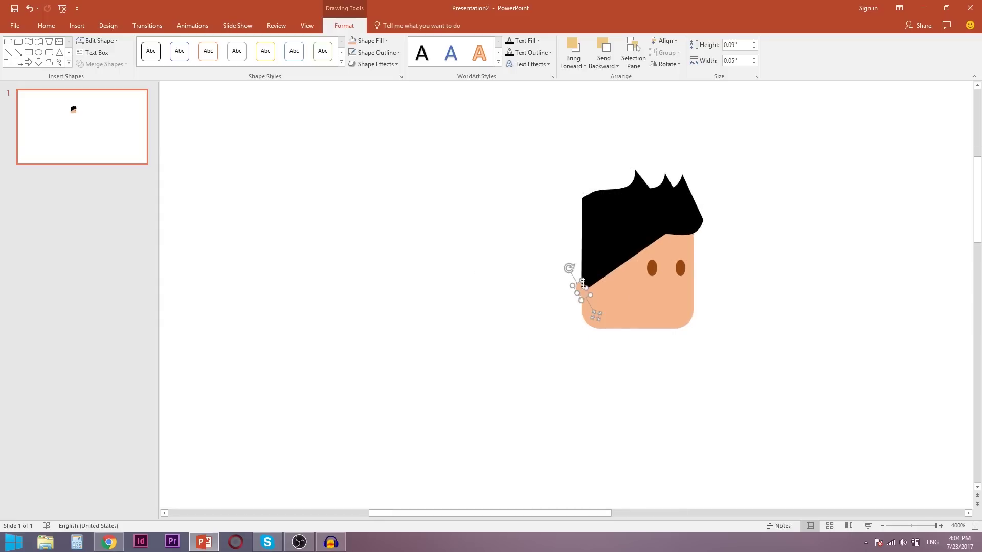
drag(583, 279, 581, 276)
click(535, 341)
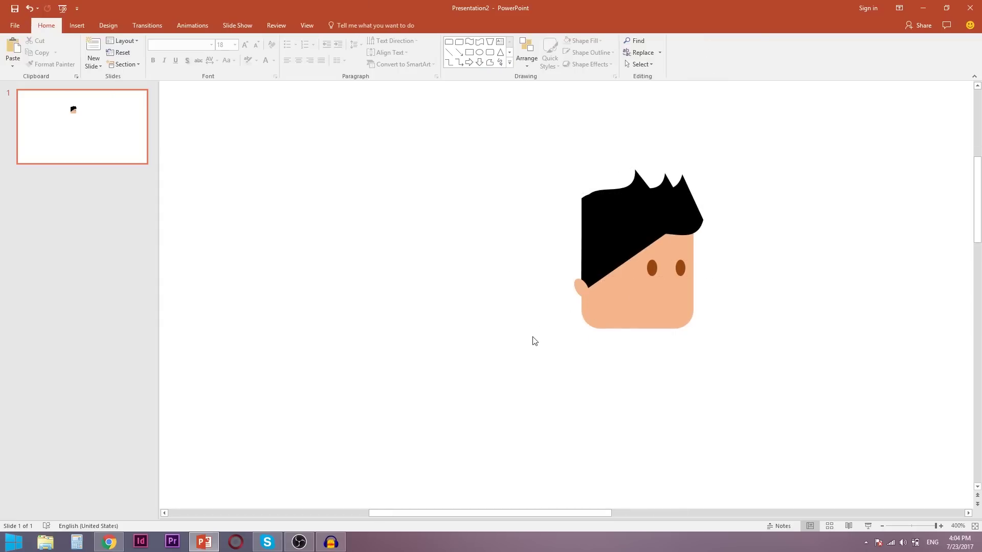
scroll(522, 327, down, 5)
scroll(516, 330, up, 3)
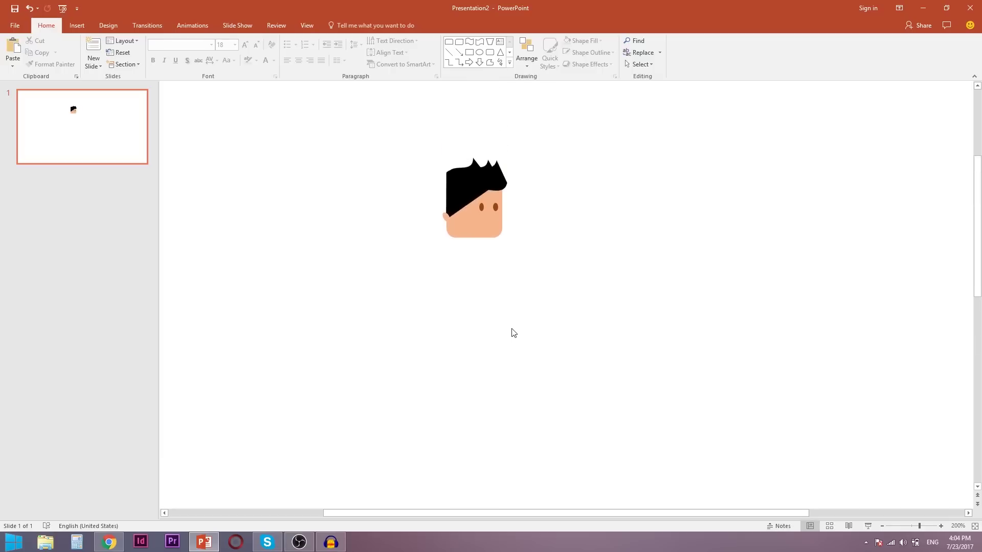
Nudge the right eye slightly left into its final position.
scroll(514, 330, up, 3)
click(502, 275)
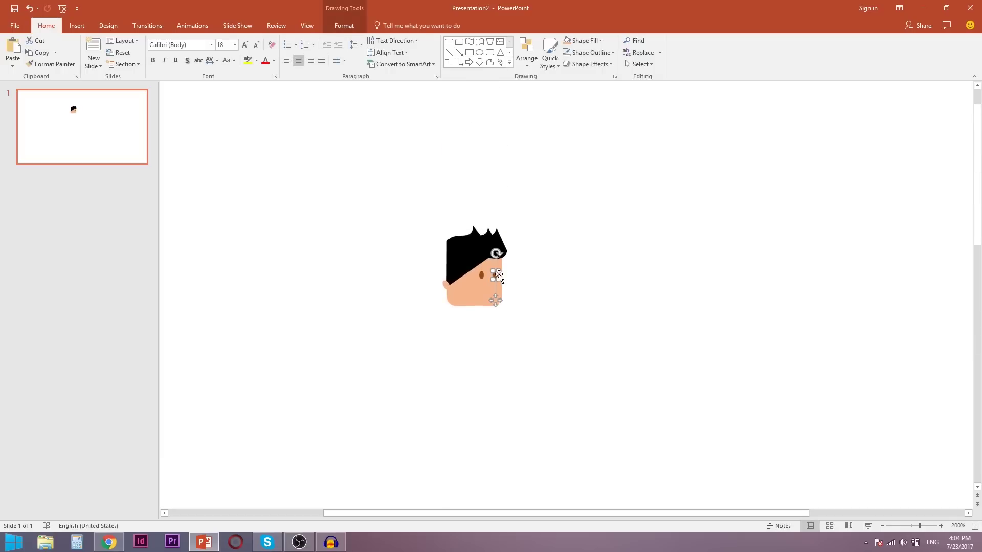
scroll(522, 252, up, 5)
drag(567, 295, 570, 296)
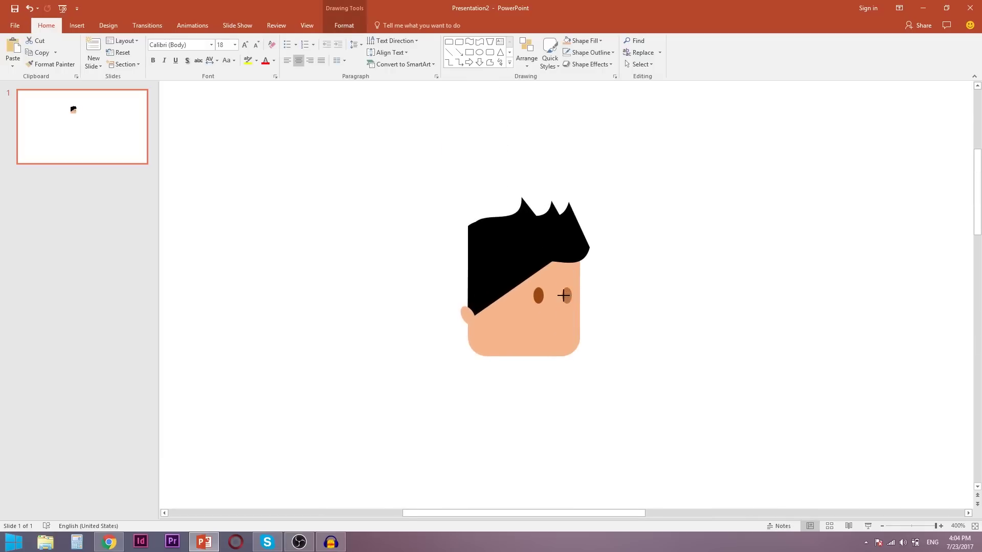
drag(571, 296, 565, 296)
click(613, 293)
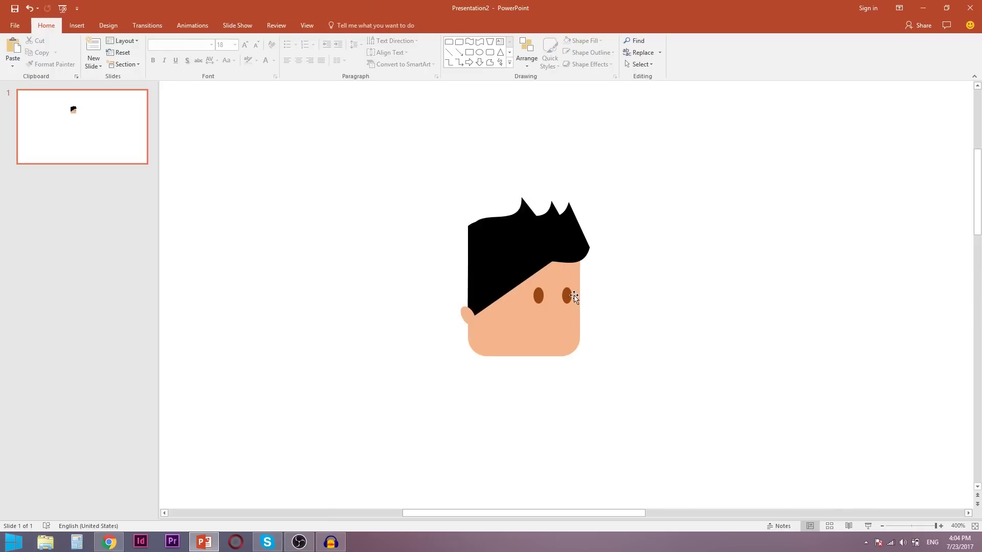
Marquee-select the hair, face, eyes and ears and group them into one head object.
ctrl+scroll(661, 364, down, 5)
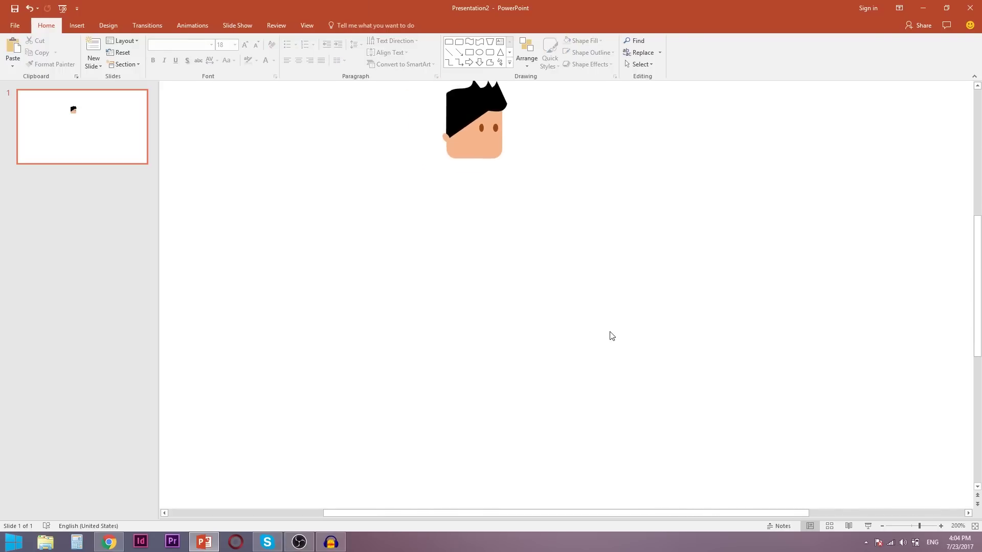
ctrl+scroll(612, 336, down, 3)
drag(473, 157, 617, 300)
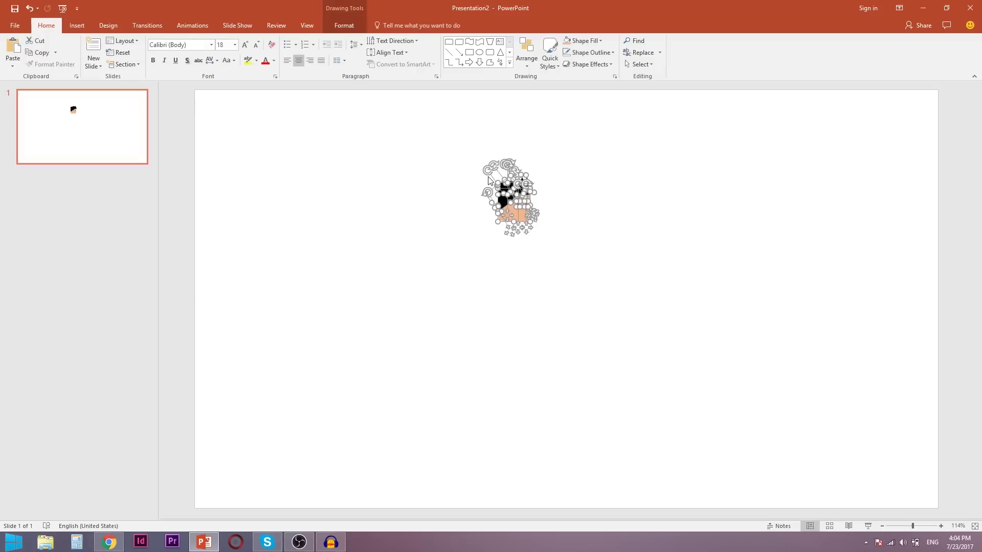
right_click(510, 210)
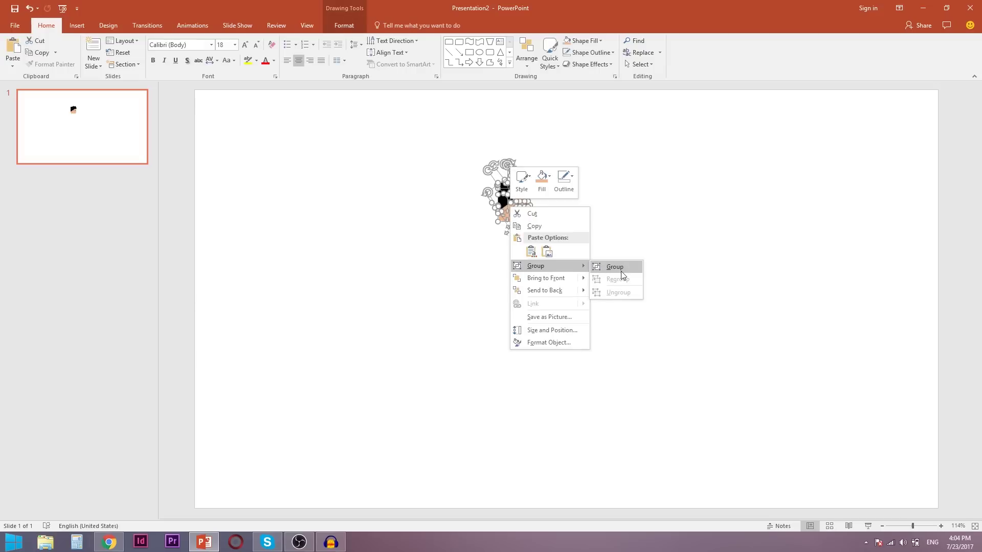
click(621, 270)
click(628, 269)
click(505, 186)
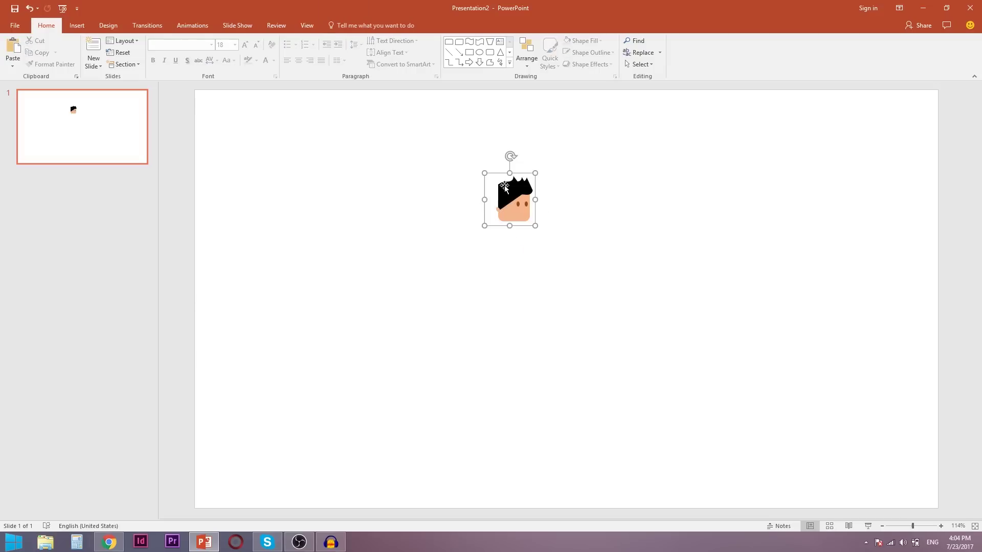
click(635, 202)
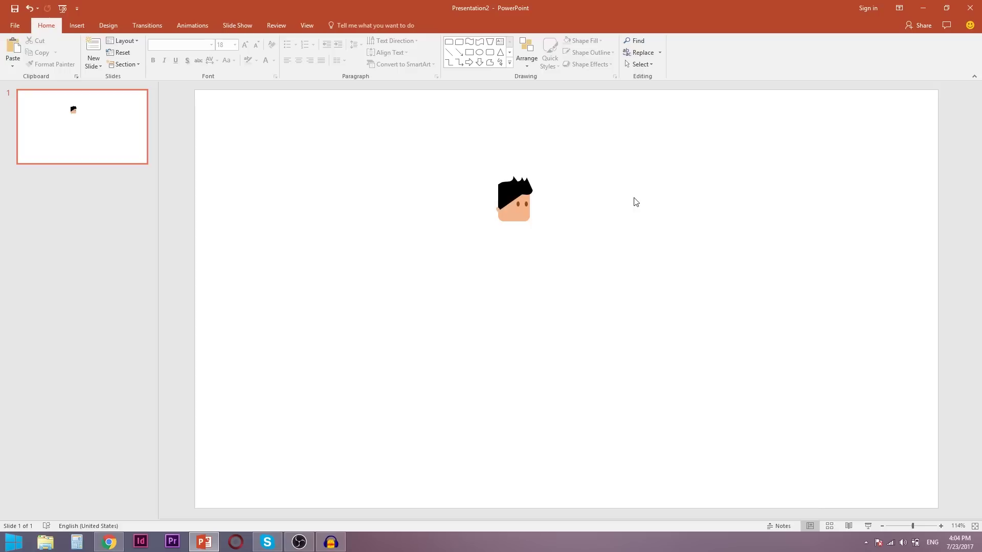
click(77, 26)
Draw a narrow rounded-rectangle neck under the chin.
click(47, 26)
click(76, 25)
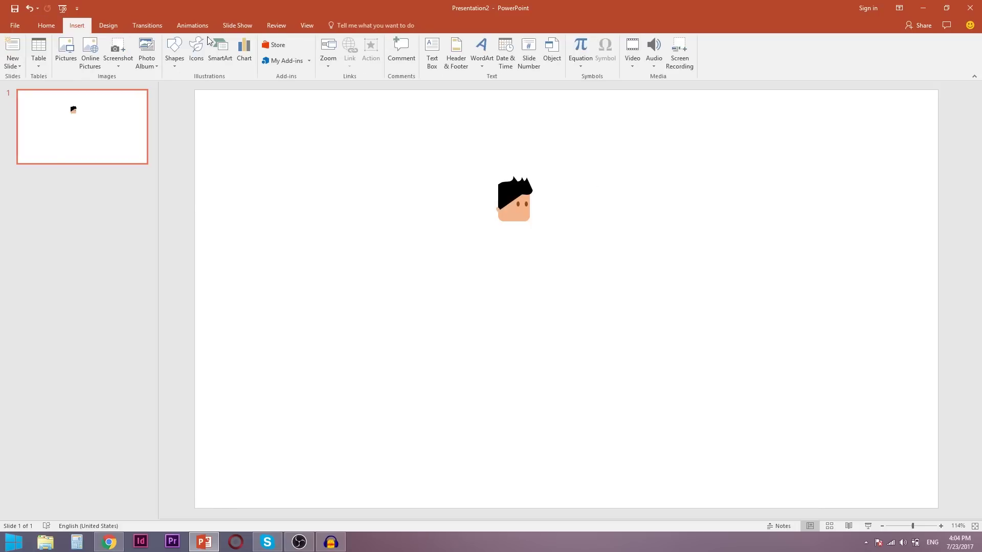
click(147, 51)
click(639, 164)
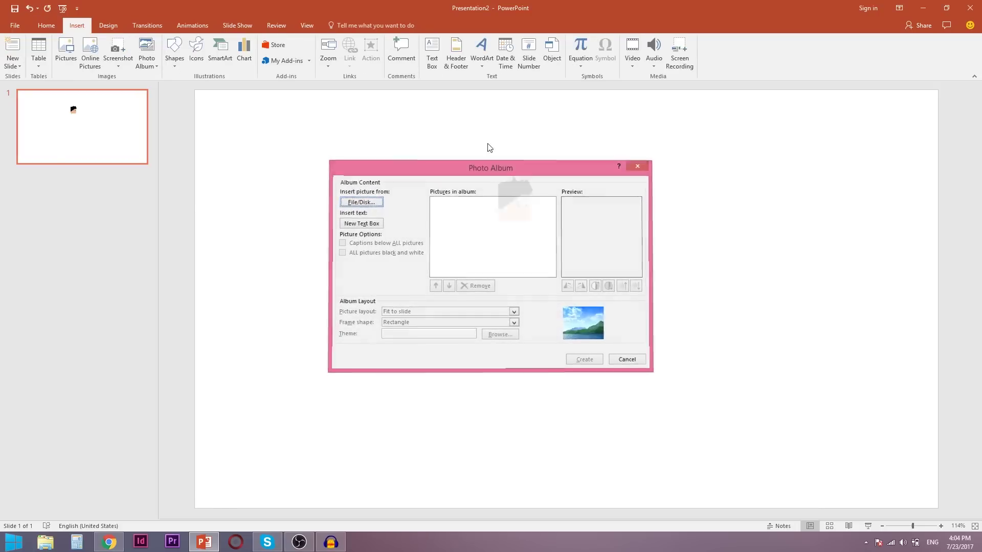
click(182, 58)
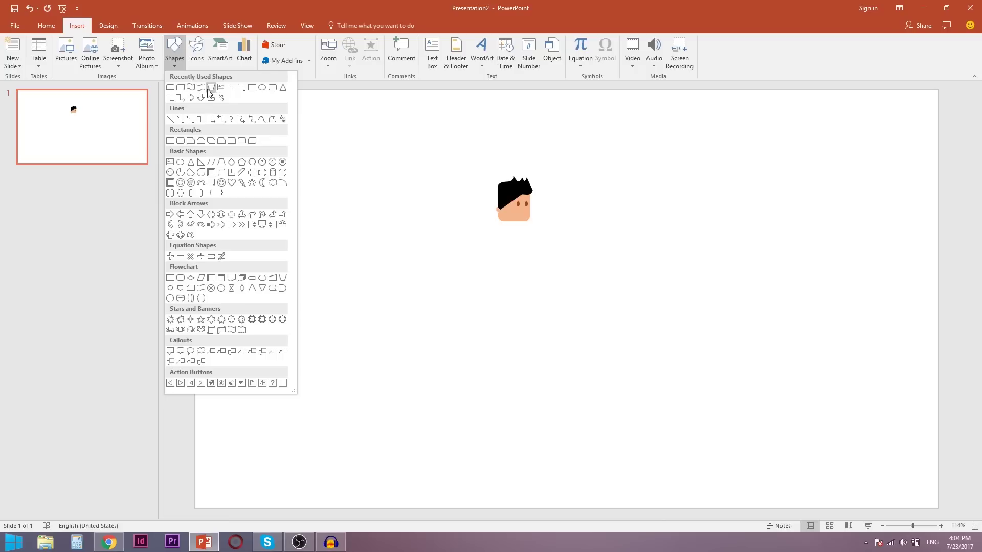
click(271, 89)
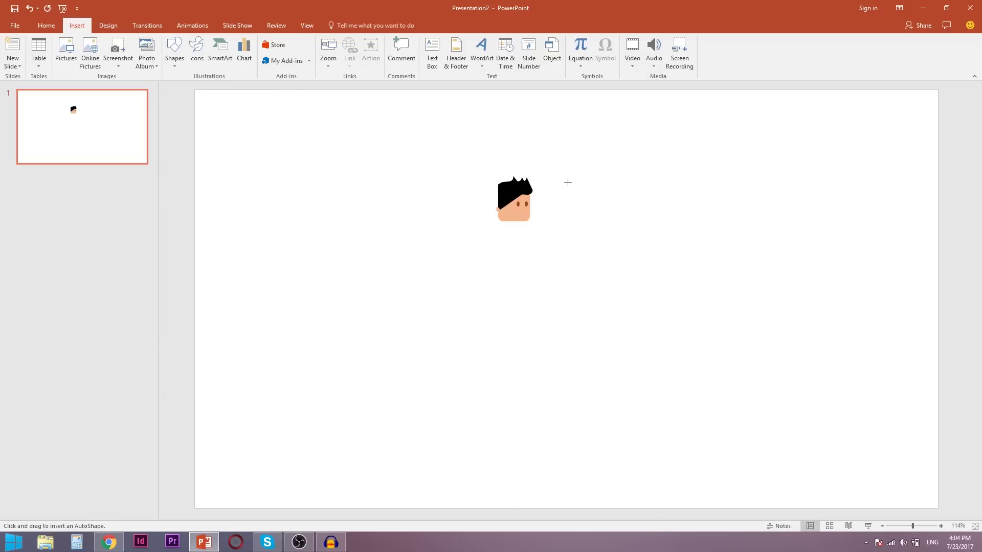
ctrl+scroll(568, 182, up, 5)
scroll(461, 195, up, 3)
scroll(426, 214, up, 3)
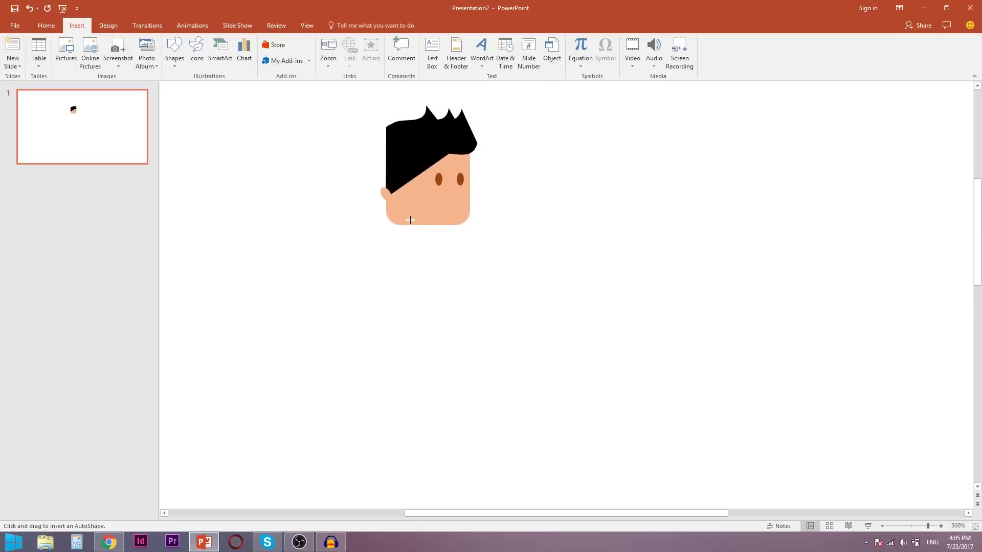
drag(410, 220, 445, 260)
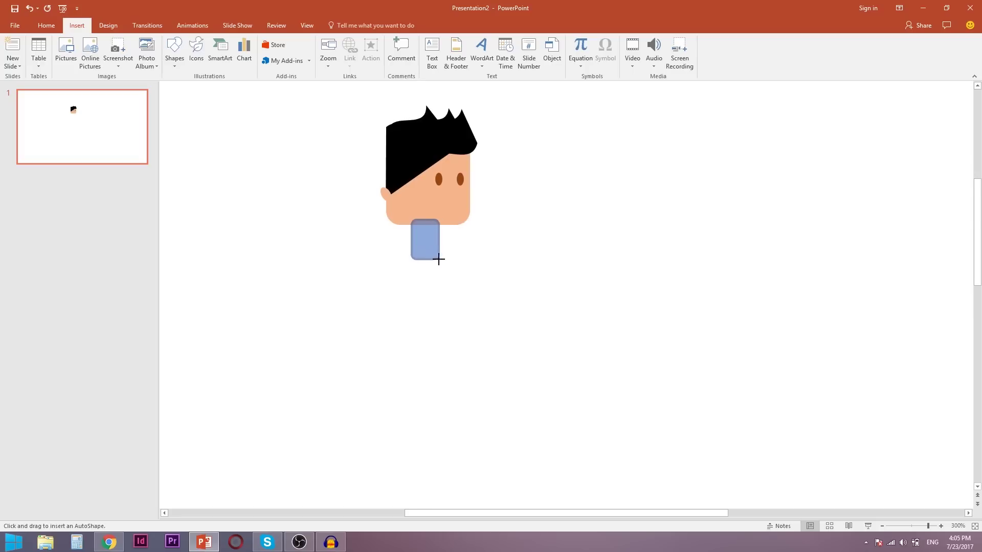
mouse_move(444, 256)
mouse_down()
mouse_move(427, 257)
mouse_move(428, 242)
mouse_move(426, 255)
mouse_up()
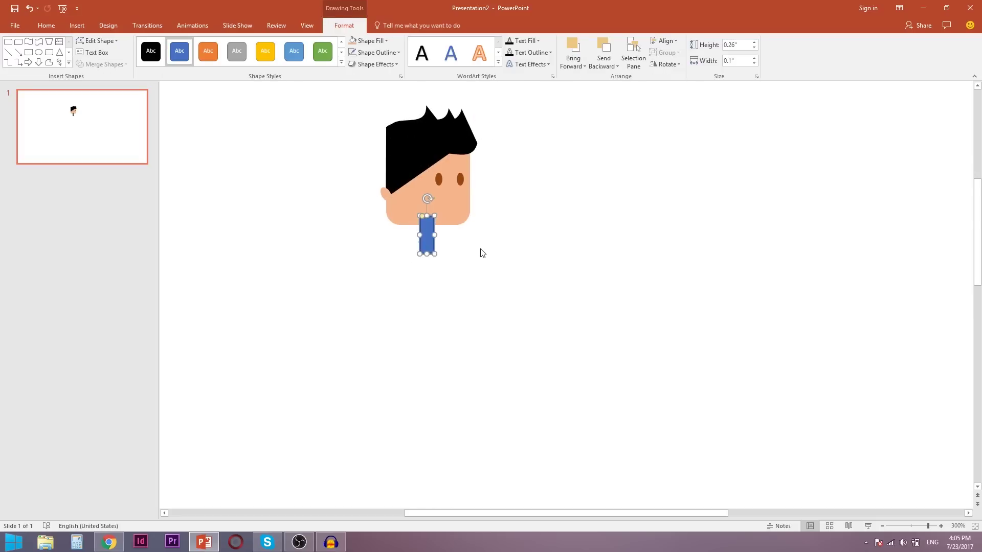
Fill the neck with the peach skin tone and remove its outline.
right_click(426, 241)
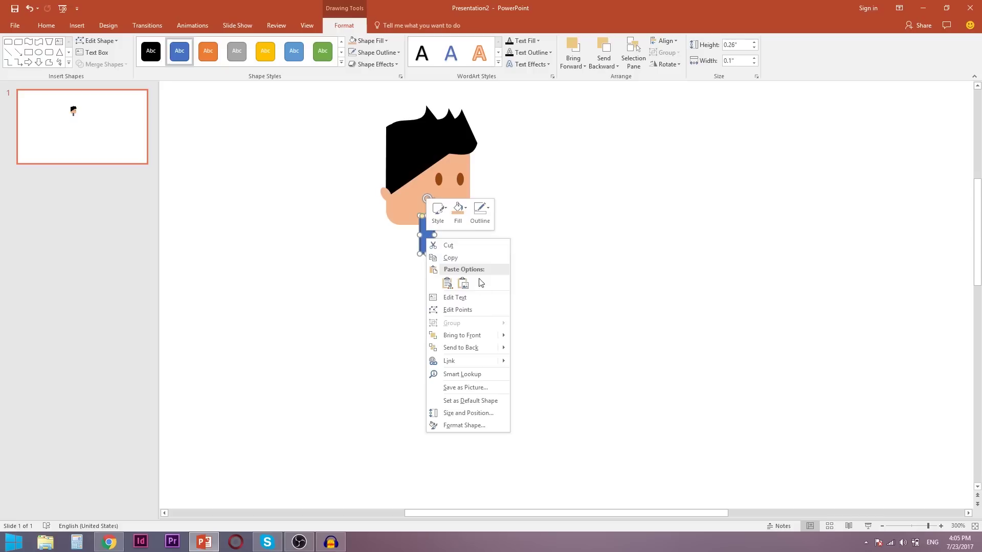
click(459, 209)
click(480, 359)
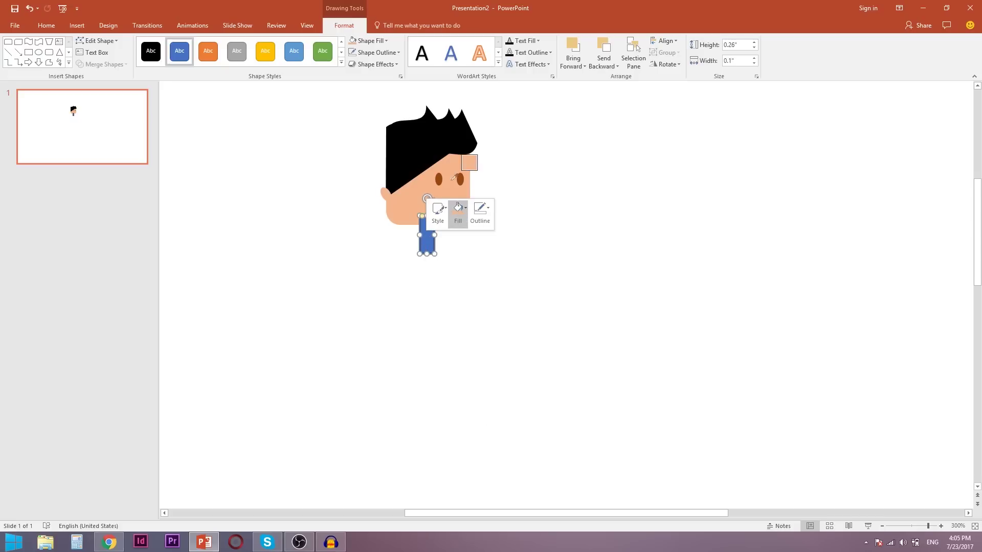
click(407, 197)
right_click(483, 246)
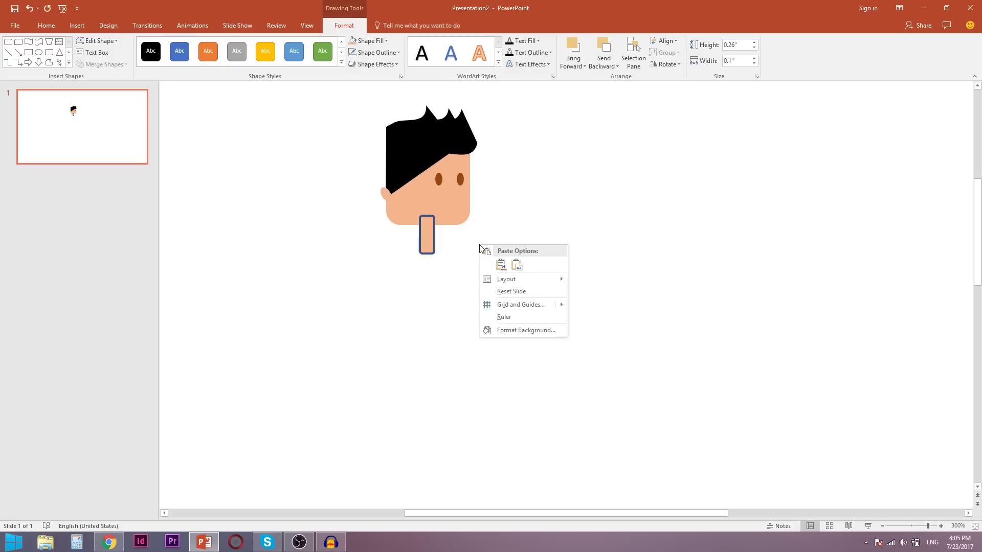
click(423, 237)
right_click(423, 236)
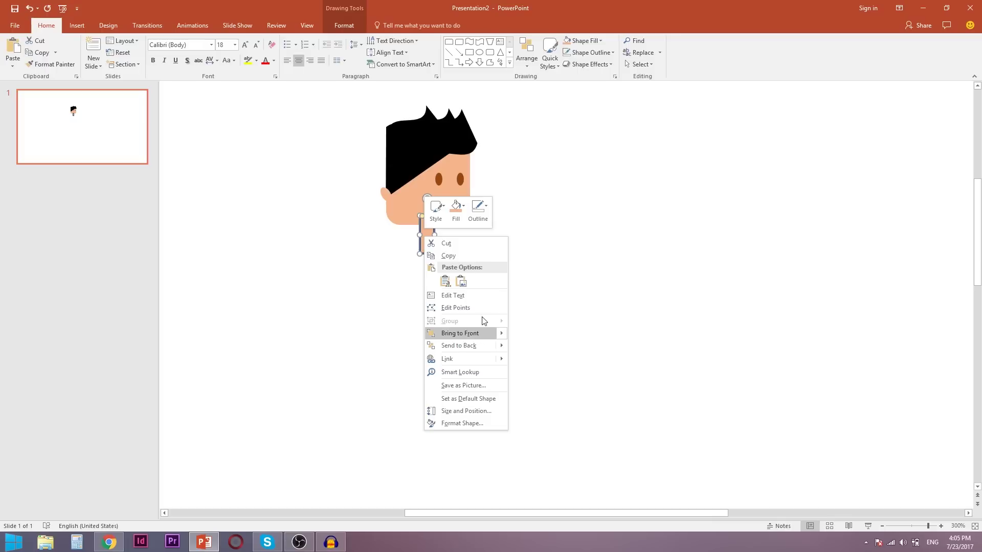
click(478, 208)
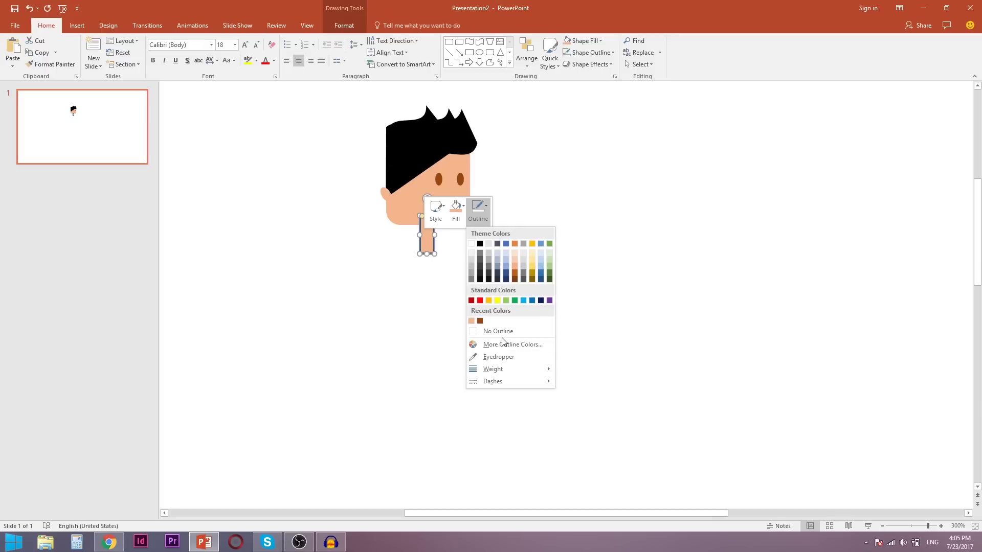
click(494, 331)
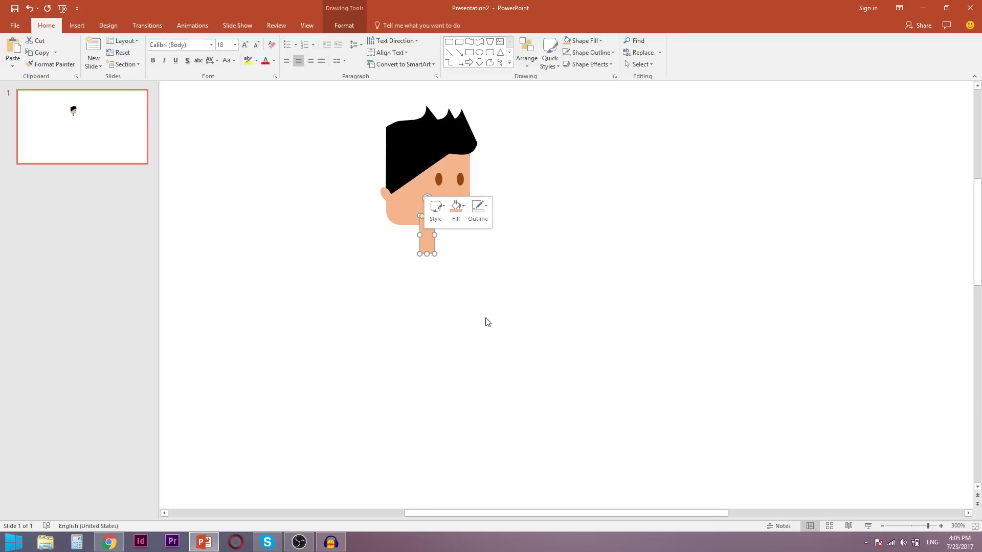
Send the neck to the back so it sits behind the face.
right_click(425, 237)
mouse_move(503, 345)
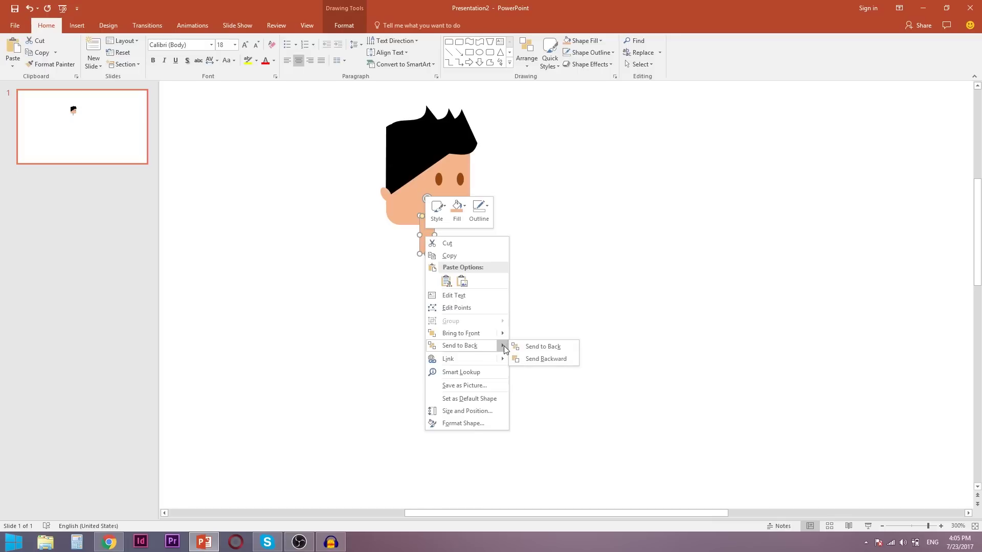
click(551, 361)
click(495, 265)
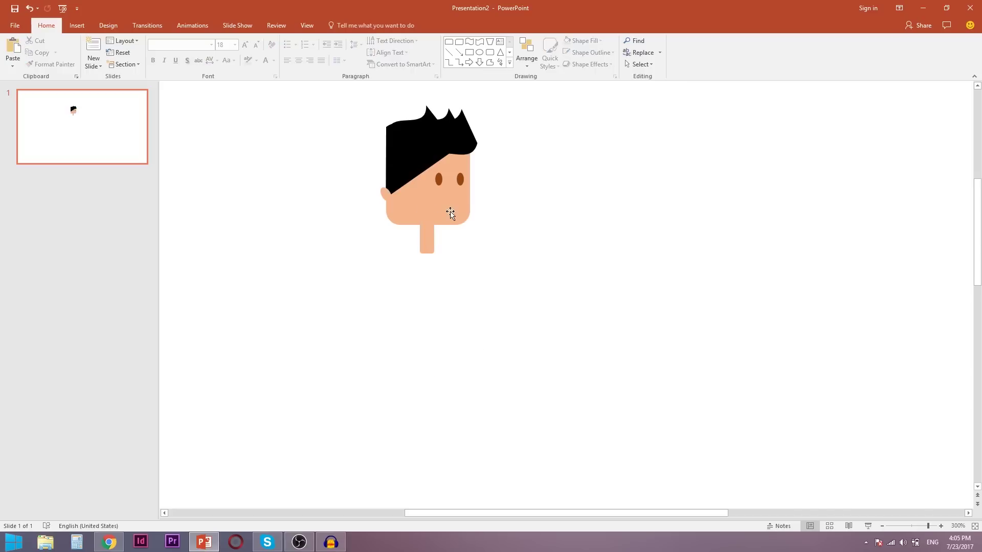
click(424, 235)
ctrl+scroll(431, 191, up, 3)
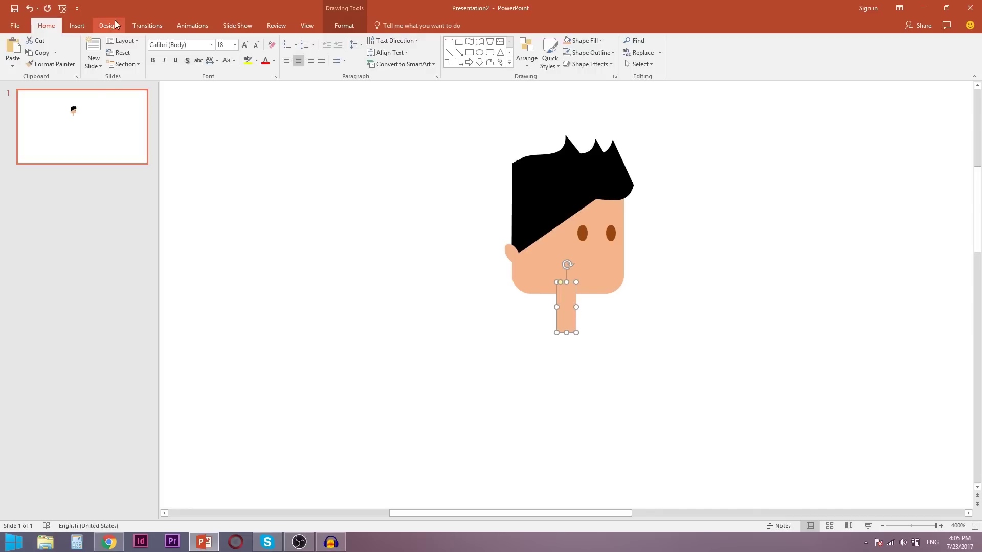
click(76, 25)
Draw a small triangle on the neck.
click(179, 60)
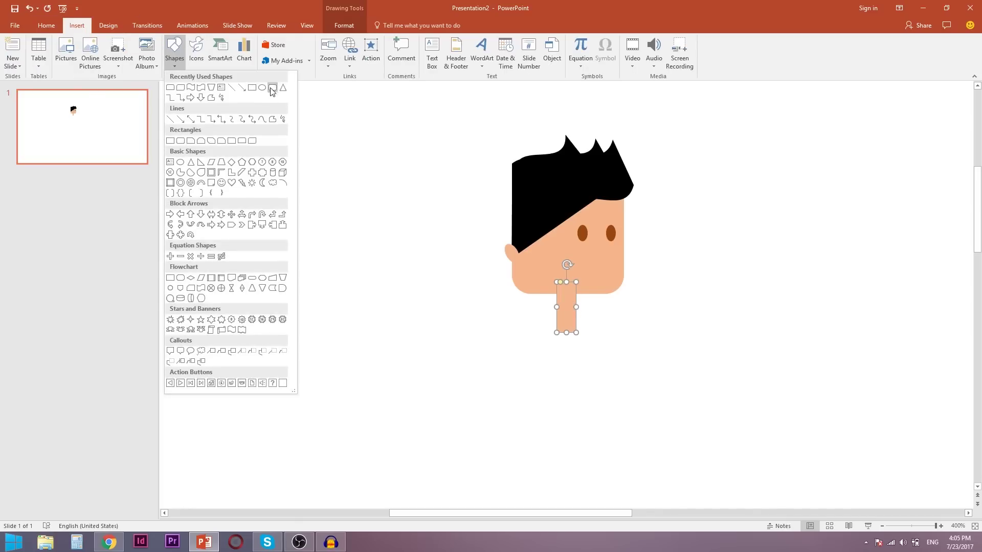
click(281, 91)
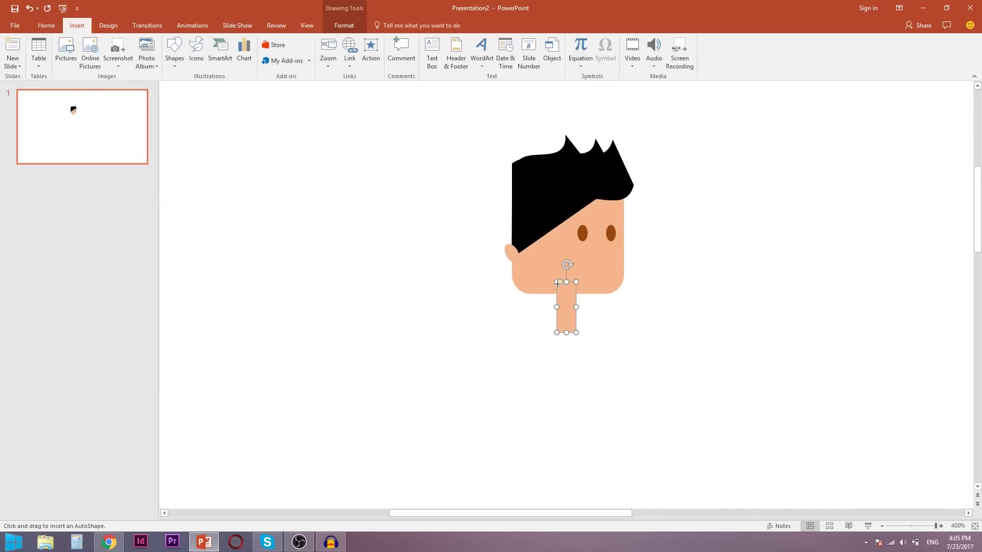
drag(557, 284, 578, 304)
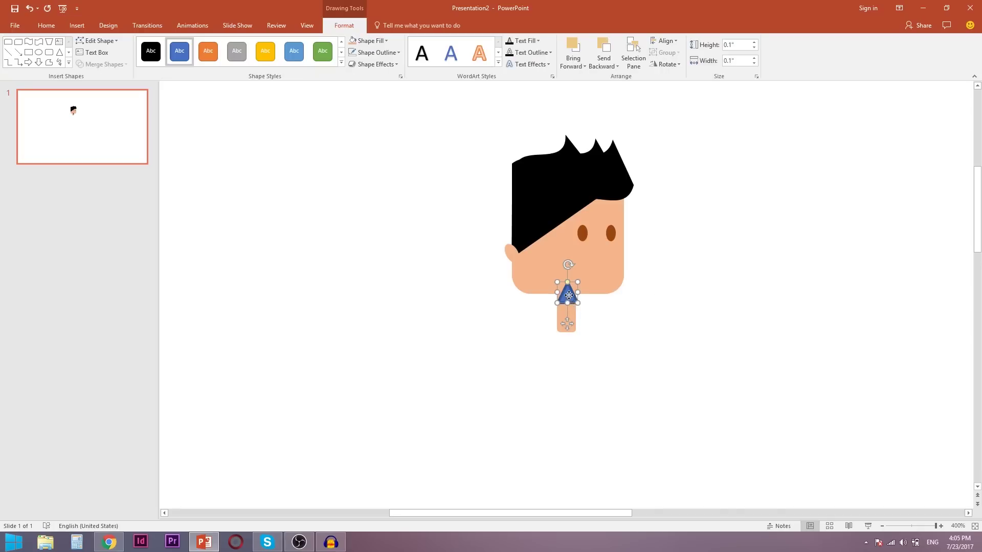
Give the triangle a dark orange 237/122/43 fill and no outline.
right_click(569, 295)
click(601, 267)
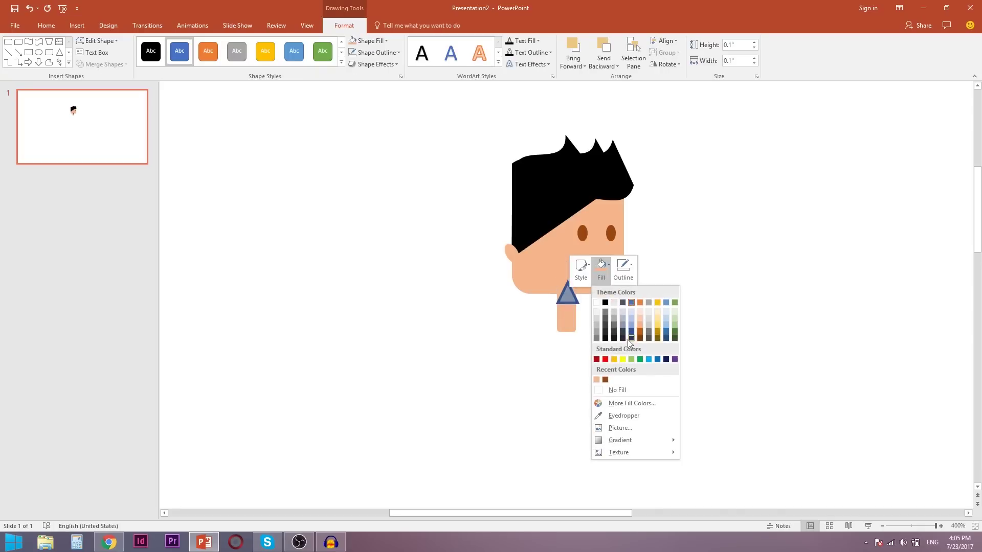
click(596, 379)
click(623, 267)
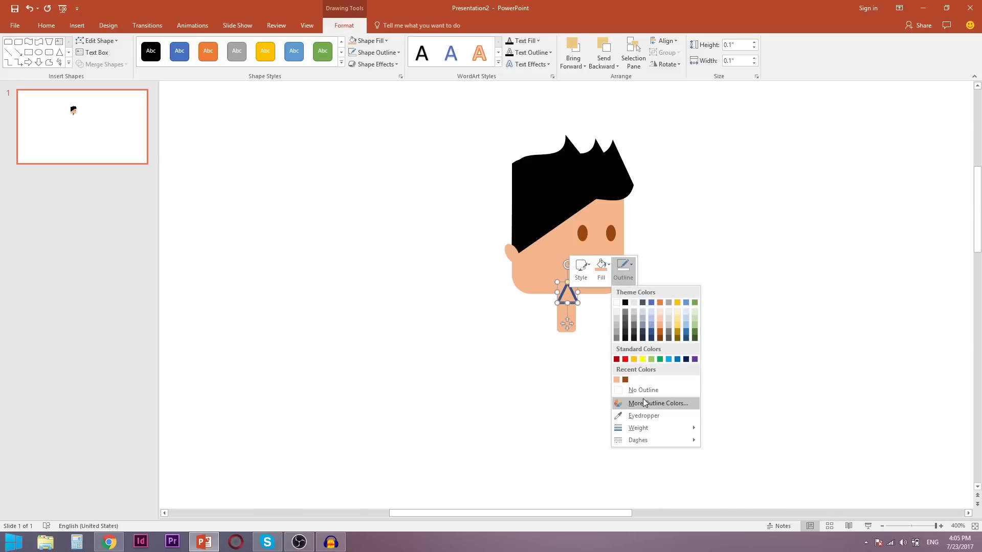
click(643, 390)
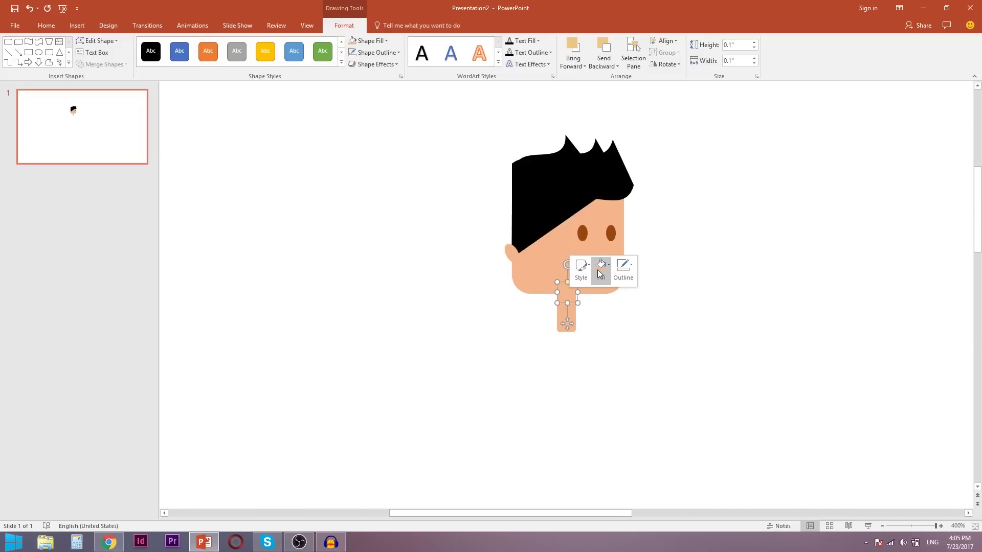
click(597, 270)
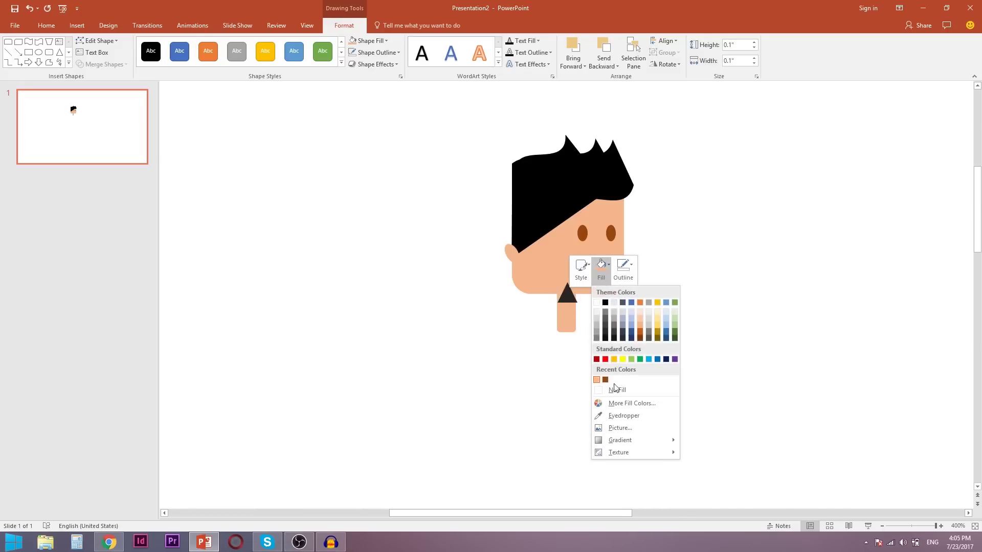
click(640, 407)
drag(719, 159, 720, 174)
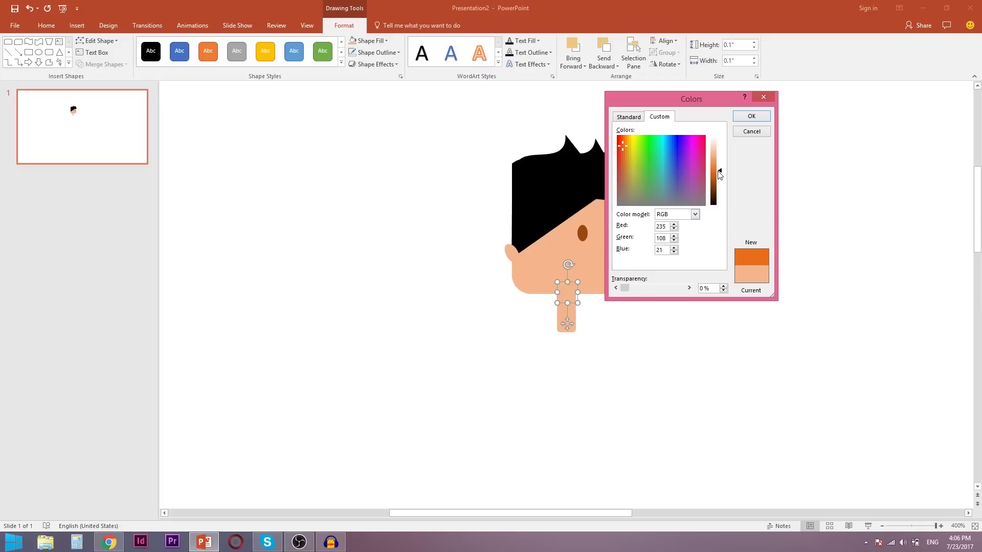
click(751, 117)
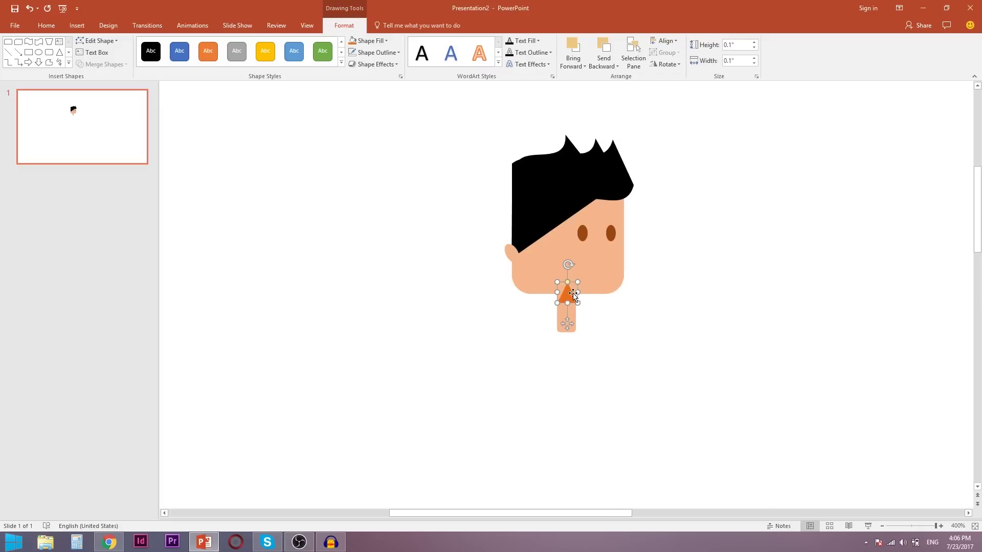
Bring the head group in front of the orange triangle.
click(588, 285)
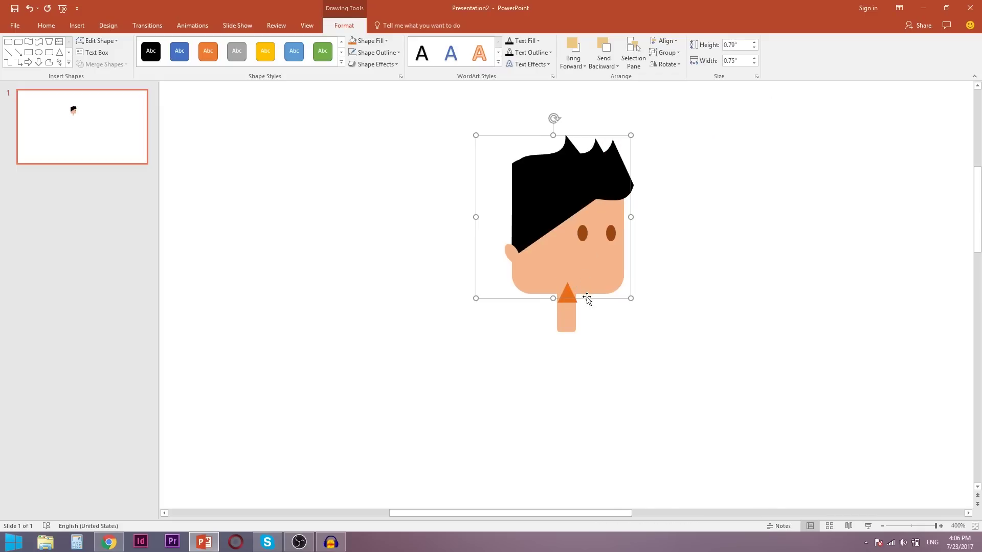
right_click(586, 275)
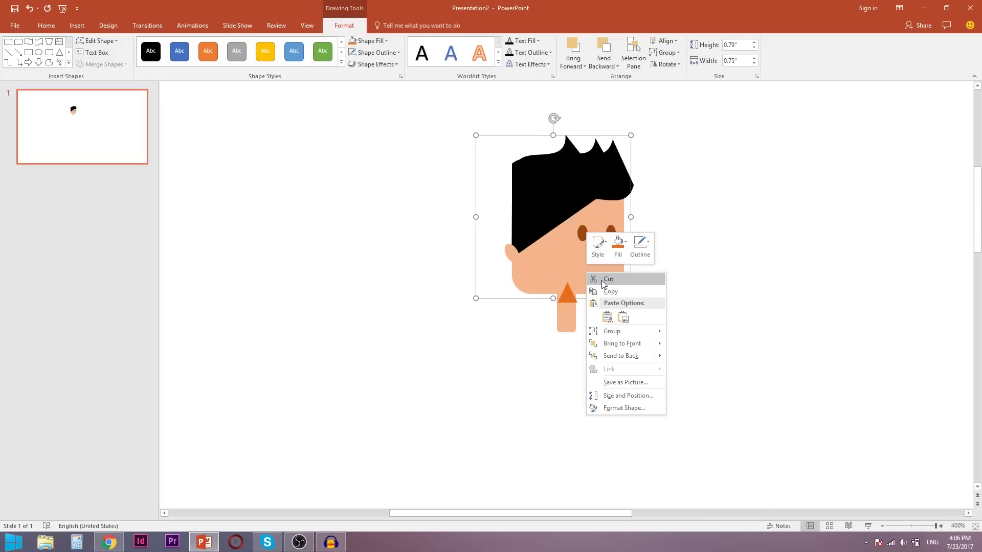
click(639, 348)
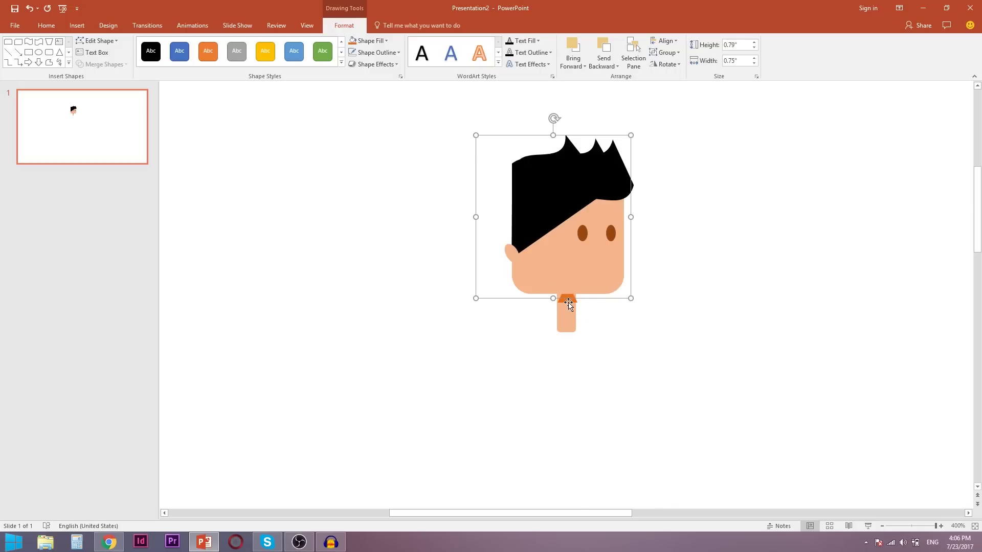
click(593, 299)
scroll(596, 308, down, 3)
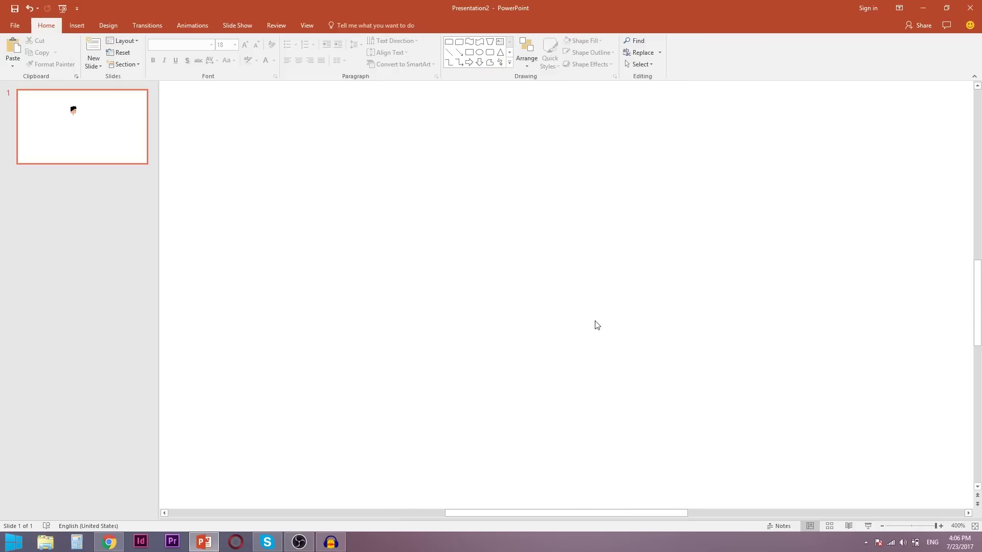
scroll(384, 235, up, 3)
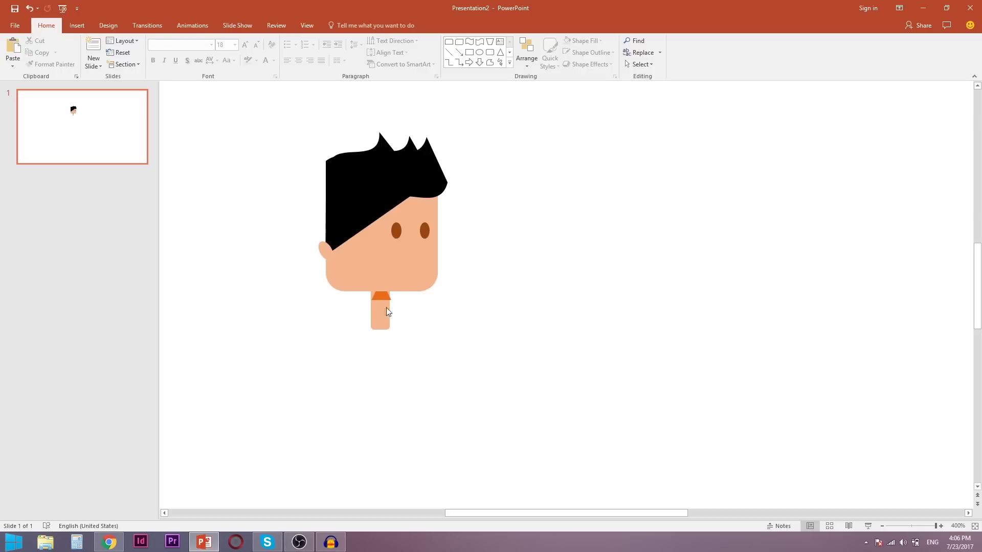
scroll(641, 174, down, 5)
Rotate the collar triangle to point left and lift the head off the neck.
click(519, 233)
scroll(519, 261, up, 5)
drag(565, 255, 584, 248)
drag(570, 283, 565, 285)
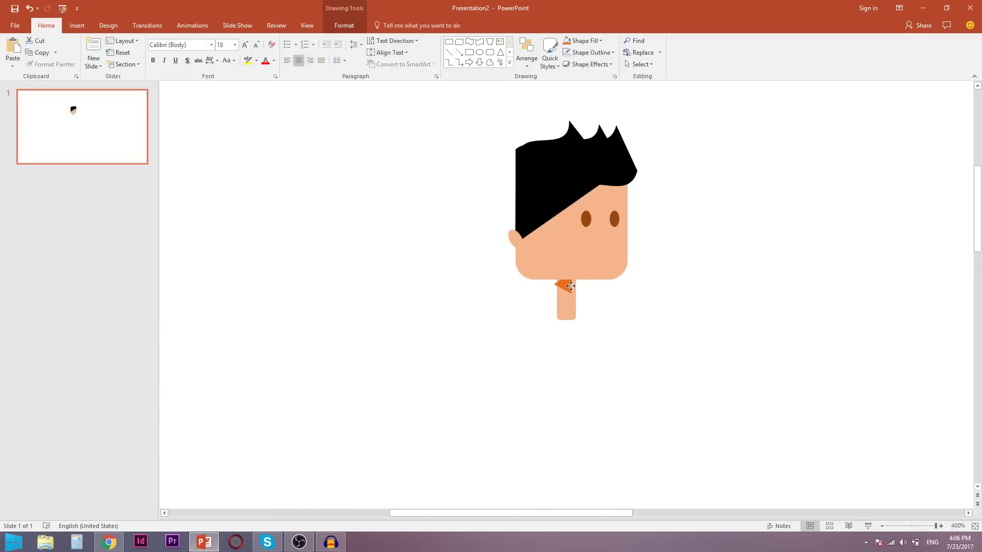
click(588, 266)
drag(596, 241, 596, 182)
Position the orange triangle at the neck's right edge.
click(570, 285)
scroll(600, 294, down, 3)
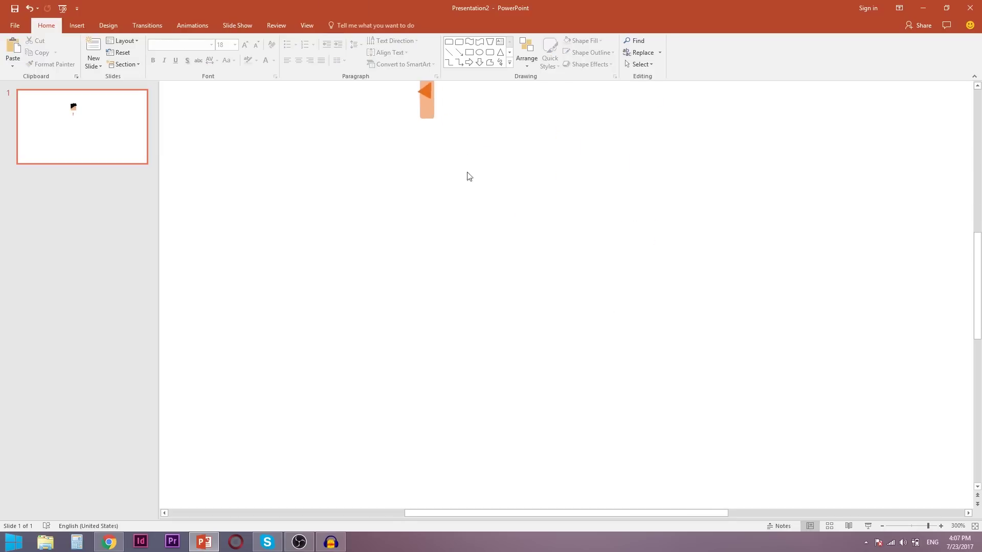
ctrl+scroll(600, 294, down, 1)
click(426, 151)
drag(427, 151, 424, 153)
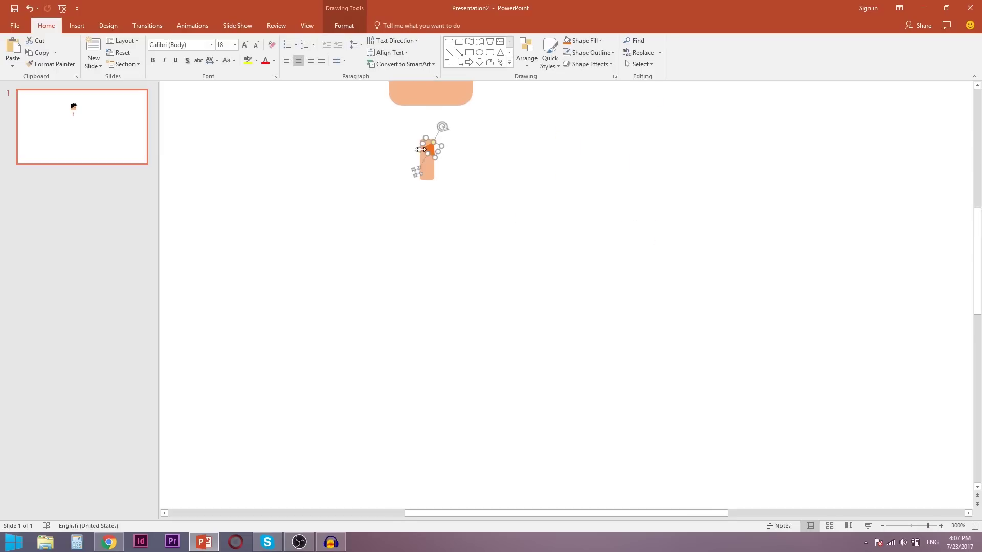
ctrl+scroll(424, 153, up, 1)
drag(572, 289, 565, 296)
click(617, 314)
Move the head group back down onto the neck.
right_click(565, 299)
click(636, 252)
click(570, 203)
drag(570, 203, 563, 260)
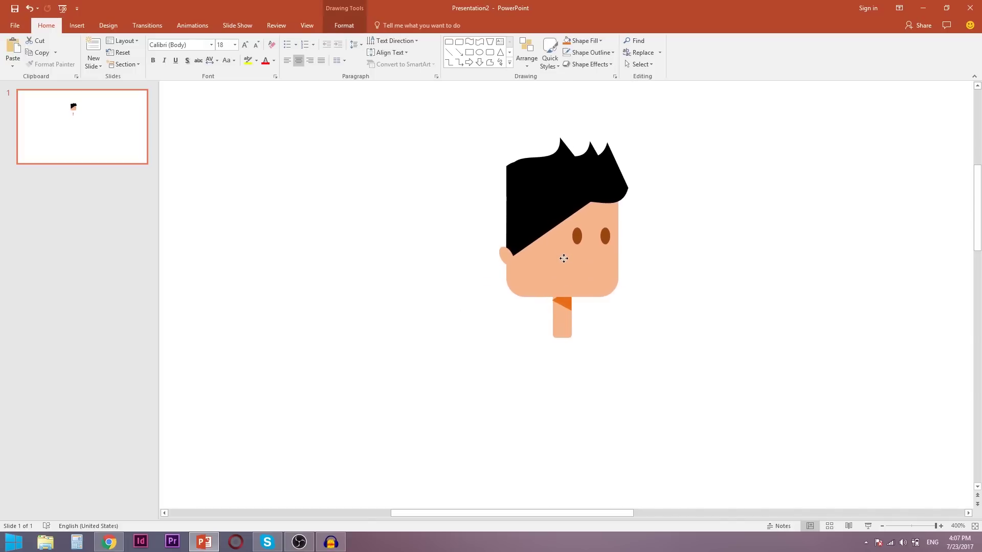
click(740, 332)
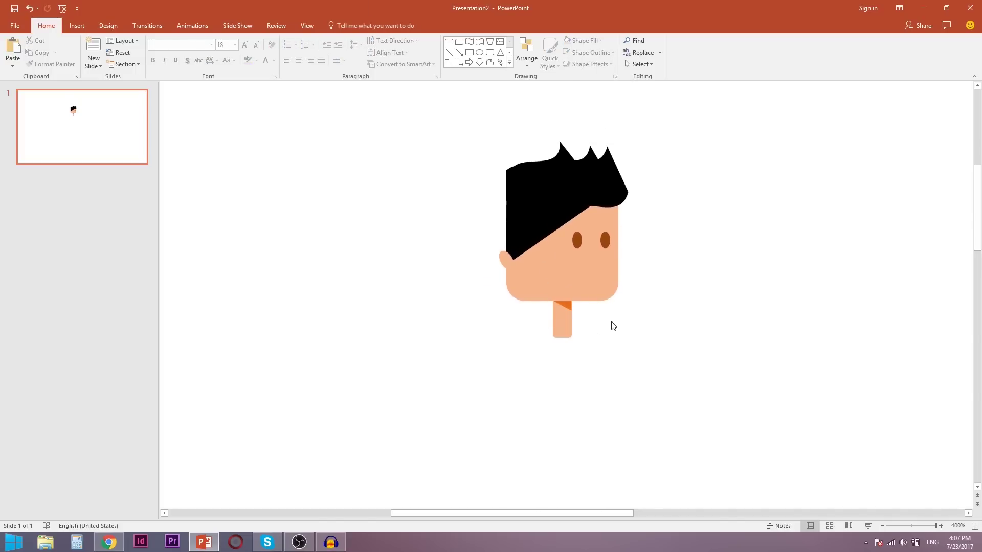
scroll(613, 326, down, 5)
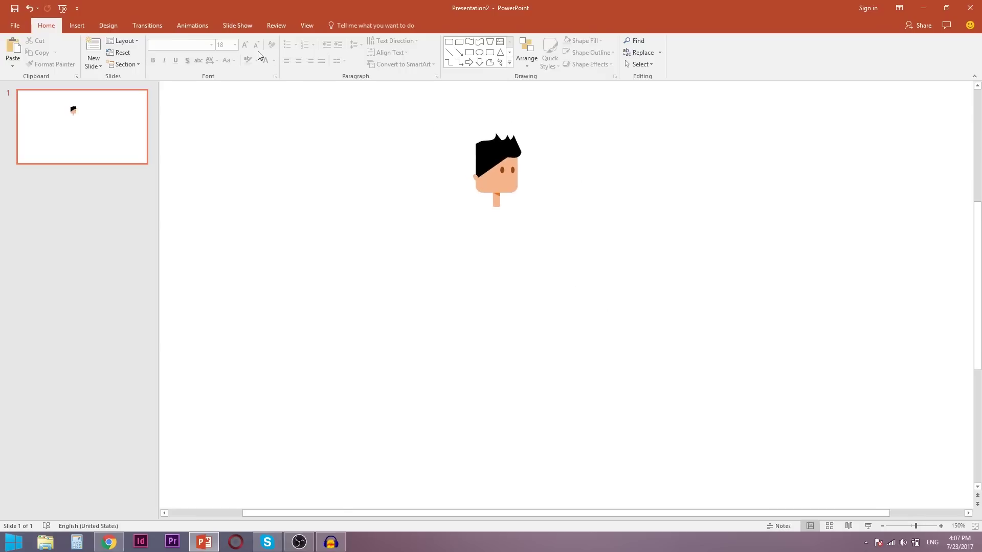
Draw a rounded rectangle body and resize it to 0.57" wide by 0.8" tall.
click(79, 24)
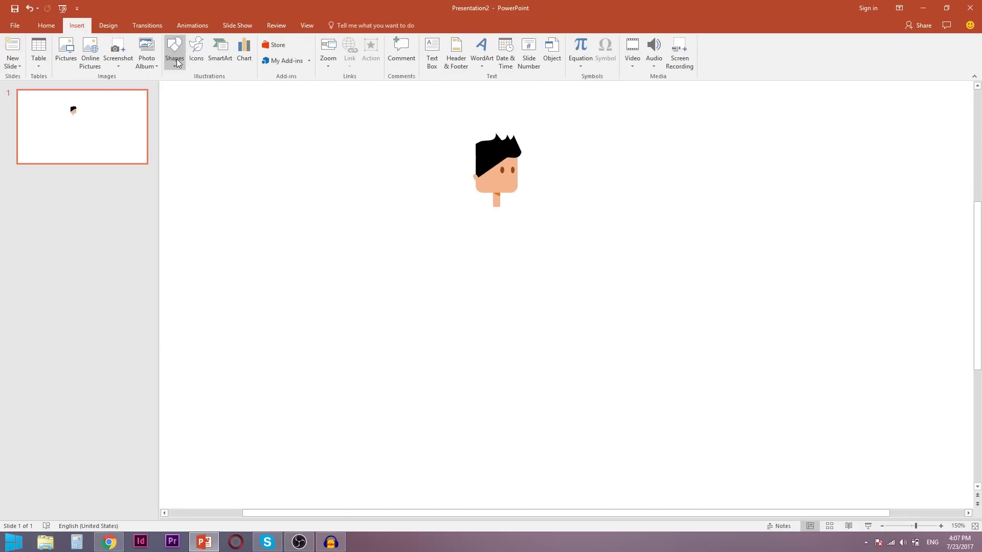
click(175, 58)
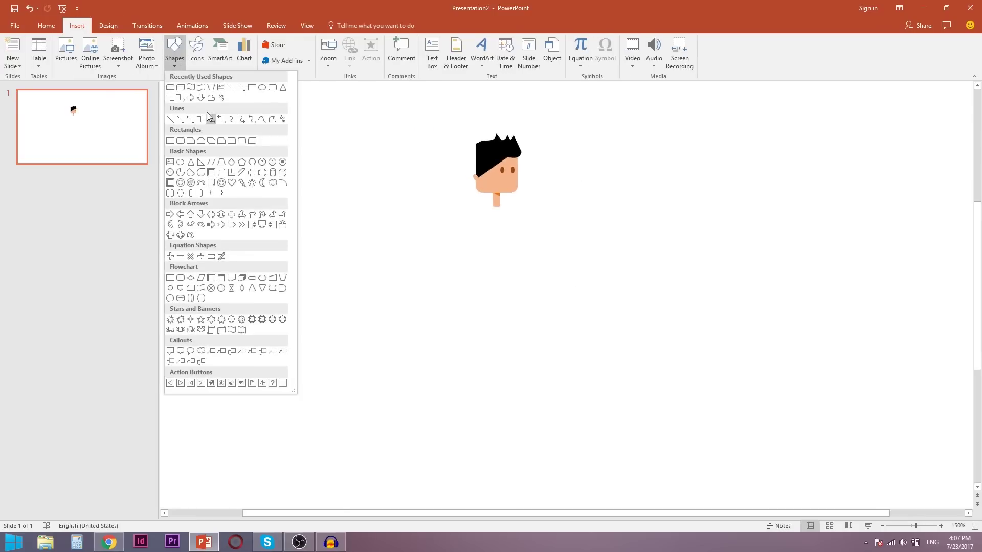
click(274, 90)
mouse_move(483, 207)
mouse_down()
mouse_move(517, 258)
mouse_move(521, 287)
mouse_move(493, 228)
mouse_up()
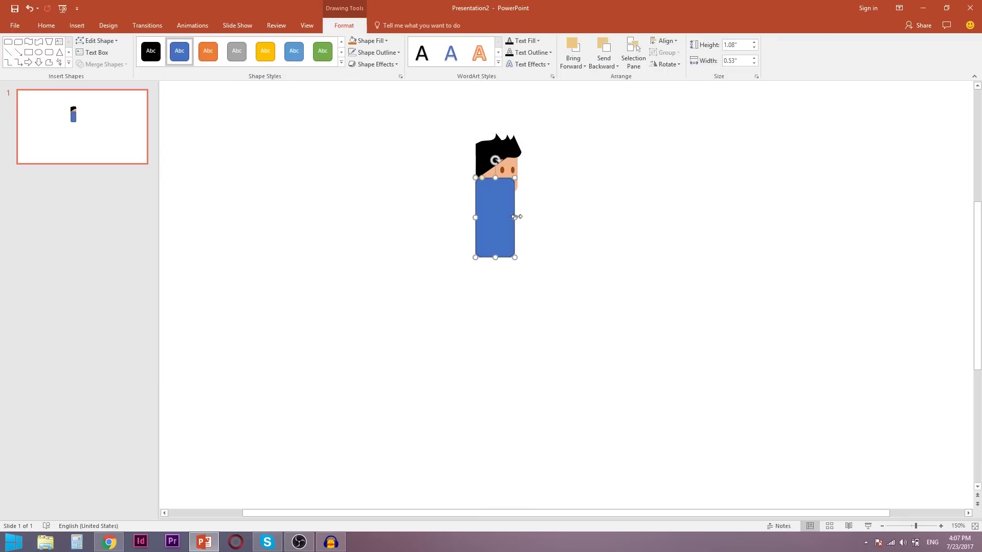
mouse_move(520, 217)
mouse_down()
mouse_move(503, 256)
mouse_move(496, 242)
mouse_up()
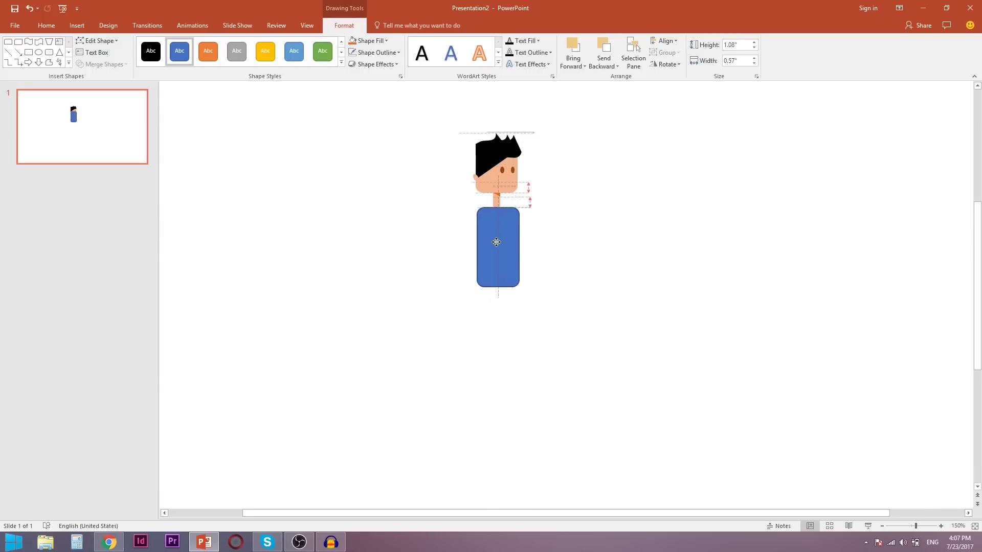
drag(501, 287, 500, 266)
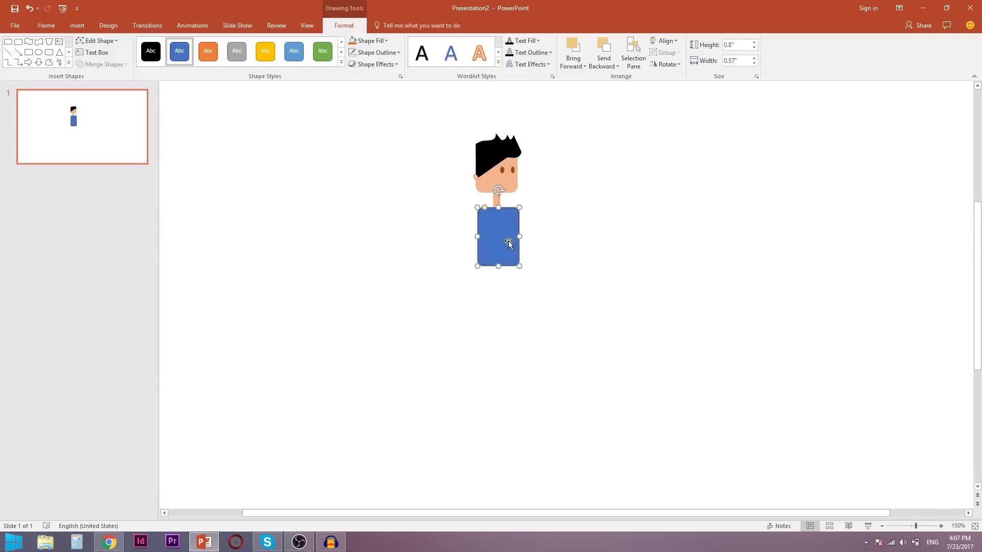
click(532, 214)
Move the blue body up under the neck and send it behind the neck.
scroll(529, 169, up, 5)
scroll(517, 256, up, 5)
scroll(460, 286, up, 5)
scroll(342, 248, up, 2)
scroll(370, 327, up, 3)
drag(370, 327, 370, 363)
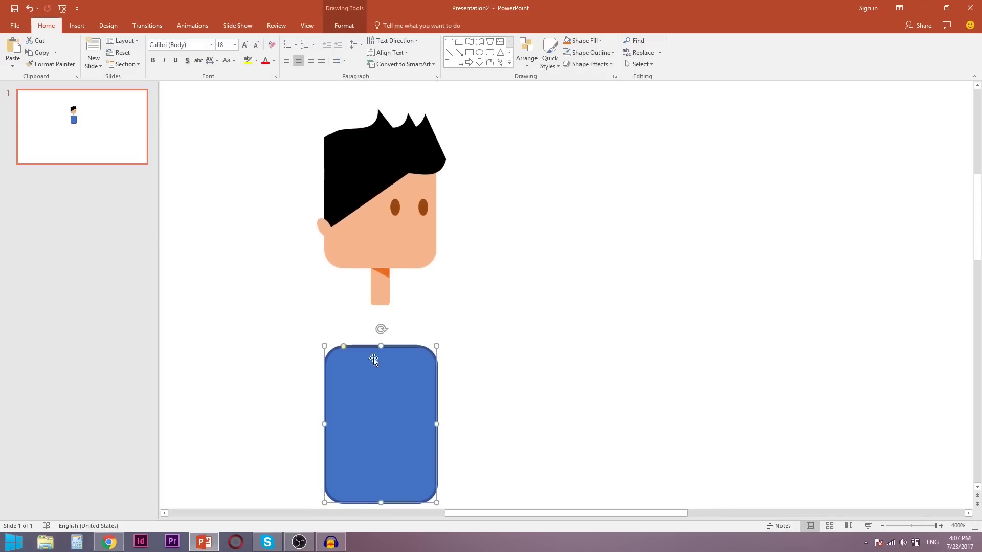
click(381, 295)
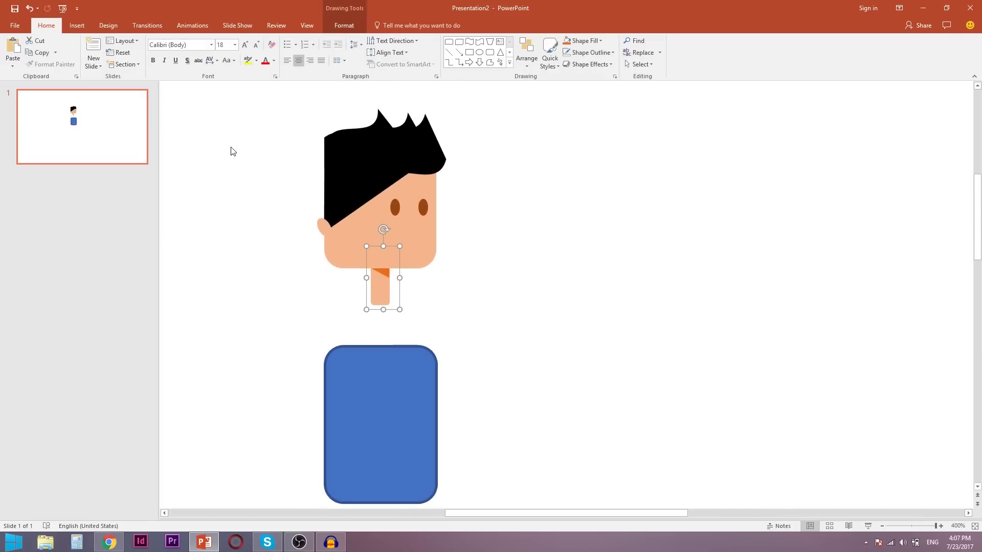
drag(366, 397, 369, 365)
right_click(370, 365)
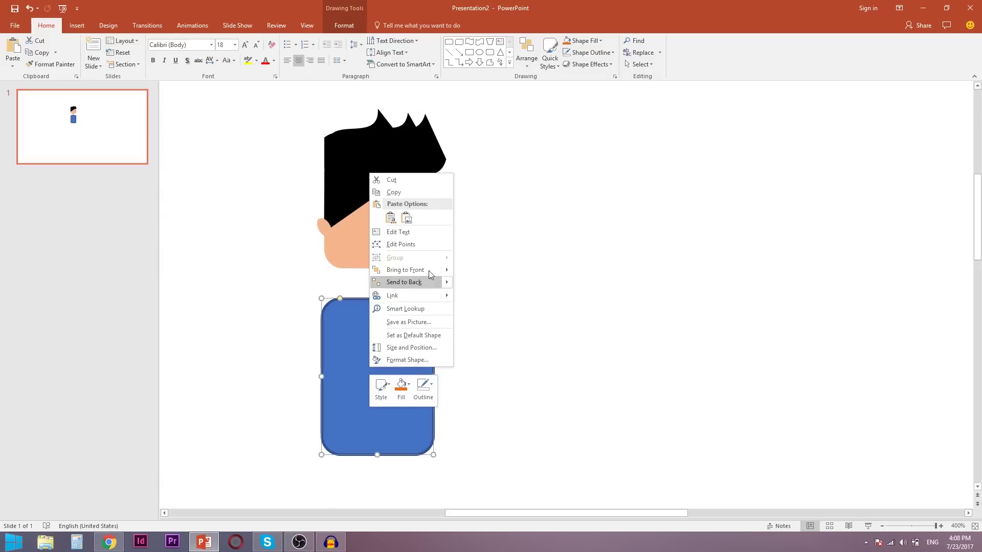
click(557, 300)
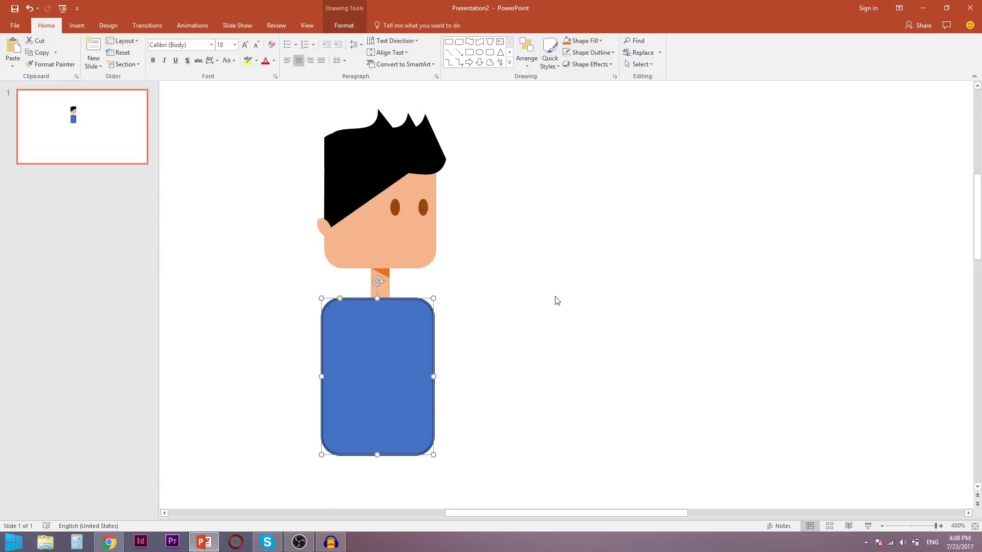
Fine-tune the body's position, finally shifting it down and to the left.
drag(409, 367, 378, 364)
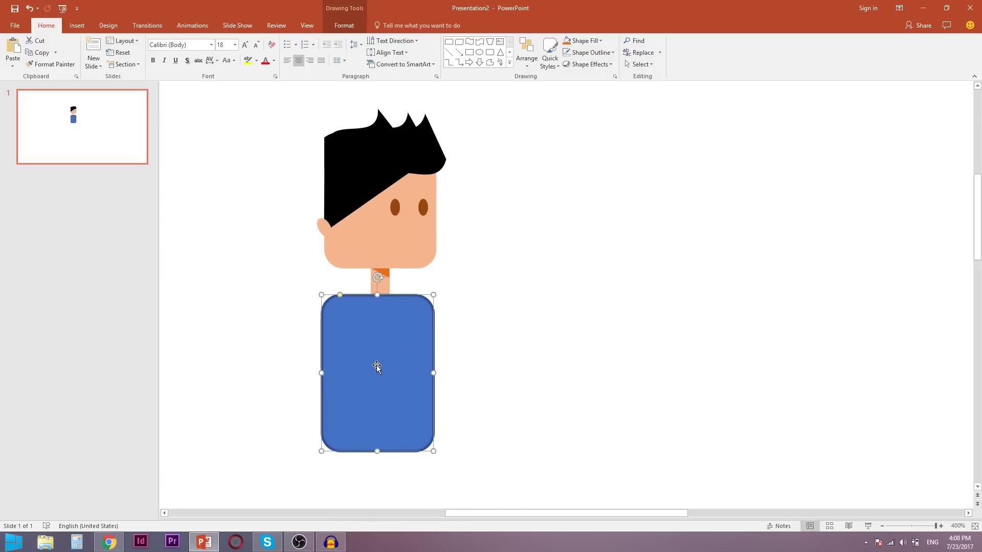
click(473, 288)
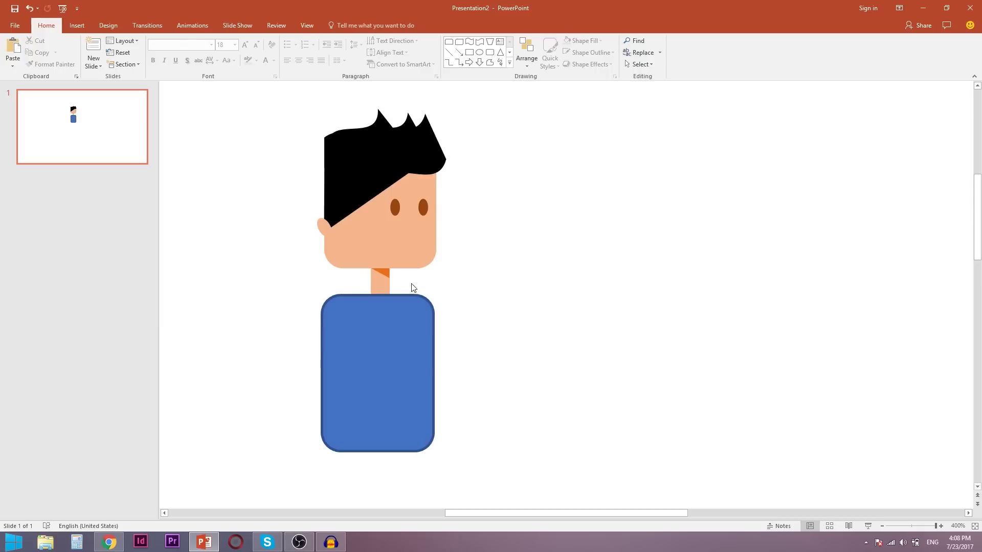
drag(383, 330, 390, 342)
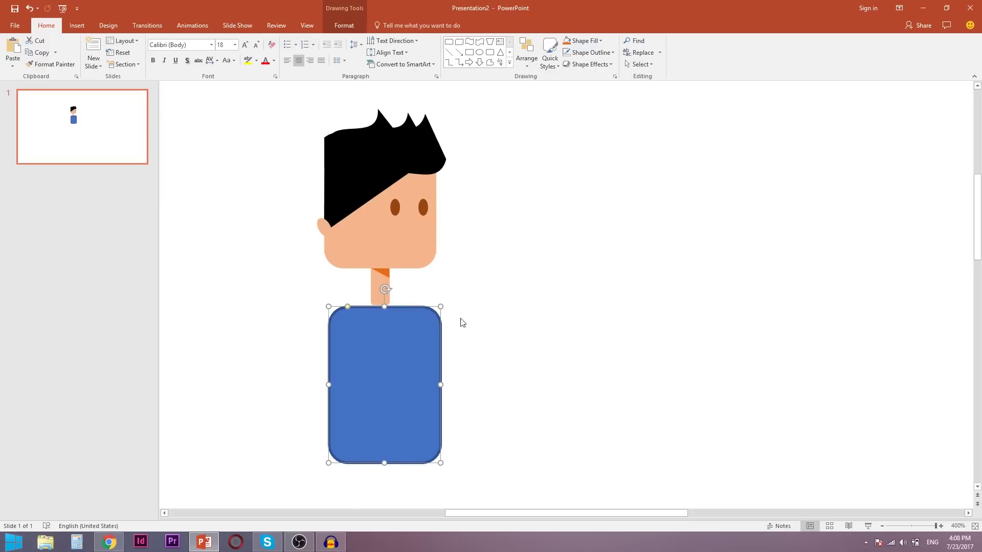
click(449, 316)
drag(412, 359, 330, 384)
Draw a small circle at the bottom of the neck.
click(380, 289)
click(71, 25)
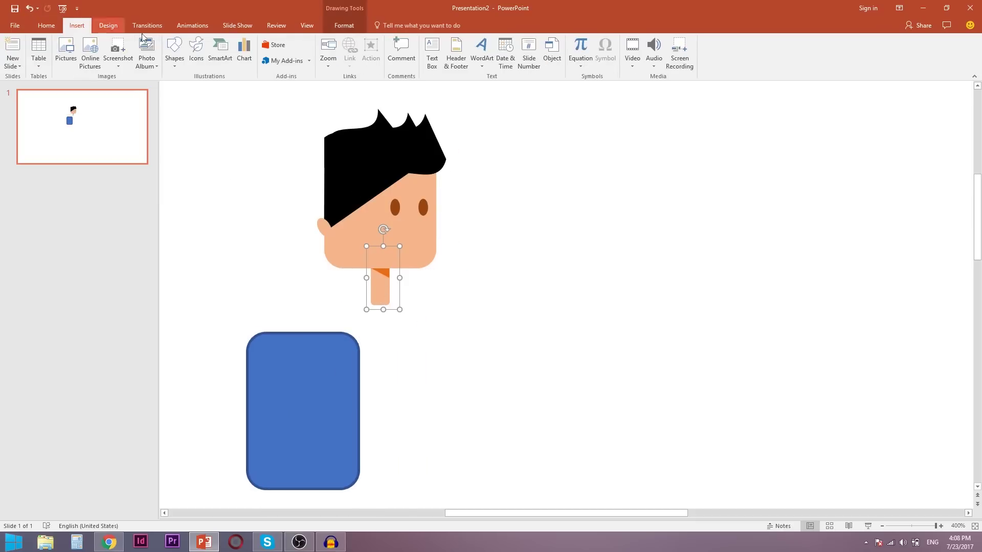
click(174, 51)
click(273, 88)
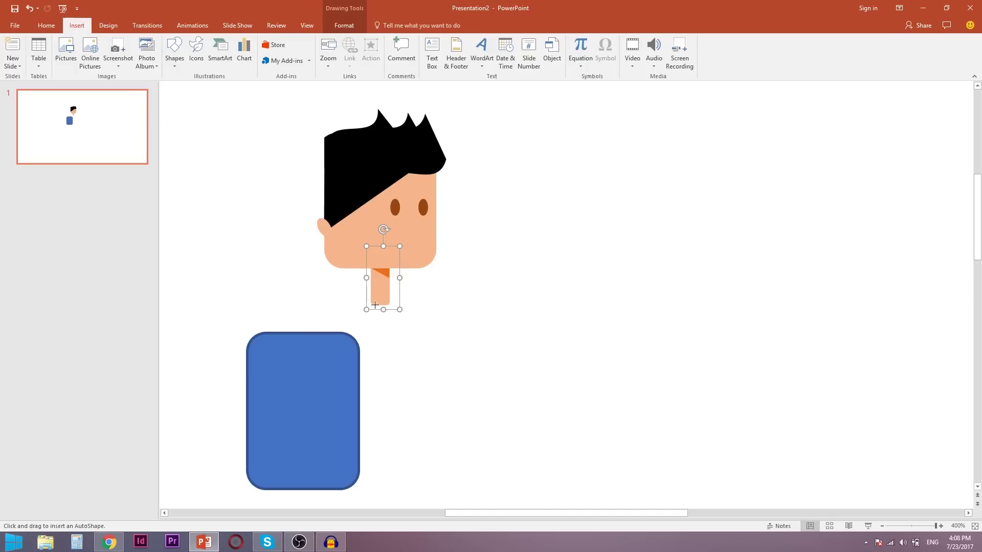
drag(375, 296, 391, 313)
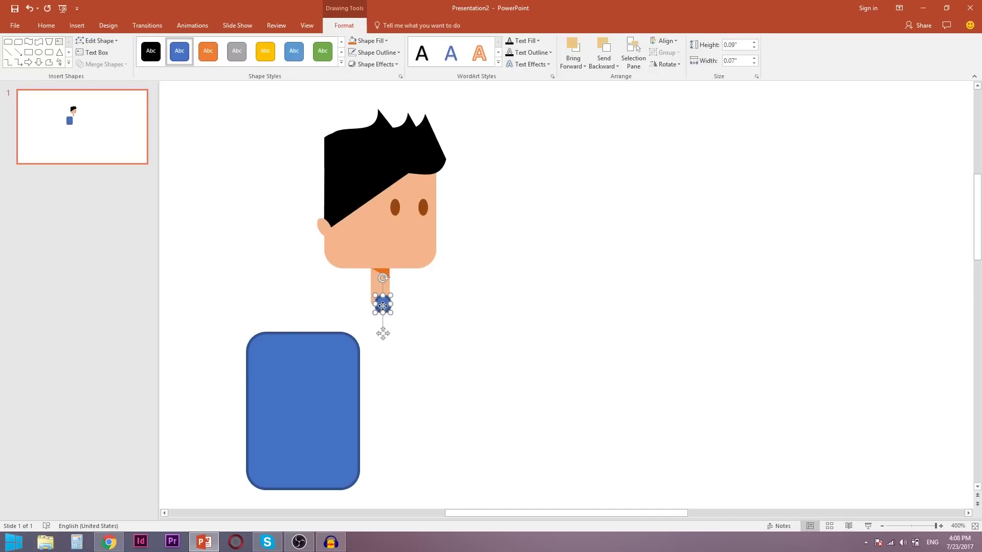
Give the circle a skin-colour fill and matching skin-colour outline.
right_click(383, 307)
click(415, 278)
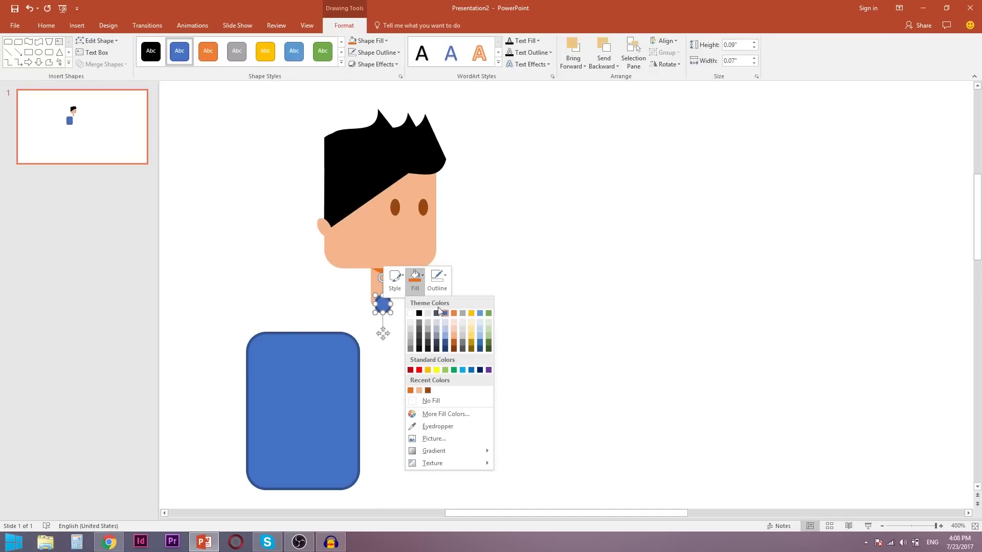
click(438, 427)
click(381, 286)
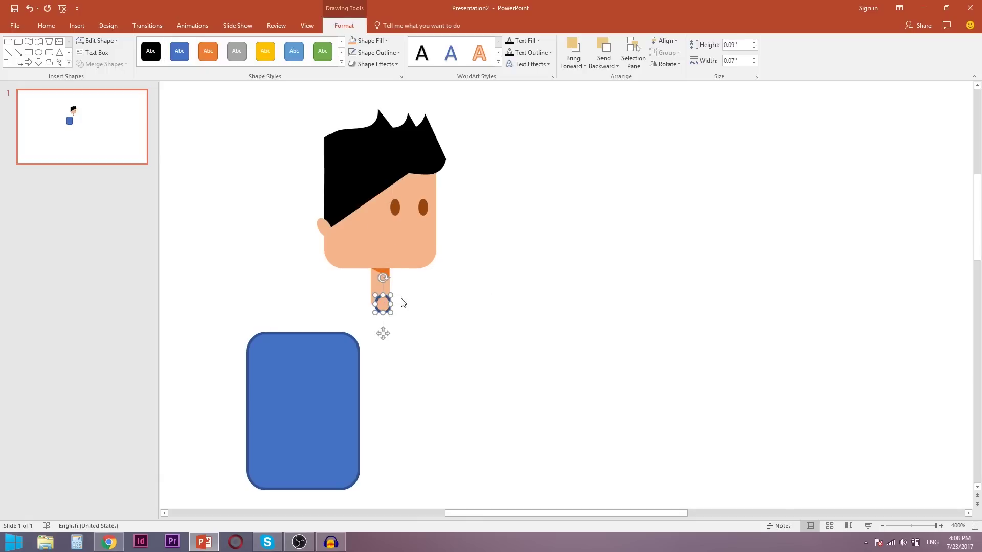
right_click(383, 302)
click(436, 273)
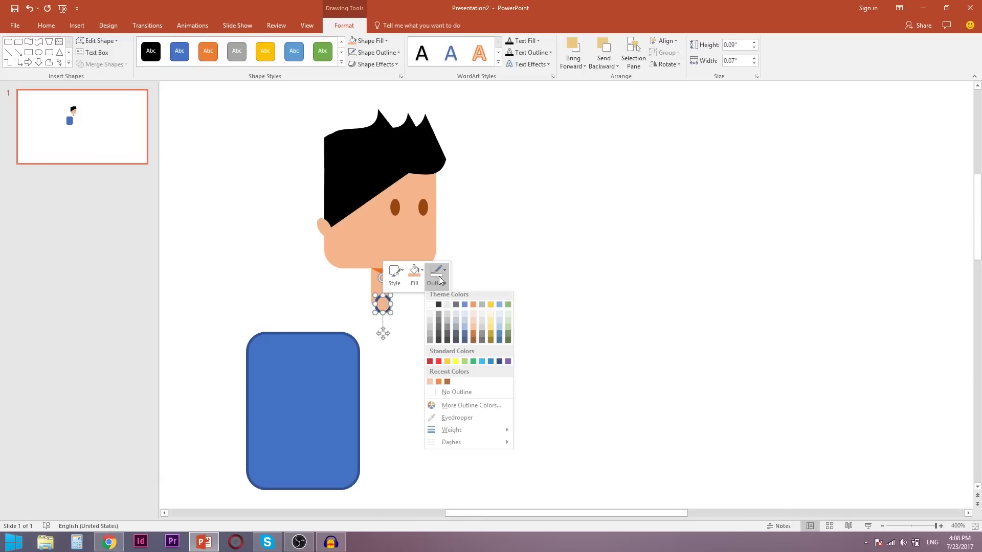
click(447, 385)
click(401, 300)
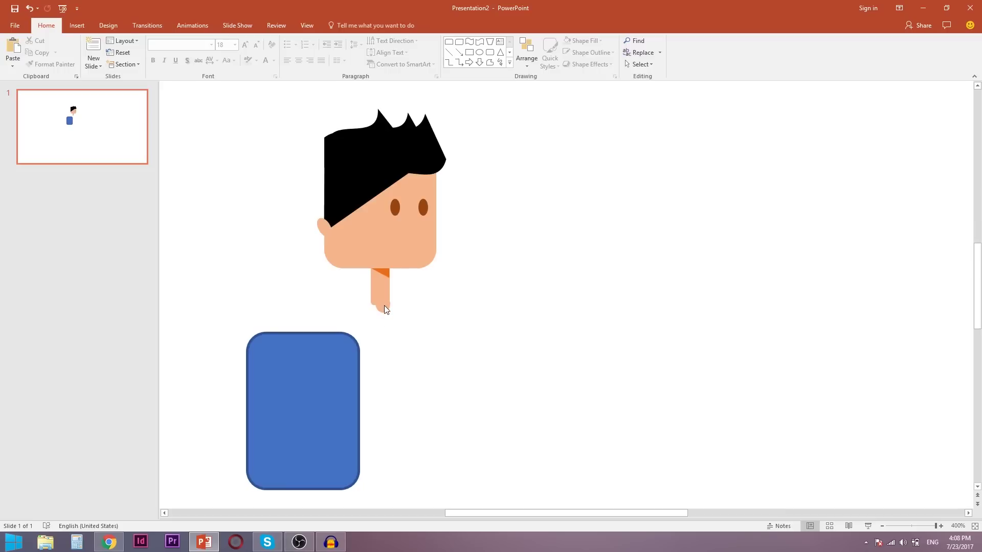
Adjust the neck slightly and group it with the small circle.
ctrl+scroll(352, 332, down, 5)
scroll(389, 307, up, 1)
scroll(422, 280, up, 1)
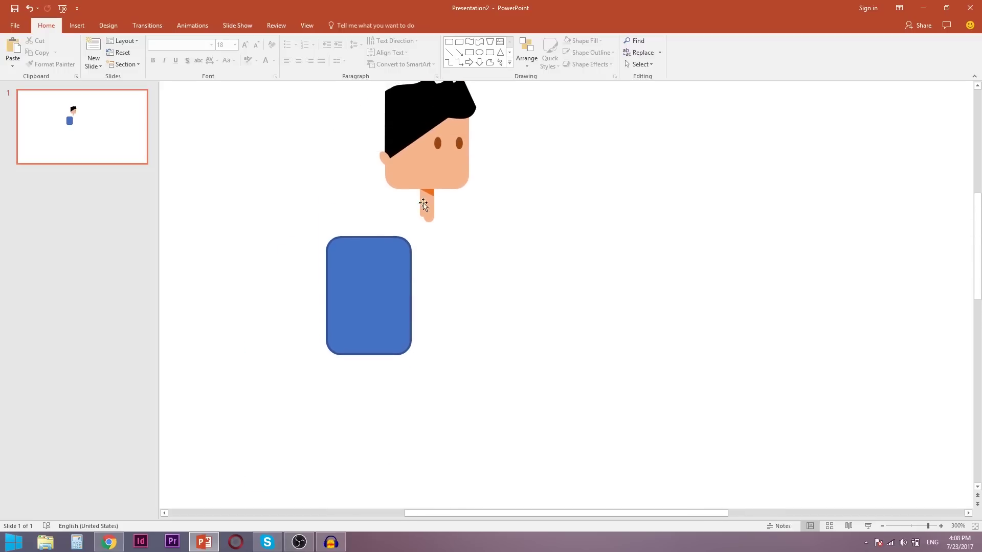
drag(428, 215, 426, 214)
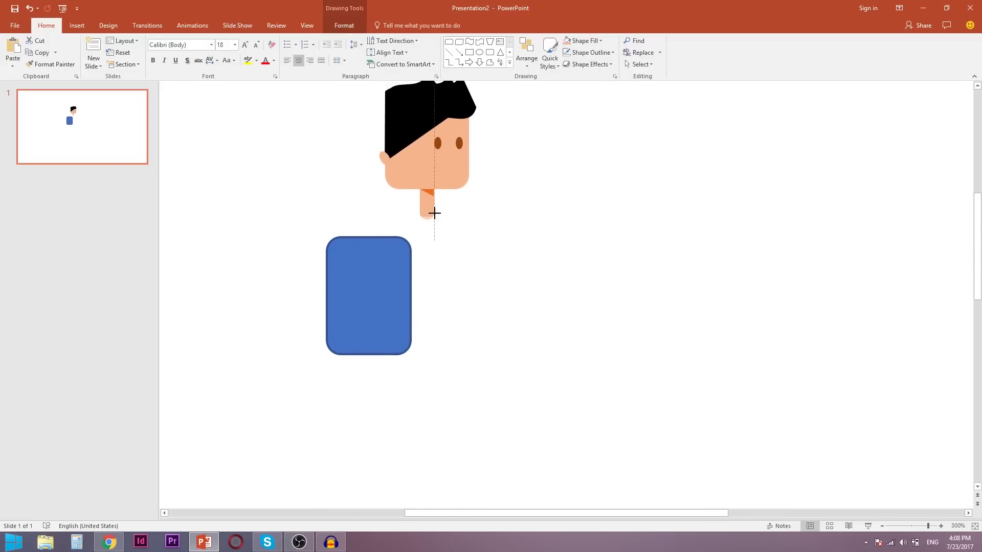
click(473, 245)
click(427, 213)
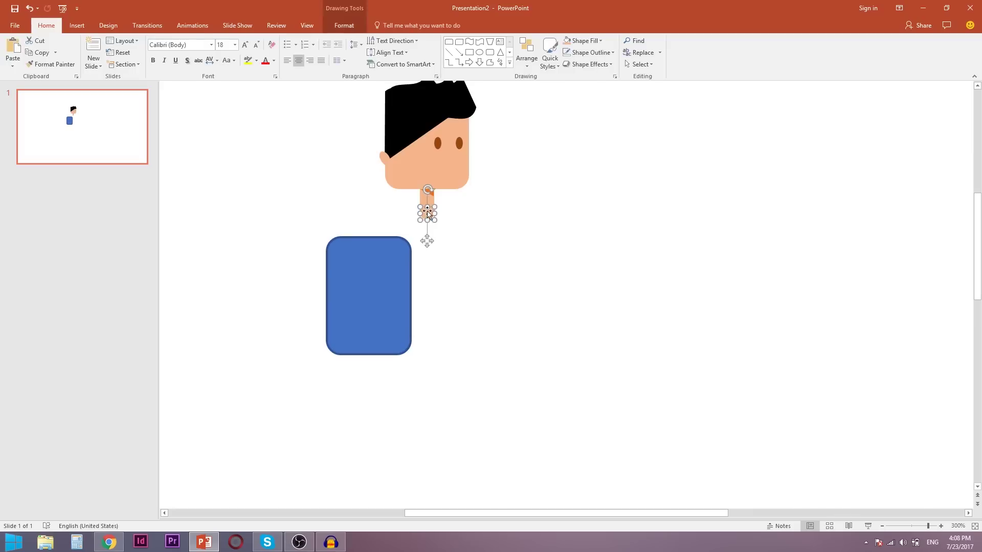
shift+click(422, 193)
right_click(424, 195)
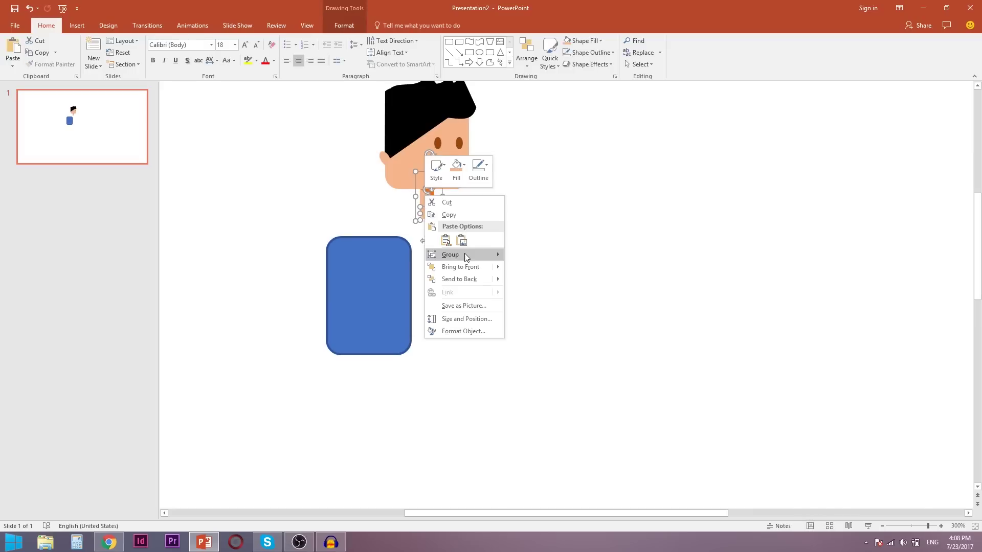
click(527, 281)
click(315, 294)
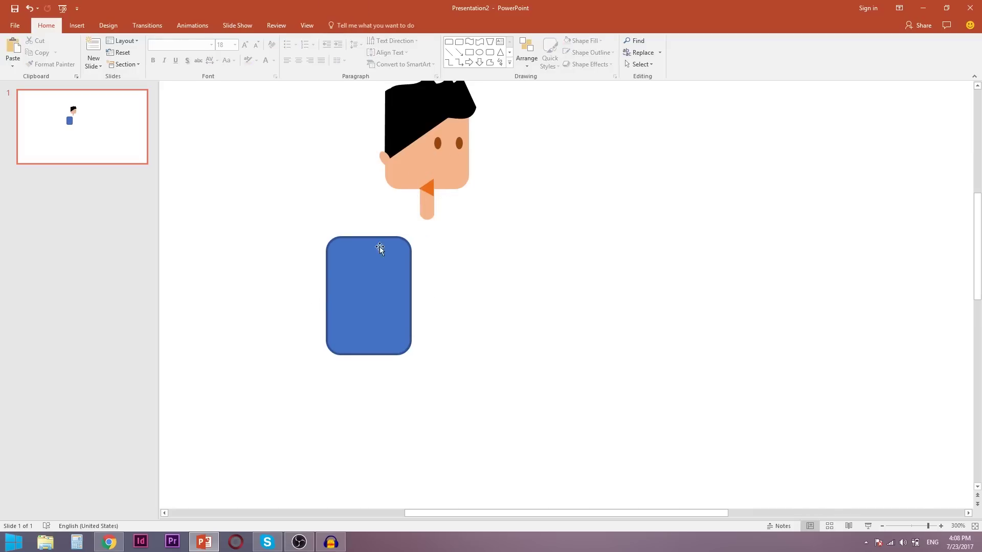
Send the neck group to the back behind the face.
click(434, 201)
right_click(434, 201)
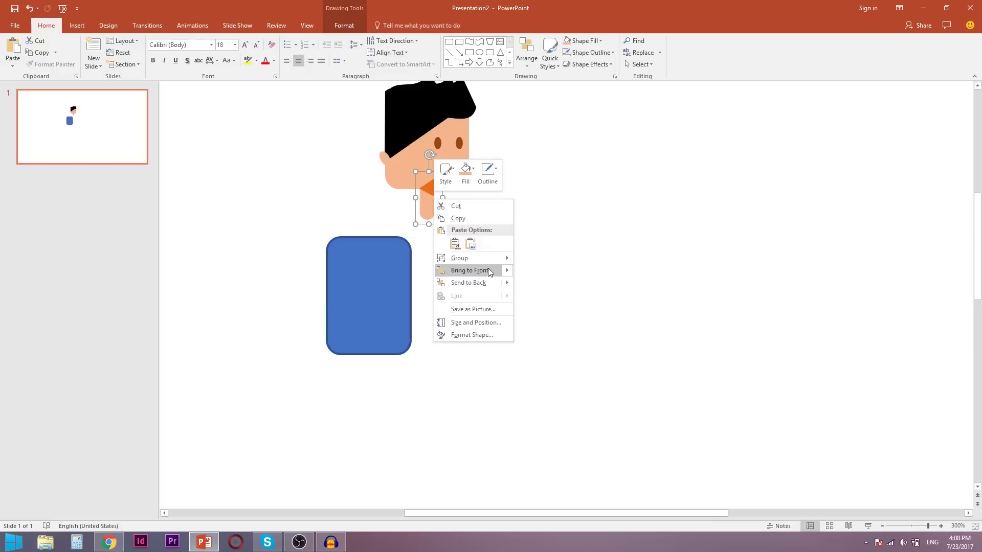
click(481, 284)
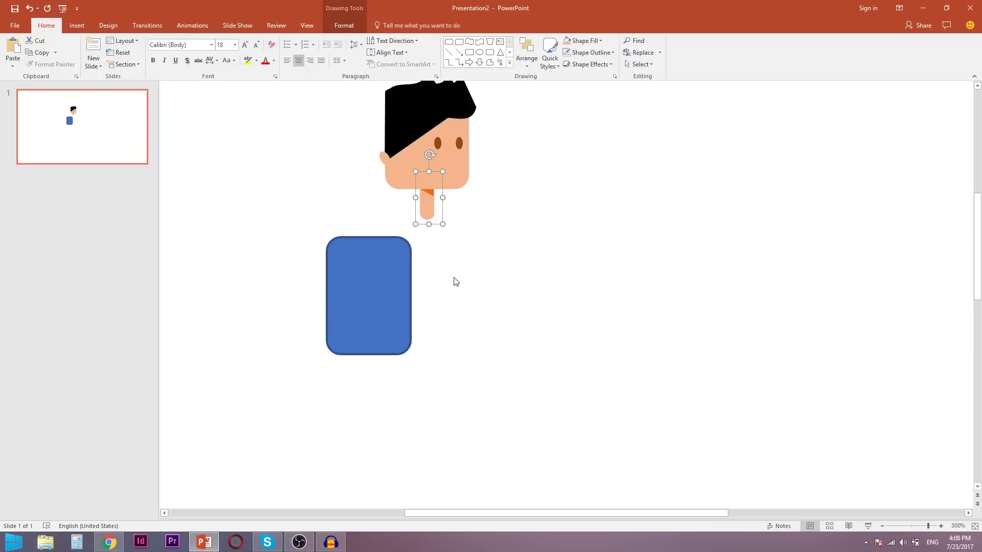
click(432, 311)
click(361, 298)
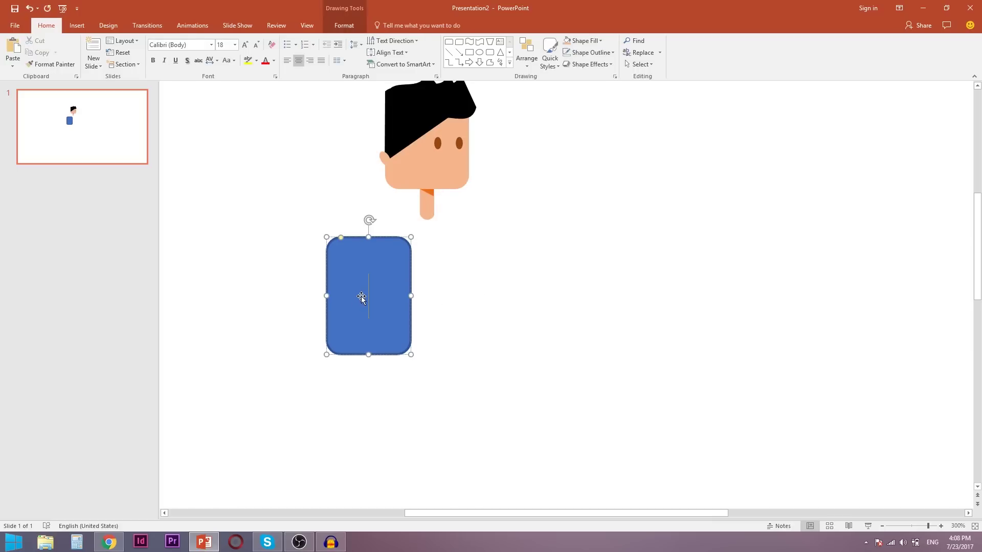
Move the blue body rectangle up under the neck and fill it green.
drag(350, 255, 407, 230)
right_click(419, 227)
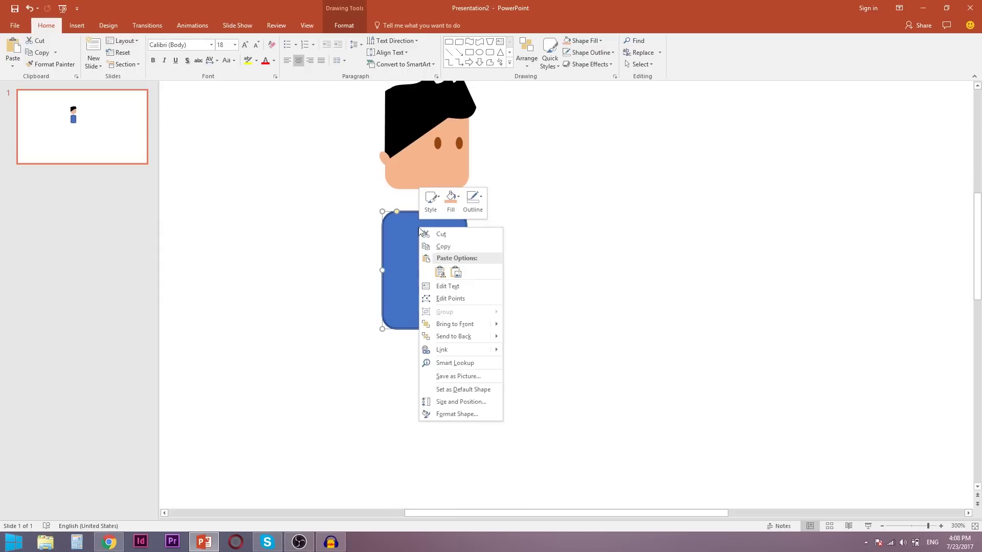
click(451, 197)
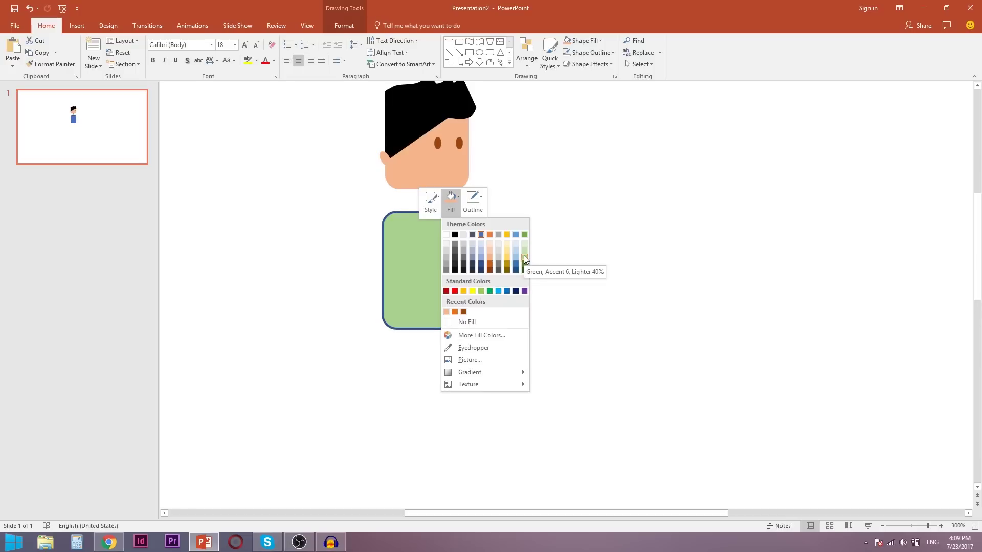
click(477, 336)
drag(634, 161, 642, 170)
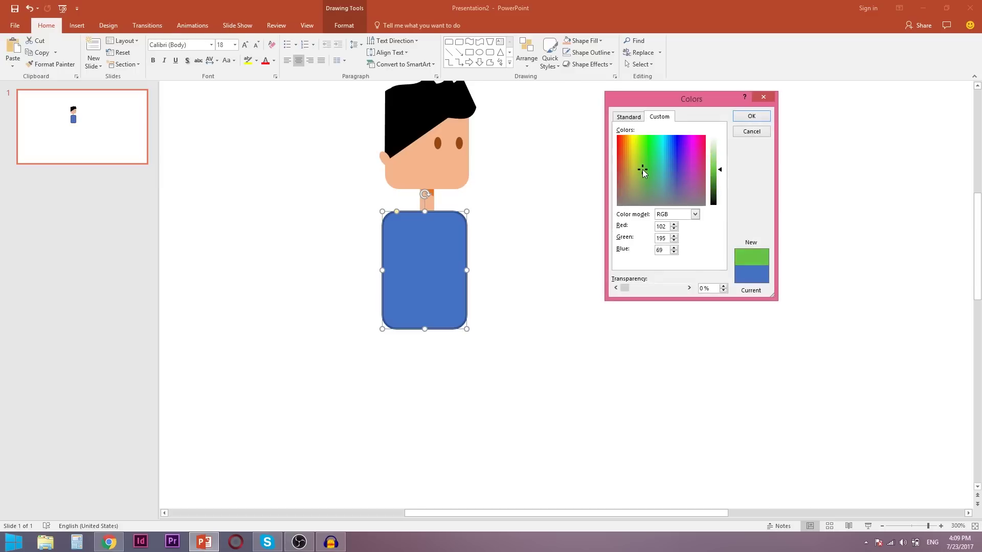
click(720, 174)
mouse_move(719, 178)
mouse_down()
mouse_move(717, 169)
mouse_move(720, 178)
mouse_up()
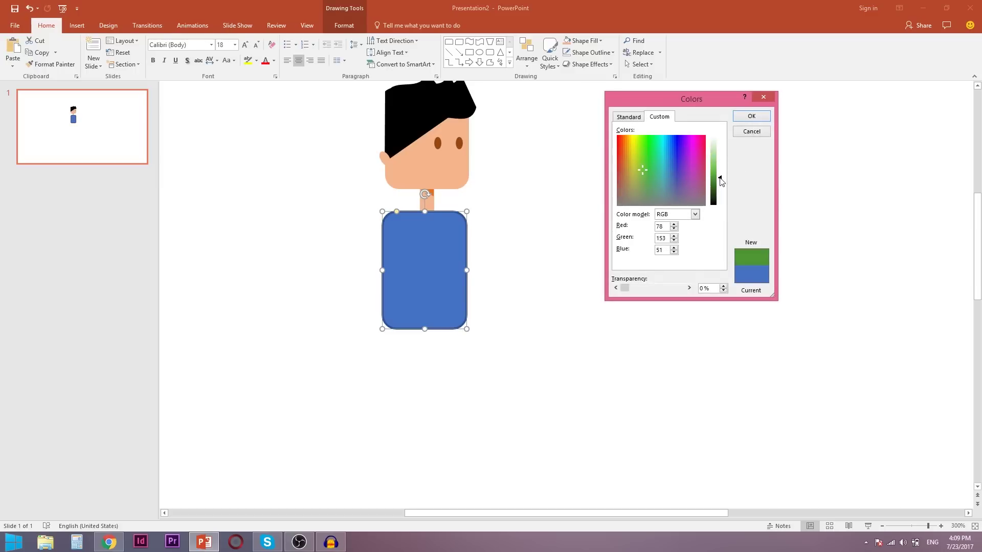
click(749, 117)
Remove the body's outline and lighten its green fill to RGB 137, 188, 68.
right_click(455, 269)
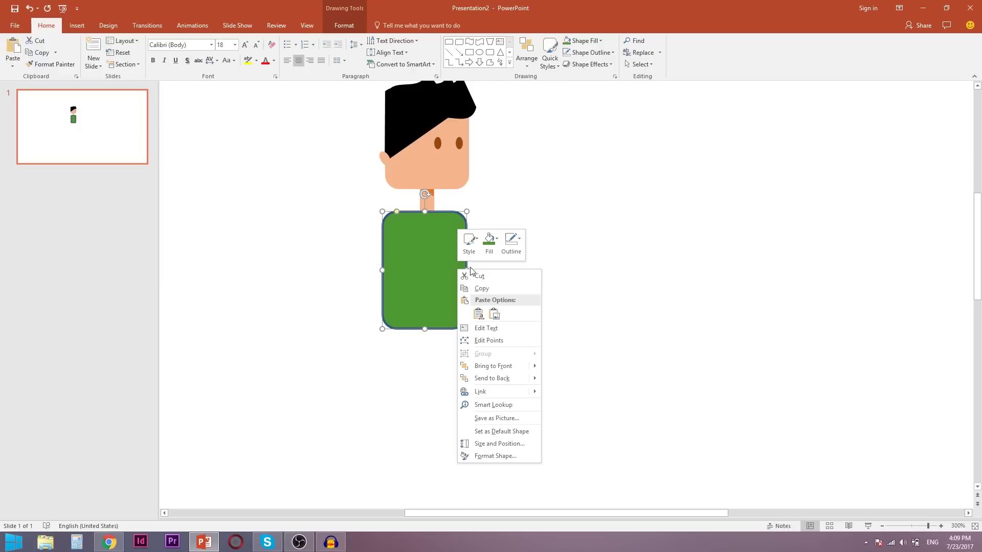
click(511, 242)
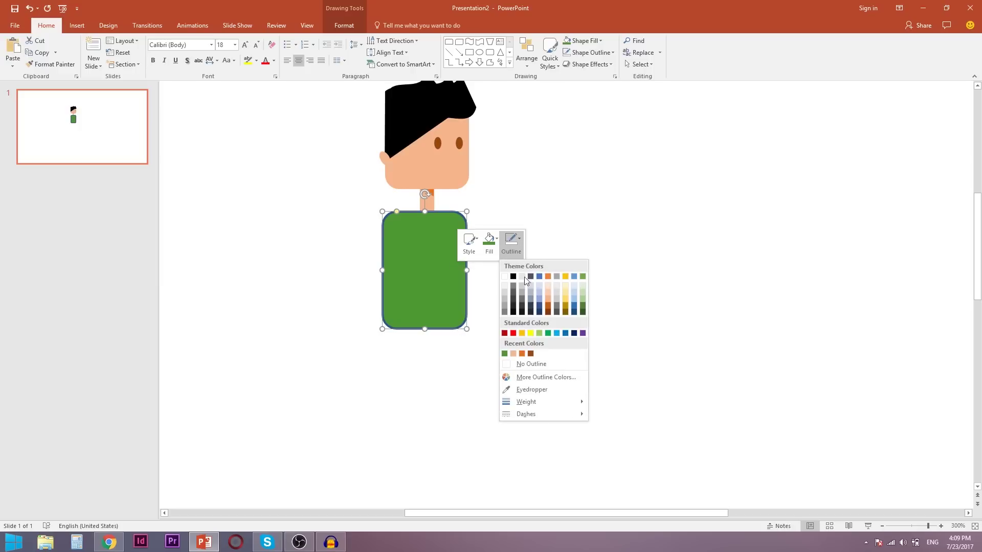
click(550, 367)
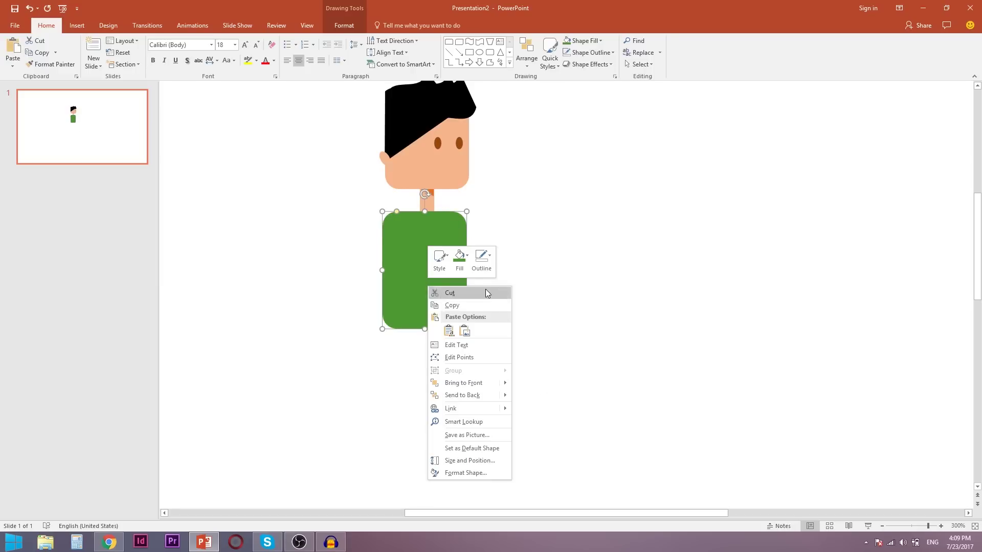
click(464, 259)
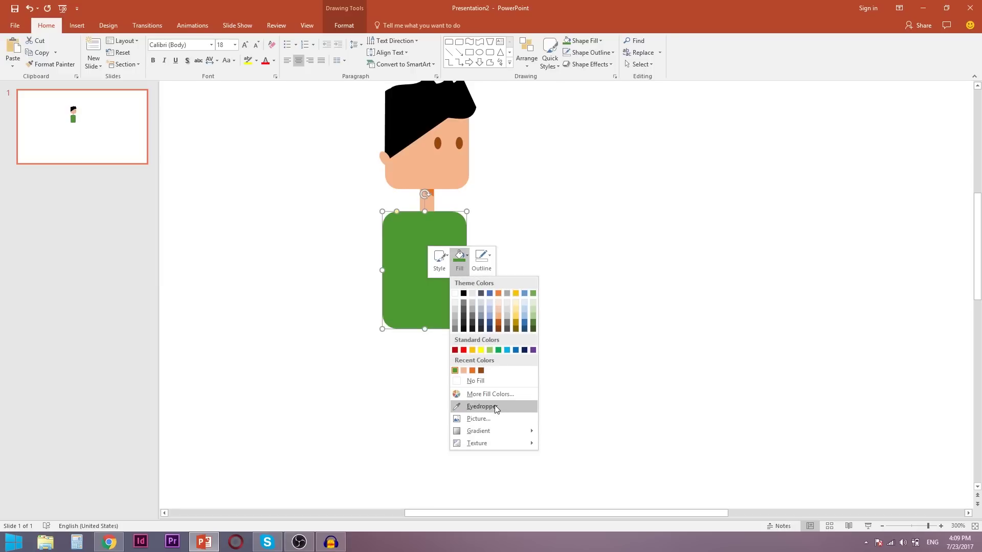
click(492, 395)
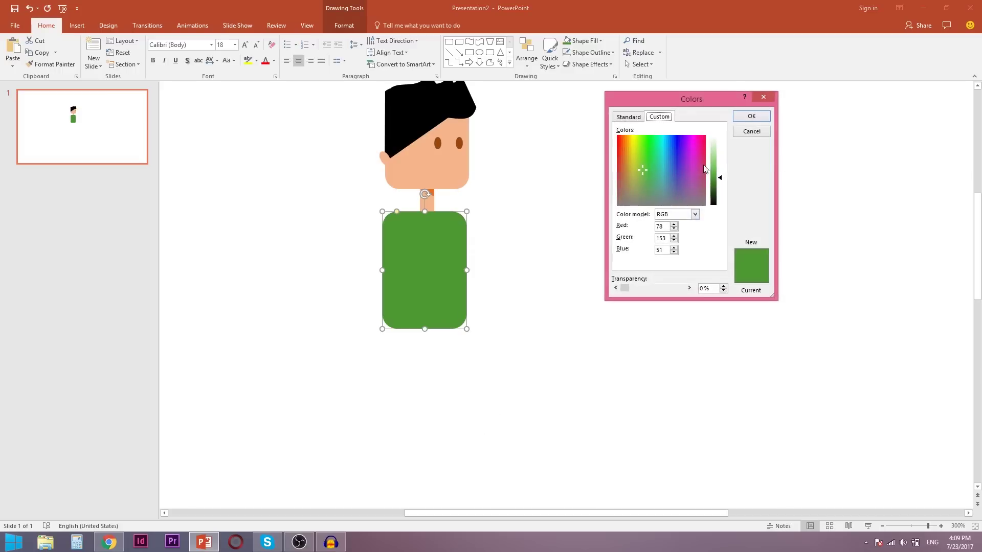
drag(716, 177, 714, 170)
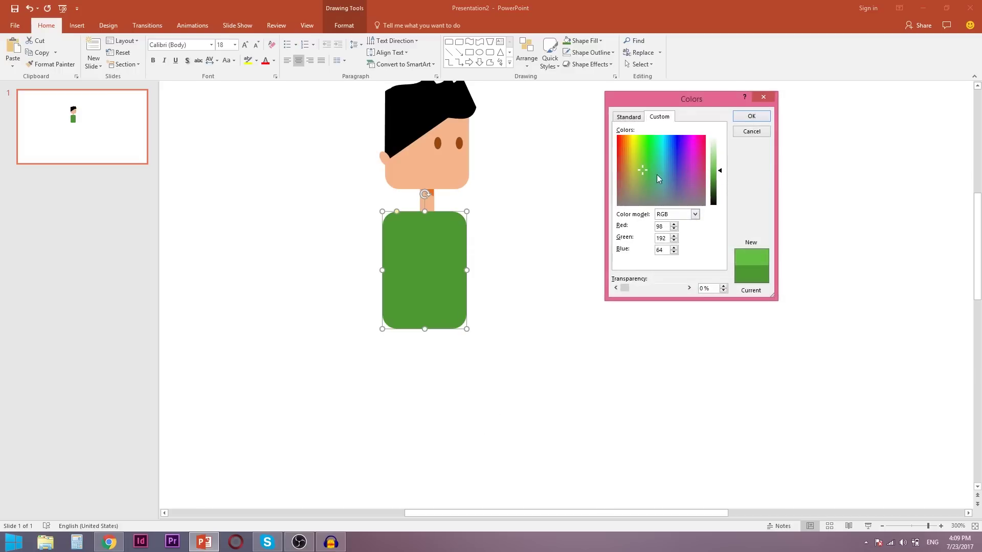
click(750, 116)
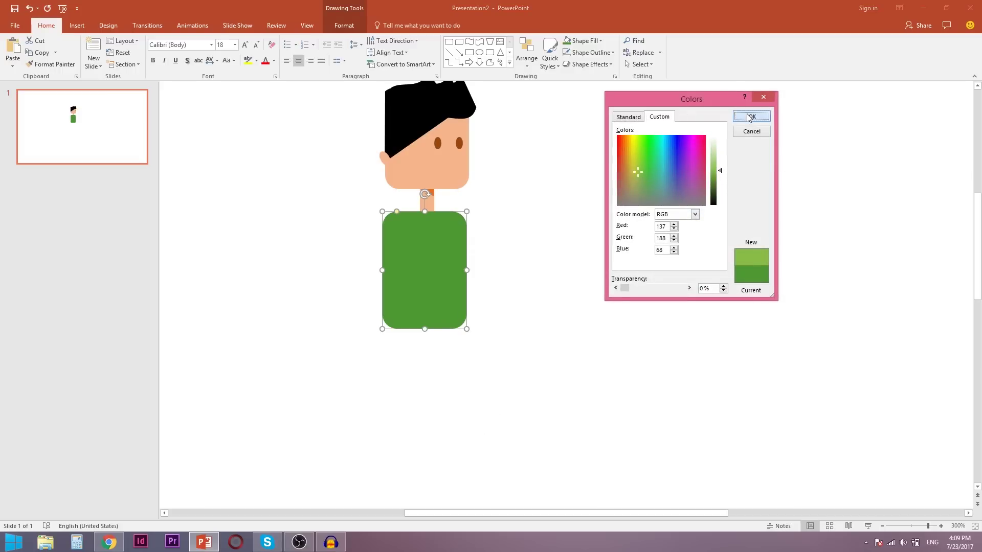
click(579, 225)
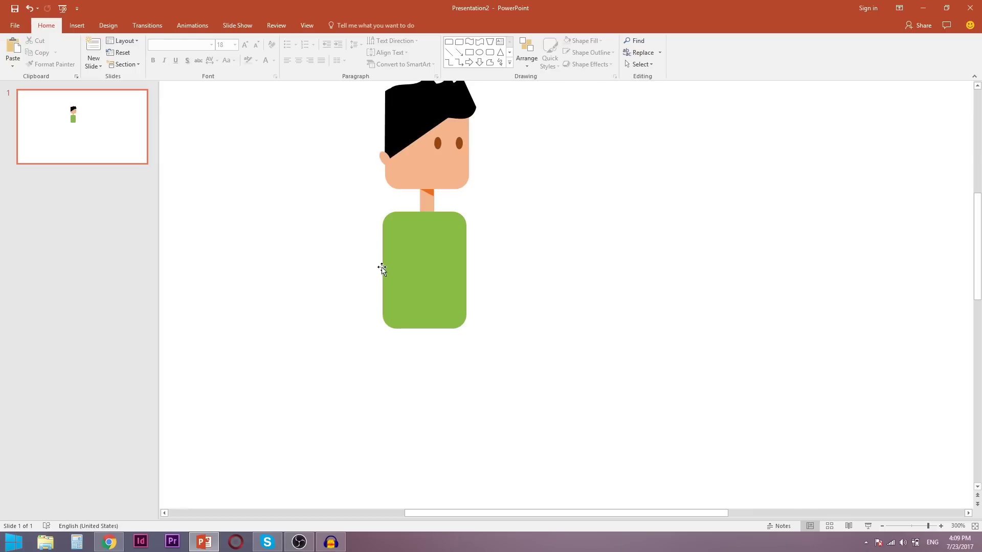
click(404, 272)
right_click(404, 272)
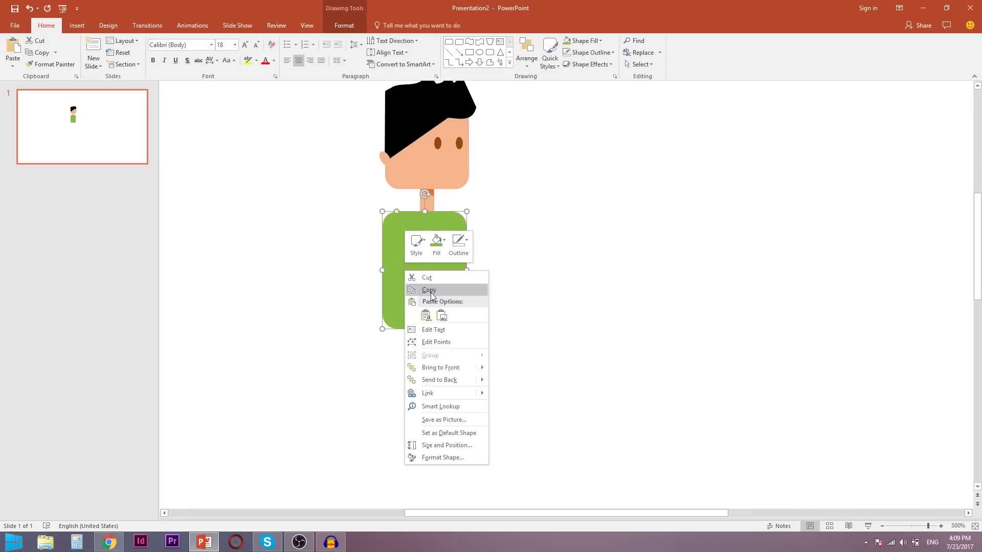
Change the body's fill to a custom teal, RGB 75, 176, 181.
click(437, 241)
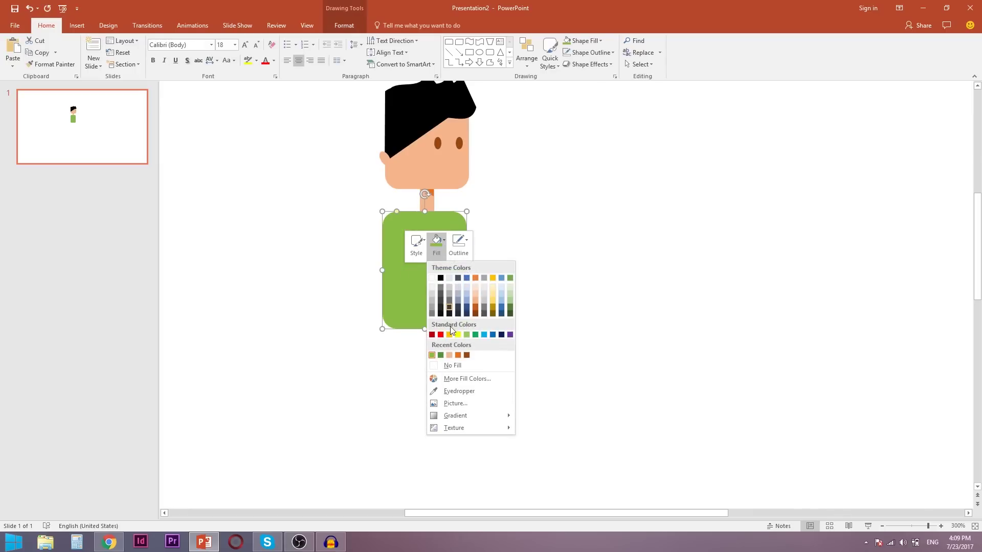
click(465, 381)
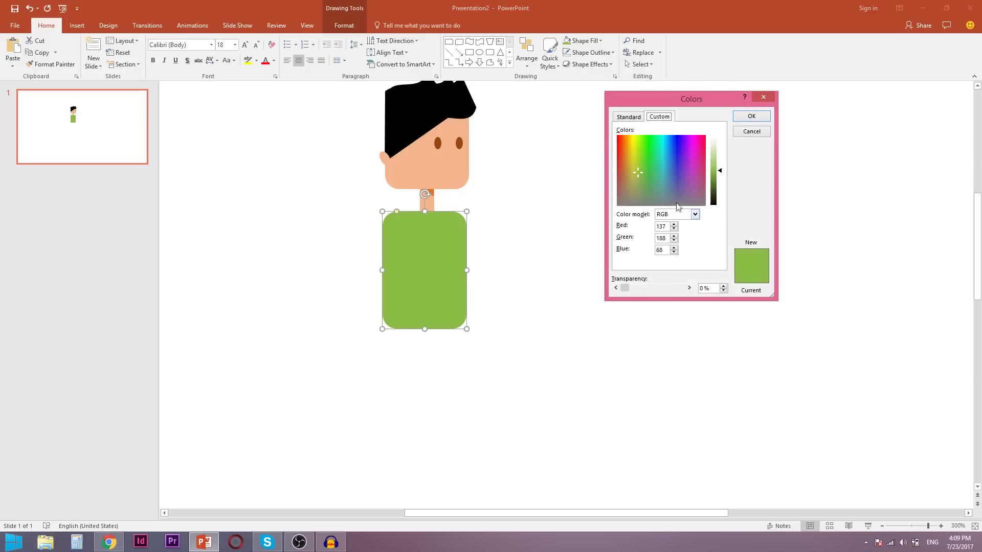
click(661, 175)
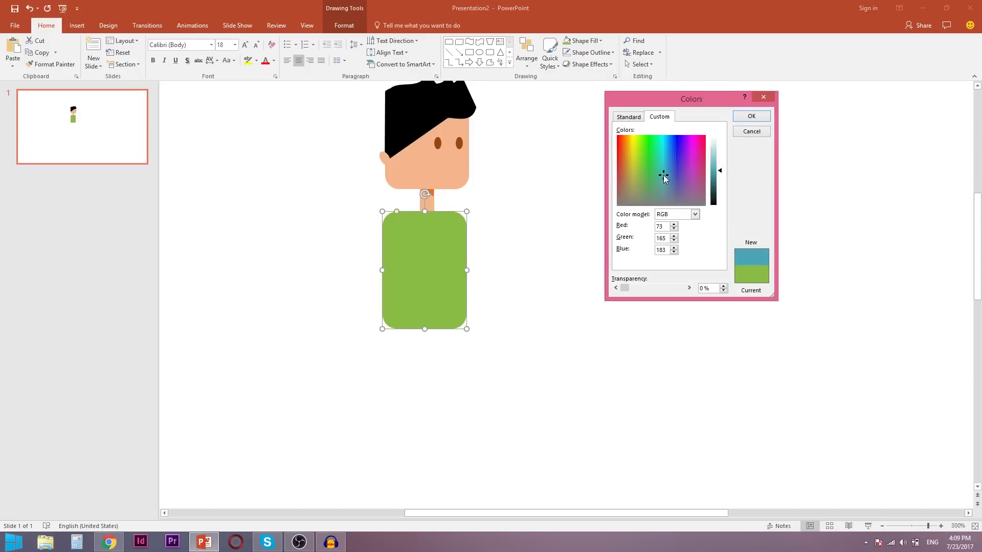
drag(664, 175, 662, 176)
click(752, 117)
Nudge the teal body slightly right so it centres under the head.
click(563, 243)
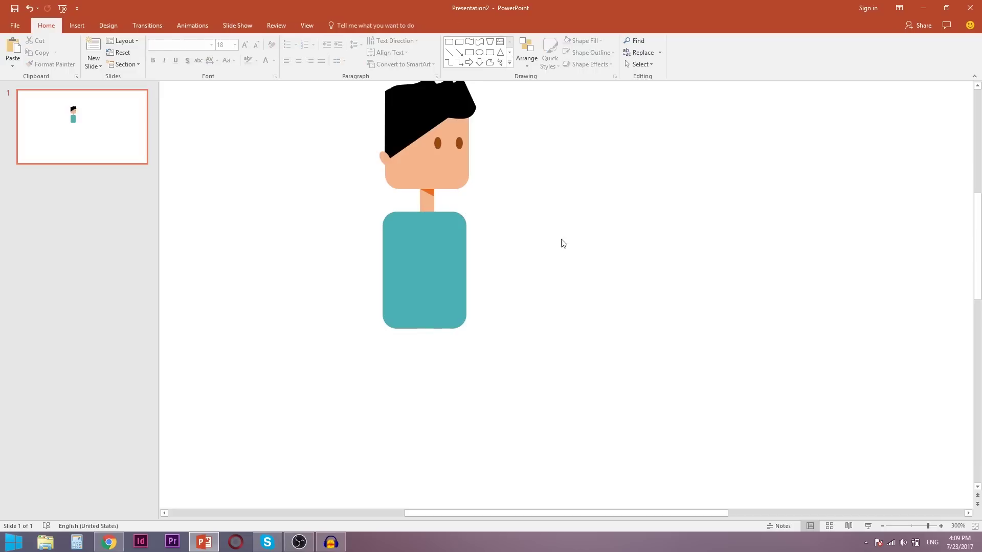
drag(410, 257, 420, 269)
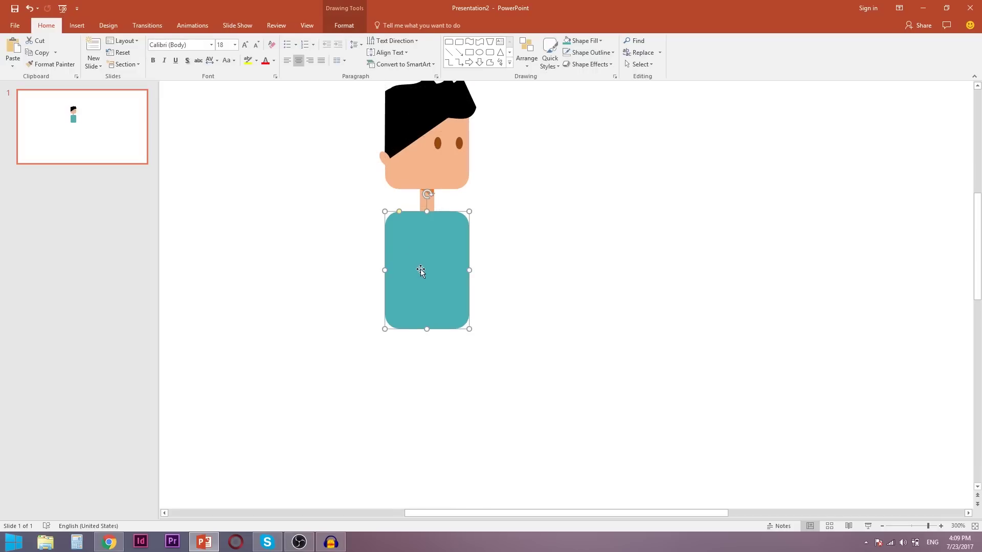
right_click(421, 268)
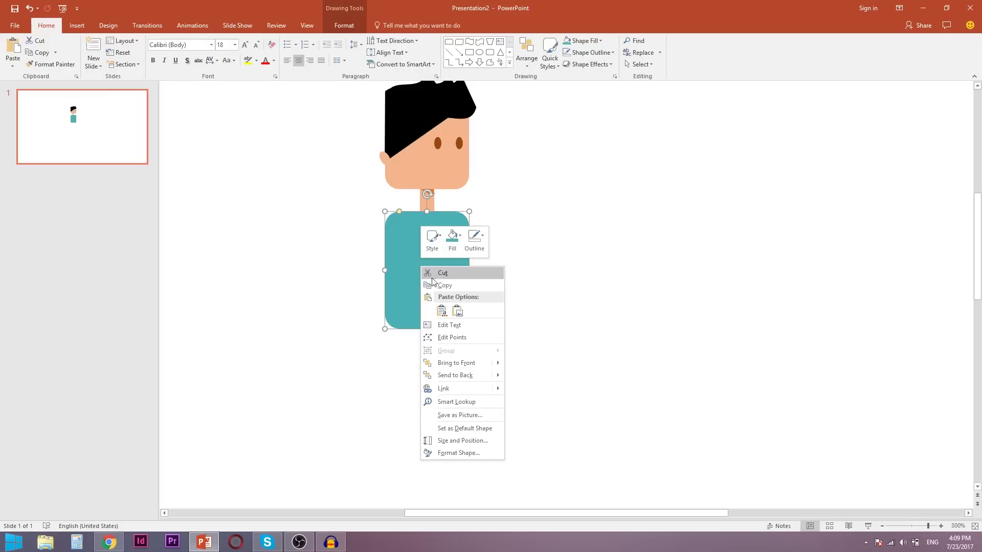
Send the teal body to the back behind the neck and shift it slightly down.
click(468, 381)
click(501, 265)
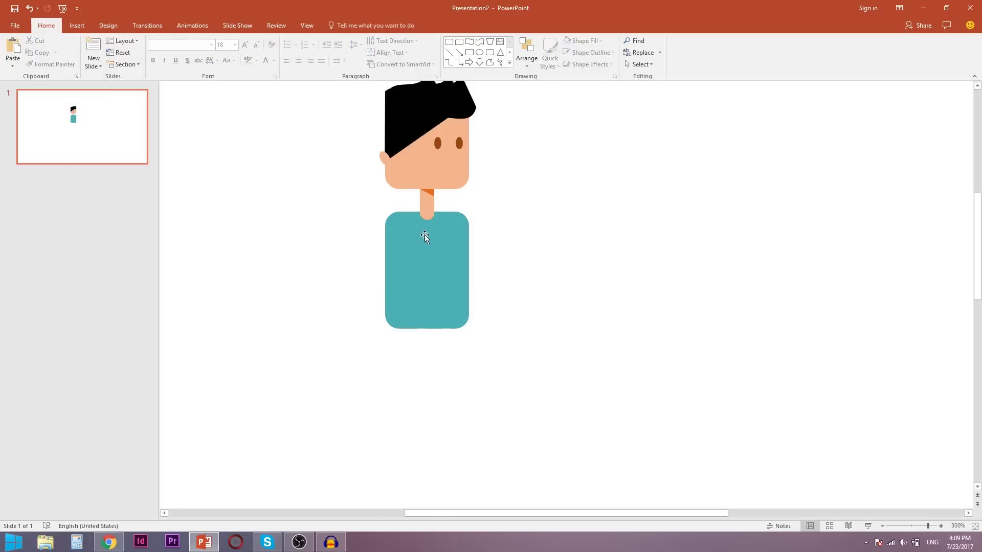
drag(425, 235, 425, 237)
click(520, 233)
click(387, 285)
click(145, 162)
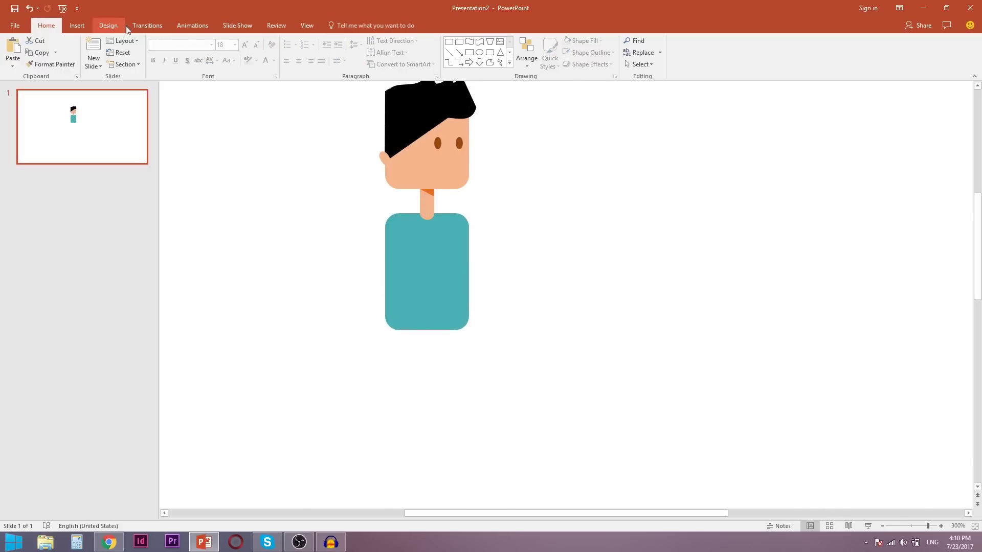
click(77, 25)
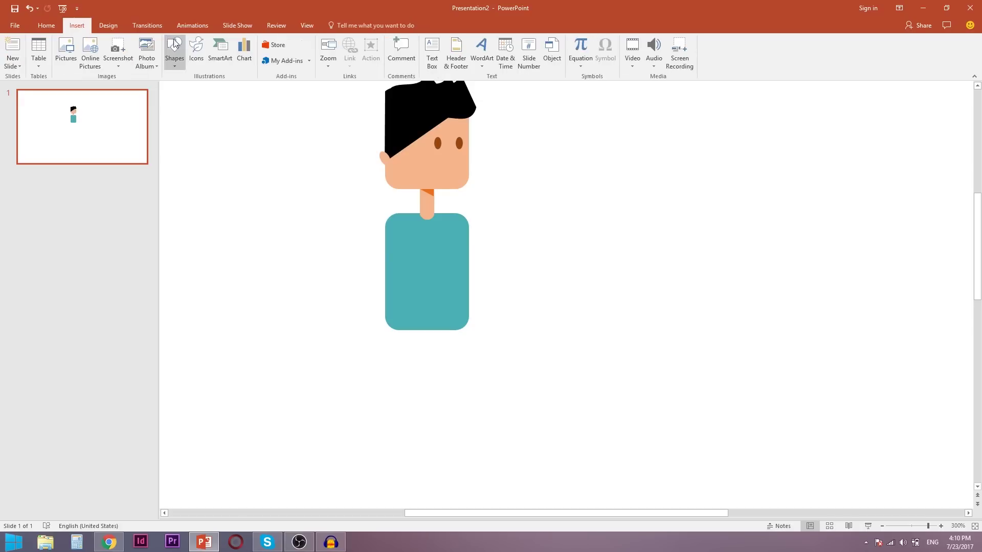
Draw a Delay flowchart shape below the torso and rotate it rounded side down.
click(175, 60)
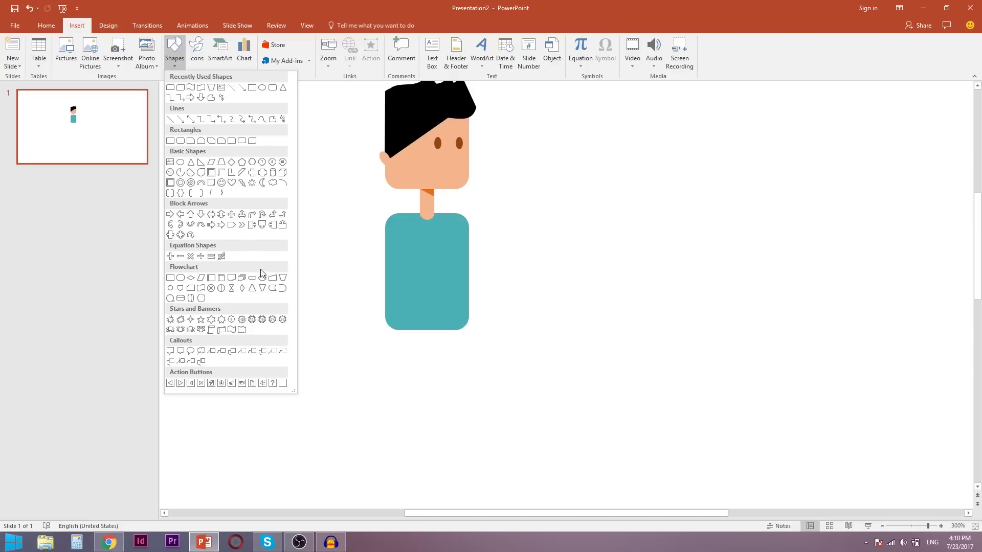
click(283, 289)
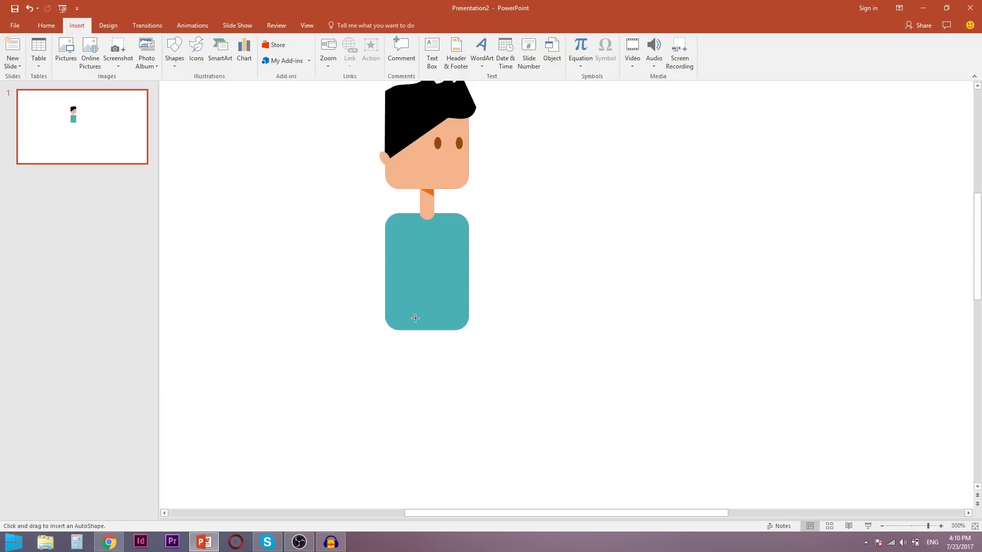
drag(384, 304, 470, 384)
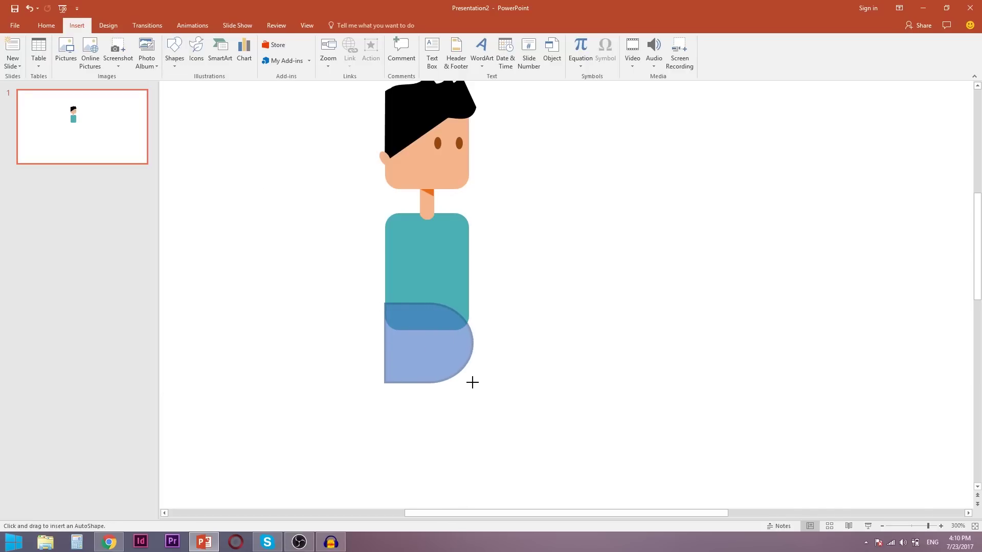
right_click(439, 351)
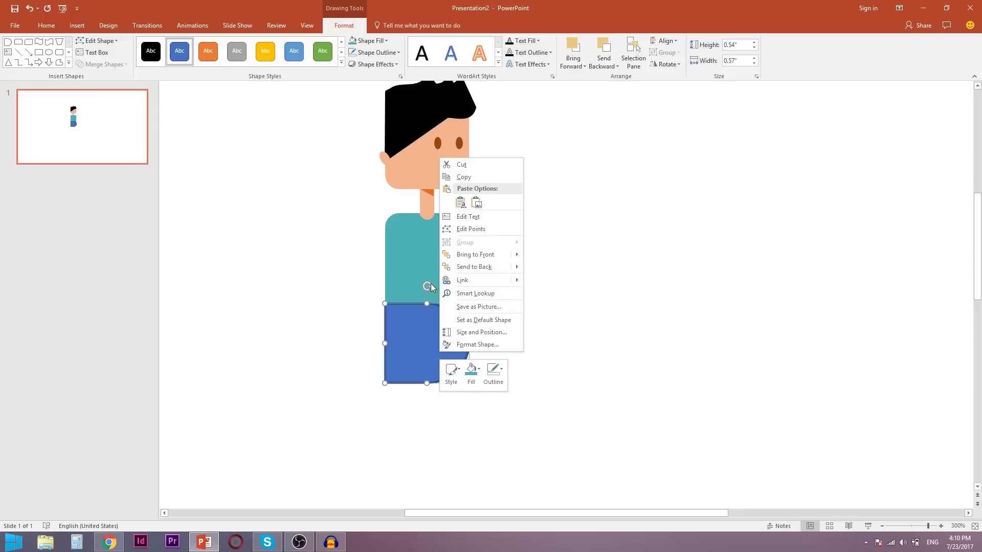
click(428, 286)
mouse_move(428, 286)
mouse_down()
mouse_move(467, 318)
mouse_move(474, 355)
mouse_move(476, 347)
mouse_up()
Fill the new shape grey and remove its outline.
right_click(448, 348)
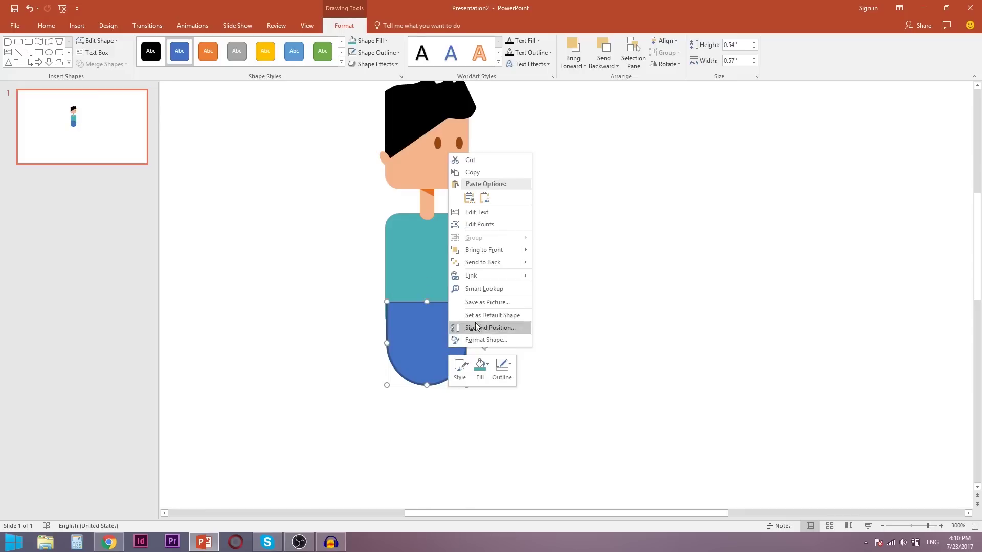
click(480, 365)
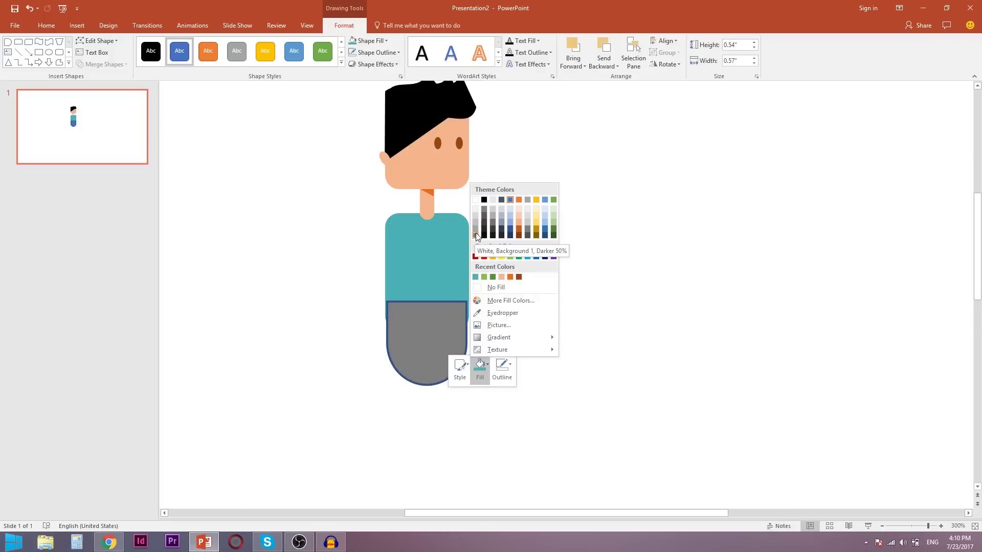
click(485, 207)
right_click(421, 314)
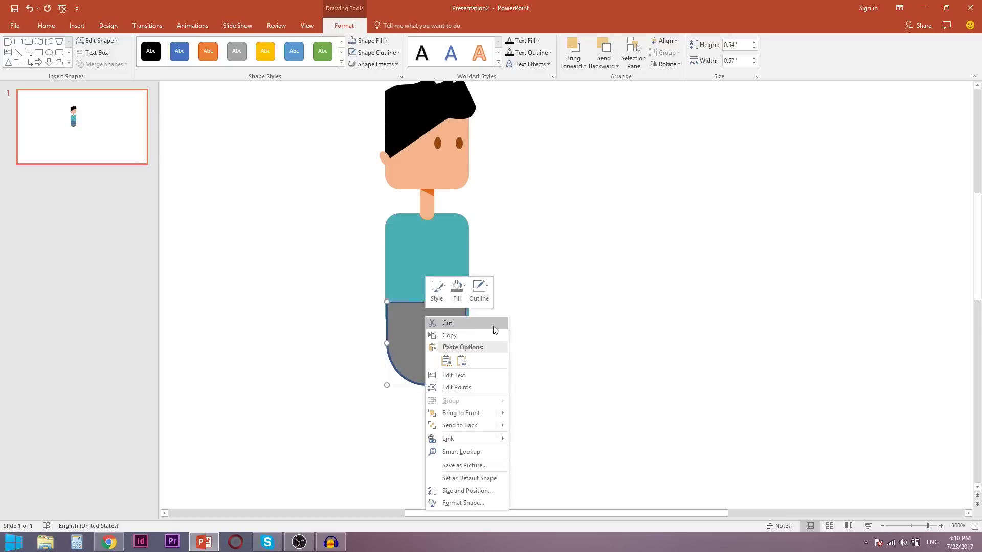
click(478, 289)
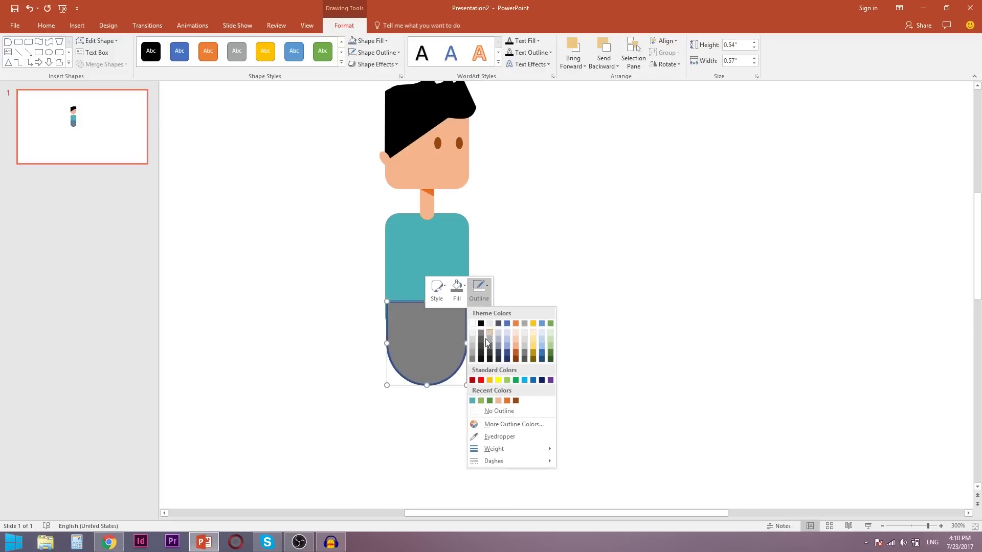
click(496, 412)
click(532, 391)
Move the grey shape up under the shirt bottom to form shorts.
mouse_move(442, 362)
mouse_down()
mouse_move(433, 340)
mouse_move(469, 340)
mouse_up()
drag(428, 381, 433, 341)
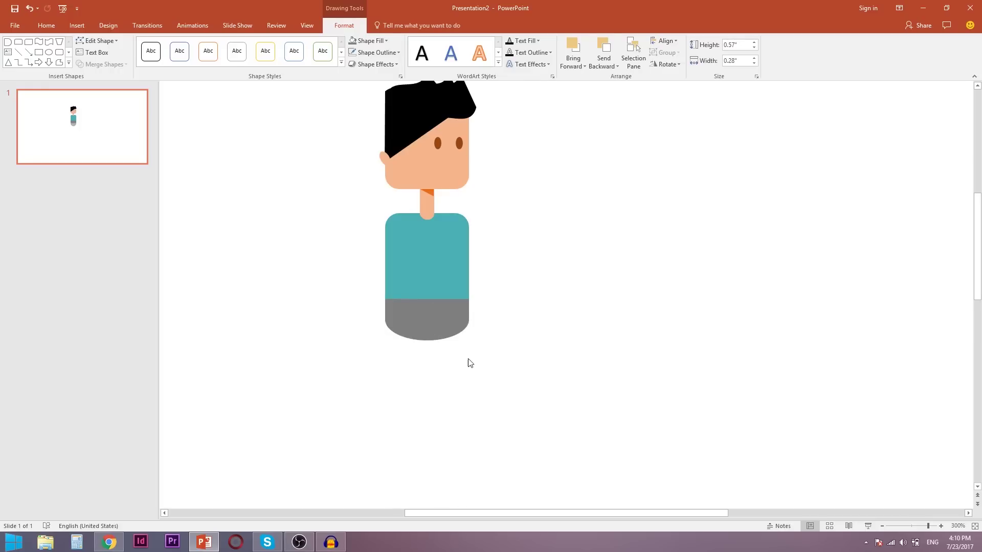
click(463, 377)
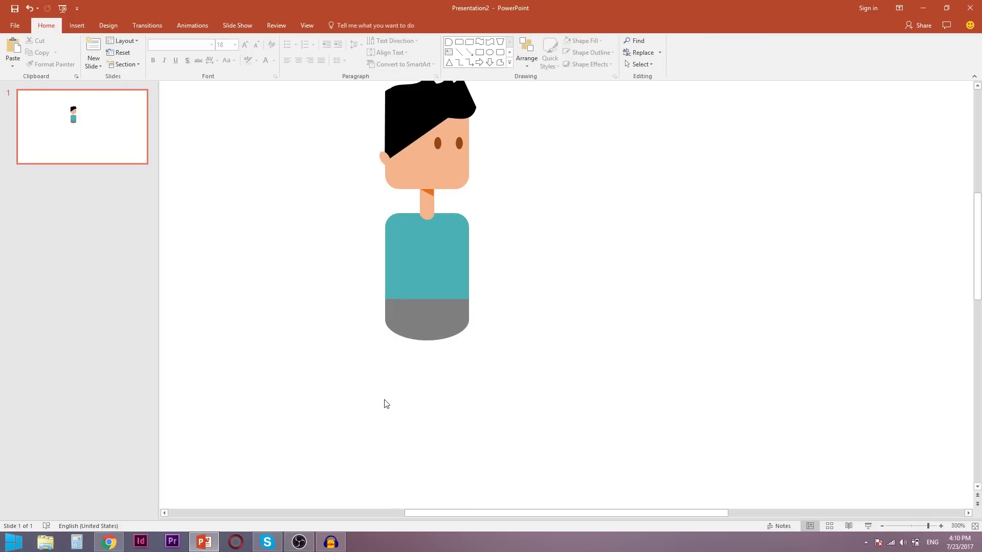
Group the teal shirt with the grey shorts and send the group behind the neck.
click(434, 260)
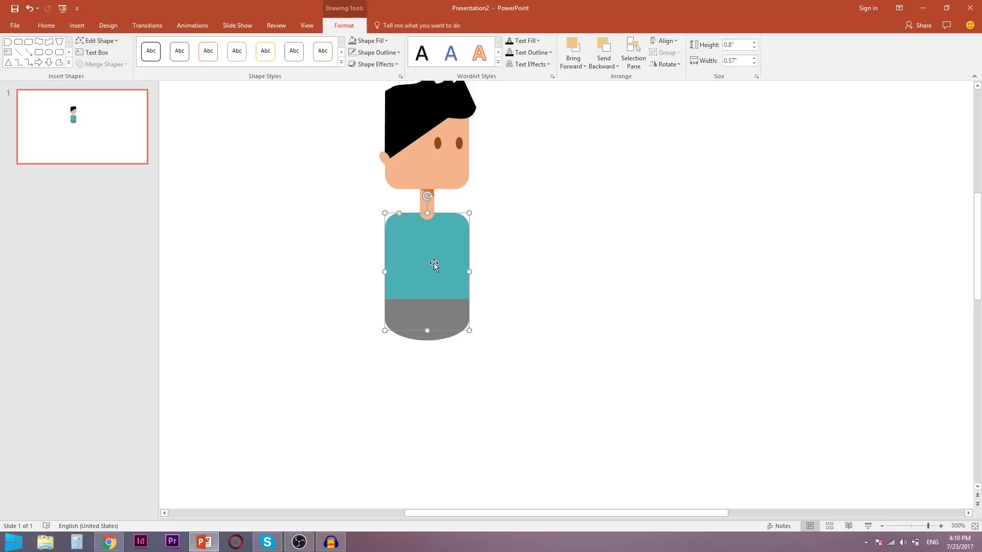
shift+click(441, 308)
right_click(443, 309)
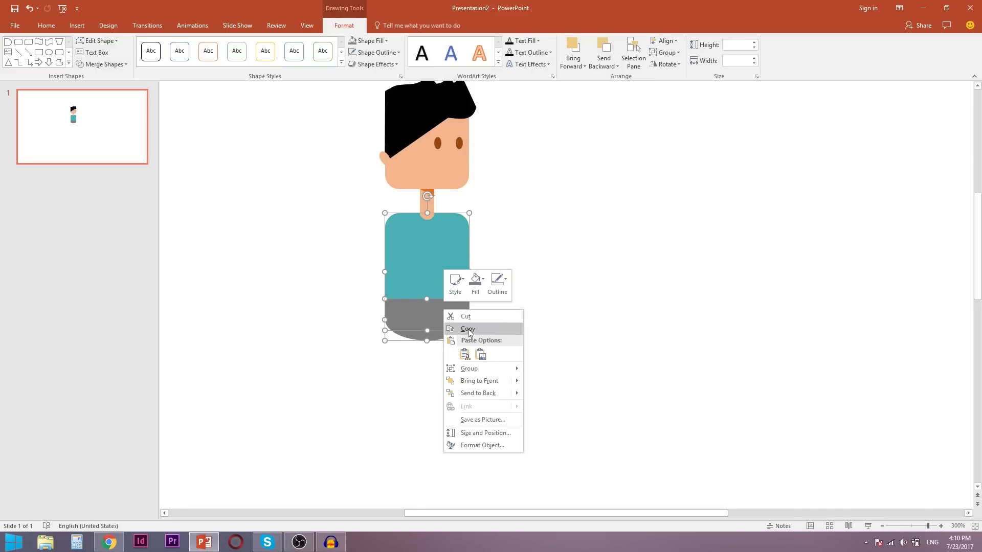
mouse_move(468, 368)
click(547, 378)
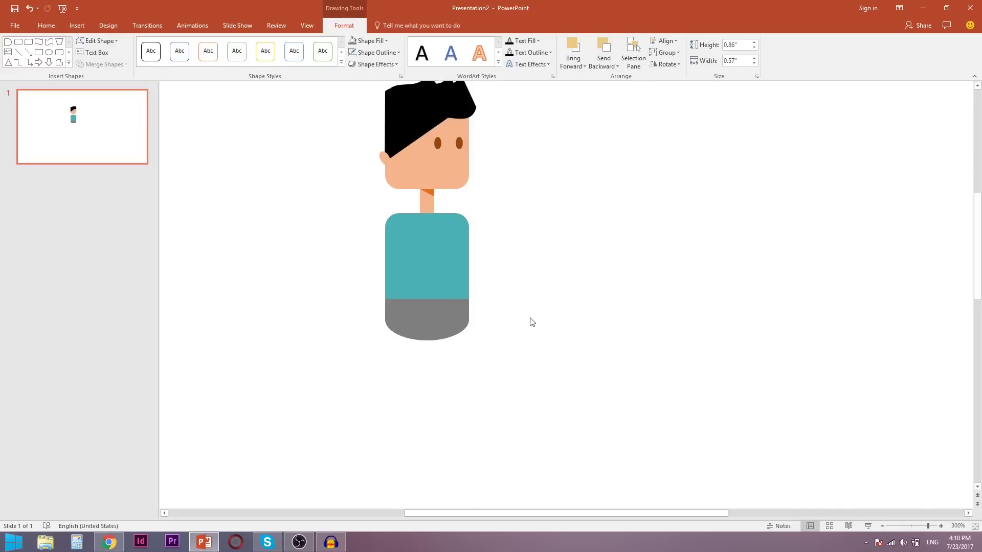
click(528, 322)
right_click(387, 244)
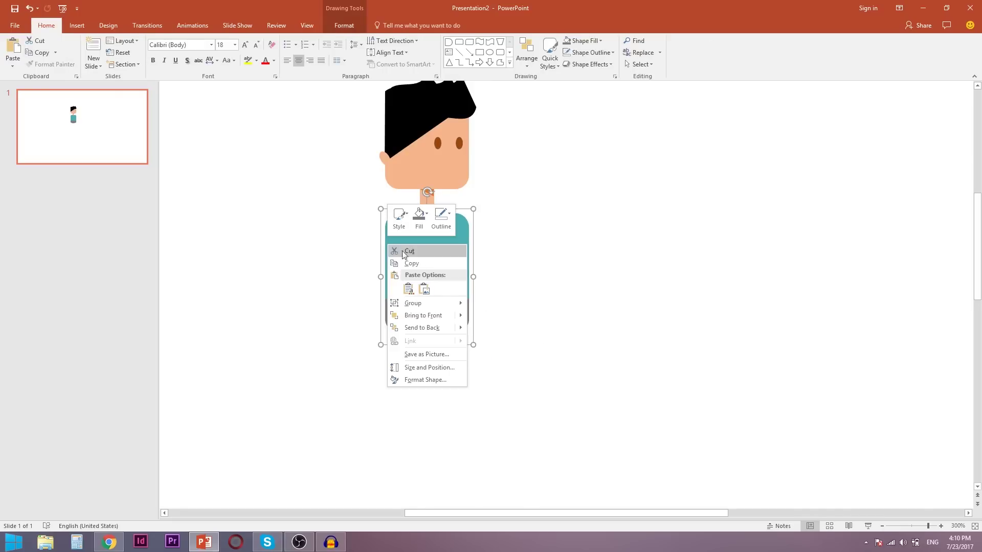
click(438, 332)
click(576, 329)
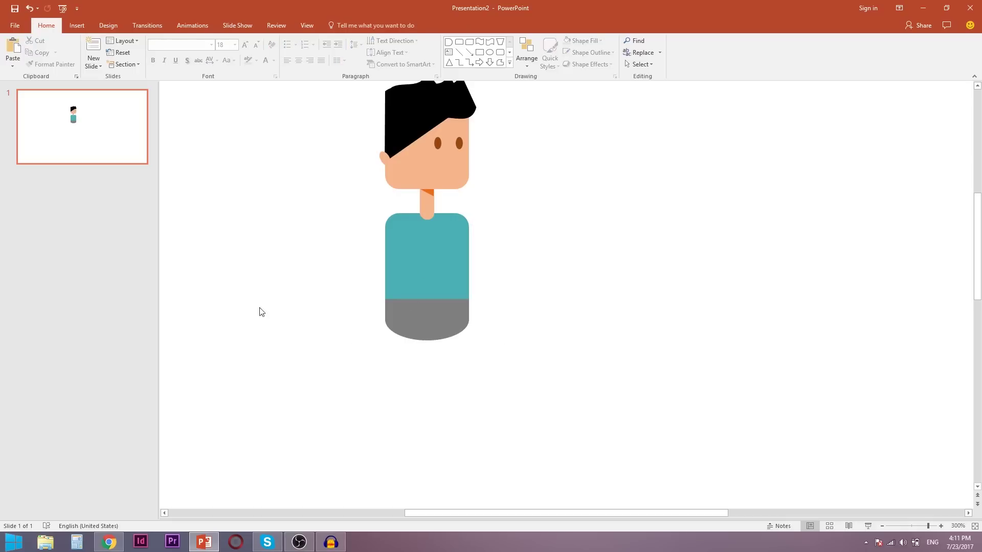
click(72, 25)
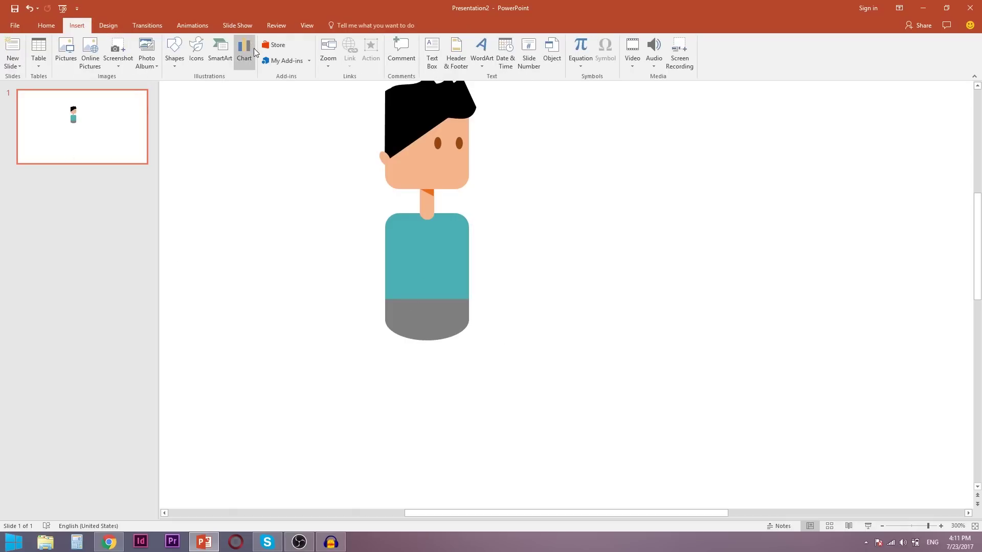
Draw a tall thin rounded rectangle below the shorts for a leg.
click(173, 58)
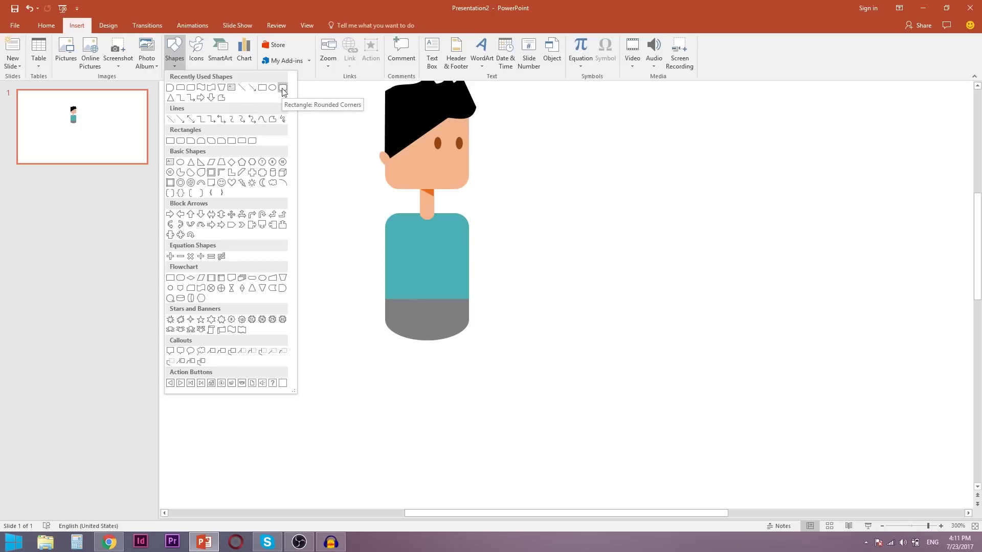
click(283, 88)
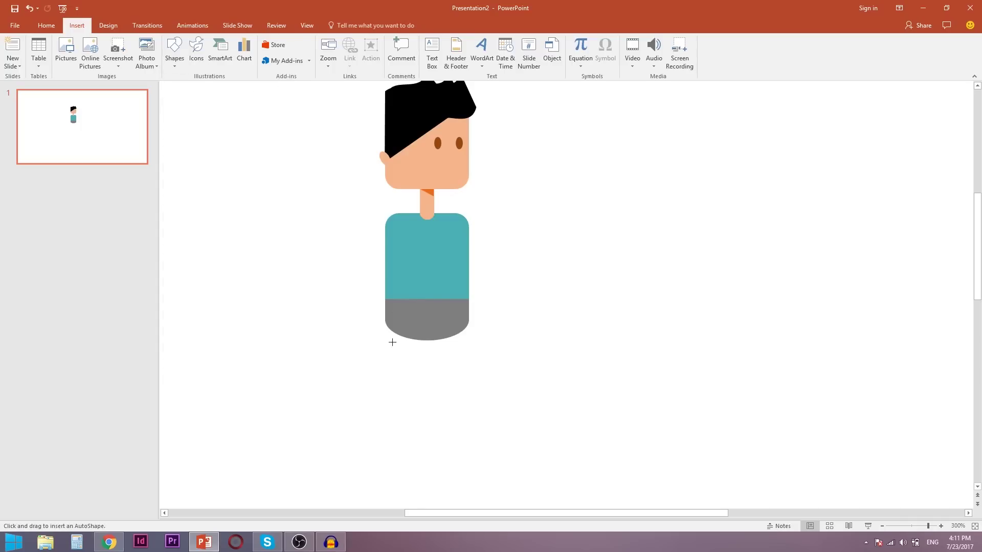
mouse_move(387, 323)
mouse_down()
mouse_move(400, 425)
mouse_move(400, 412)
mouse_up()
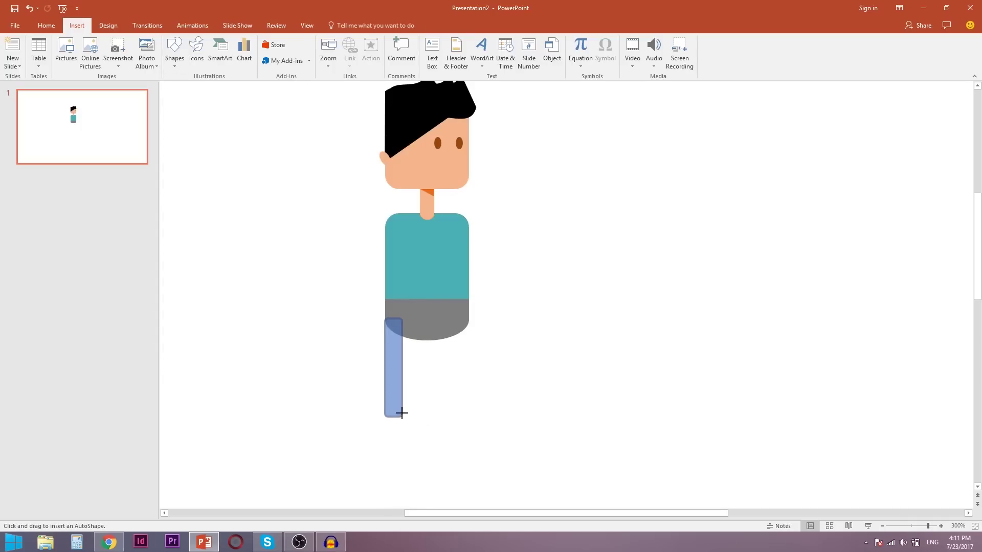
drag(401, 413, 412, 391)
Fill the leg with the shorts' grey using the eyedropper and remove its outline.
right_click(412, 365)
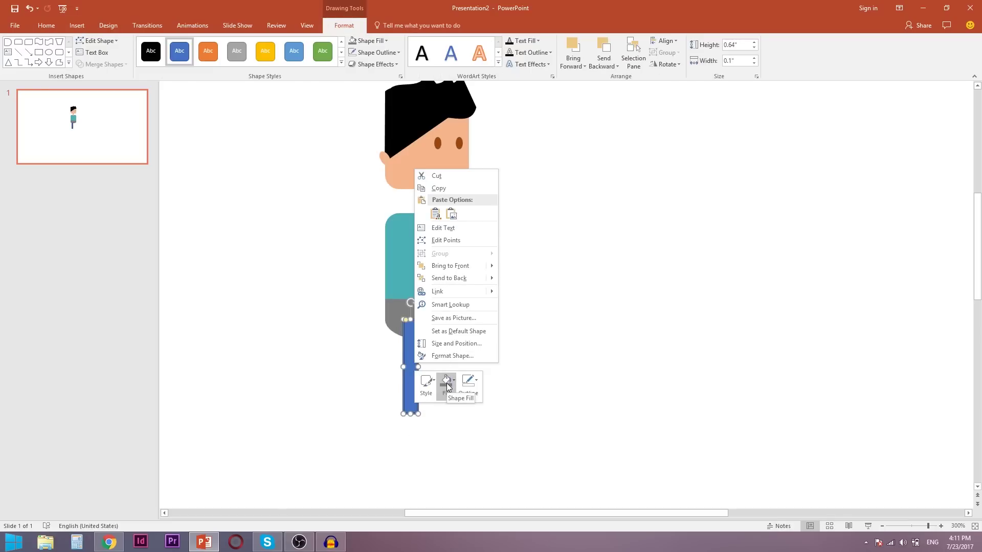
click(447, 383)
click(464, 331)
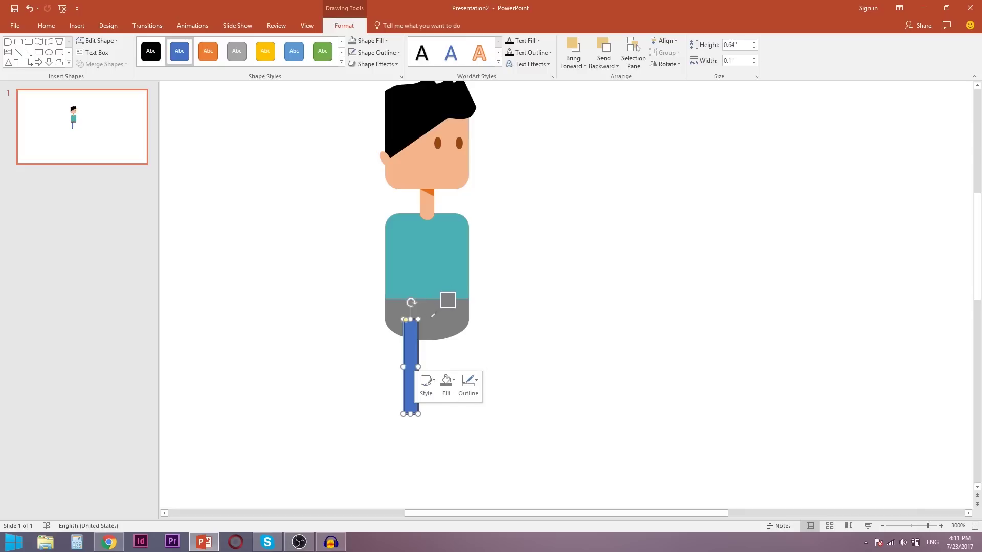
click(435, 316)
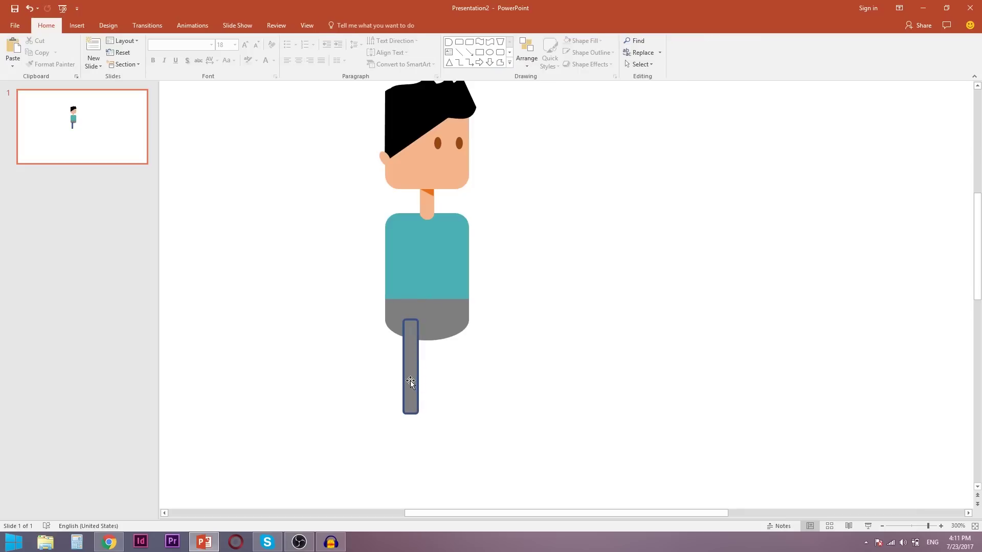
right_click(411, 379)
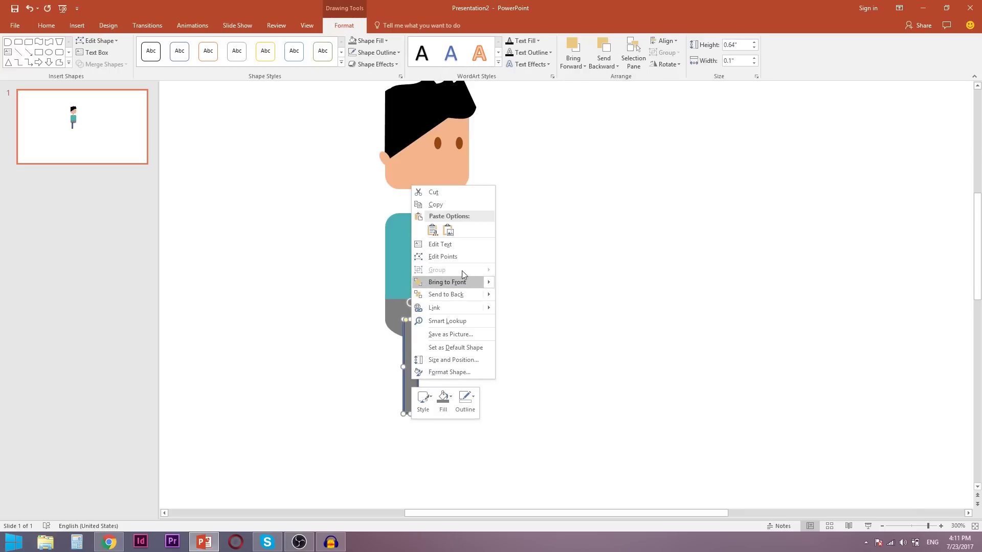
click(466, 395)
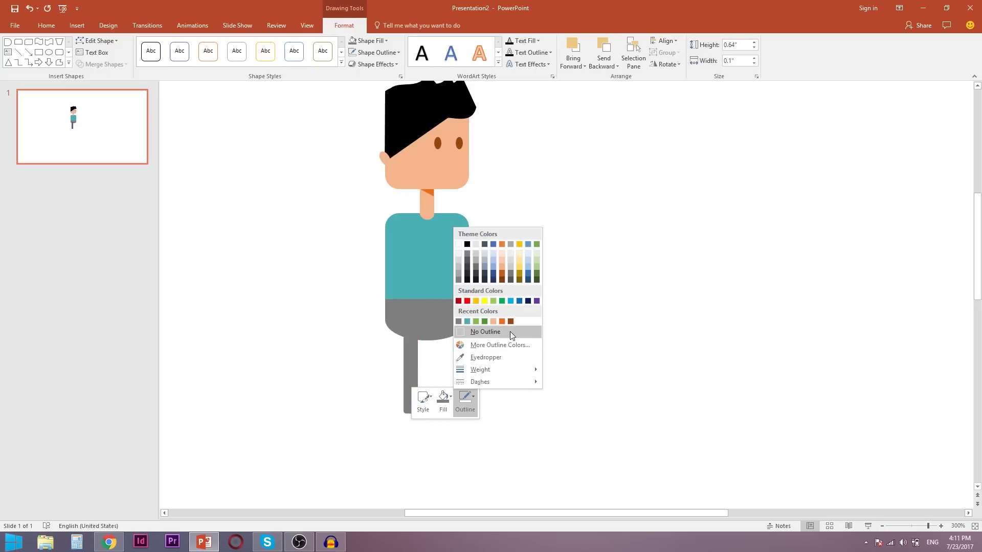
click(510, 331)
Resize the leg to 0.1" by 0.6" and tuck its top under the shorts.
click(506, 399)
drag(410, 383, 406, 376)
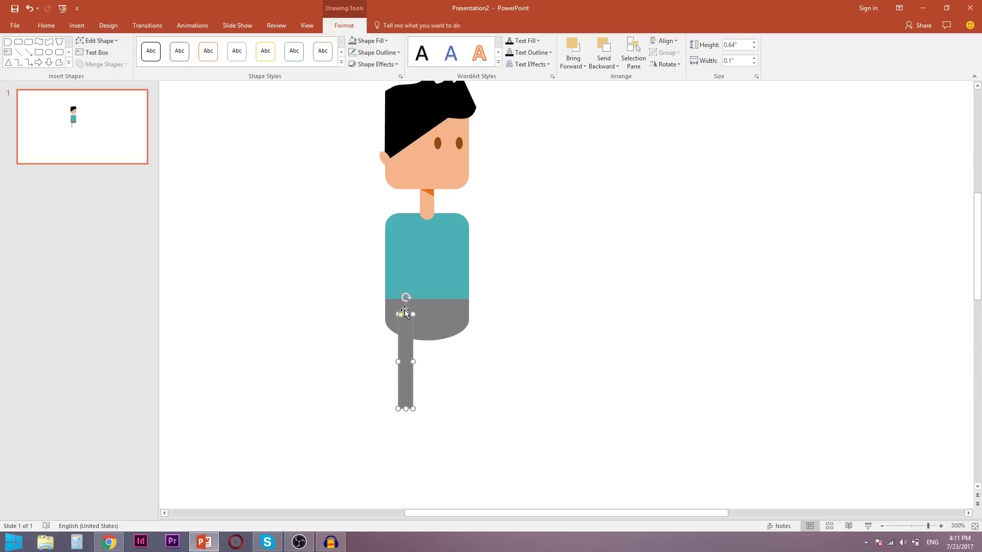
mouse_move(405, 314)
mouse_down()
mouse_move(406, 331)
mouse_move(406, 320)
mouse_up()
drag(406, 369, 407, 360)
click(409, 407)
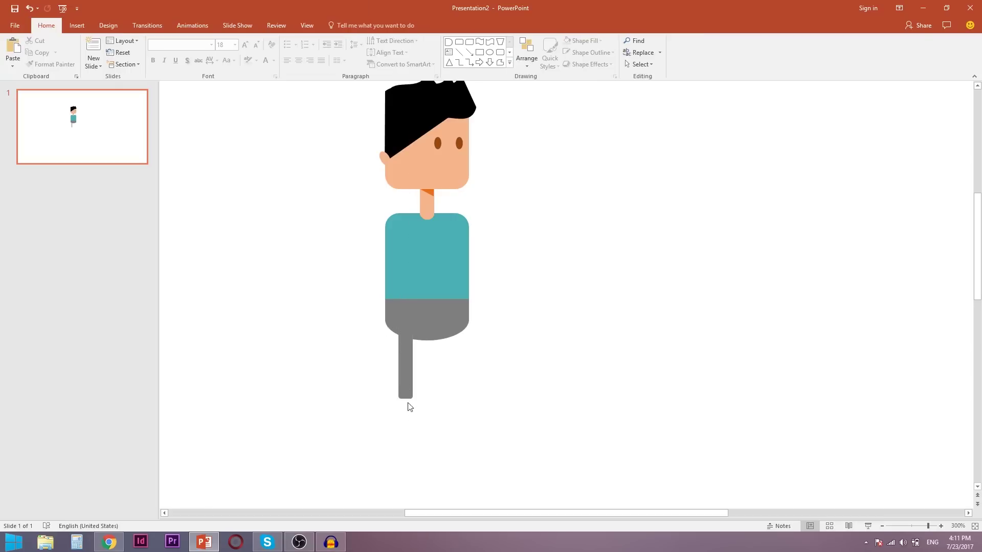
click(77, 26)
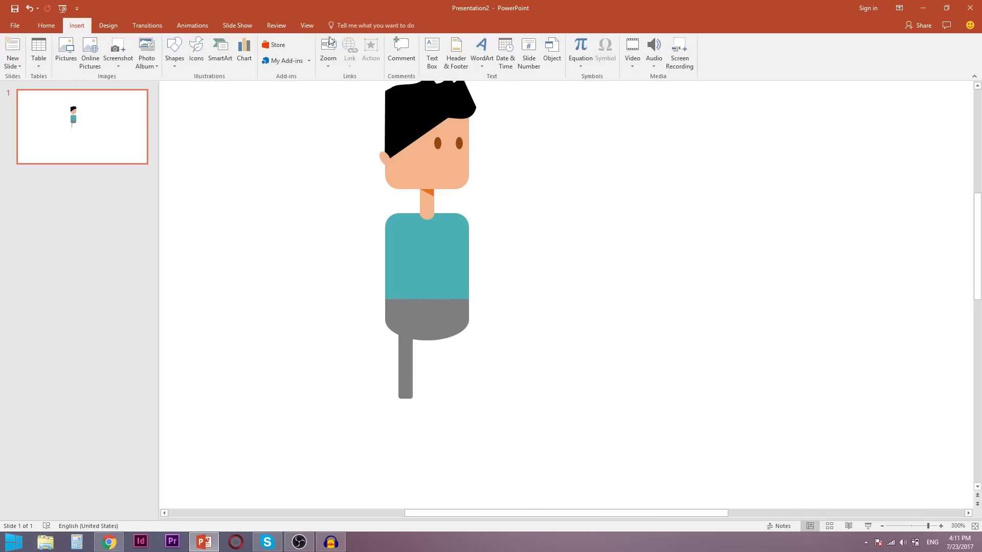
Draw a small rounded rectangle at the bottom of the leg as a foot.
click(175, 60)
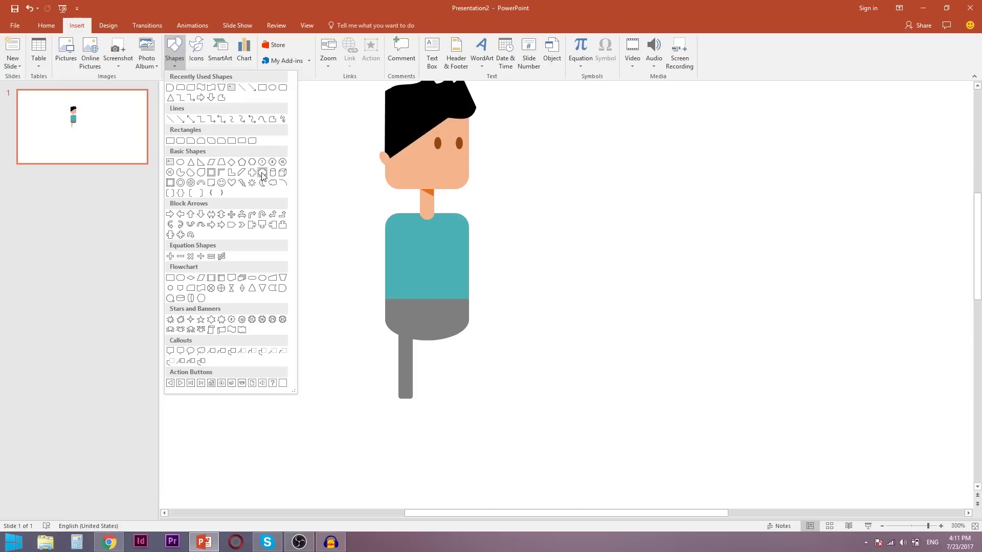
click(283, 88)
mouse_move(431, 410)
mouse_down()
mouse_move(376, 387)
mouse_move(393, 390)
mouse_up()
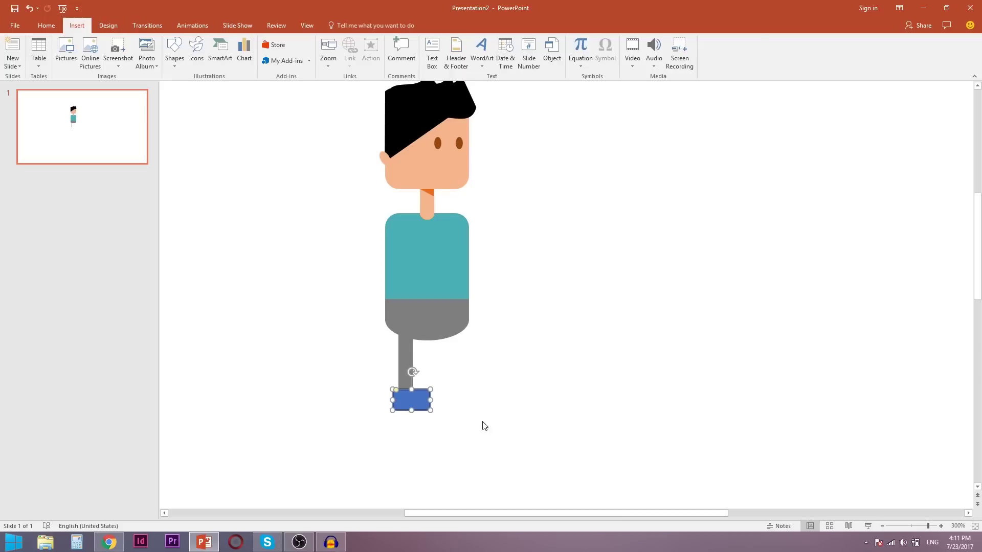
Remove the foot's outline and fill it with the shorts' grey via the eyedropper.
right_click(418, 408)
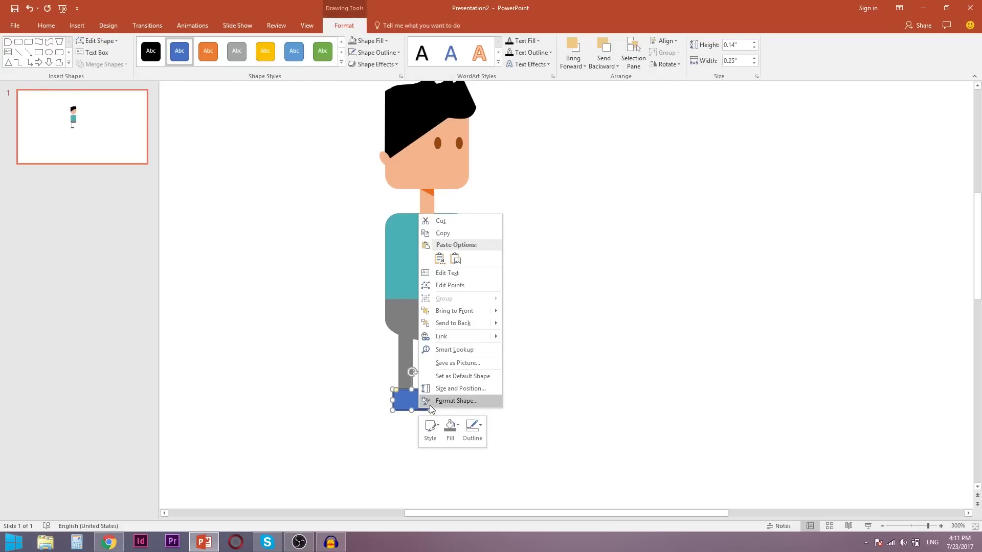
click(478, 428)
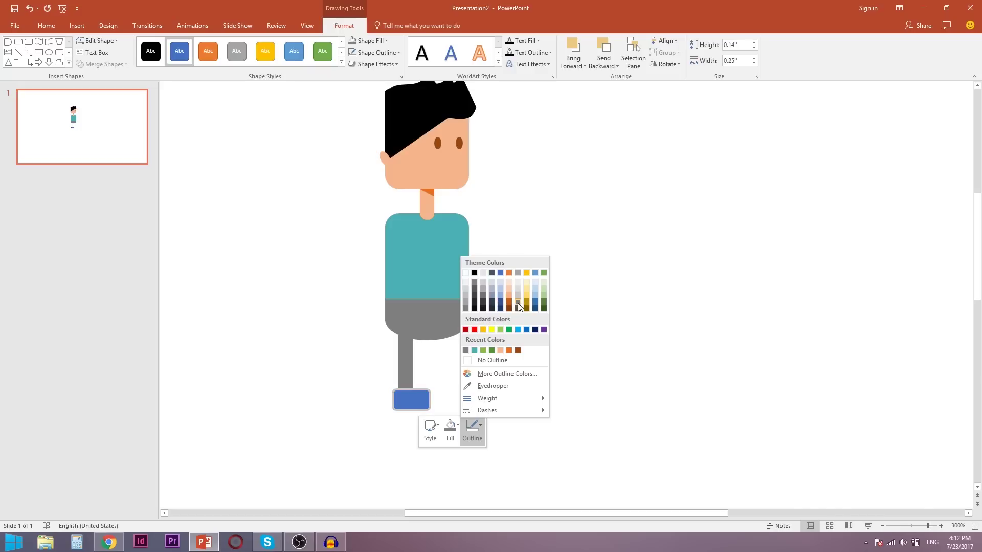
click(464, 295)
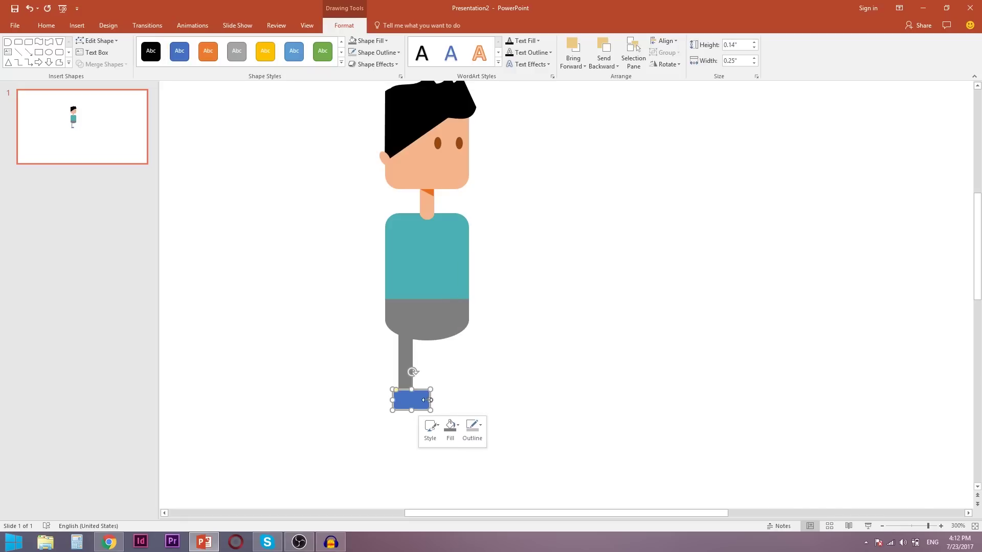
click(480, 426)
click(491, 361)
click(457, 422)
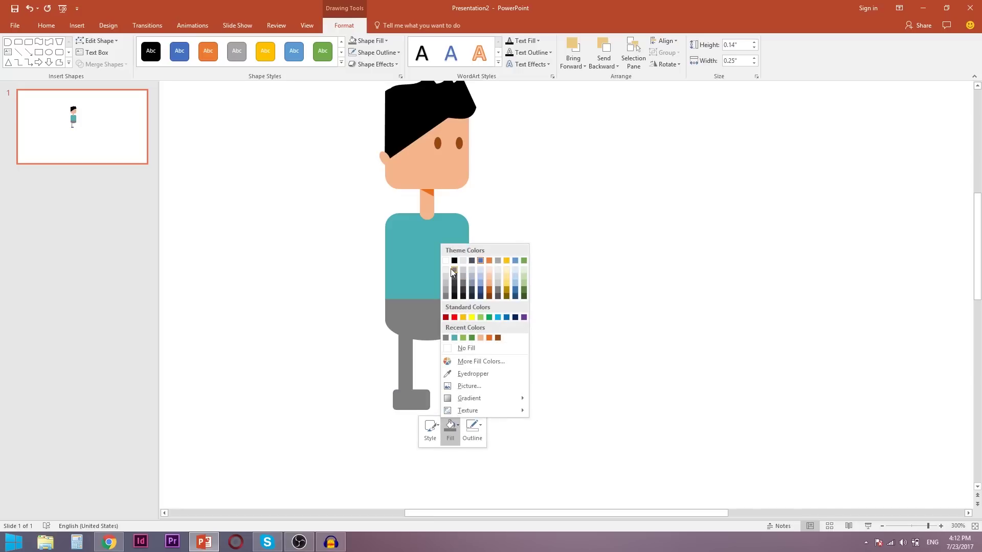
click(471, 374)
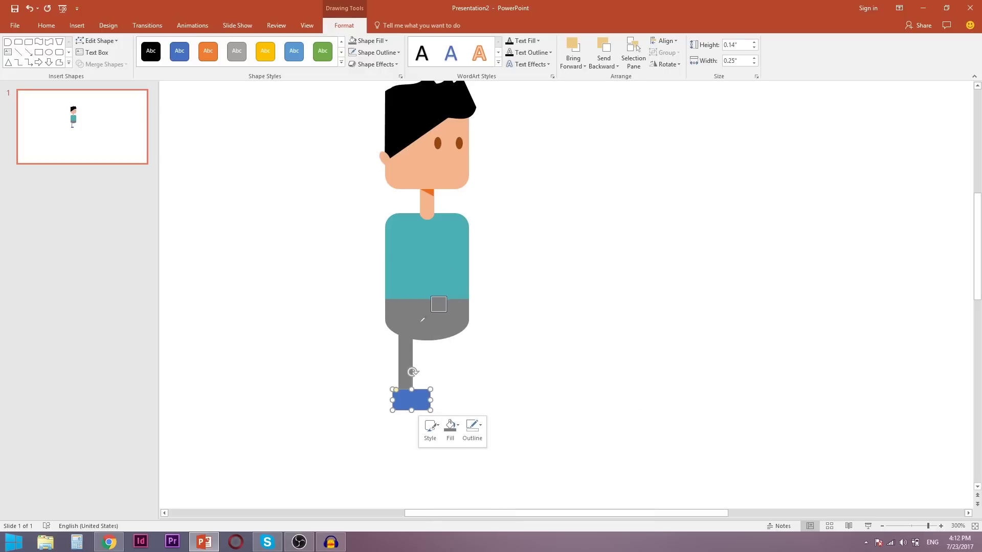
click(427, 318)
Narrow the foot to 0.25" wide by 0.14" tall.
click(456, 401)
drag(404, 402, 424, 400)
click(442, 398)
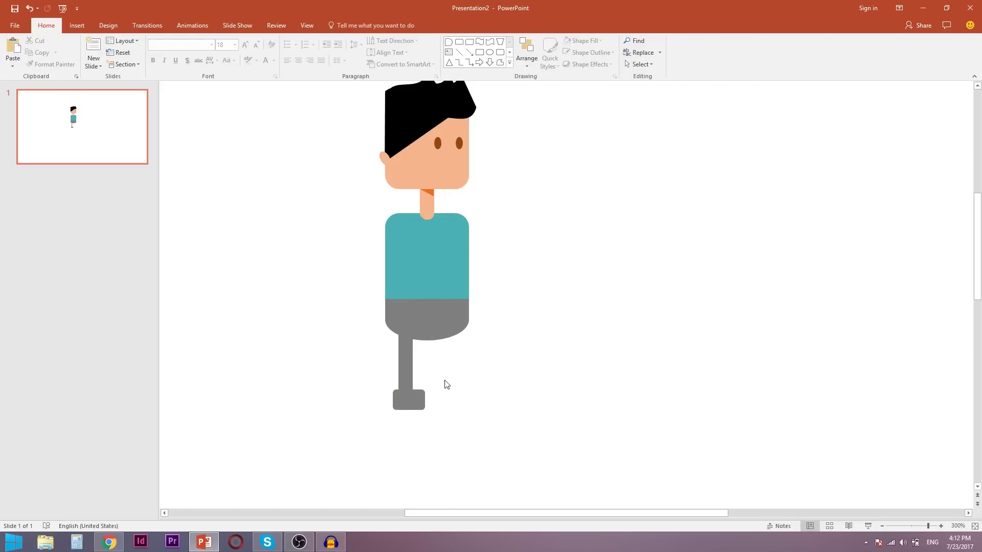
click(403, 370)
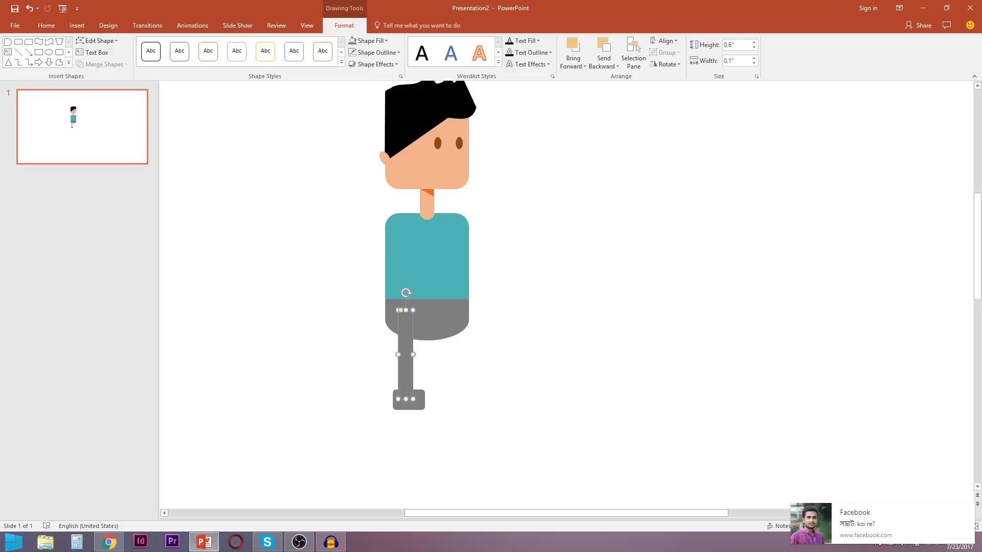
Draw a tiny 0.09" circle just below the chin with no fill and no outline.
click(968, 513)
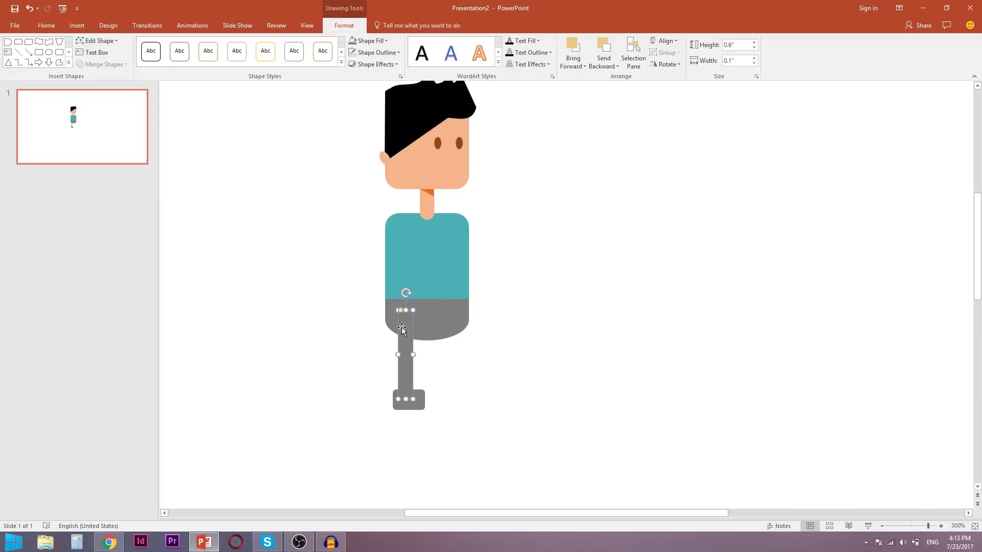
click(76, 26)
click(174, 53)
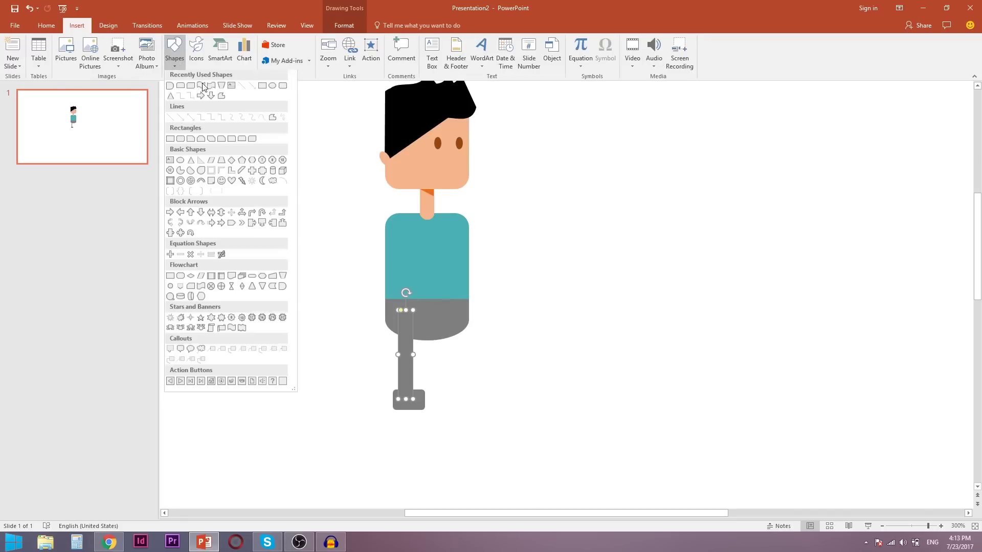
click(273, 86)
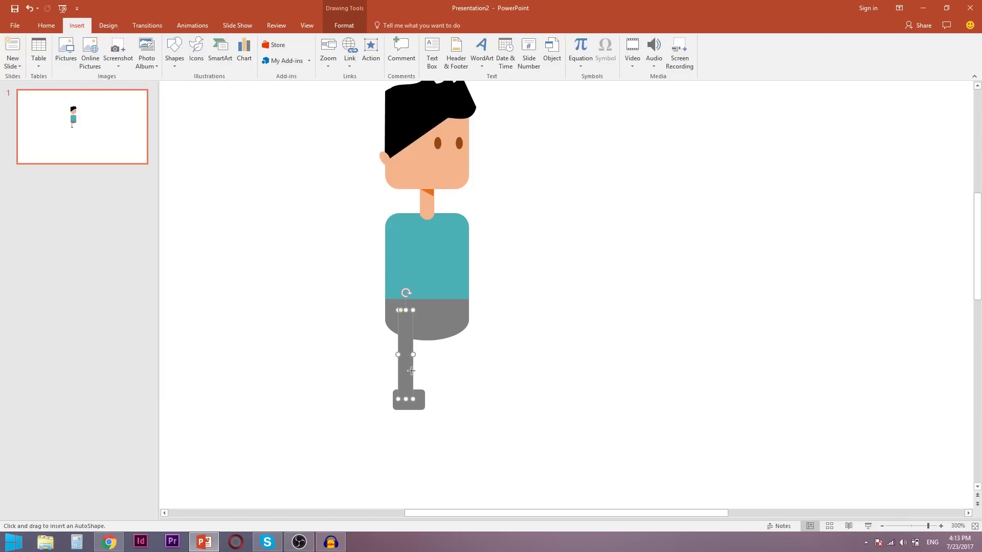
drag(396, 200, 404, 207)
right_click(405, 207)
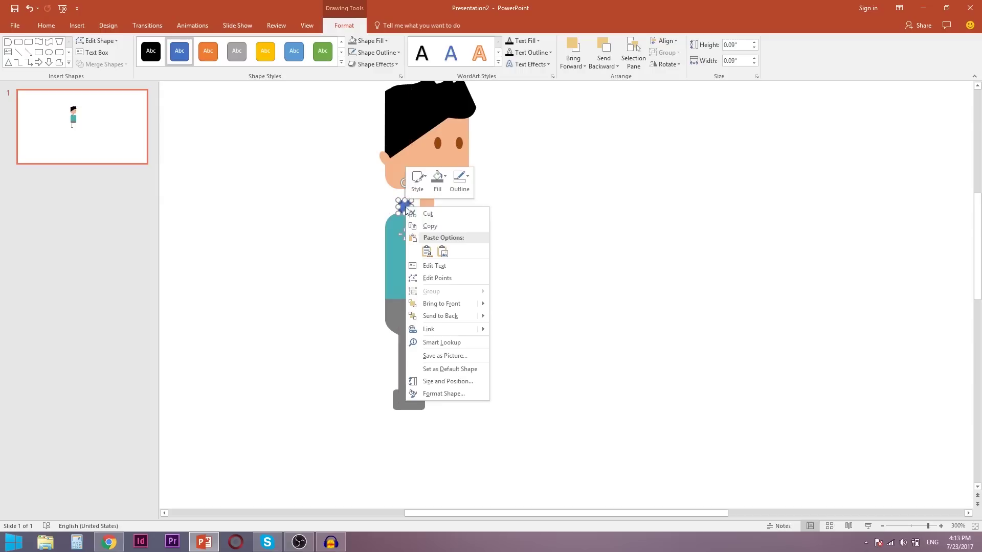
click(444, 185)
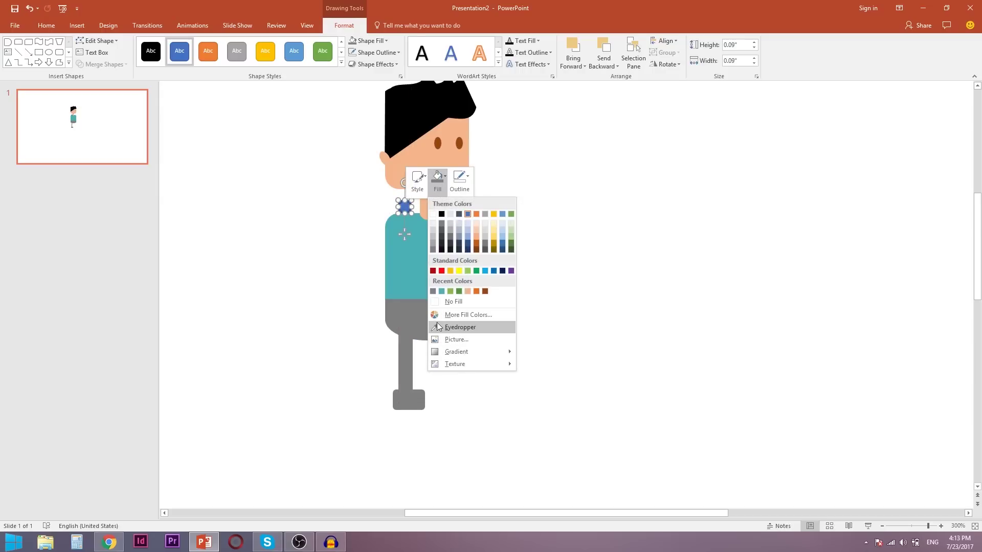
click(463, 302)
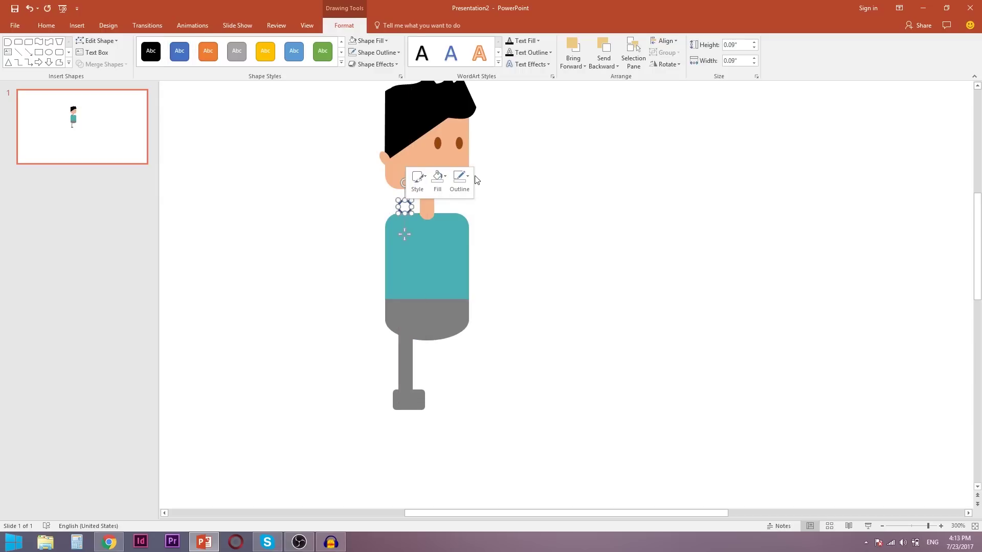
click(457, 175)
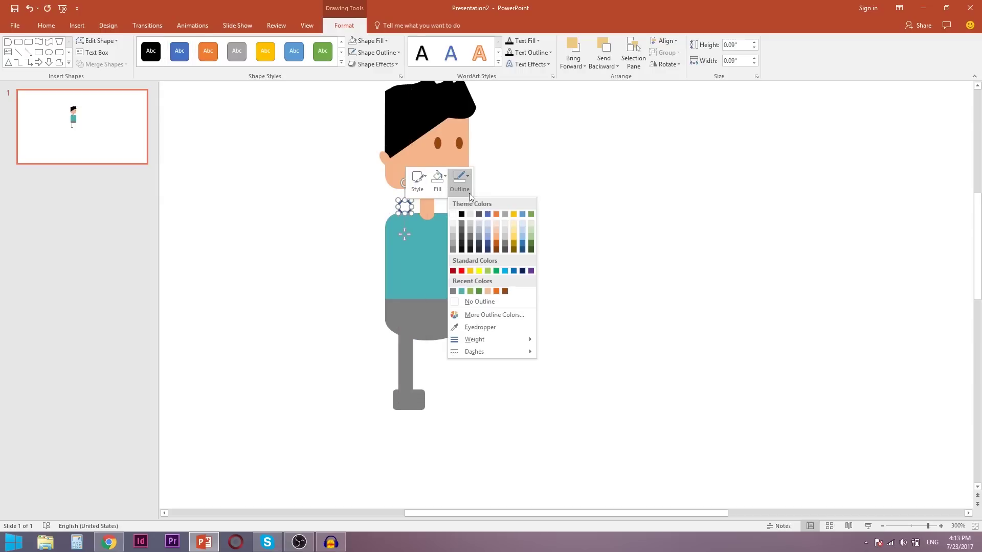
click(499, 302)
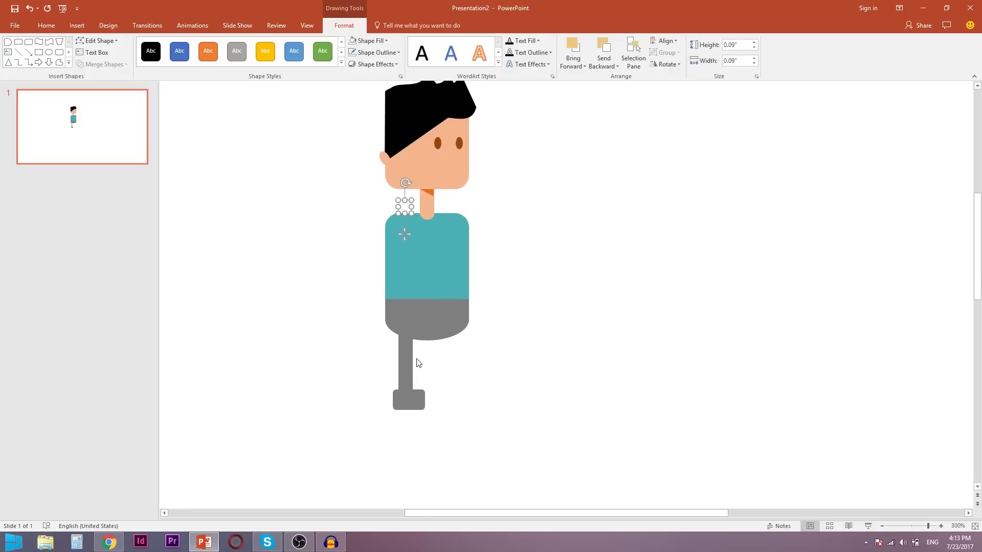
Group the invisible circle with the left leg and foot.
shift+click(404, 363)
shift+click(418, 403)
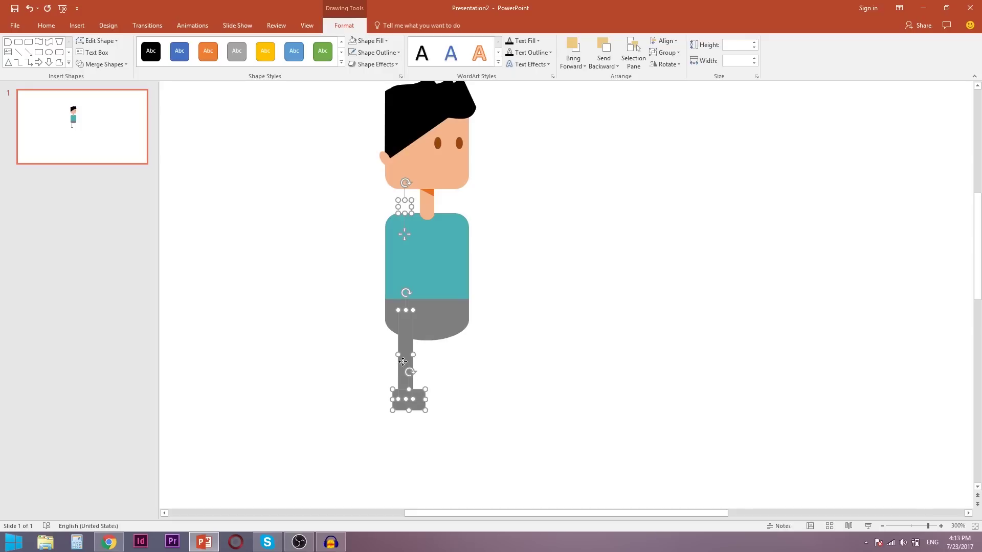
right_click(403, 361)
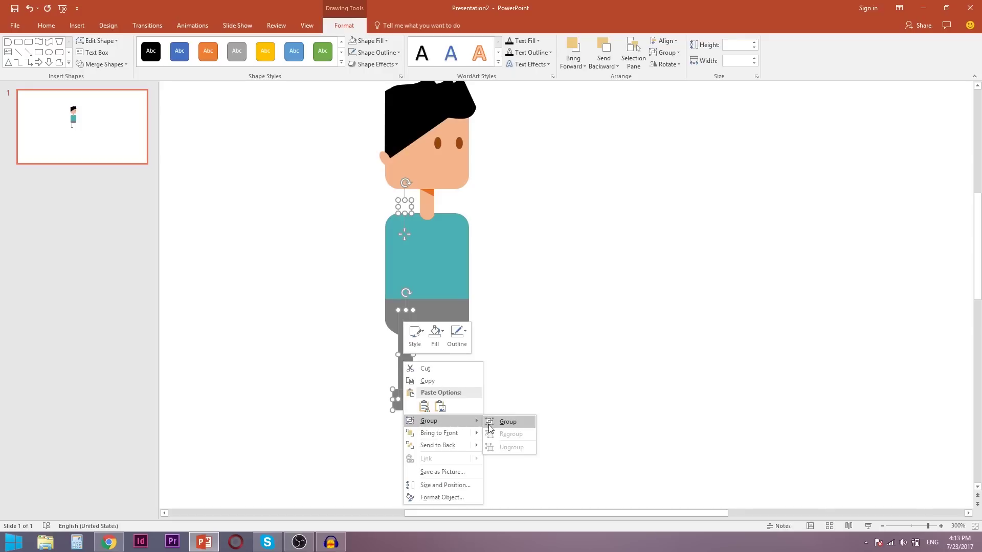
click(507, 422)
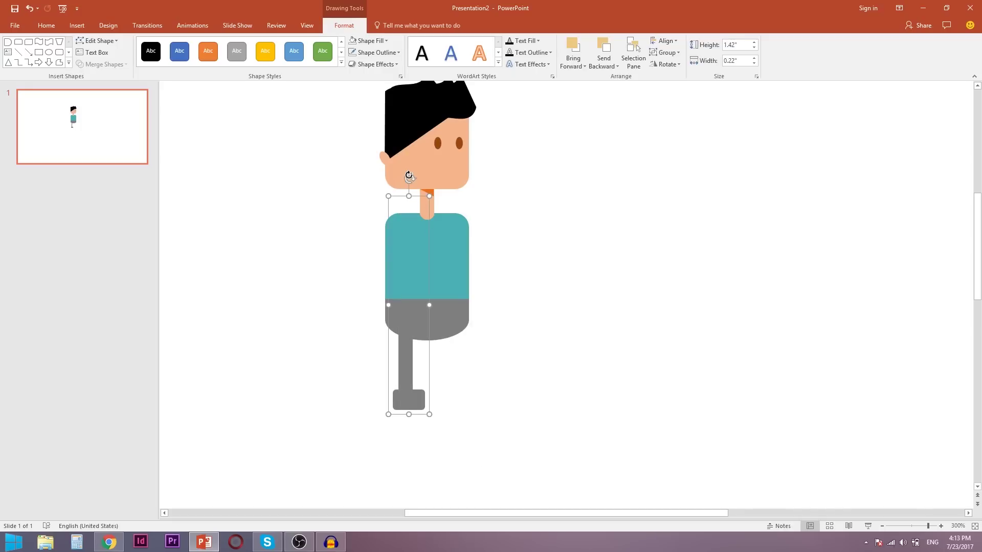
Test the leg's pivot, then Ctrl-drag a copy of the leg group to the right.
mouse_move(408, 175)
mouse_down()
mouse_move(411, 164)
mouse_move(410, 175)
mouse_move(433, 184)
mouse_move(409, 179)
mouse_up()
drag(397, 291, 445, 347)
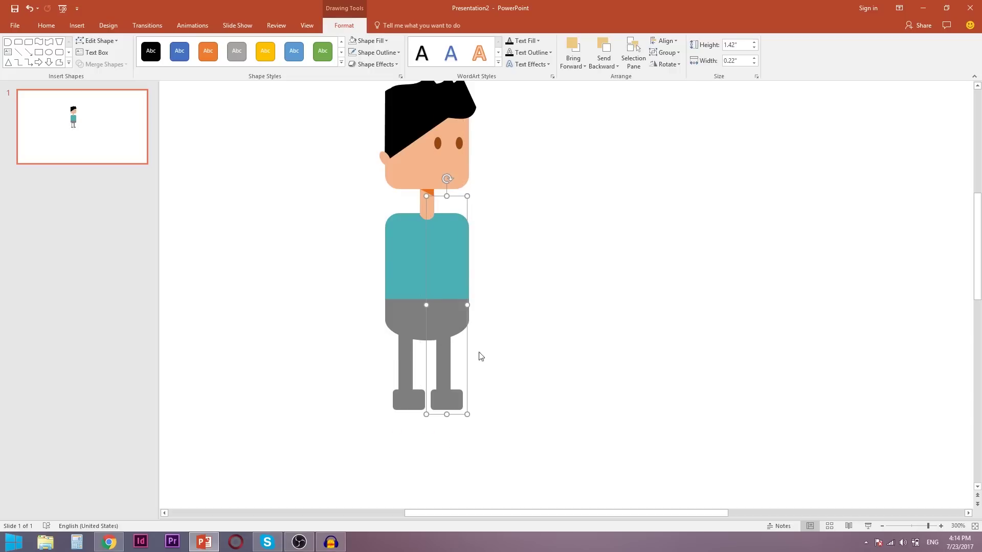
right_click(447, 363)
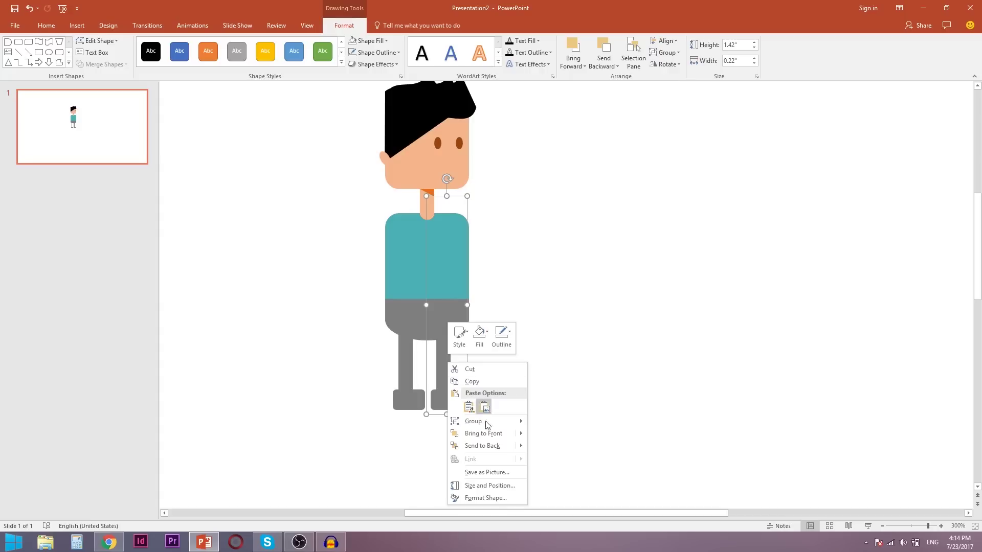
Apply a drop shadow to the right leg: 56% transparency, 3 pt blur, 131° angle, 2 pt distance.
click(501, 499)
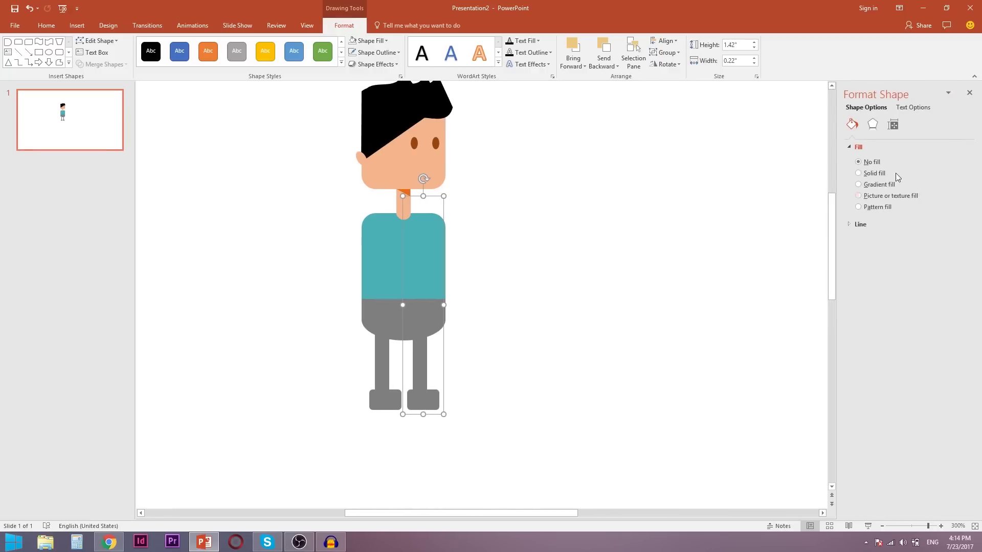
click(874, 126)
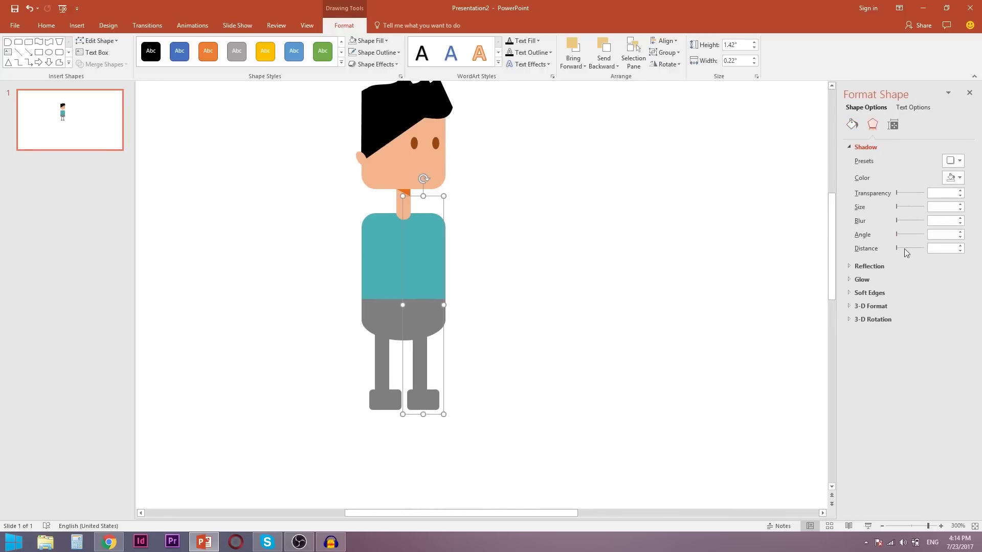
click(959, 246)
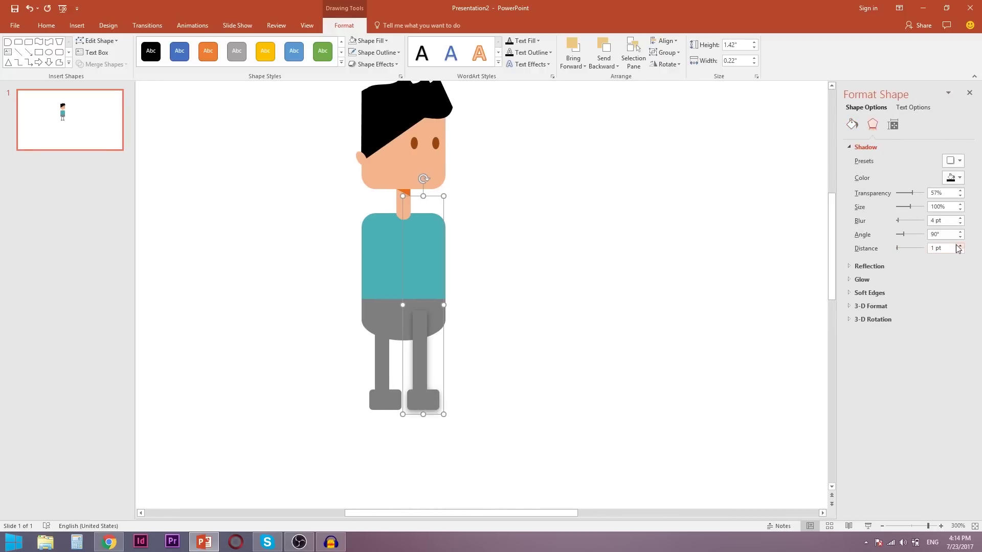
click(910, 194)
drag(899, 221, 897, 220)
mouse_move(904, 234)
mouse_down()
mouse_move(896, 234)
mouse_move(924, 236)
mouse_move(907, 235)
mouse_up()
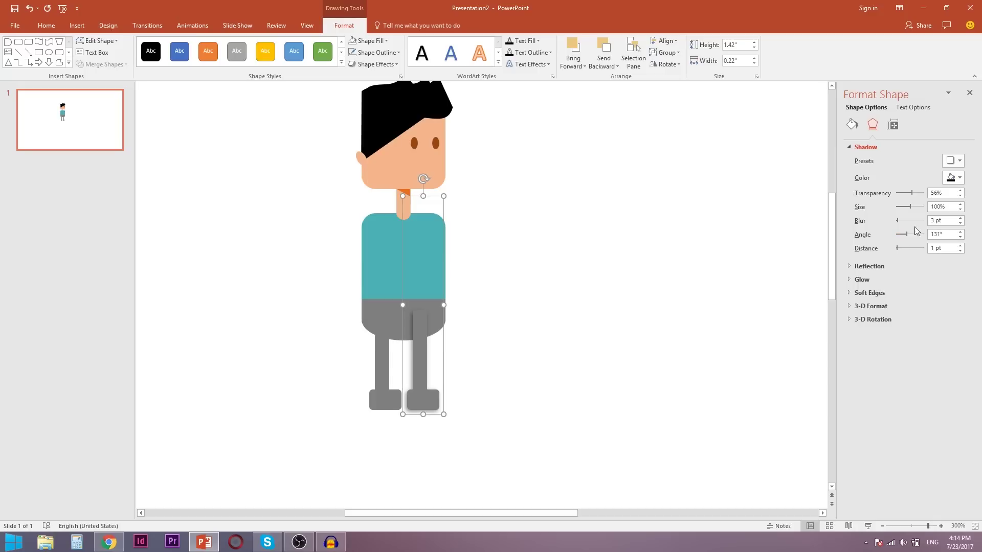
click(960, 246)
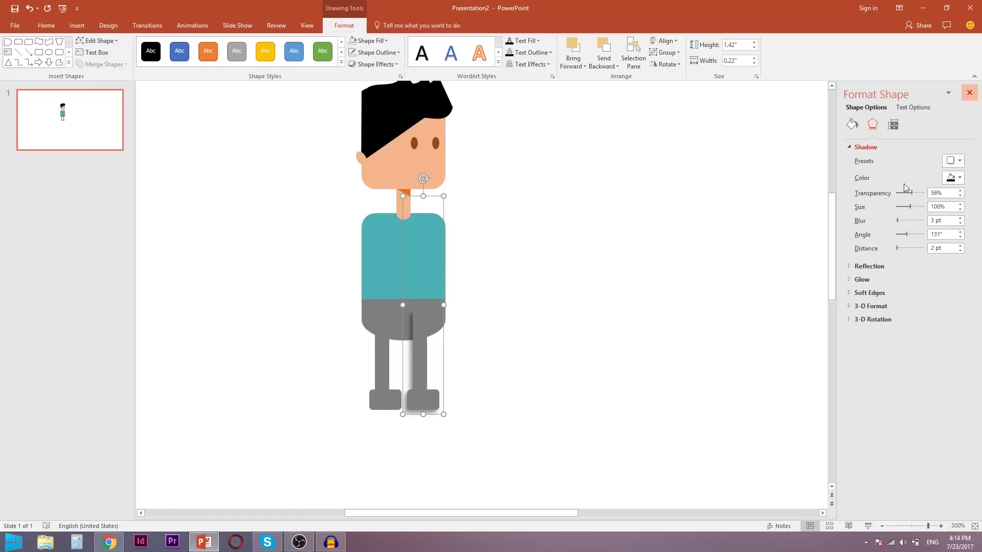
click(969, 92)
right_click(444, 373)
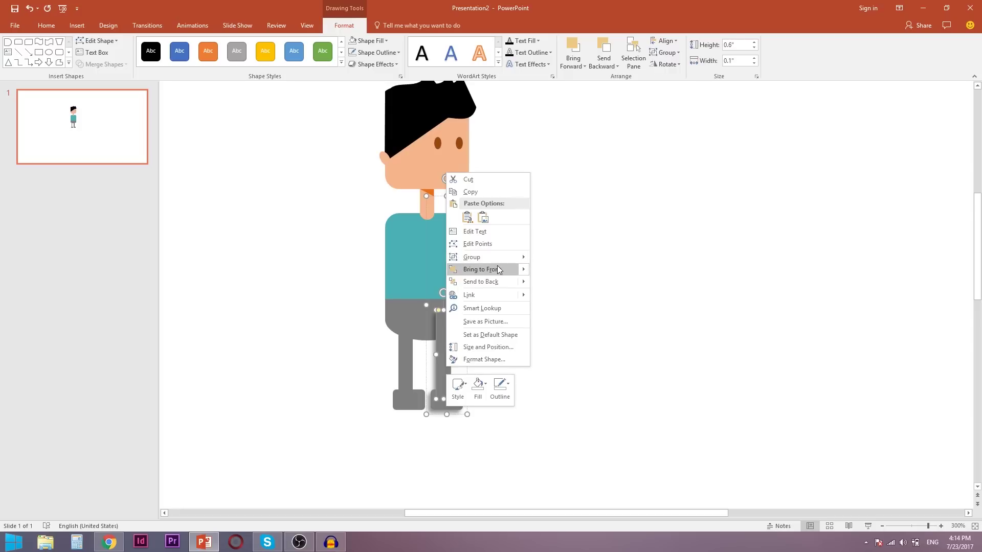
Send the shadowed right leg group to the back so it sits behind the grey trousers.
click(496, 280)
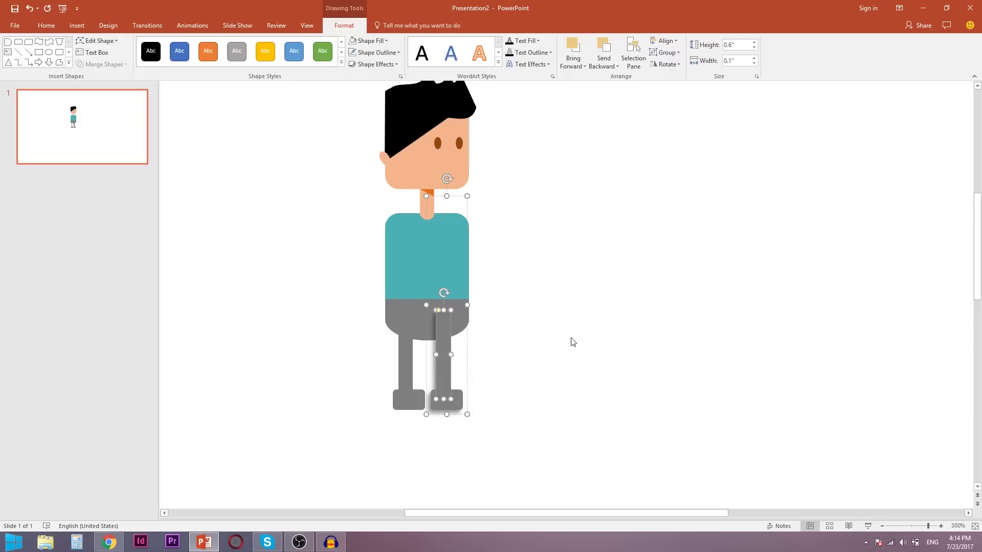
click(509, 354)
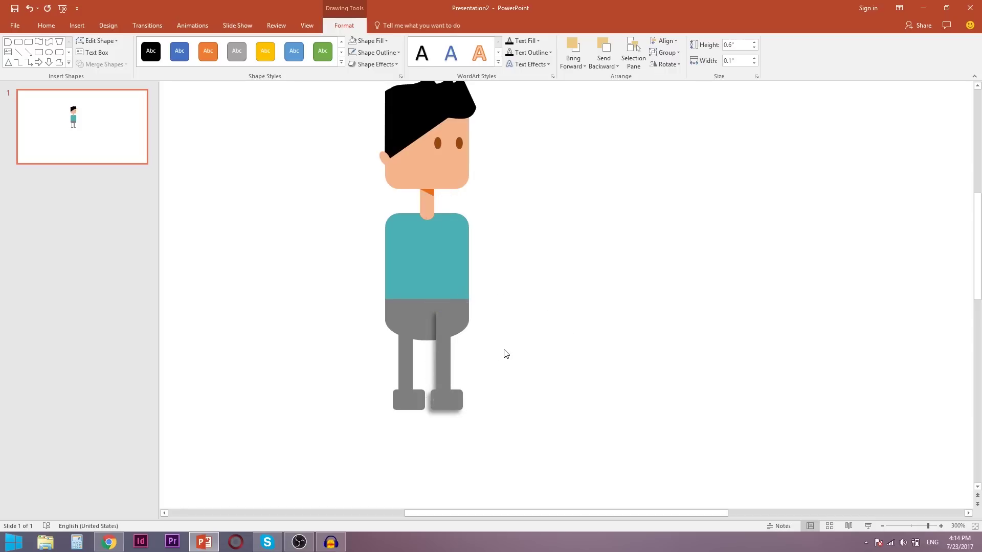
click(441, 360)
right_click(441, 360)
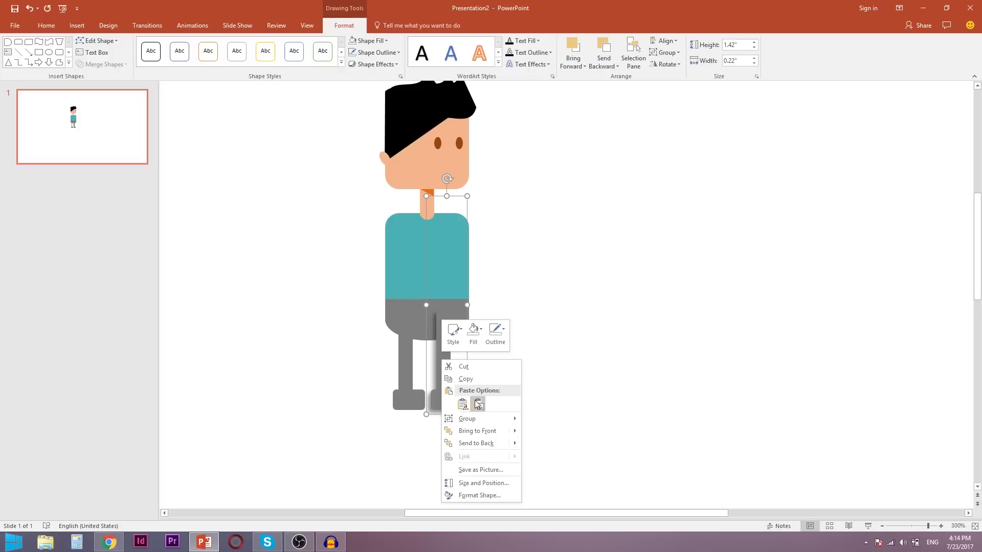
click(476, 443)
click(493, 410)
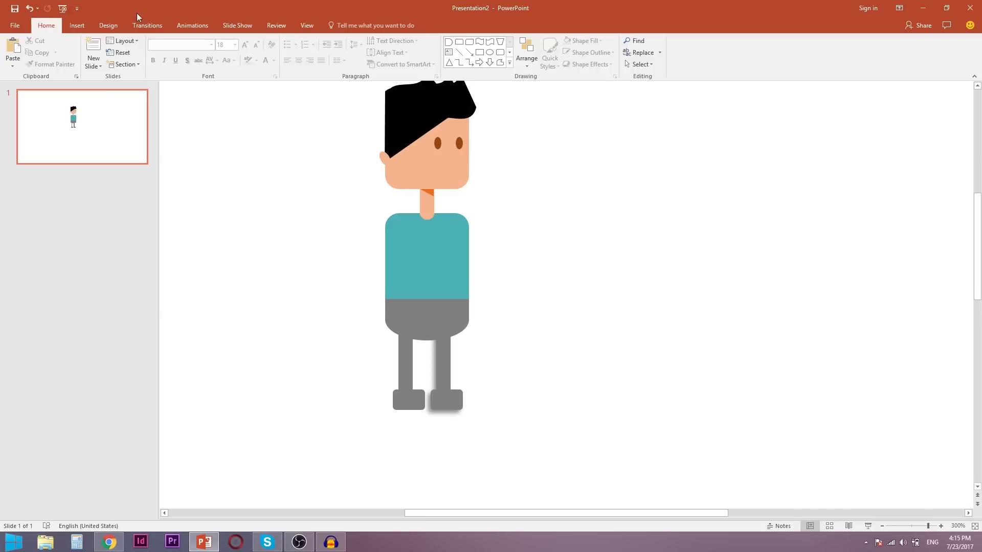
click(114, 27)
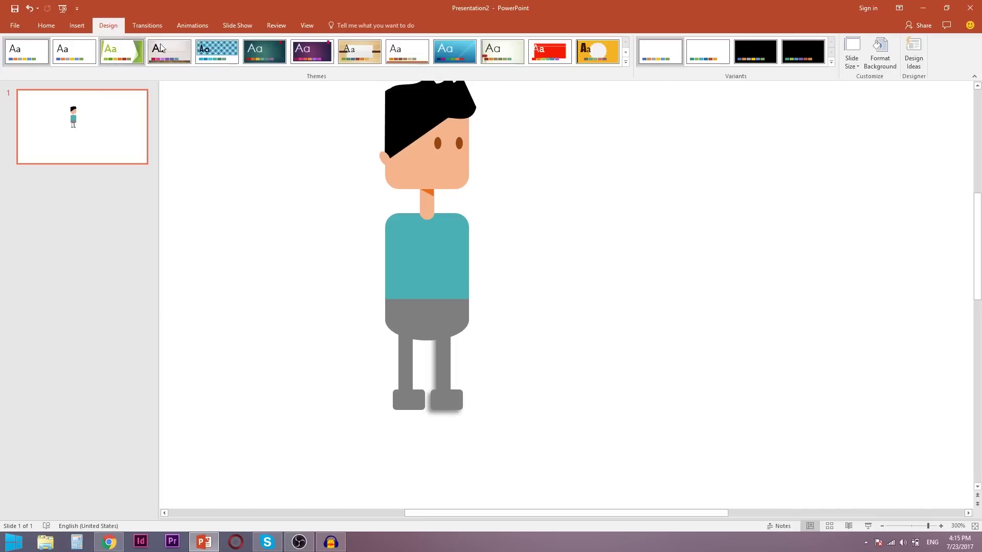
click(78, 26)
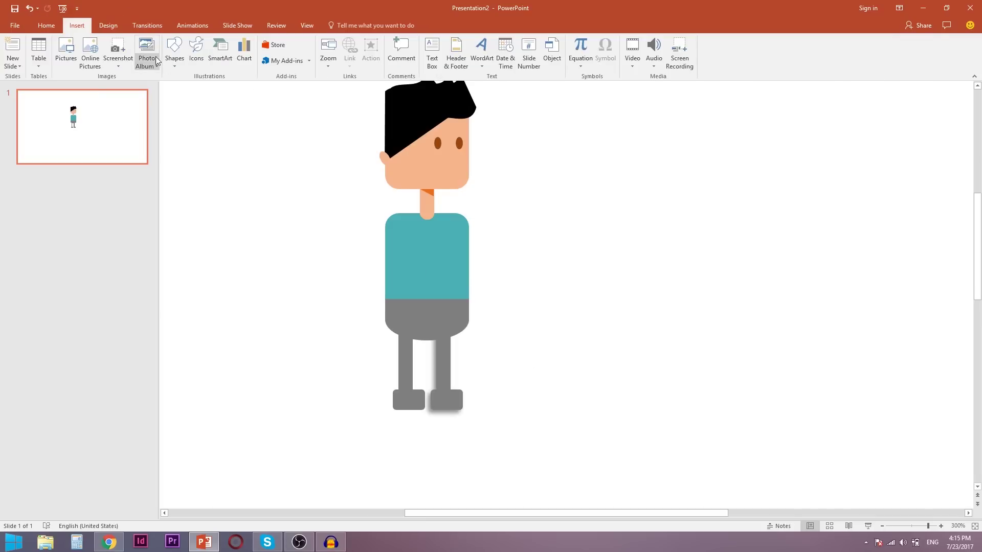
Draw a small Flowchart: Delay shape left of the shirt and fill it with the shirt's teal.
click(175, 53)
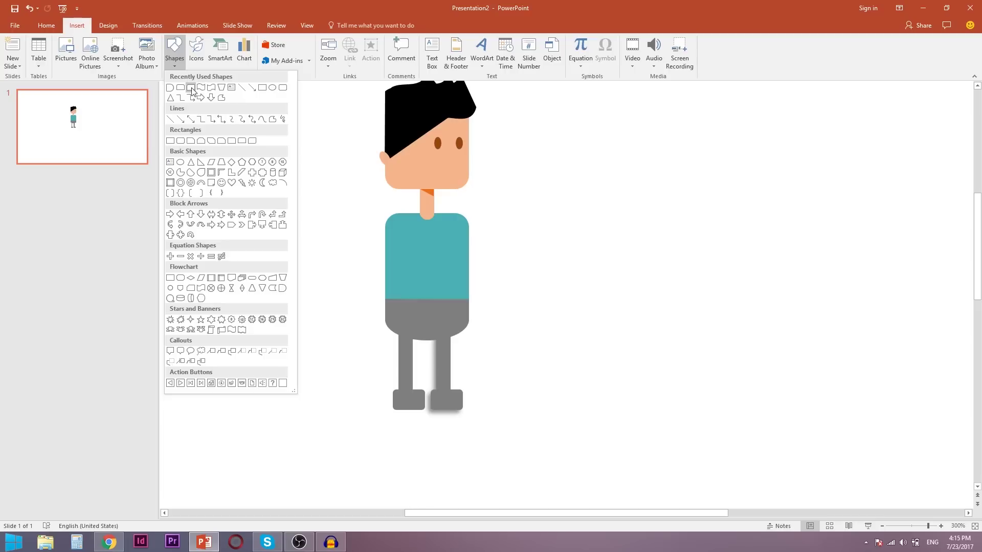
click(170, 88)
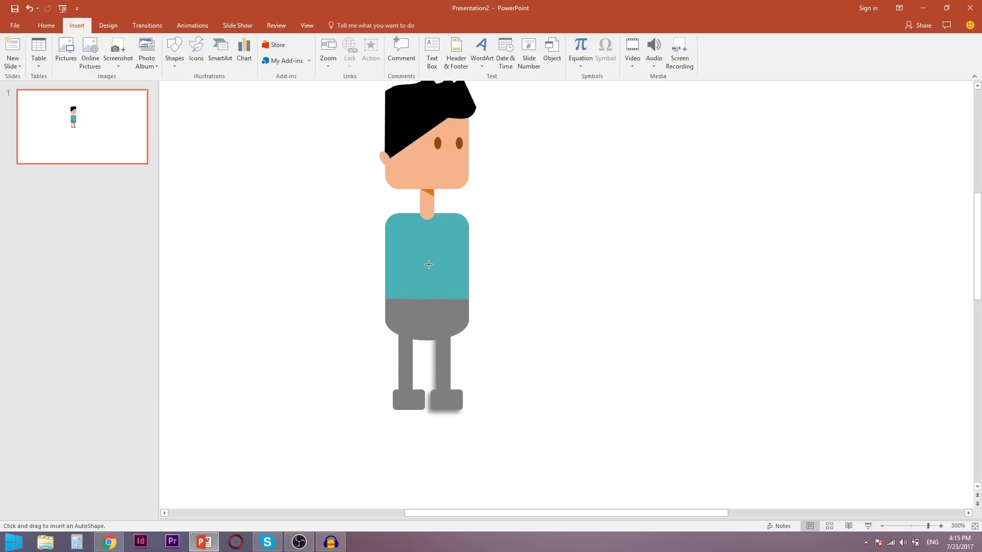
drag(323, 238, 352, 273)
right_click(342, 262)
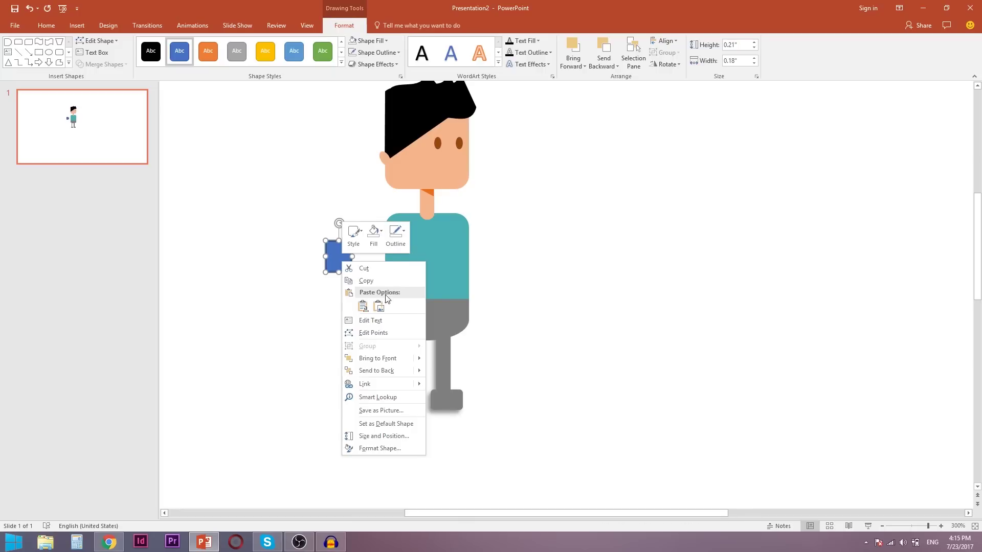
click(376, 248)
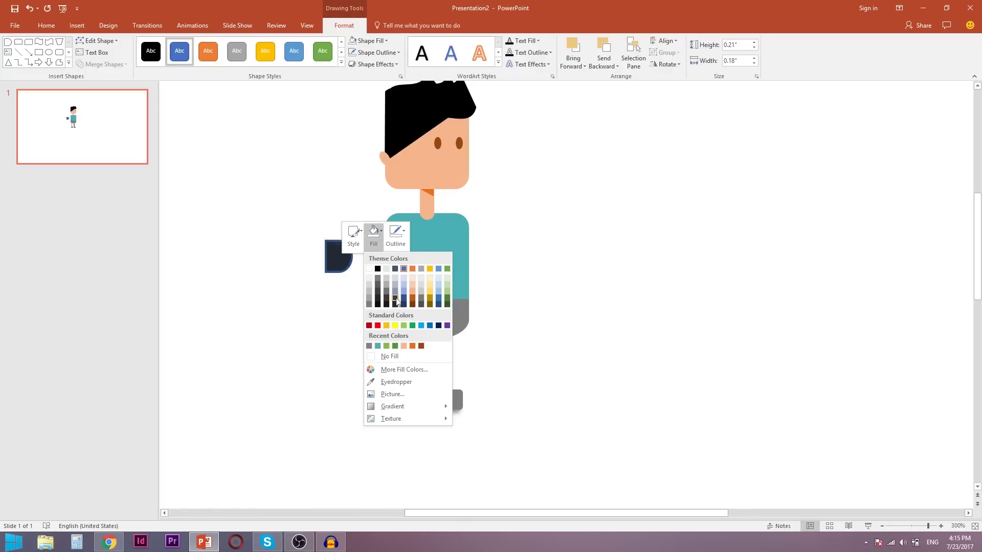
click(396, 381)
click(440, 266)
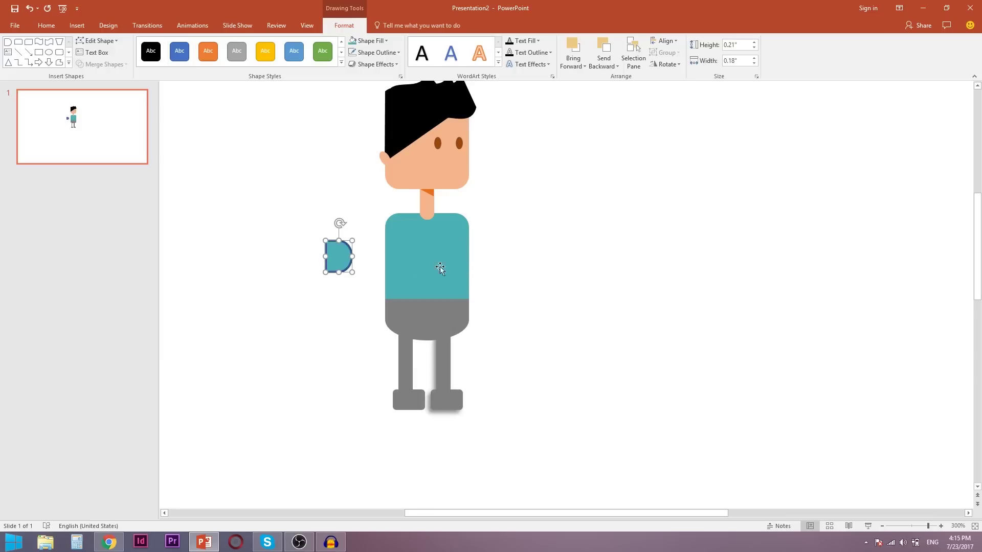
Remove the teal piece's outline and tilt it with the rotation handle.
right_click(341, 255)
click(404, 225)
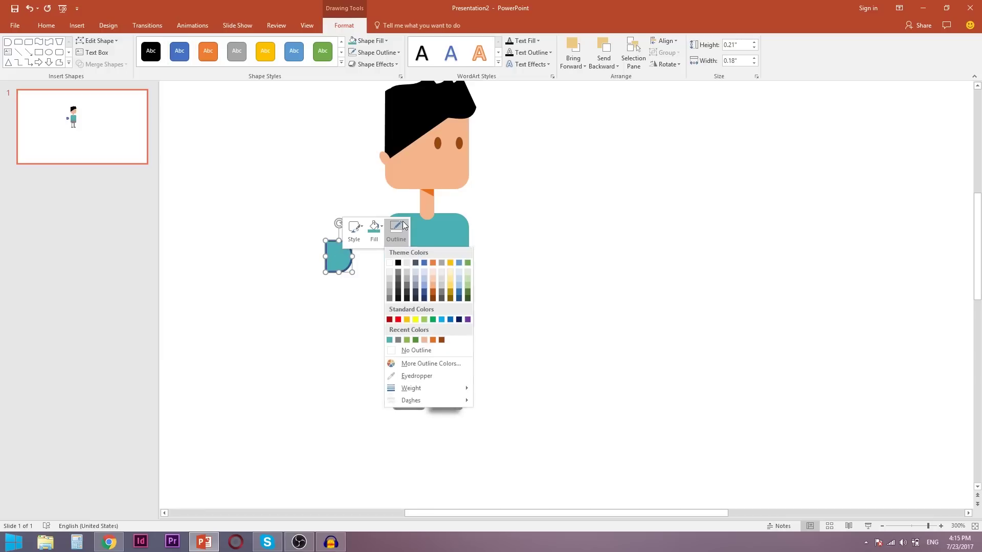
click(424, 354)
mouse_move(339, 223)
mouse_down()
mouse_move(297, 283)
mouse_move(292, 270)
mouse_up()
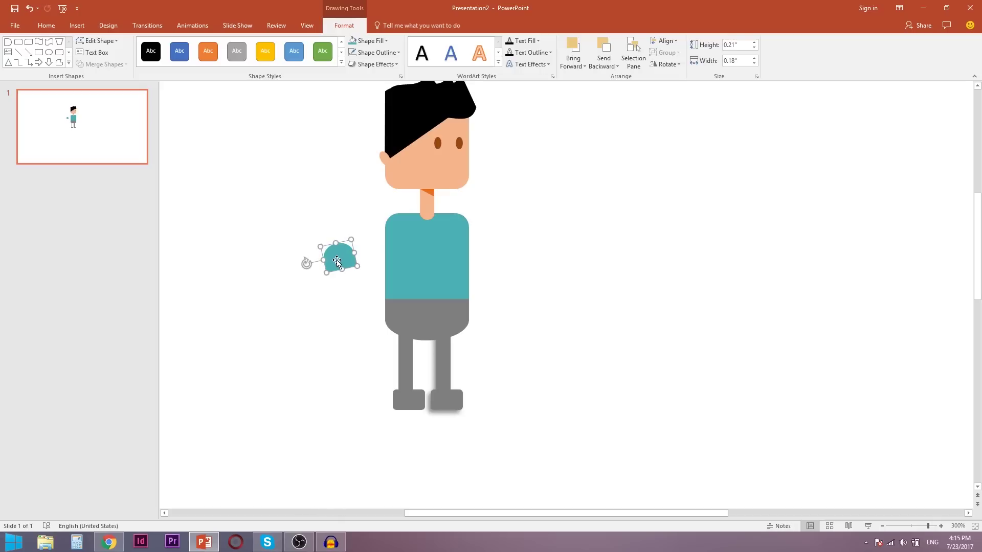
drag(292, 270, 299, 244)
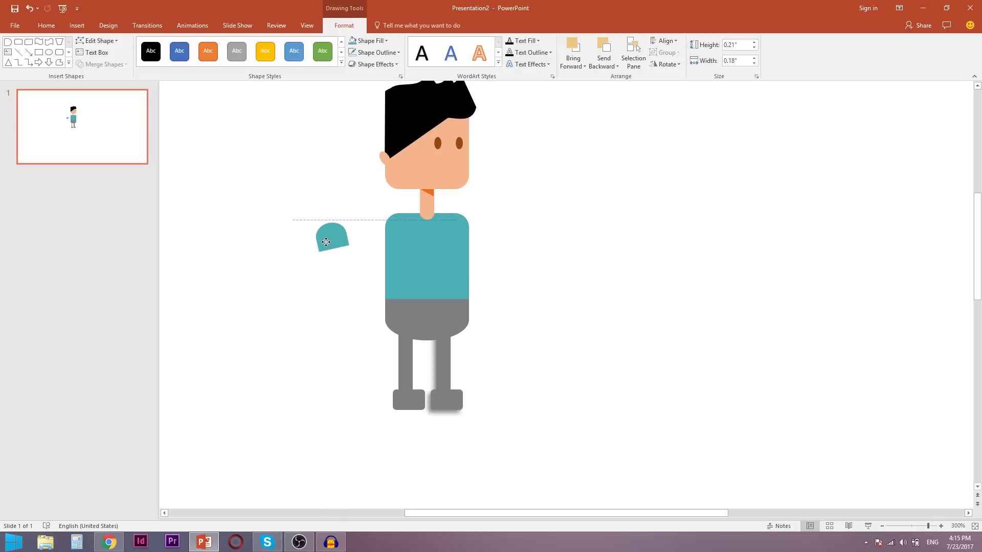
click(87, 24)
click(174, 52)
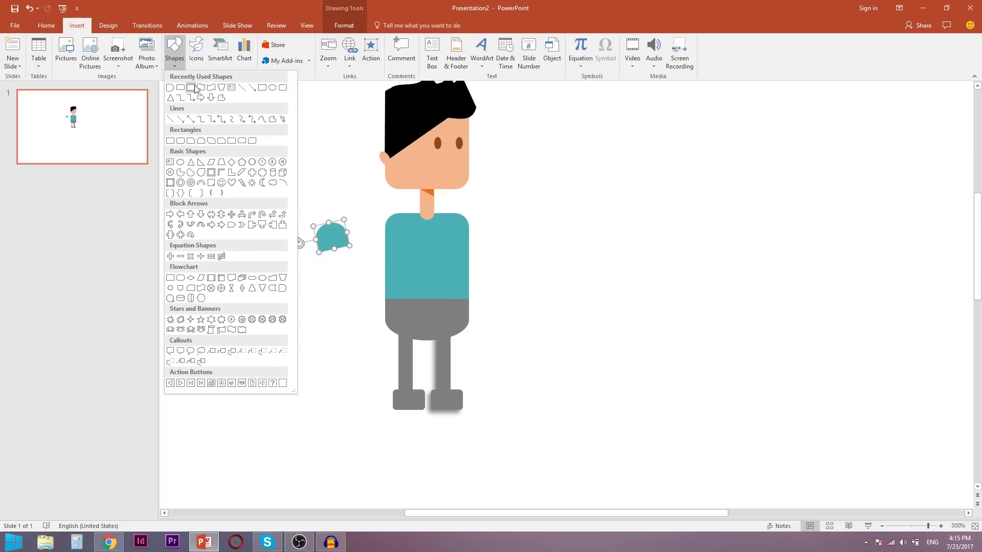
Draw a tall rectangle below the teal piece and fill it with the face's skin tone.
click(277, 91)
drag(321, 252, 347, 328)
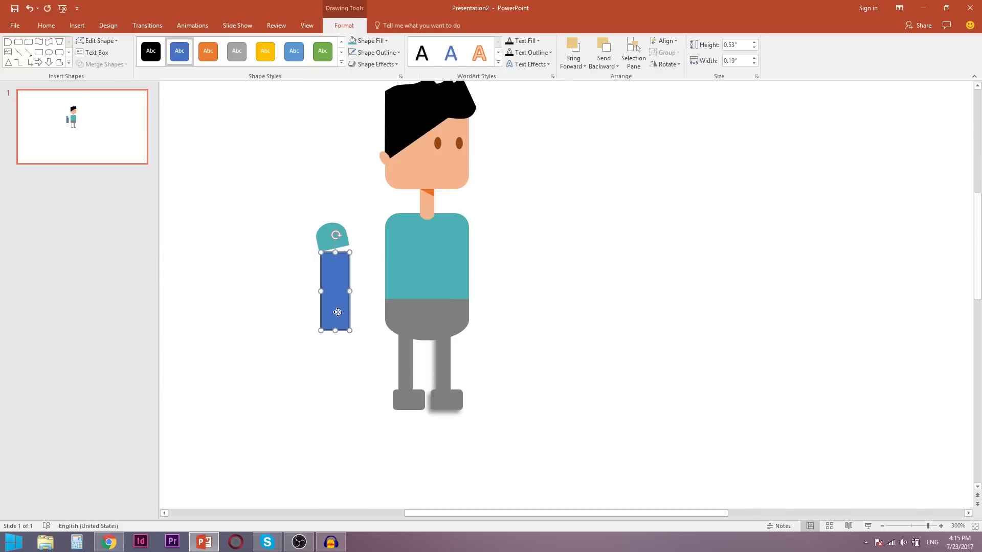
right_click(339, 313)
click(370, 286)
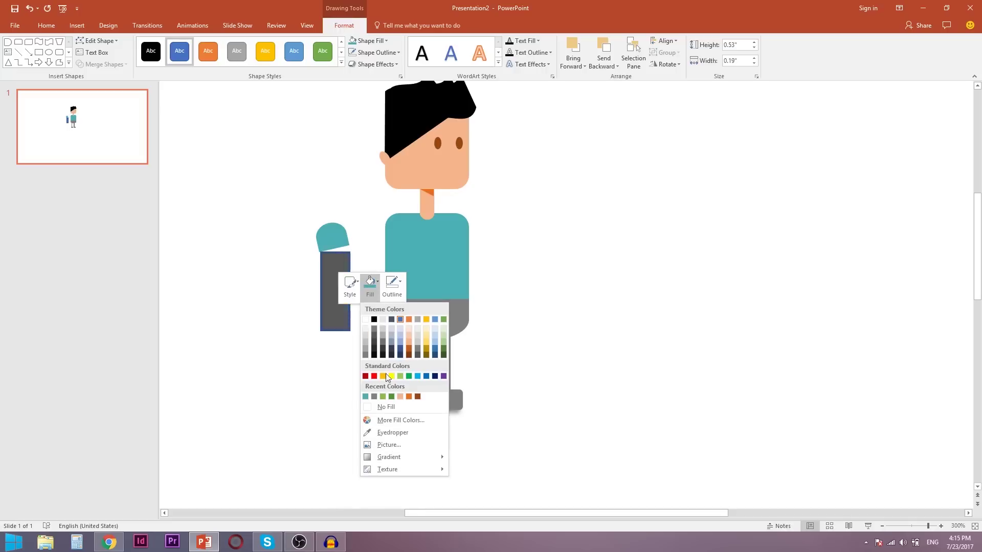
click(390, 433)
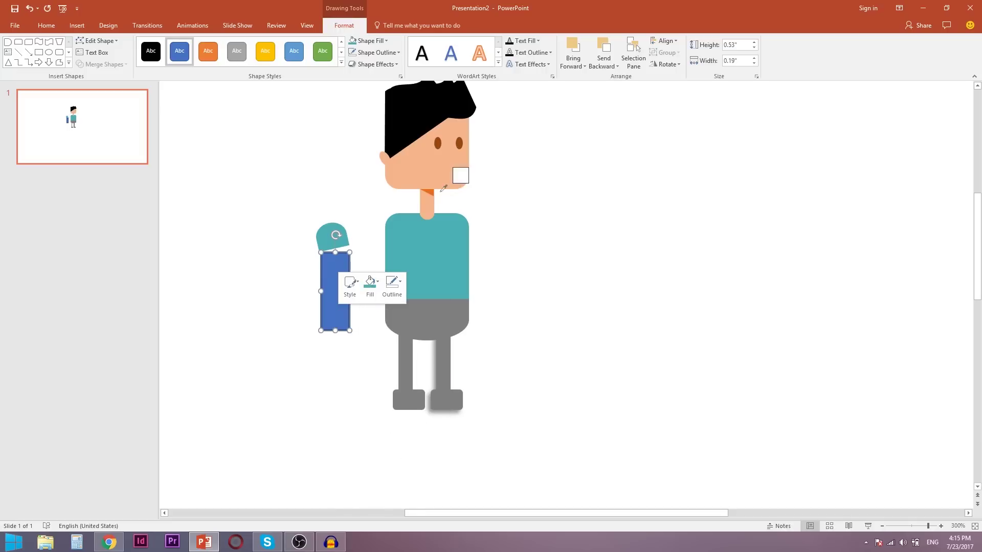
click(443, 156)
Remove the arm rectangle's outline and start tilting it.
right_click(352, 290)
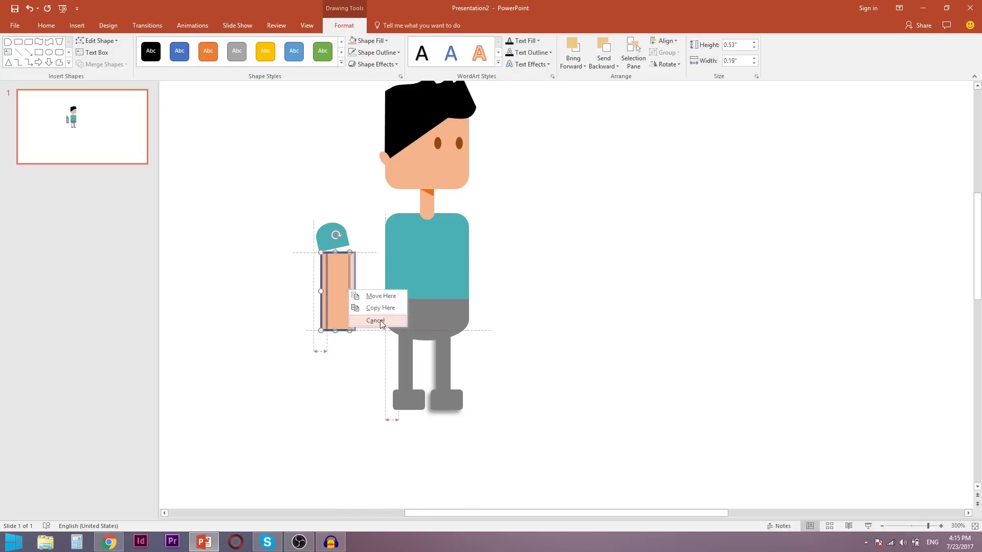
click(333, 276)
right_click(334, 280)
click(387, 253)
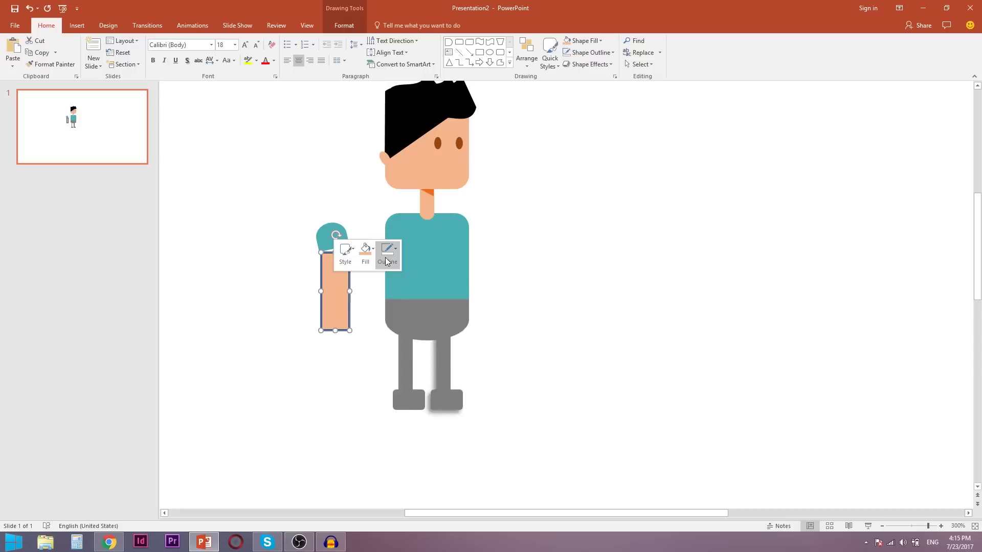
click(395, 258)
click(389, 254)
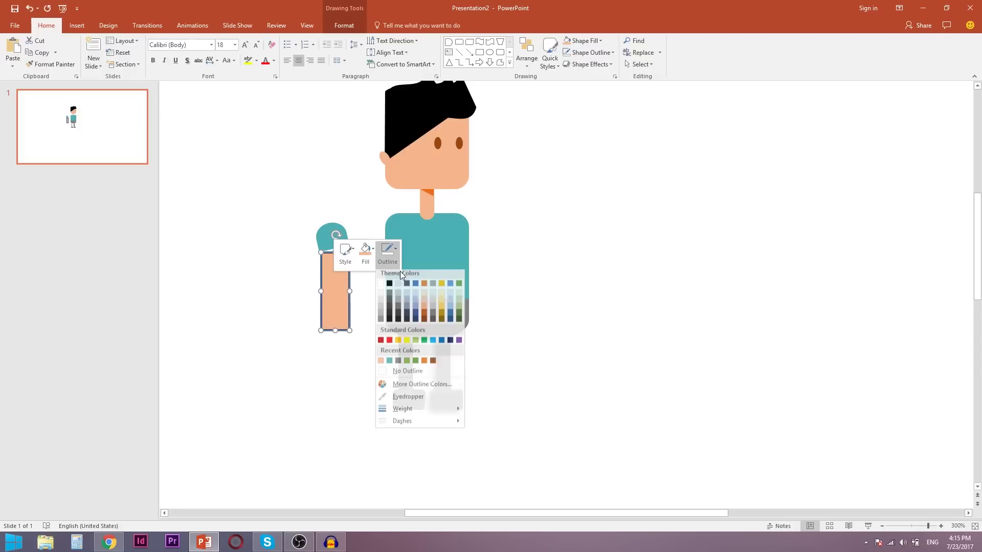
click(407, 373)
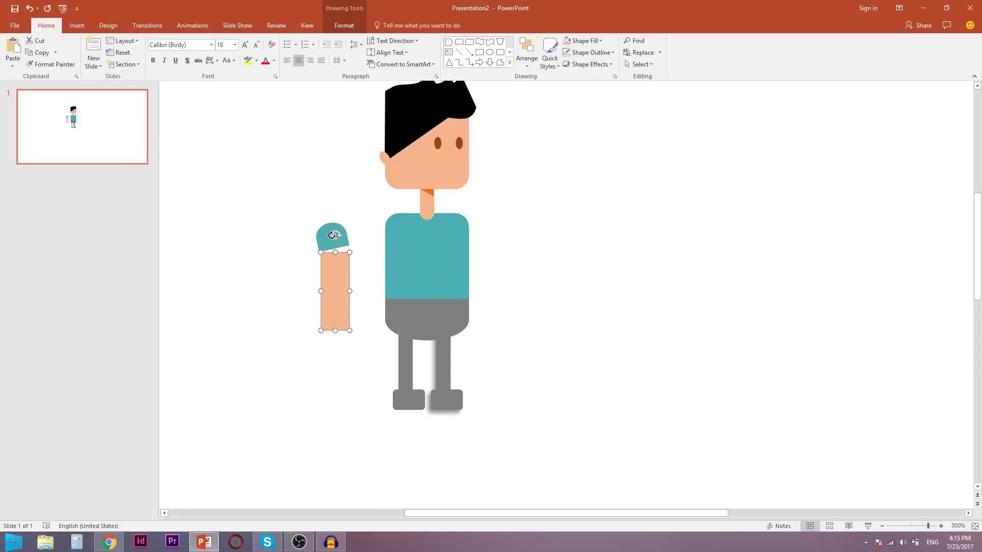
drag(335, 235, 316, 237)
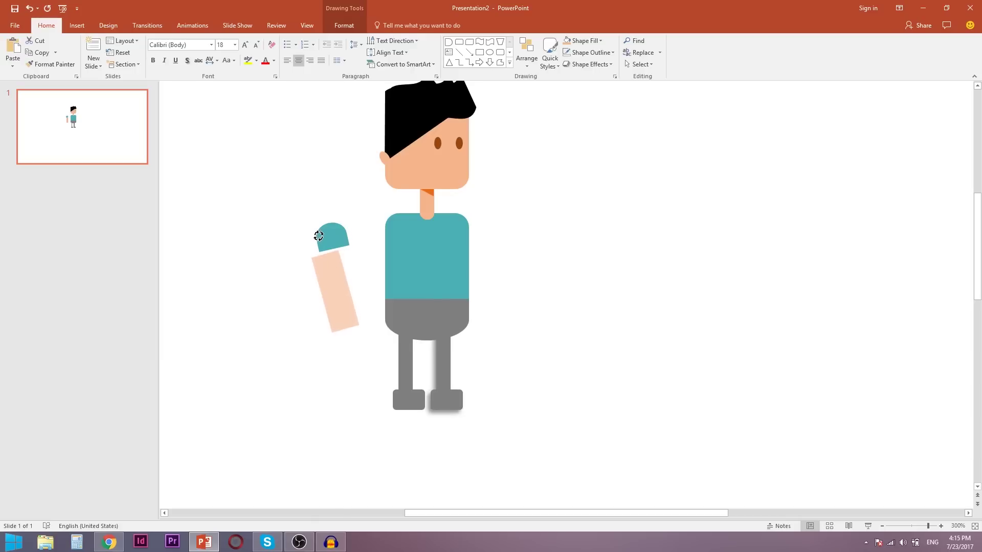
Position and tilt the upper arm under the sleeve cap, widening it slightly.
drag(315, 237, 317, 237)
drag(337, 271, 343, 271)
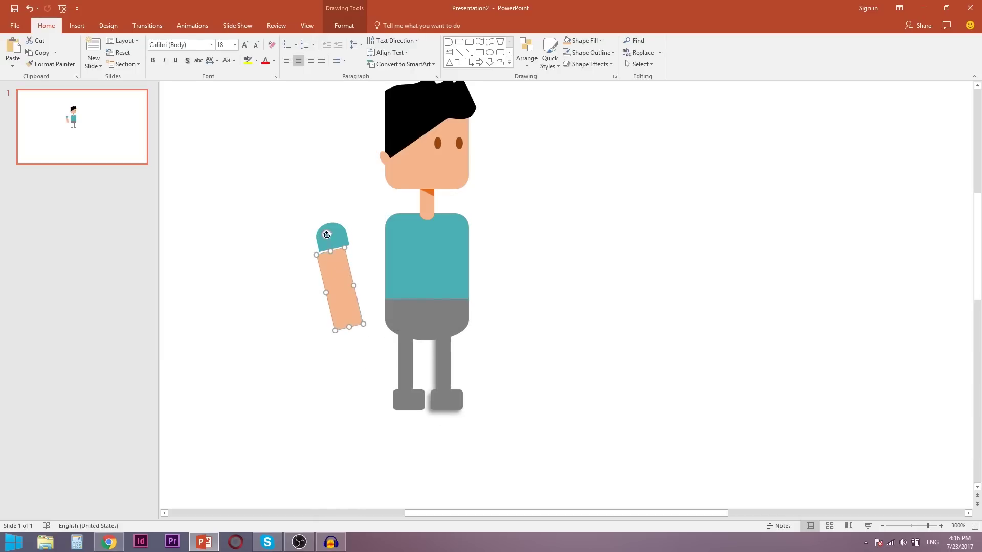
drag(327, 235, 328, 237)
drag(340, 280, 357, 278)
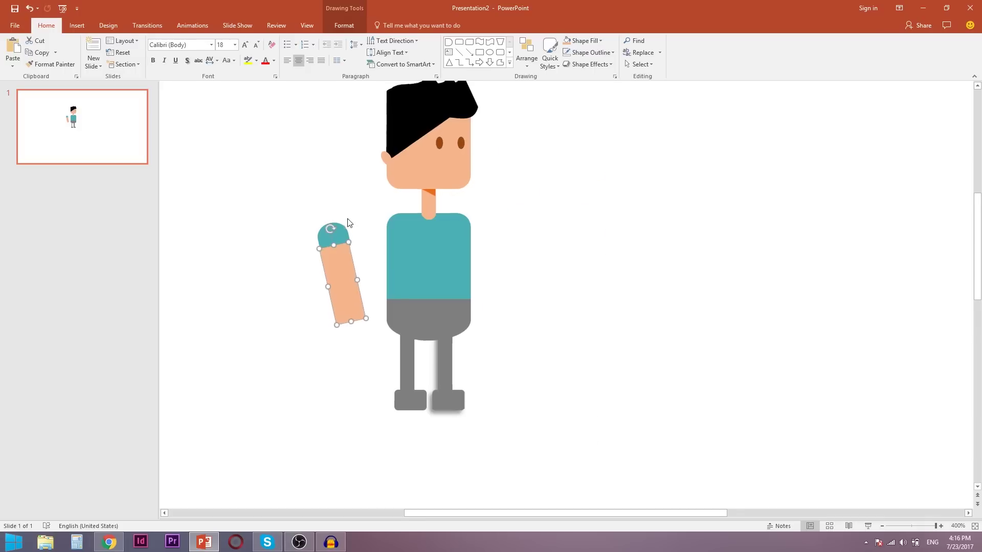
scroll(618, 248, up, 10)
drag(587, 290, 595, 294)
Widen the teal sleeve cap slightly to the right and fine-tune the upper arm's width.
click(572, 231)
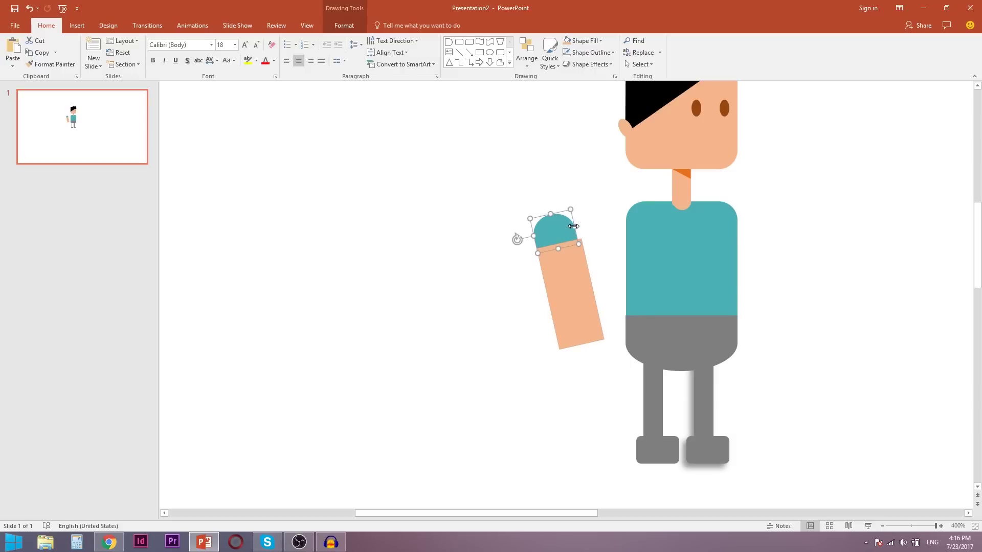
drag(573, 227, 578, 226)
click(599, 248)
click(577, 275)
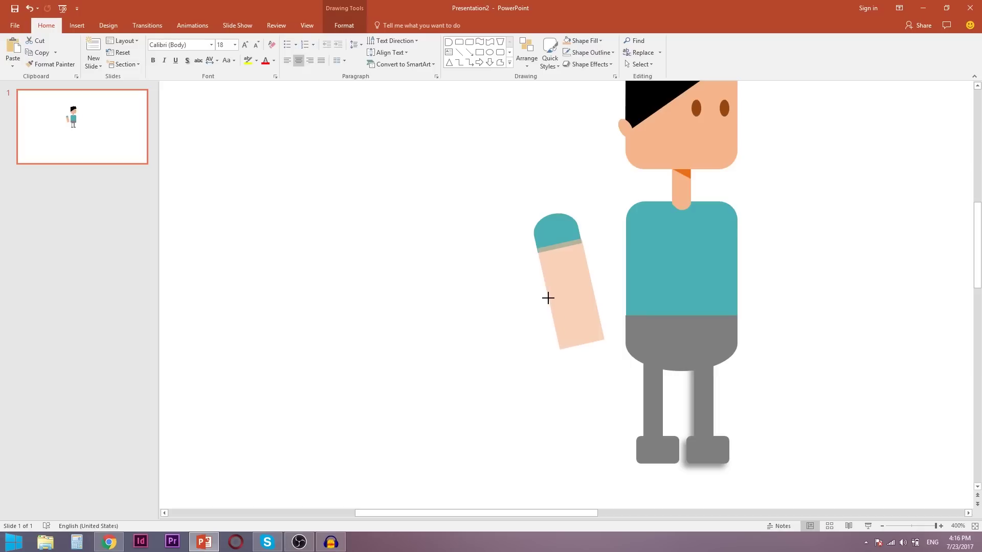
drag(548, 298, 548, 300)
click(521, 323)
click(585, 262)
shift+click(571, 232)
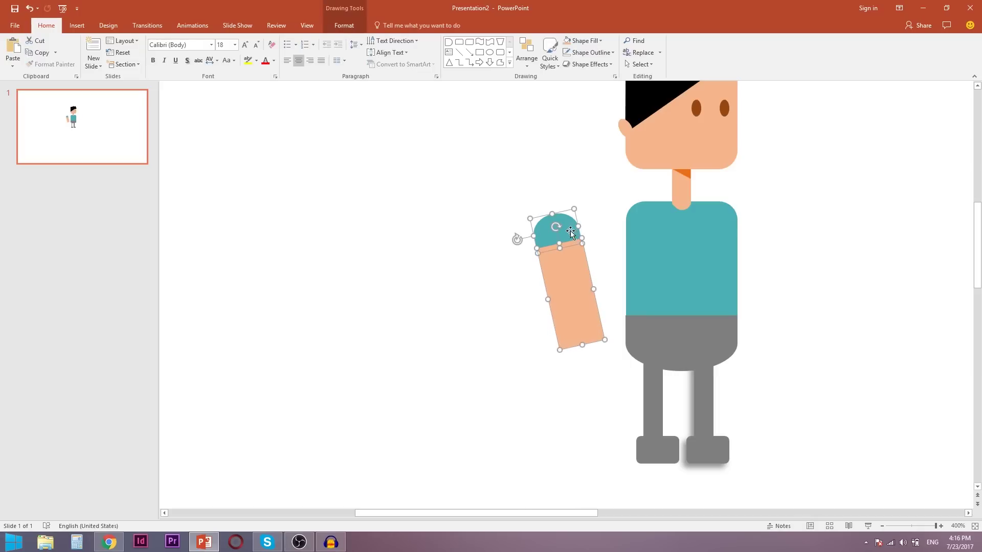
click(604, 257)
click(565, 333)
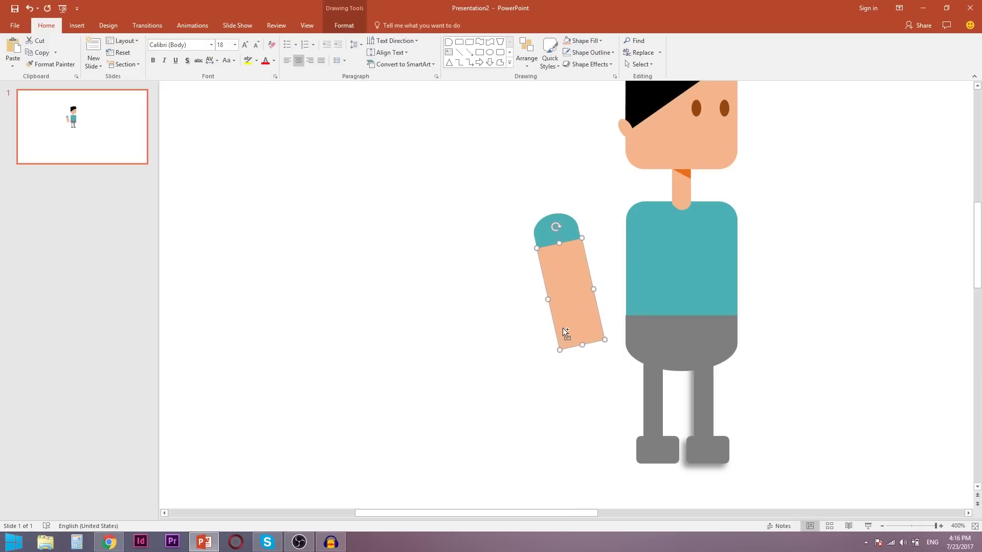
Copy the upper arm into a horizontal forearm and select all three arm pieces.
key(ctrl+c)
key(ctrl+v)
mouse_move(588, 261)
mouse_down()
mouse_move(566, 320)
mouse_move(593, 332)
mouse_up()
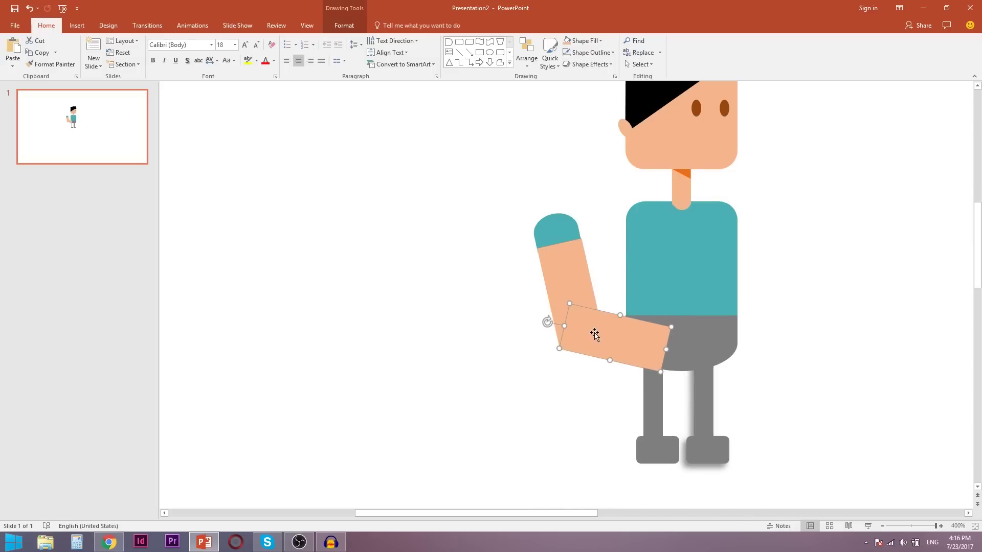
click(577, 377)
click(636, 336)
shift+click(584, 282)
shift+click(556, 221)
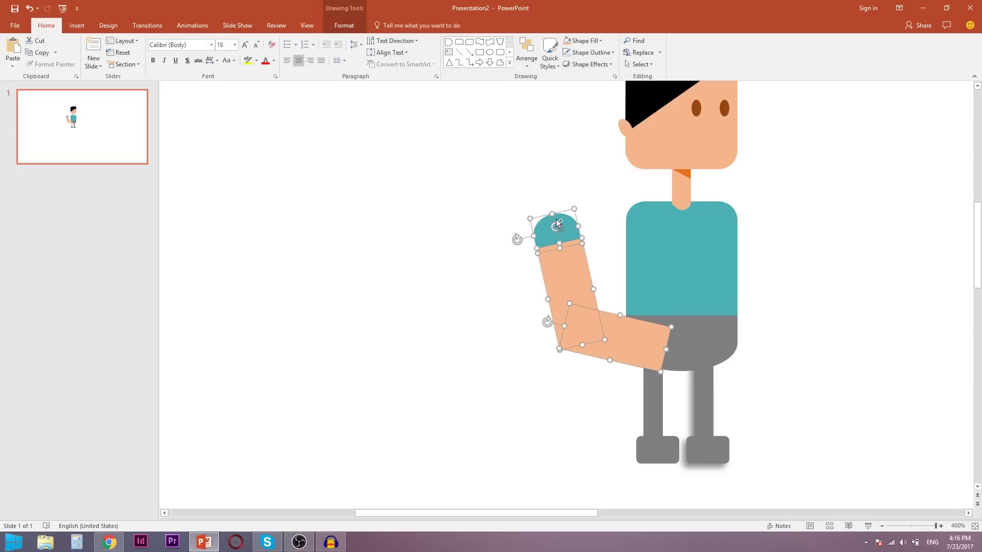
right_click(557, 219)
mouse_move(595, 276)
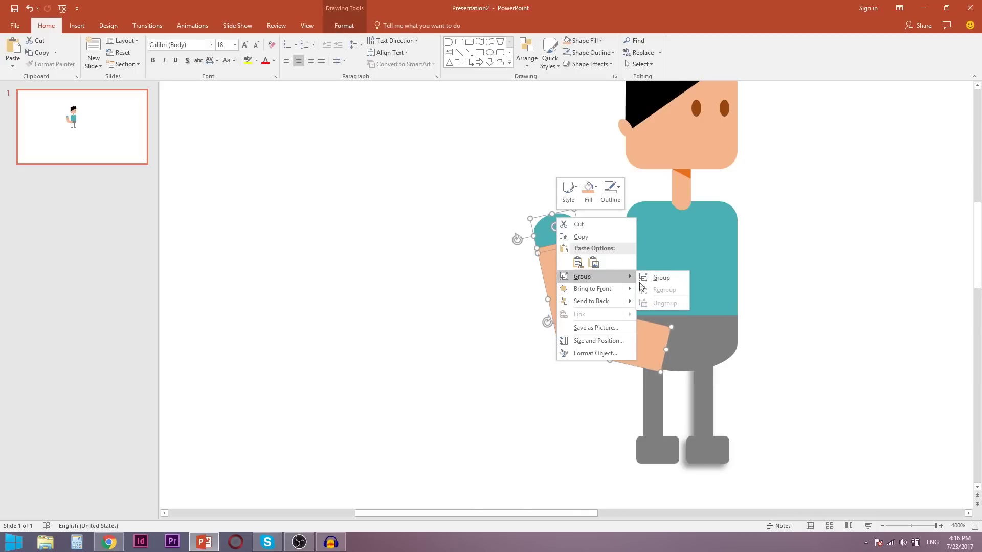
Group the sleeve cap, upper arm and forearm, shrink the group, and move it across the shirt.
click(659, 278)
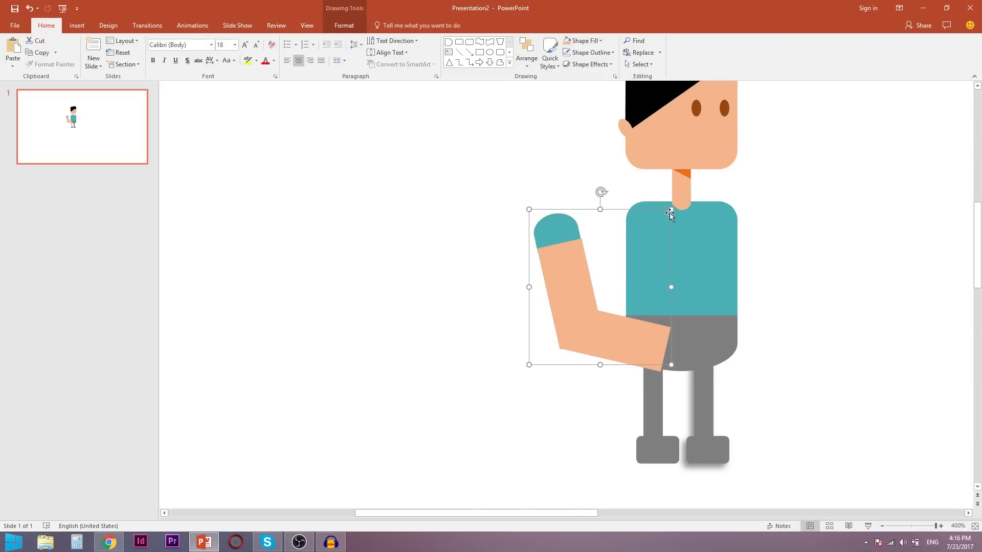
drag(671, 210, 584, 266)
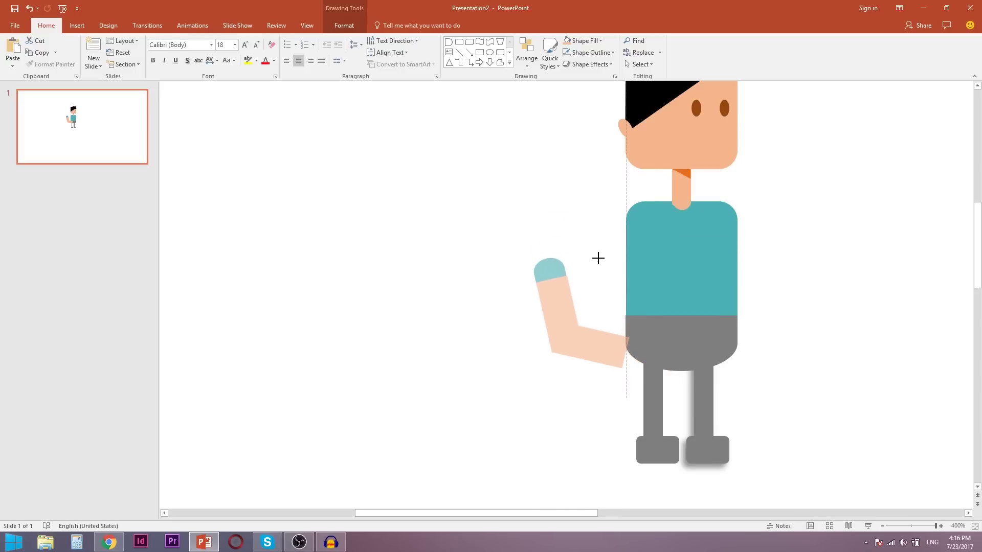
drag(568, 305, 656, 264)
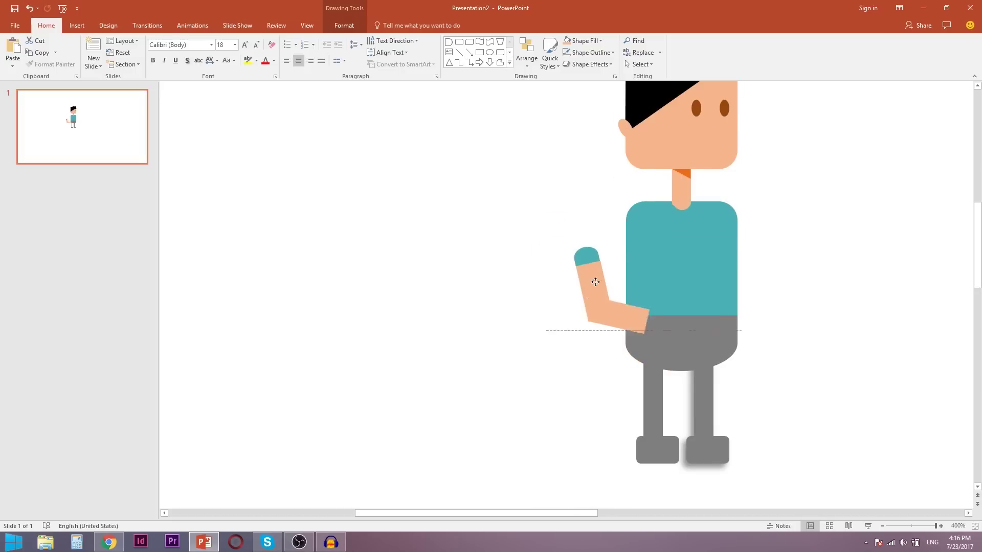
drag(656, 264, 644, 264)
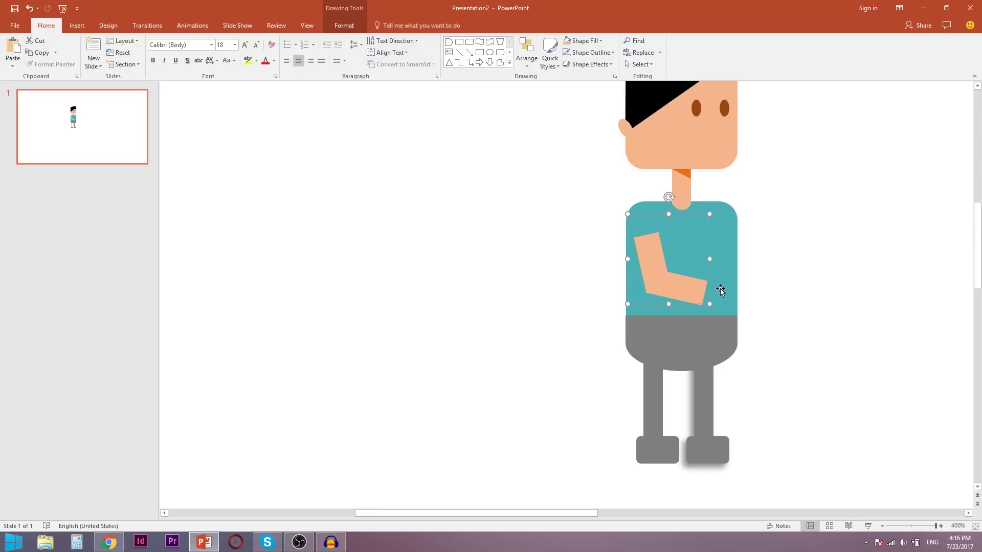
drag(655, 260, 669, 260)
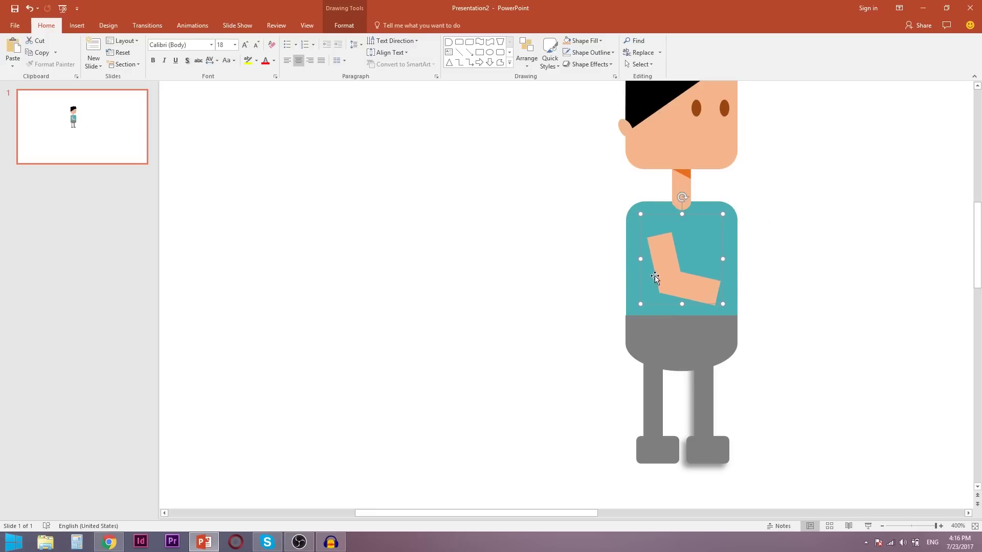
right_click(667, 261)
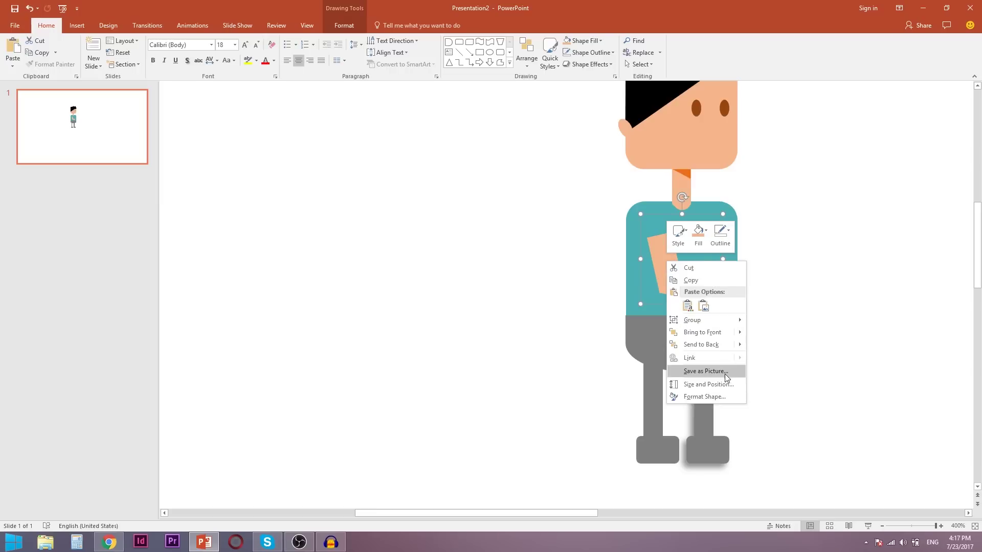
Add a drop shadow to the arm with adjusted angle, size and transparency, then rotate it downward.
click(722, 398)
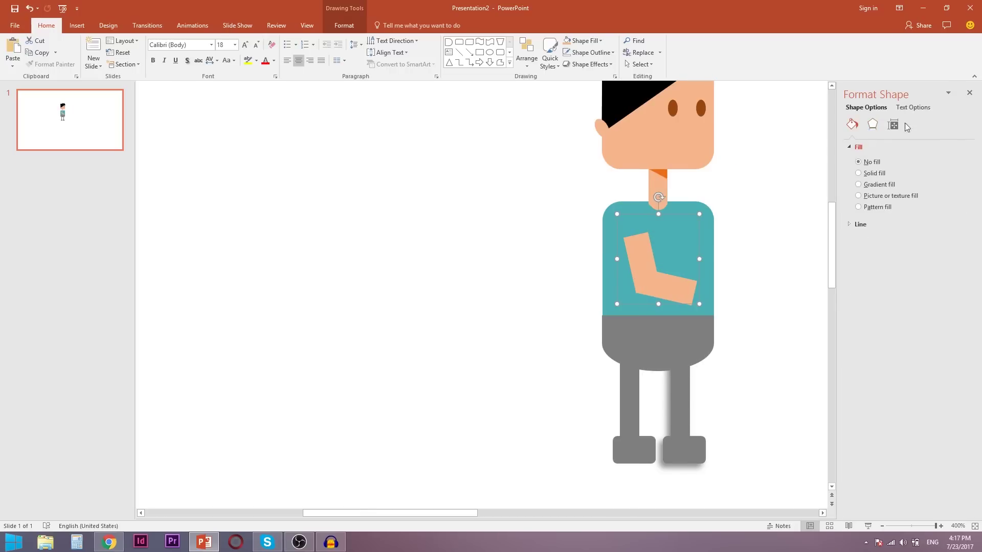
click(872, 125)
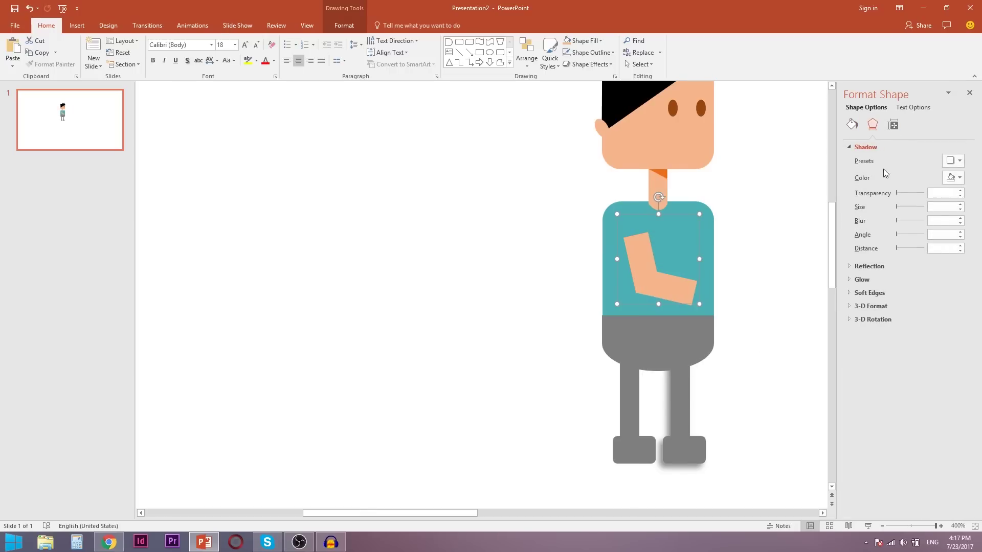
click(960, 245)
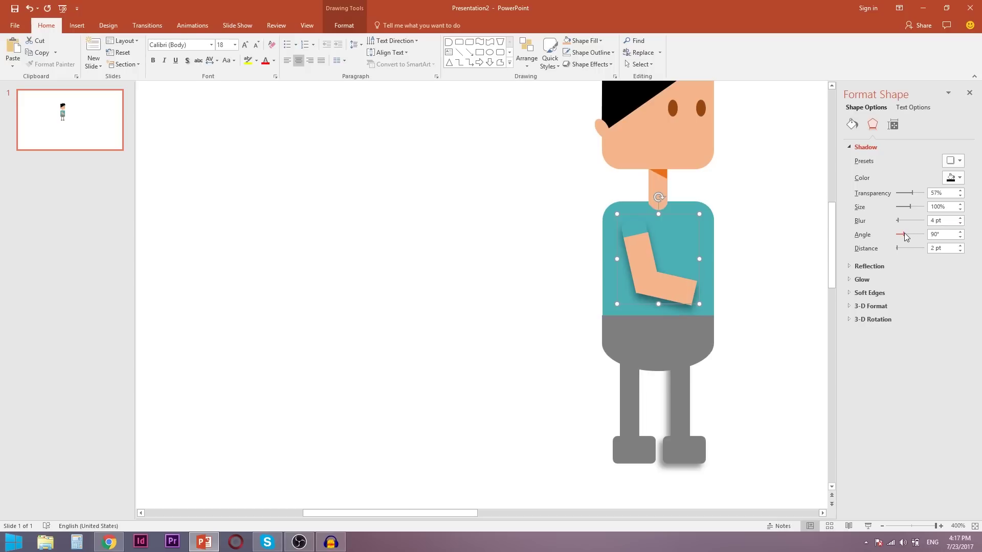
drag(904, 233, 899, 234)
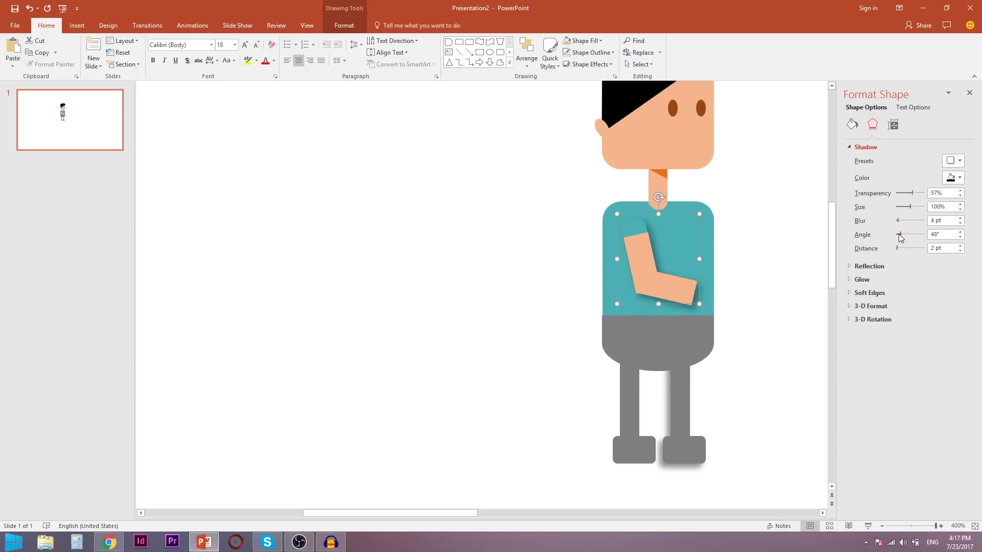
mouse_move(906, 206)
mouse_down()
mouse_move(898, 207)
mouse_move(909, 208)
mouse_up()
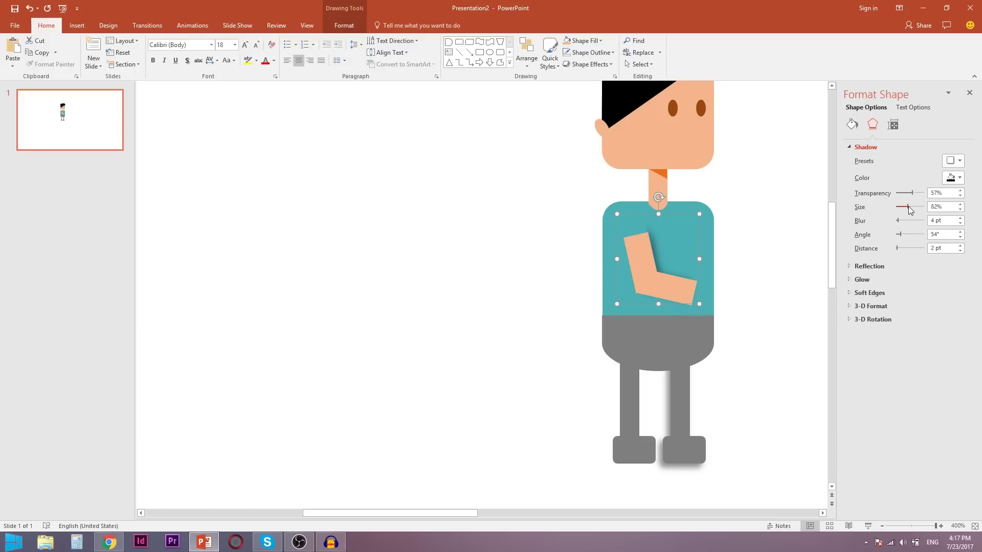
drag(913, 193, 911, 193)
click(741, 302)
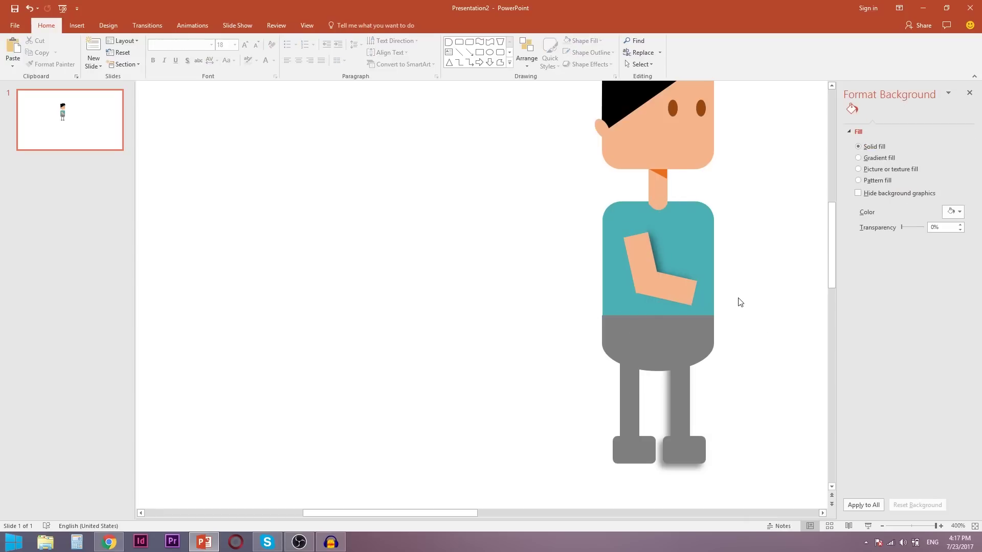
click(970, 92)
click(675, 270)
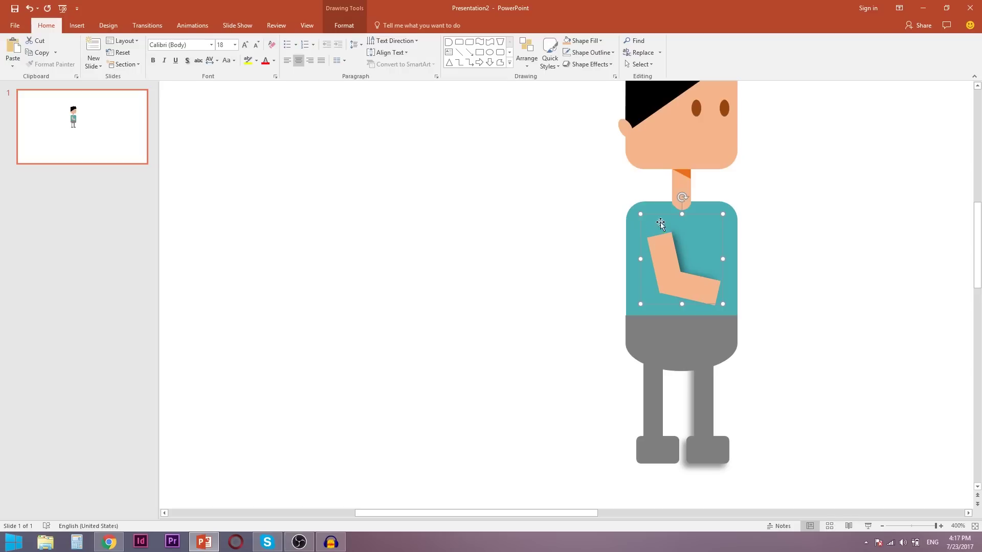
mouse_move(683, 197)
mouse_down()
mouse_move(669, 197)
mouse_move(704, 210)
mouse_up()
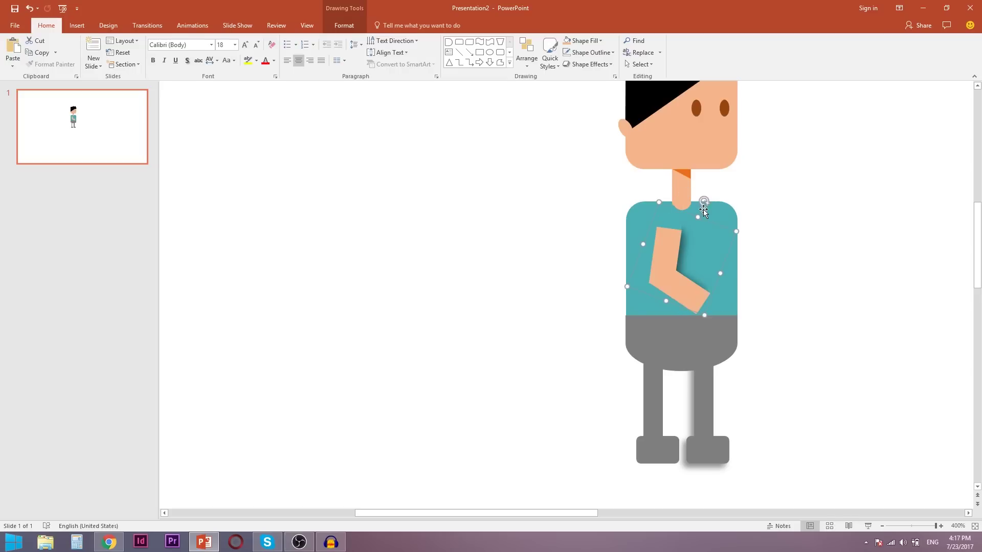
Undo the arm rotation and draw a tiny oval circle beside the boy's shoulder.
key(ctrl+z)
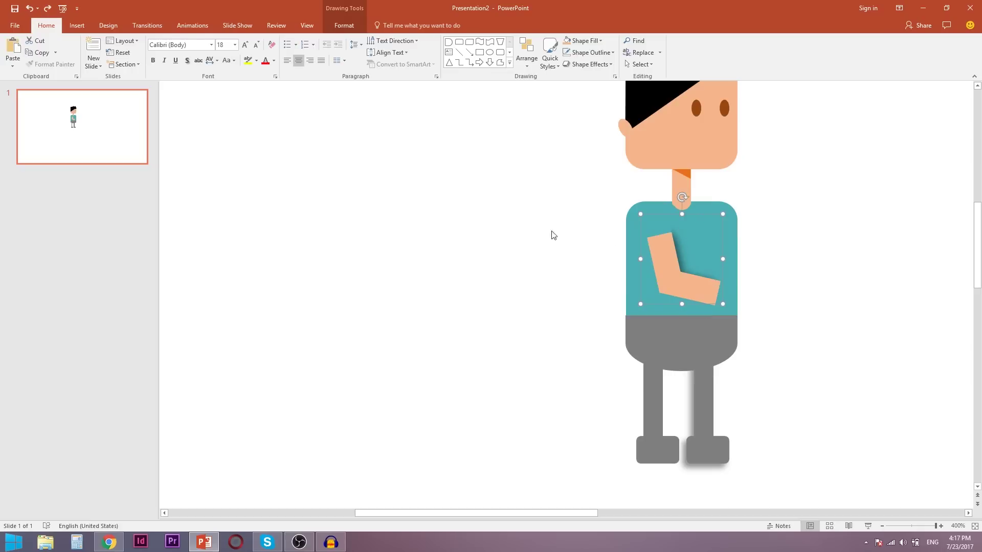
click(76, 25)
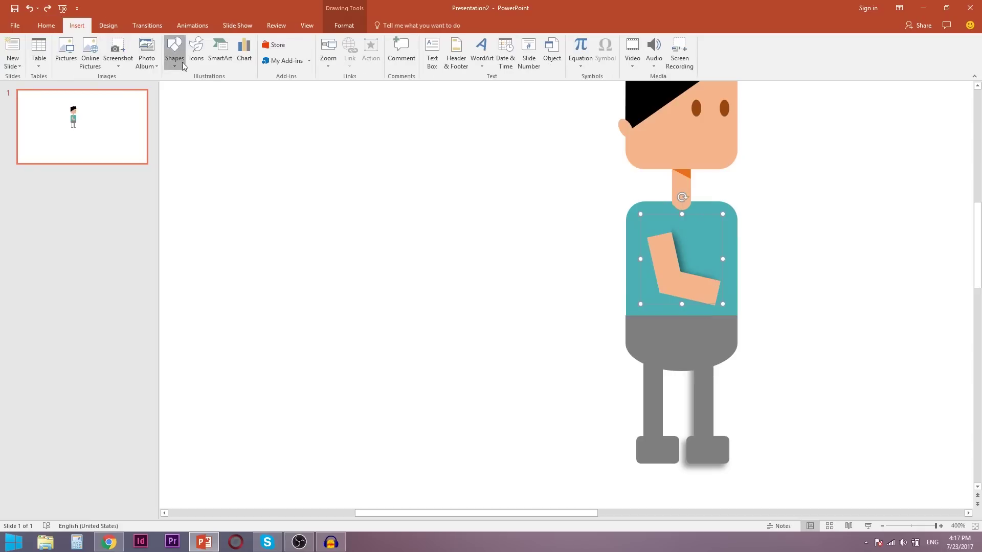
click(175, 52)
click(262, 88)
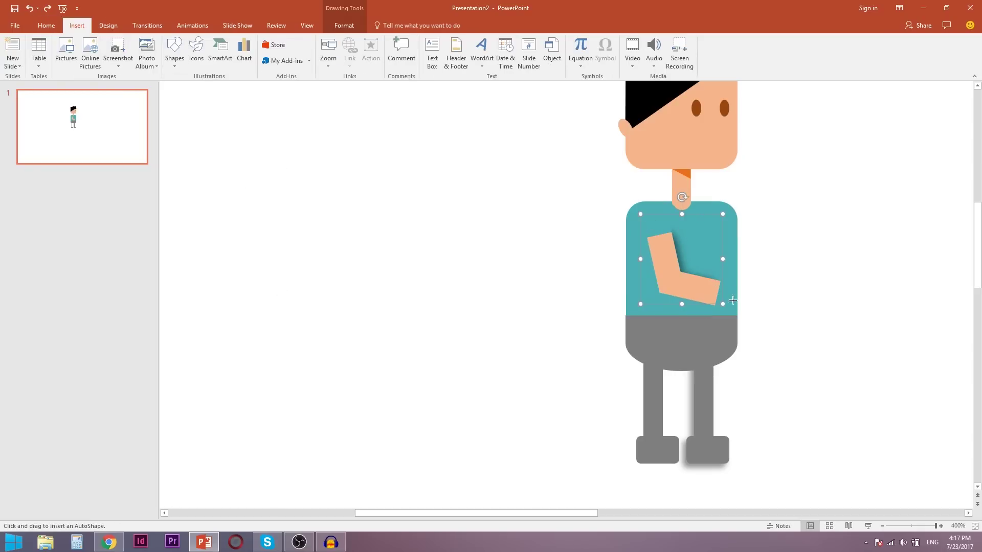
click(610, 167)
drag(616, 174, 614, 171)
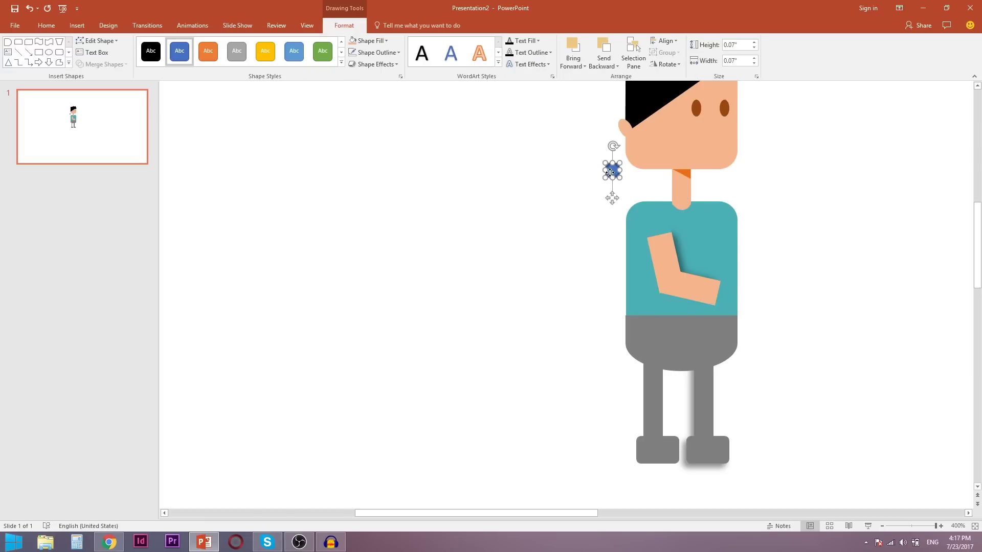
Give the pivot circle no fill and no outline, then add the bent arm to the selection.
right_click(613, 170)
click(641, 148)
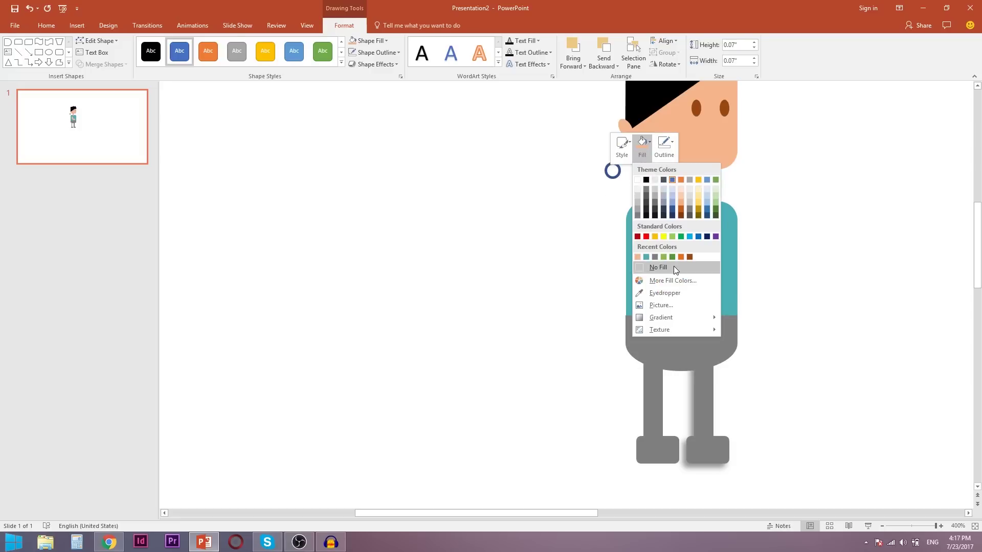
click(659, 267)
click(664, 145)
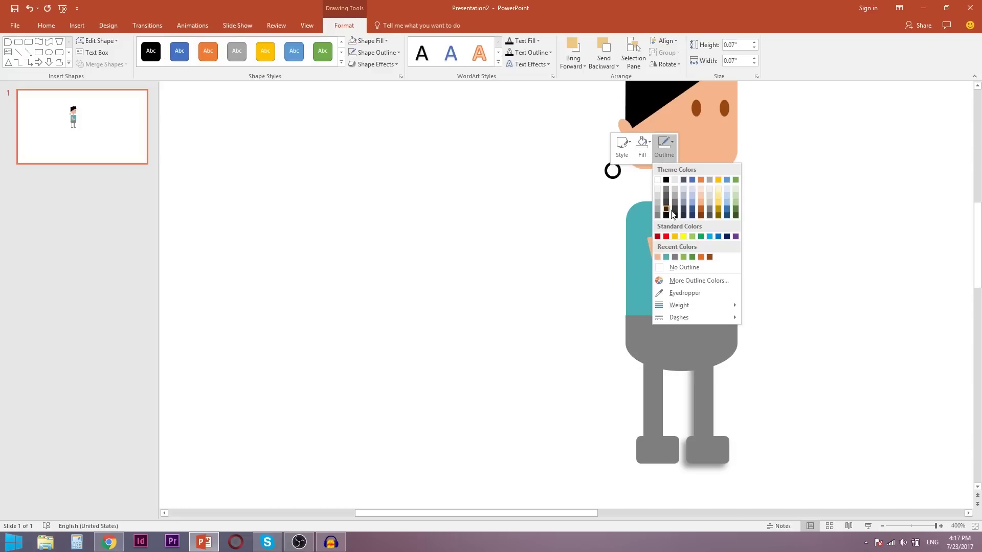
click(682, 268)
shift+click(661, 251)
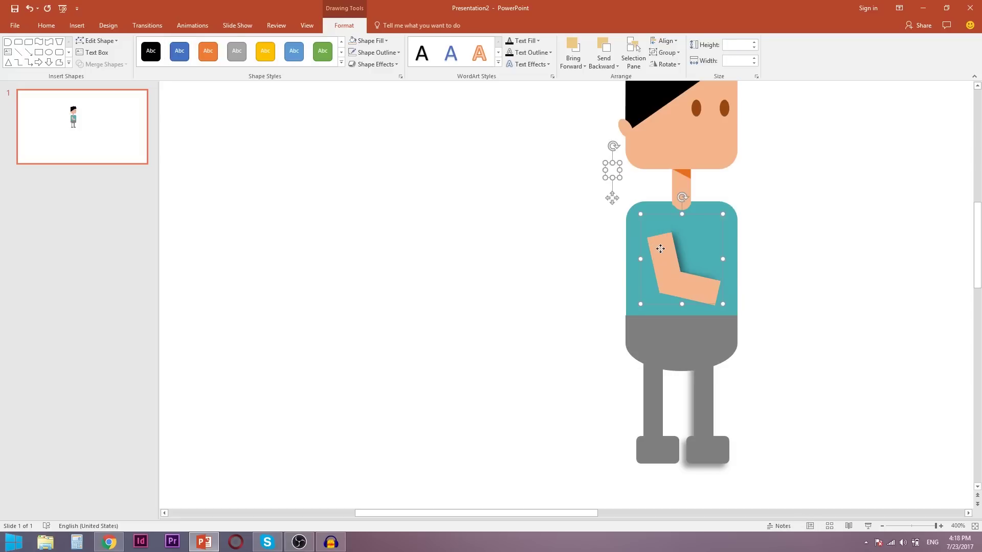
Group the bent arm with the pivot circle and rotate the group around the pivot.
right_click(660, 248)
click(775, 306)
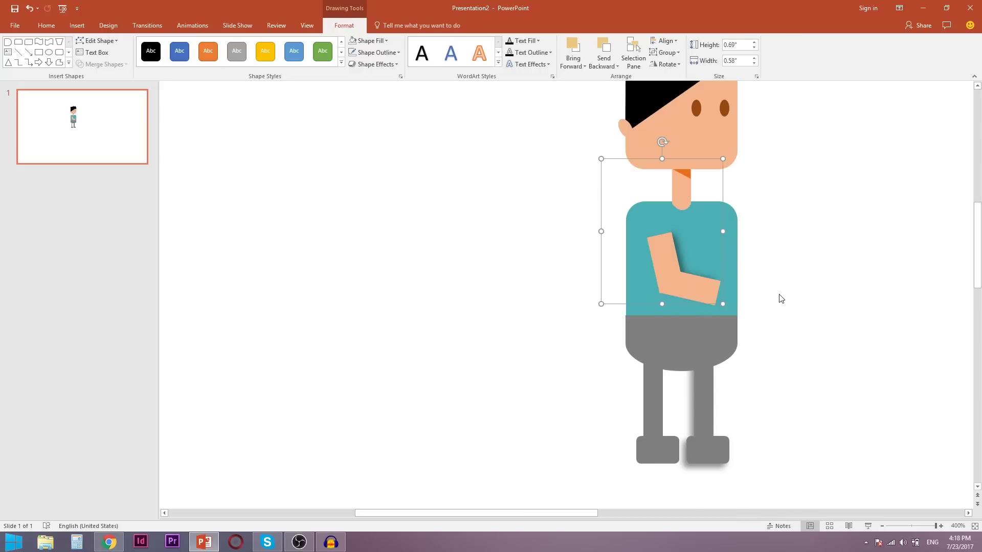
click(751, 284)
click(659, 245)
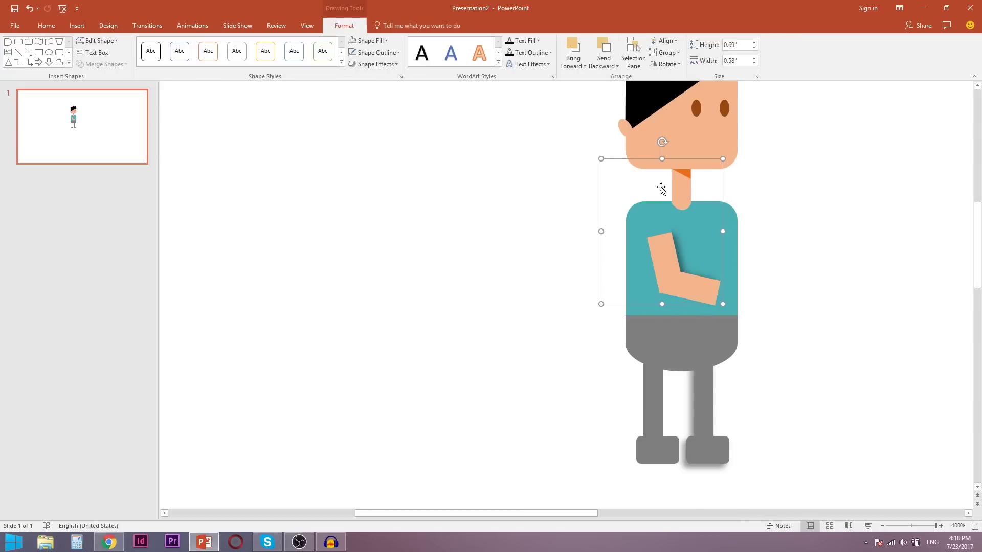
drag(662, 142, 703, 116)
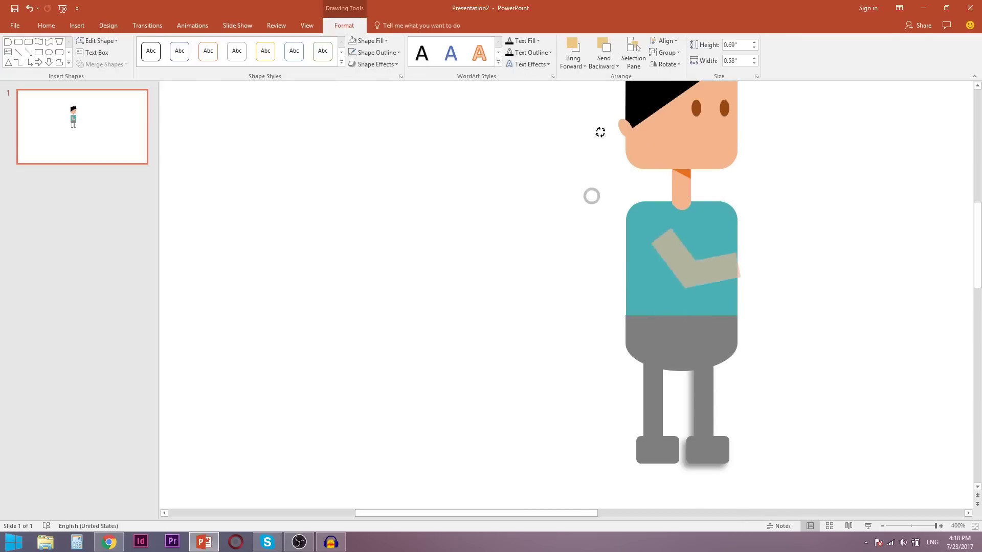
drag(704, 116, 669, 142)
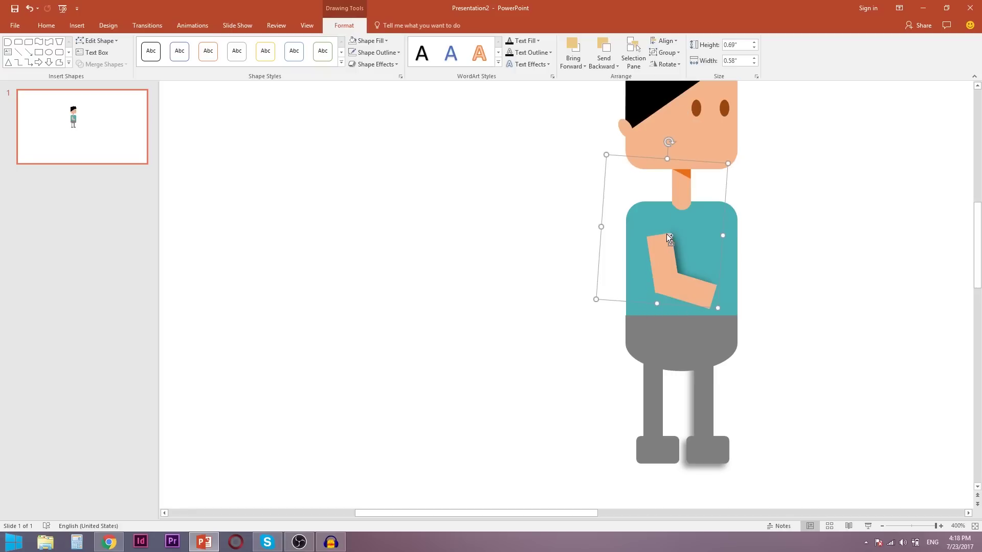
Duplicate the grouped arm, send the copy to back, and angle it outward on the other side.
drag(665, 234, 708, 262)
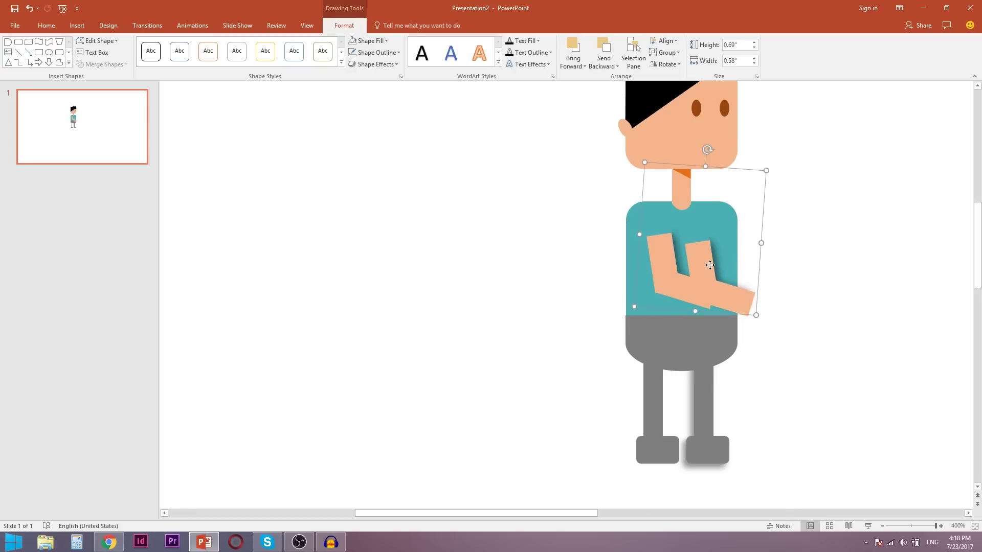
right_click(708, 262)
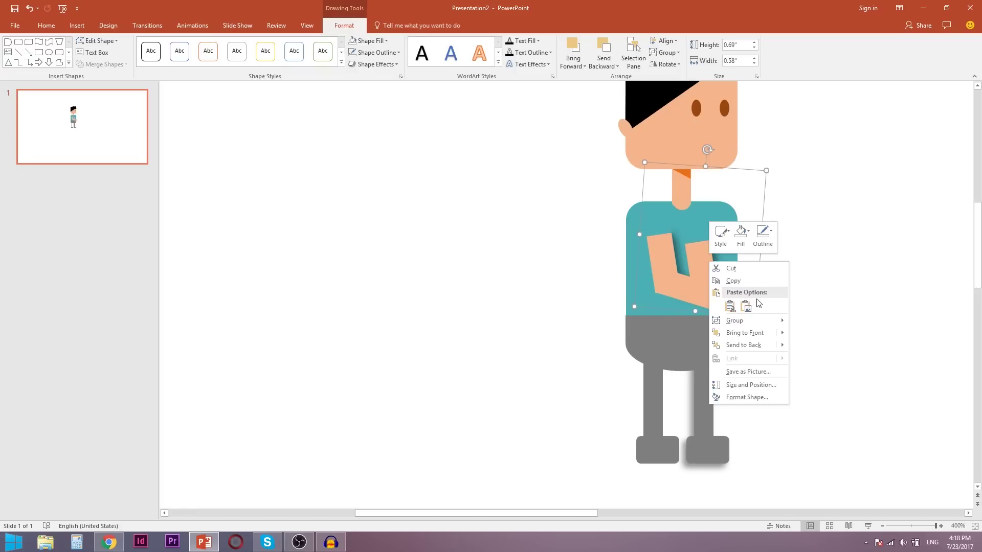
click(755, 345)
drag(747, 307, 758, 290)
mouse_move(723, 139)
mouse_down()
mouse_move(751, 156)
mouse_move(725, 139)
mouse_up()
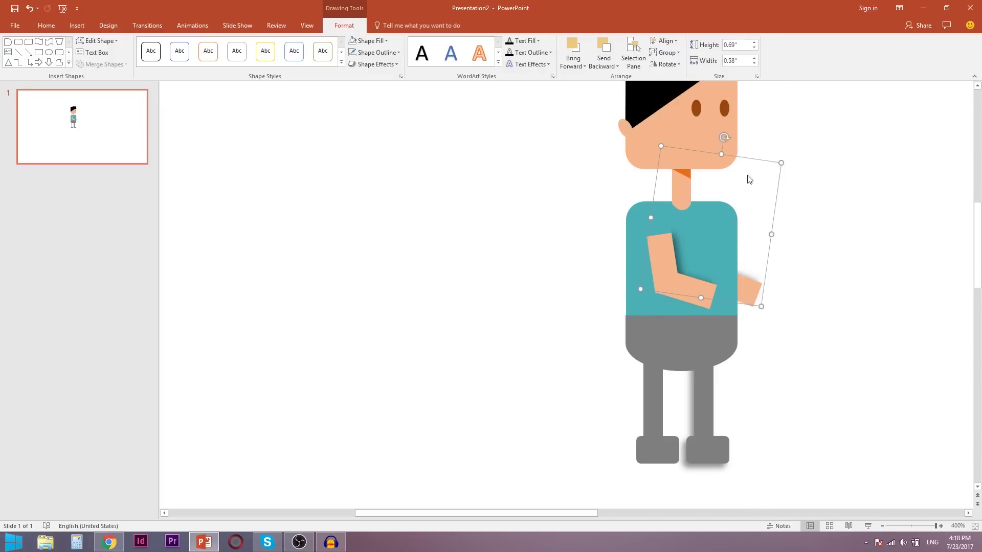
click(778, 291)
scroll(778, 291, down, 5)
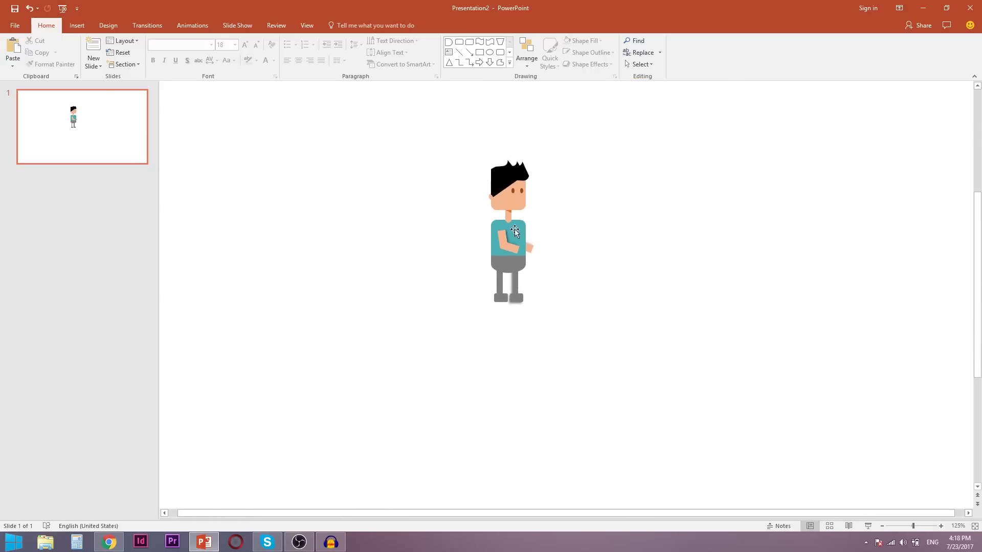
scroll(409, 179, down, 1)
scroll(460, 189, down, 1)
drag(482, 181, 617, 345)
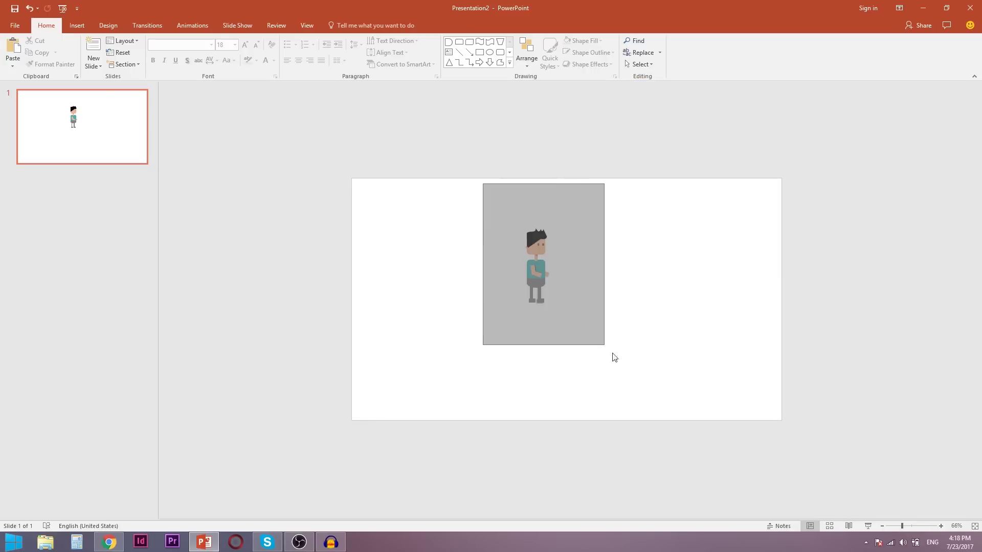
drag(550, 309, 551, 278)
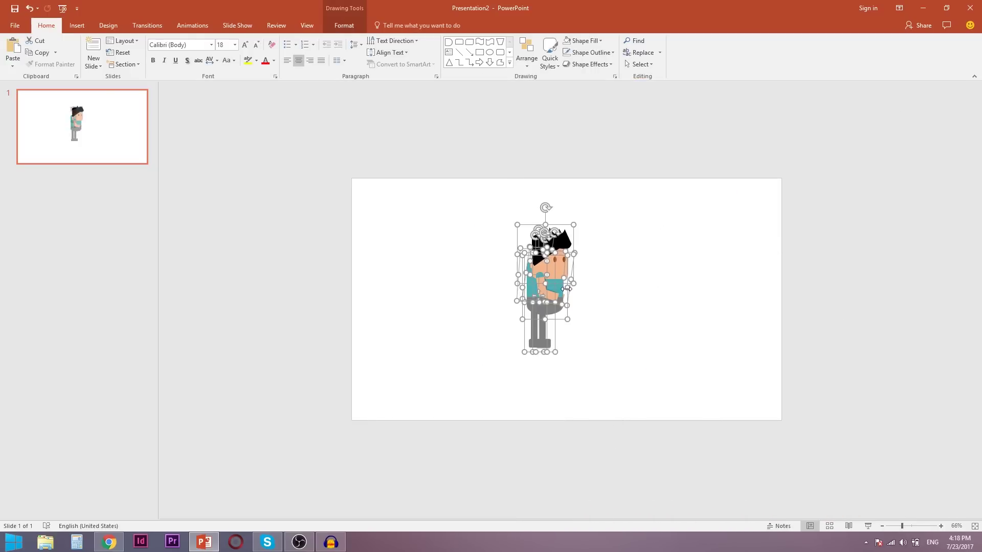
key(ctrl+z)
click(579, 257)
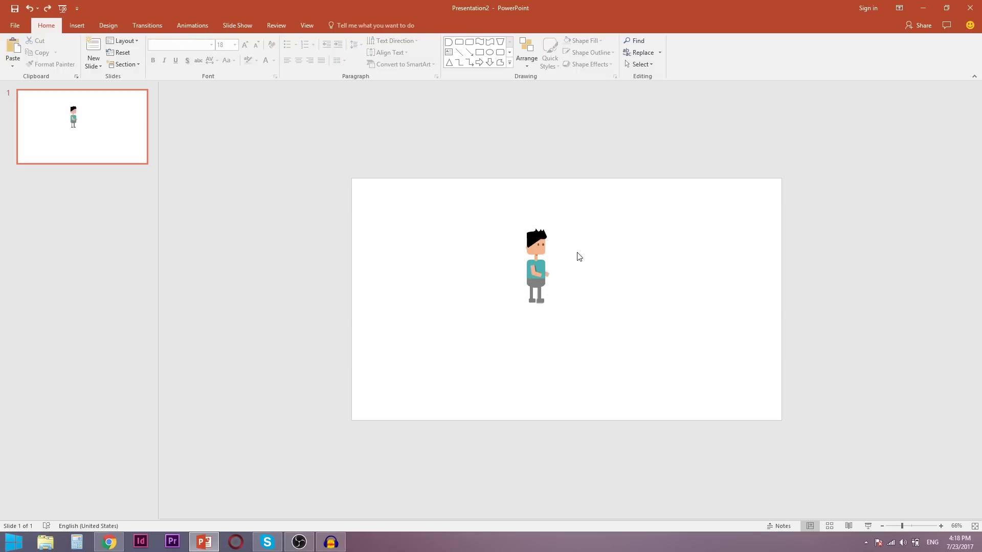
ctrl+scroll(574, 225, up, 5)
ctrl+scroll(572, 224, up, 1)
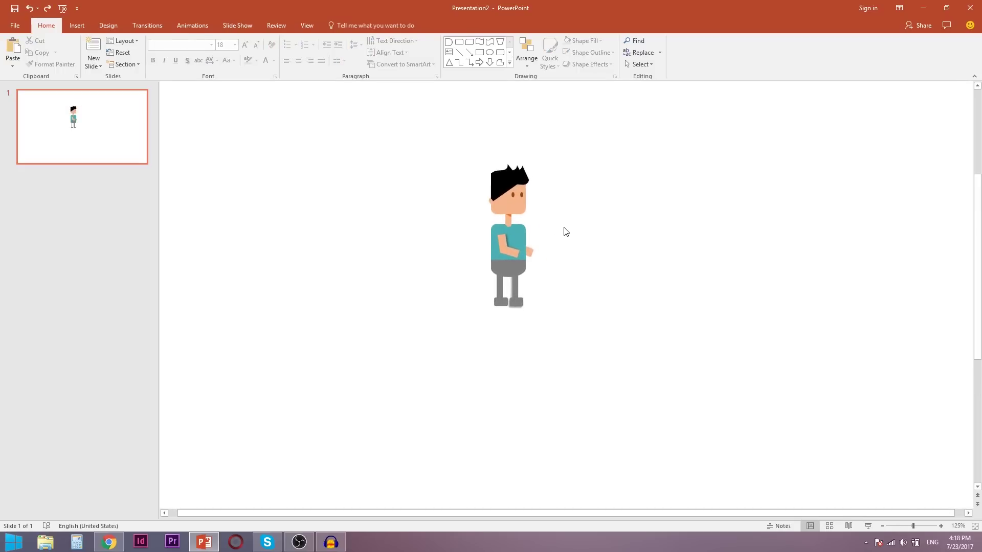
key(alt)
key(alt)
key(alt)
key(alt)
ctrl+scroll(582, 208, down, 2)
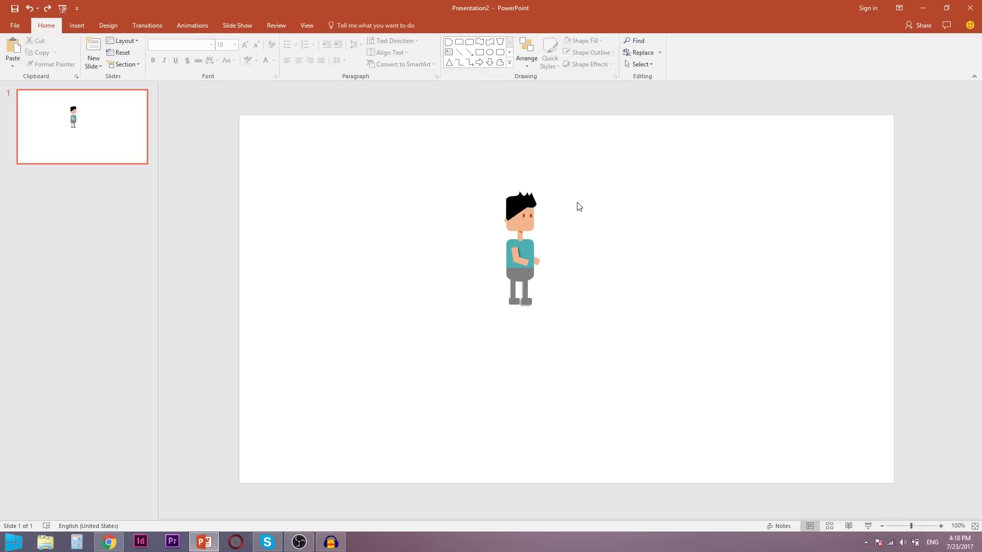
Apply a Spin emphasis animation to the arm group.
click(513, 299)
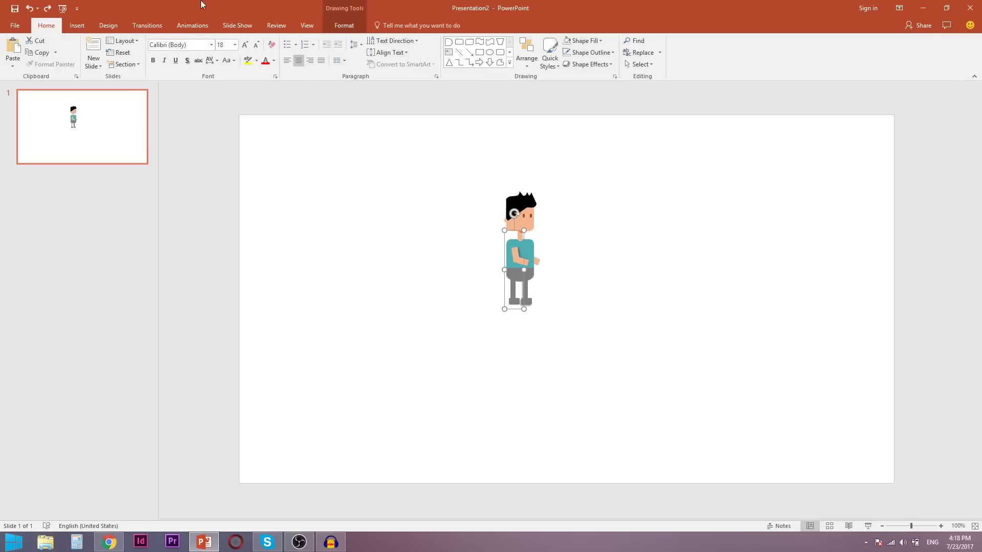
click(195, 26)
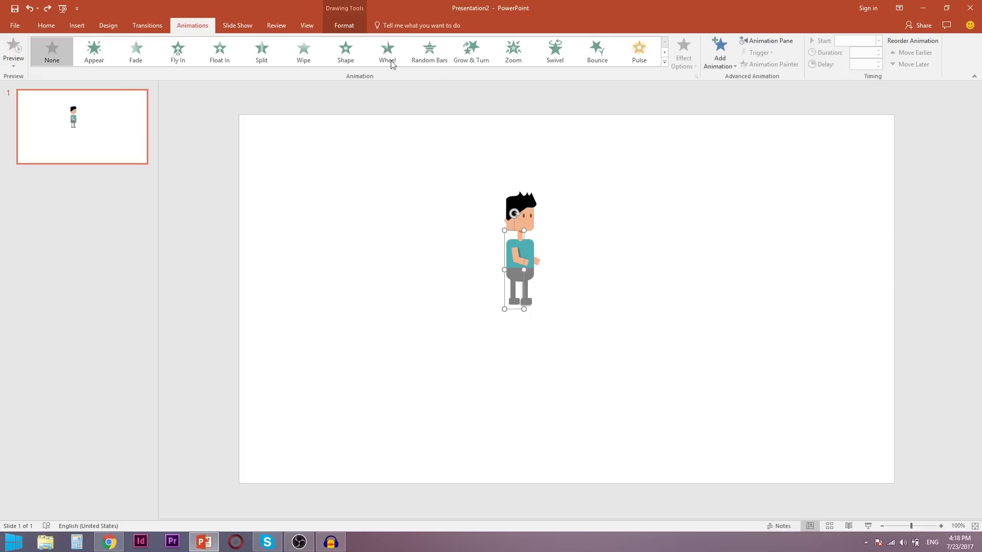
click(719, 68)
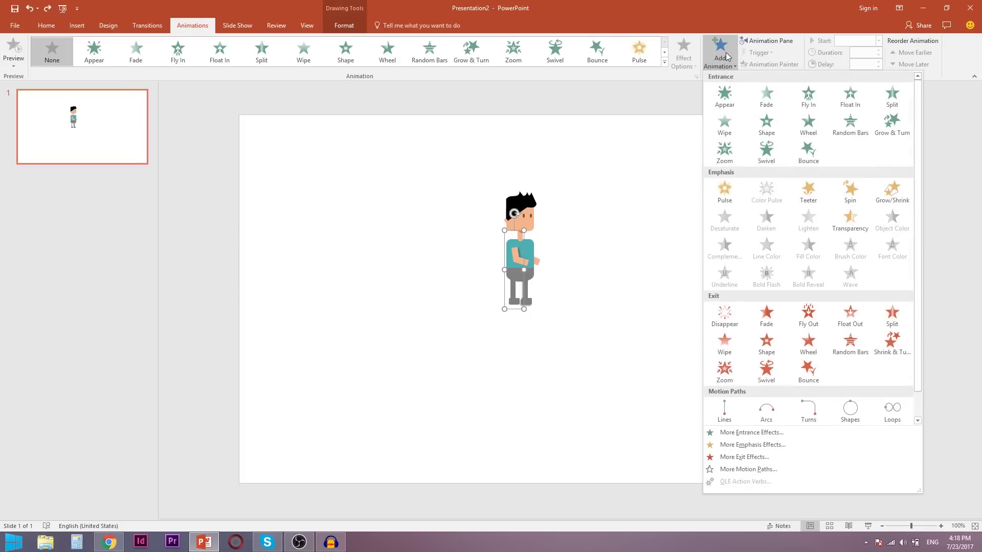
click(782, 444)
click(429, 208)
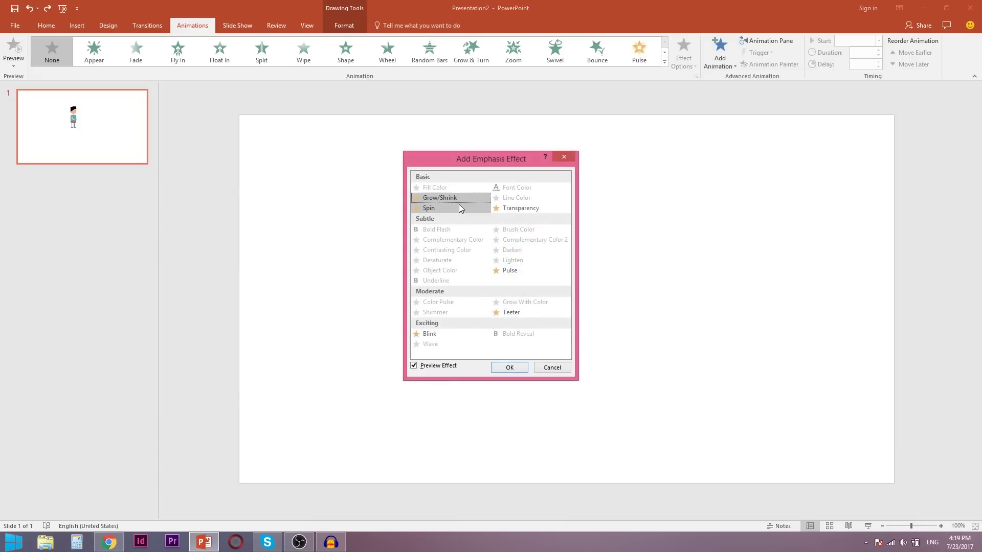
click(510, 368)
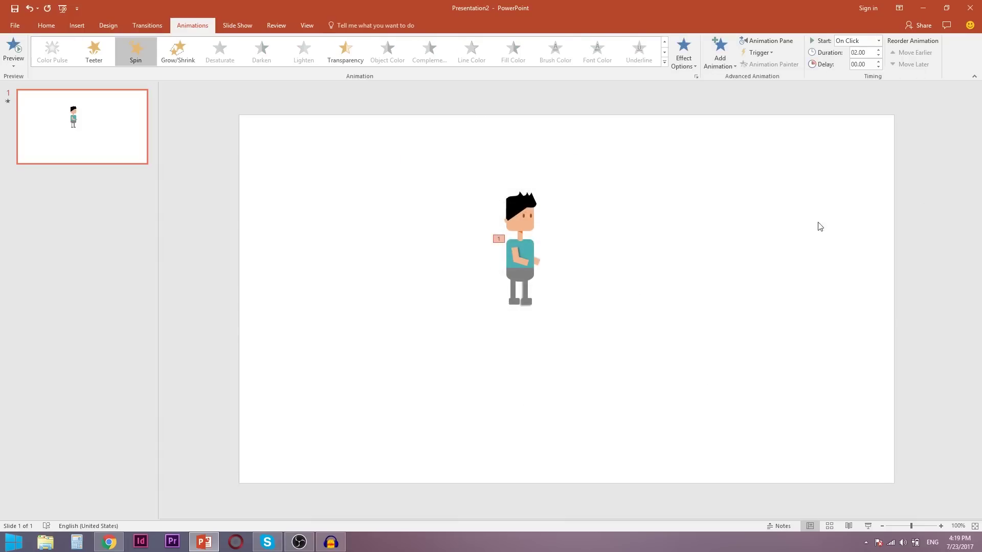
Set the Group 25 Spin animation's duration to 0.40 seconds.
click(783, 43)
right_click(909, 129)
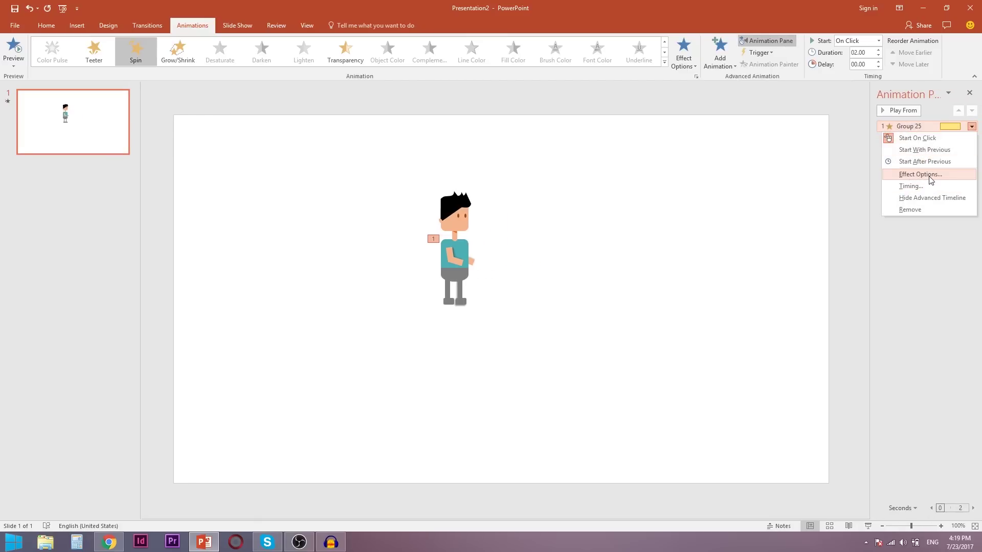
click(865, 54)
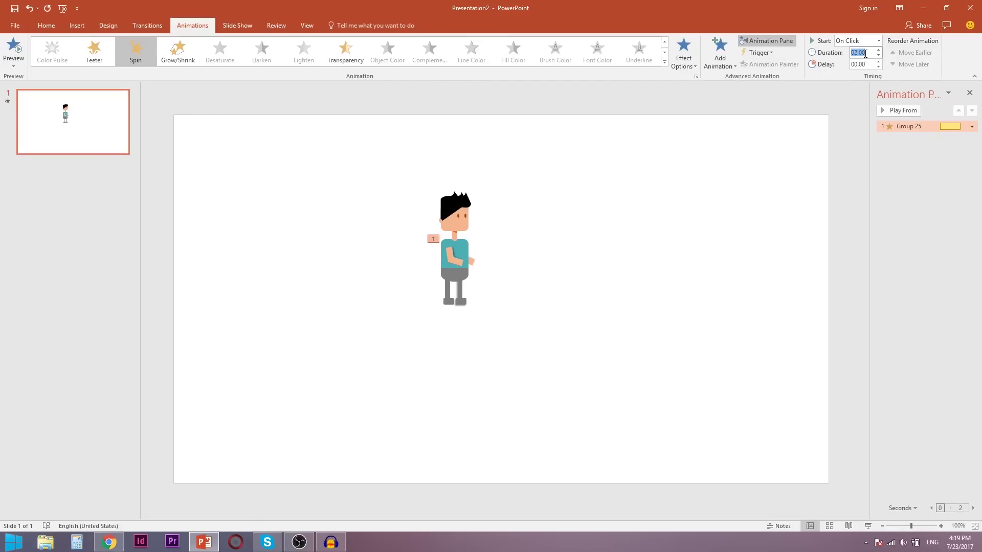
key(BackSpace)
text(00.4)
key(Return)
Choose the custom 360° spin amount in the Spin effect settings.
click(972, 127)
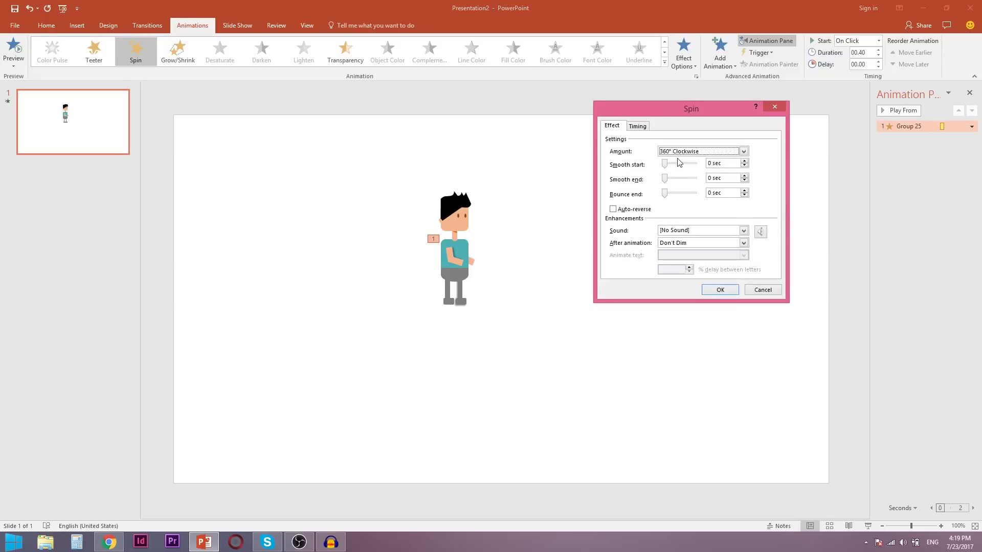
click(680, 152)
click(719, 209)
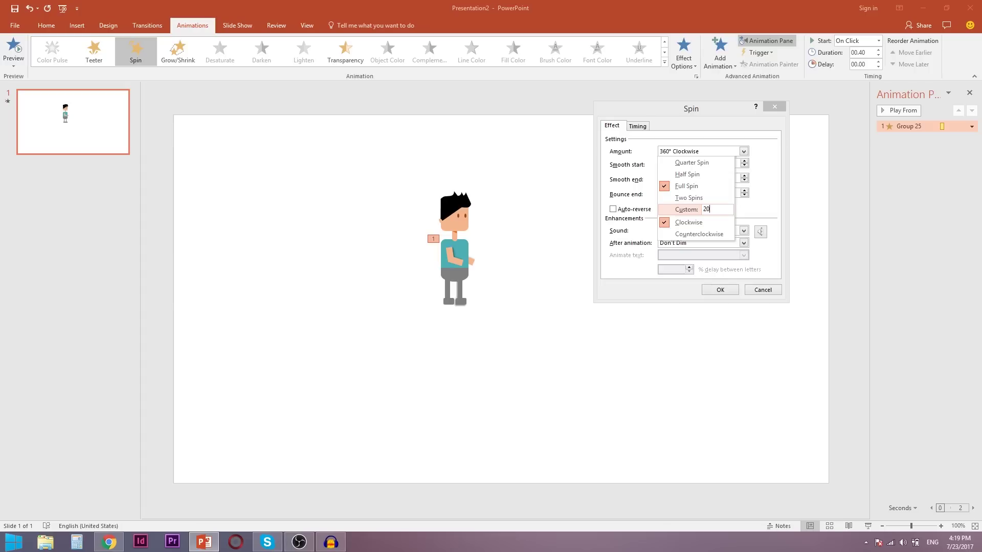
Give the leg group's Spin a custom 20° amount with auto-reverse, repeating 10 times.
key(Return)
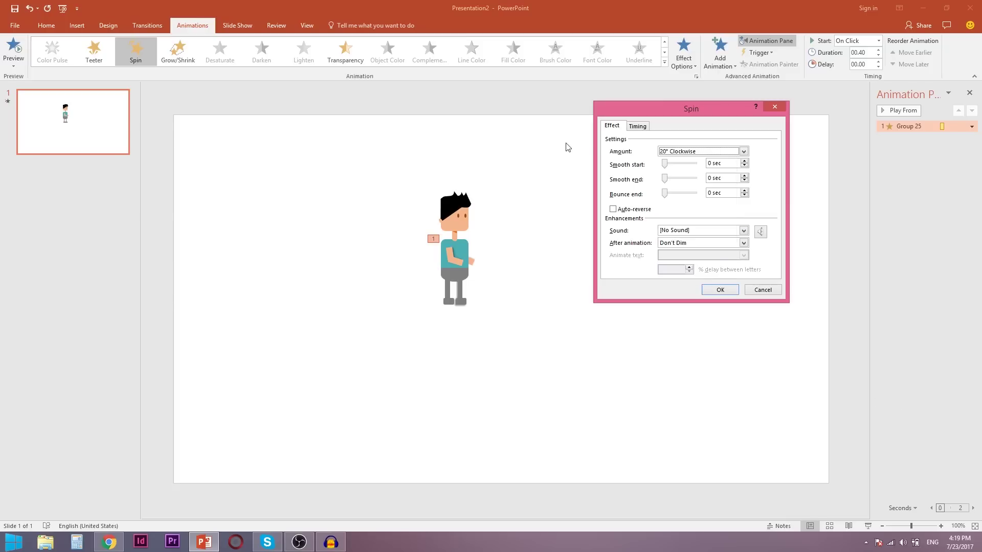
click(646, 214)
click(637, 127)
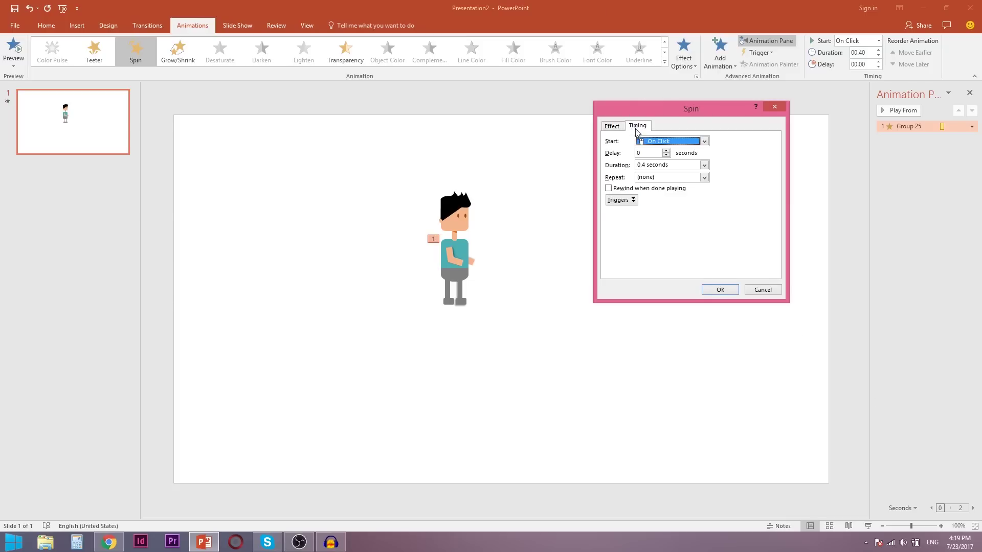
click(705, 177)
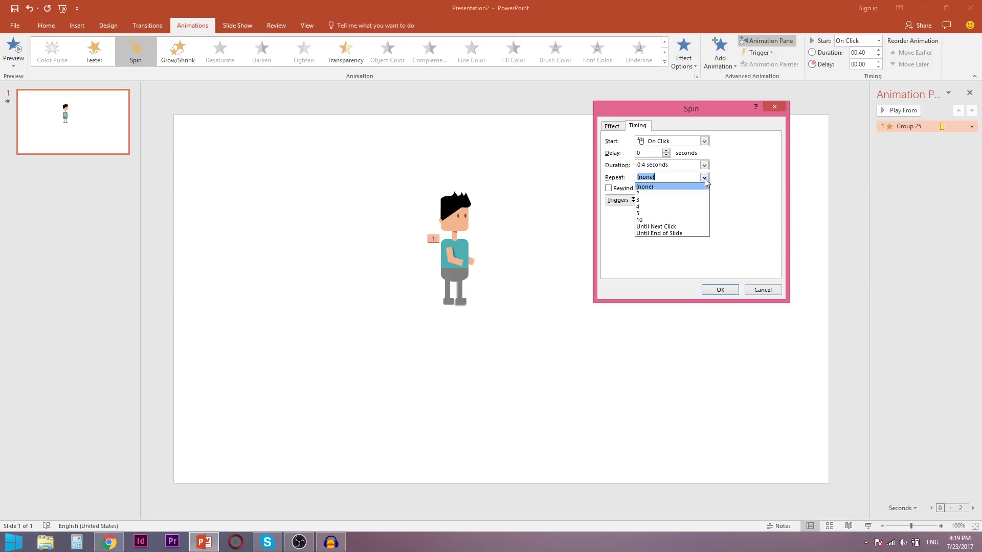
click(670, 221)
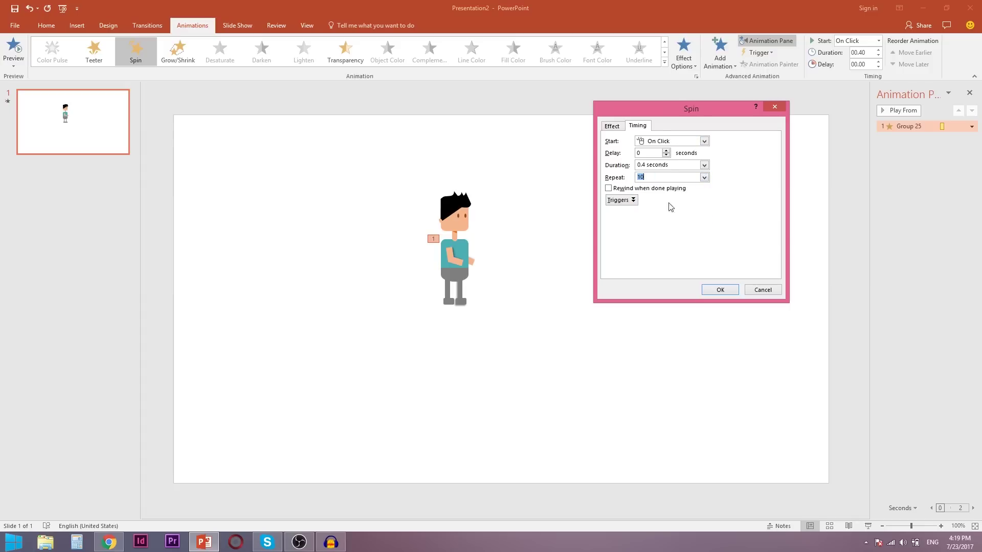
click(720, 290)
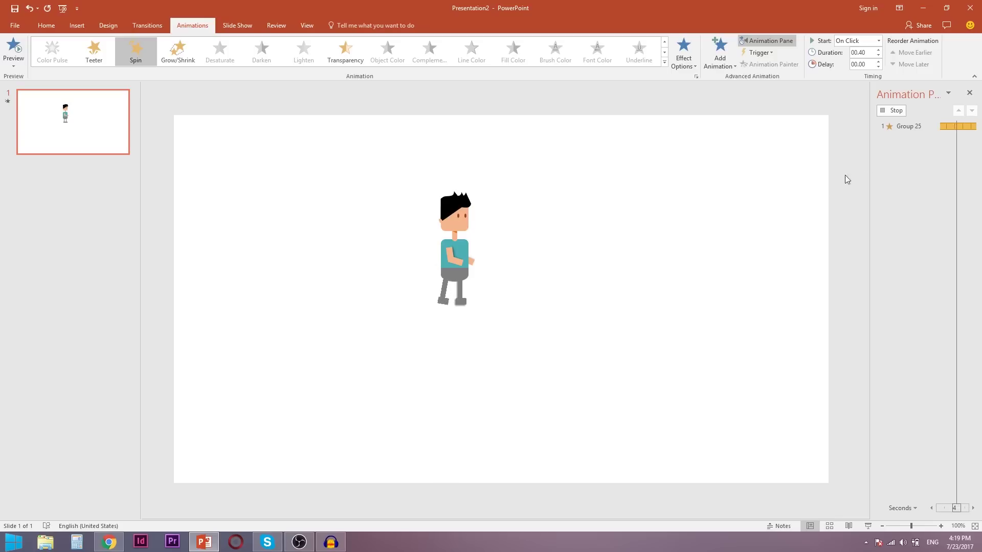
Test the leg spin as Counterclockwise, preview it, then stop the preview.
right_click(913, 127)
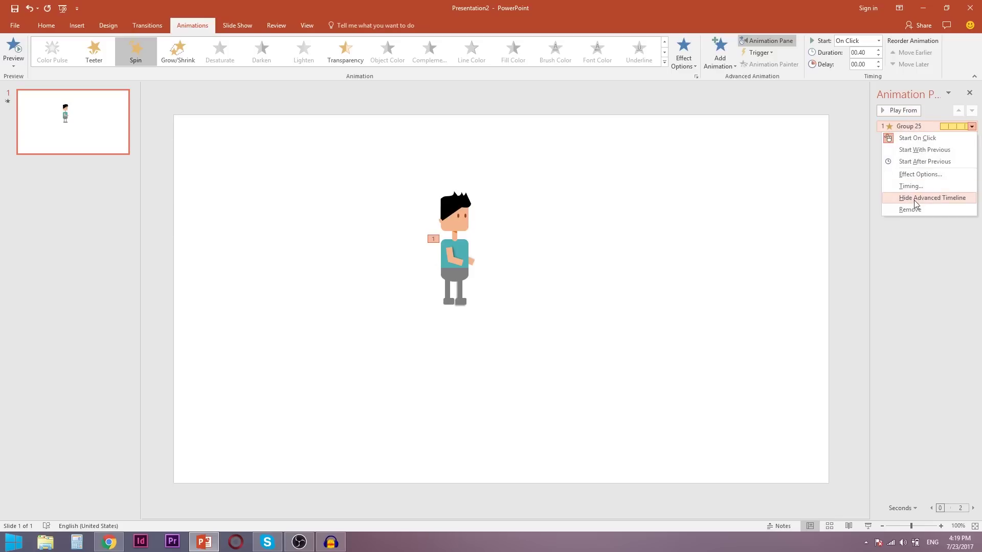
click(918, 174)
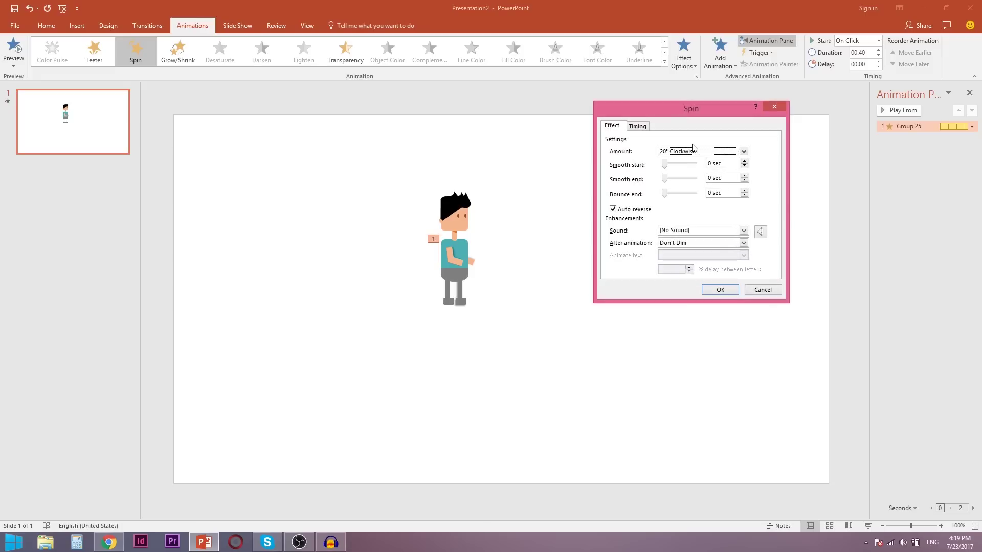
click(697, 153)
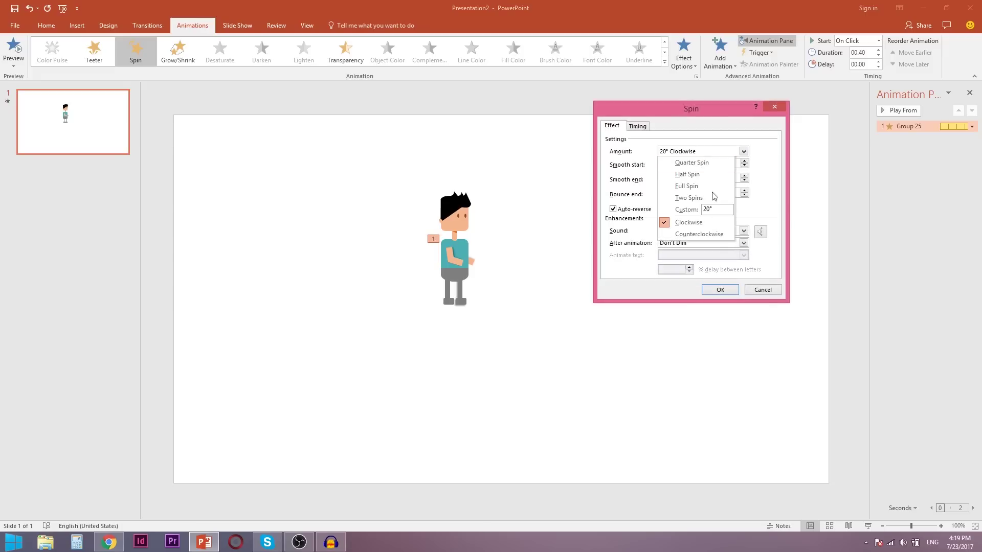
click(718, 236)
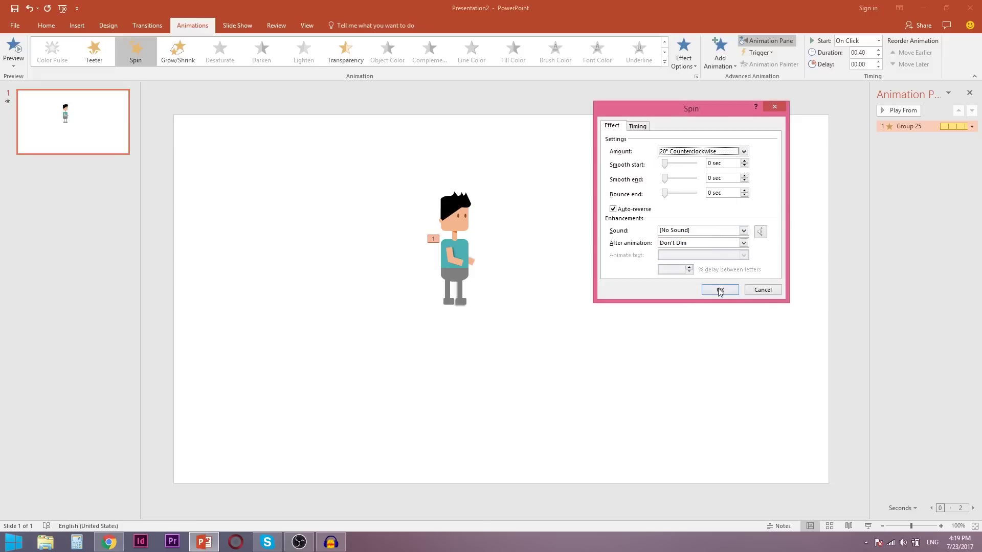
click(720, 290)
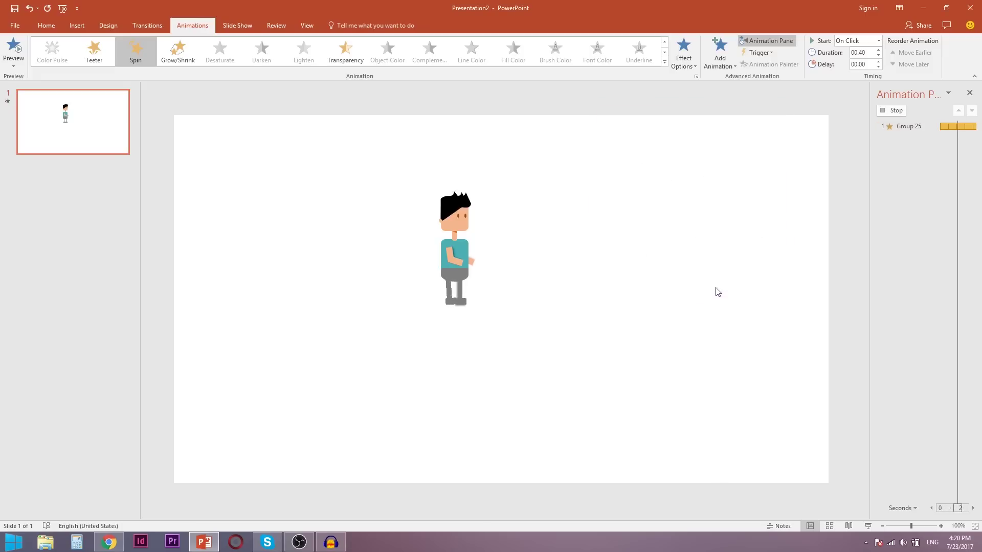
click(890, 111)
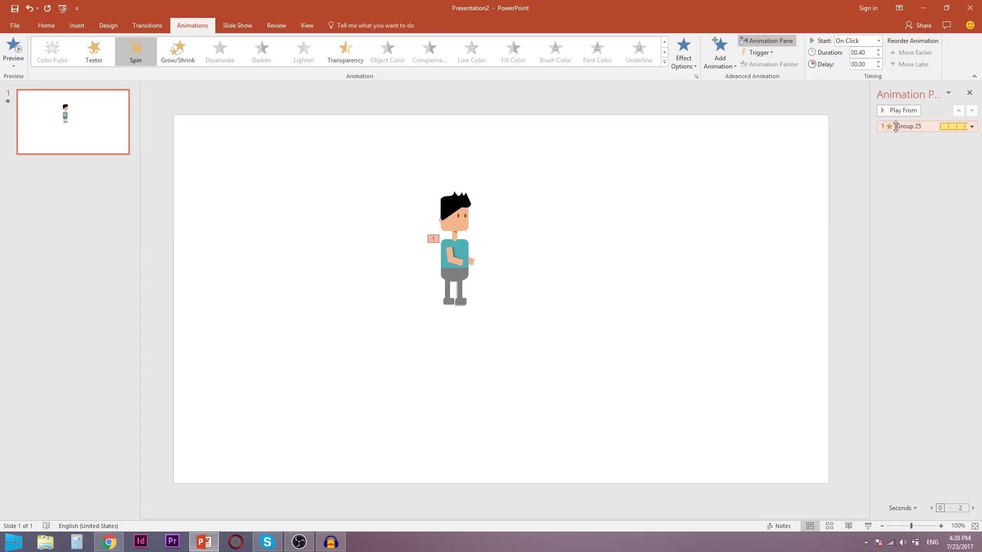
Switch the Group 25 spin back to Clockwise and preview it.
right_click(895, 125)
click(913, 175)
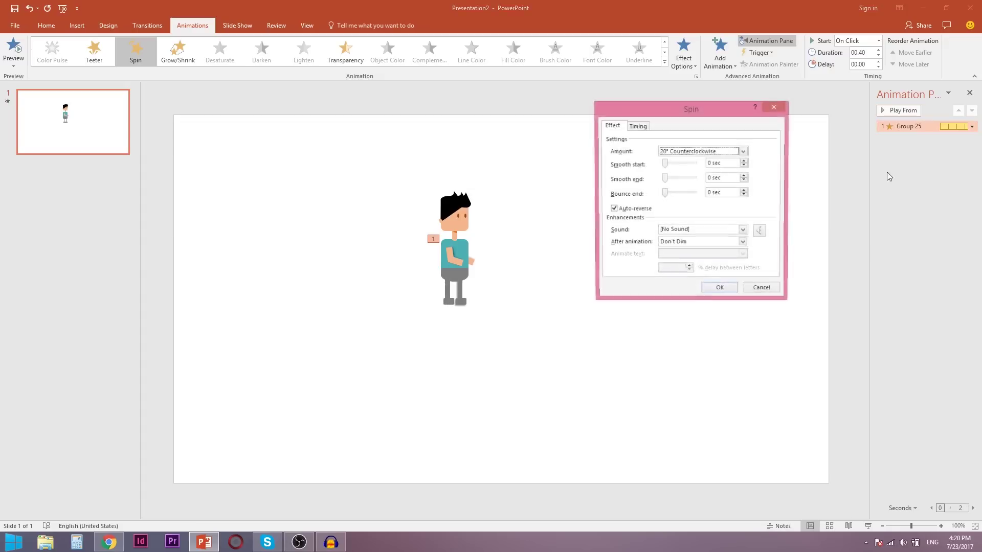
click(714, 152)
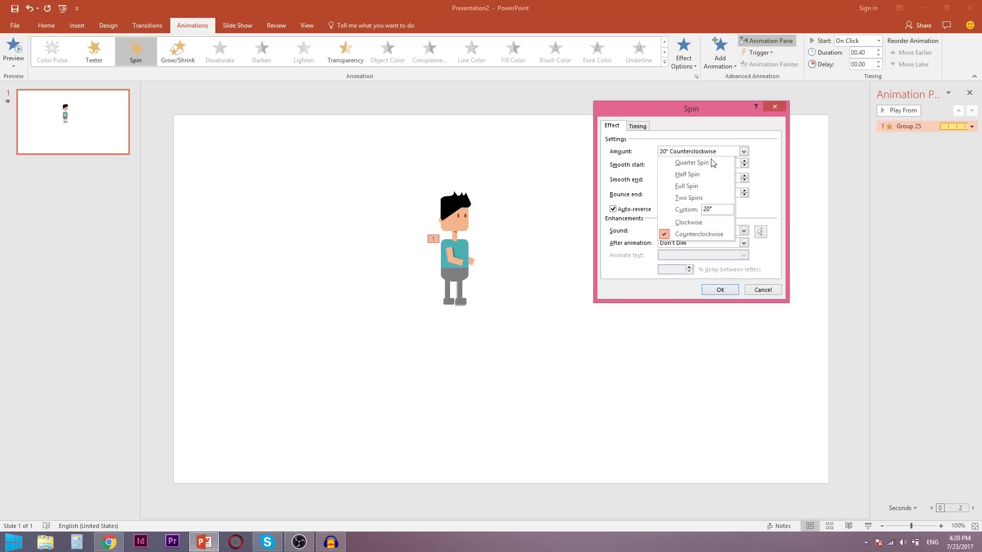
click(687, 223)
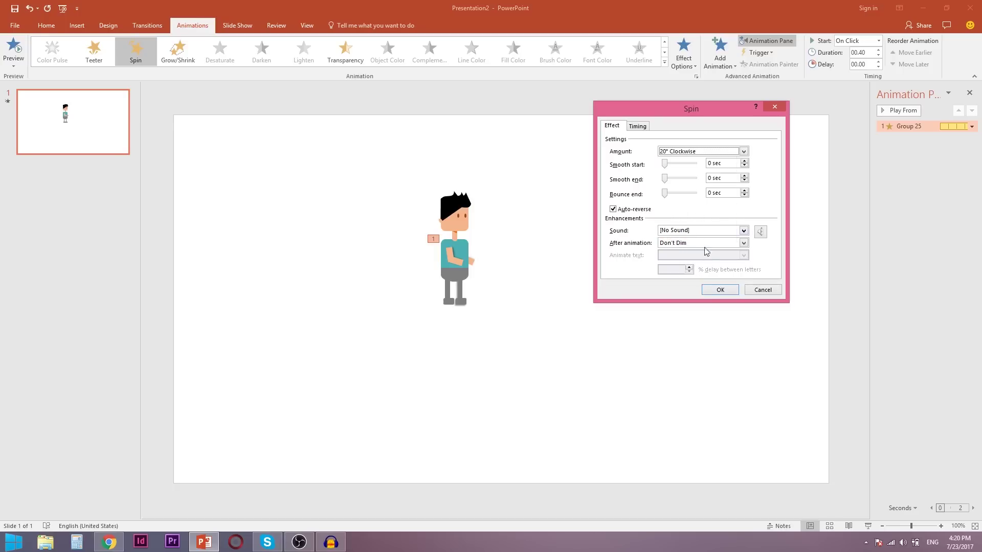
click(716, 290)
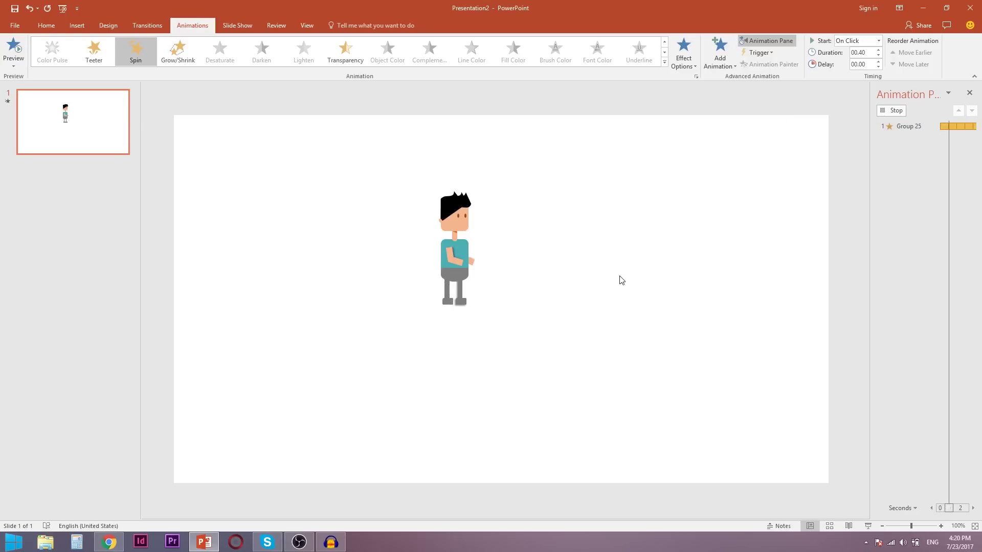
Select the animated leg group on the figure.
click(443, 289)
click(451, 285)
shift+click(450, 284)
click(465, 290)
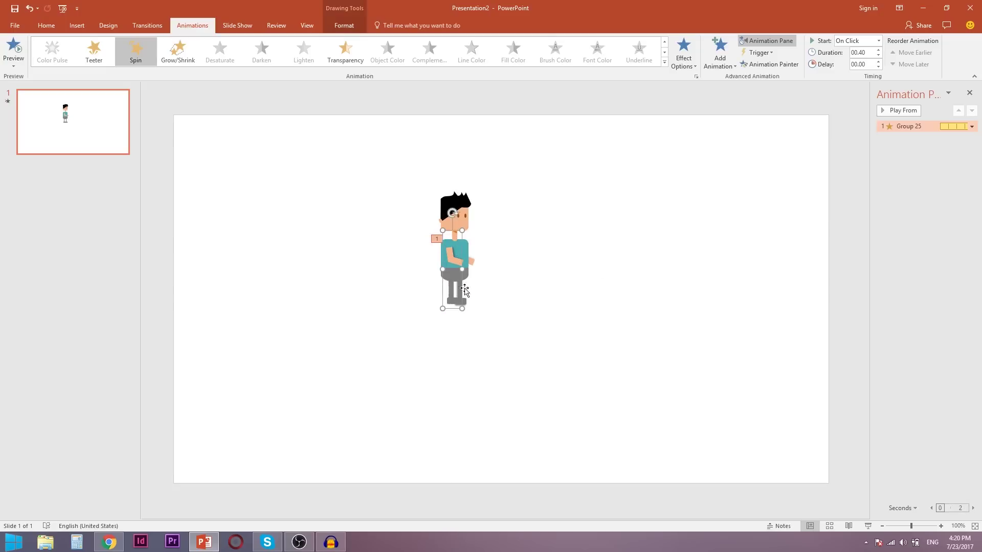
Zoom in and nudge the left leg up-left and the right leg slightly left.
ctrl+scroll(469, 263, up, 10)
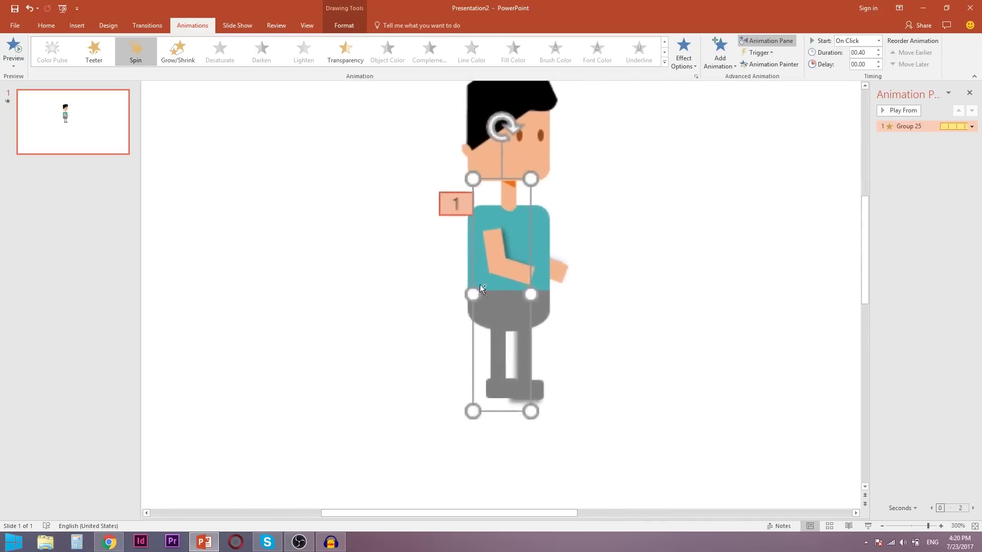
drag(498, 359, 498, 358)
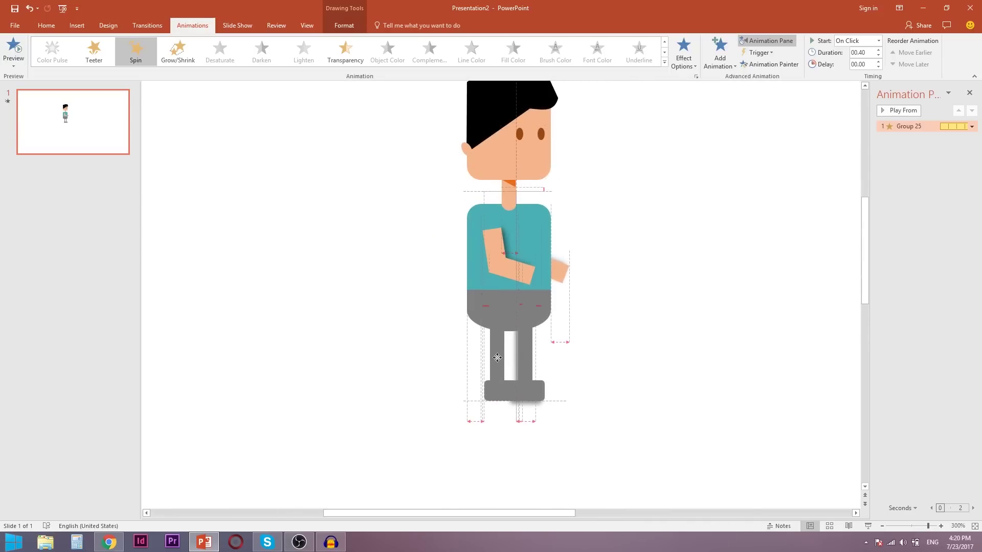
click(528, 364)
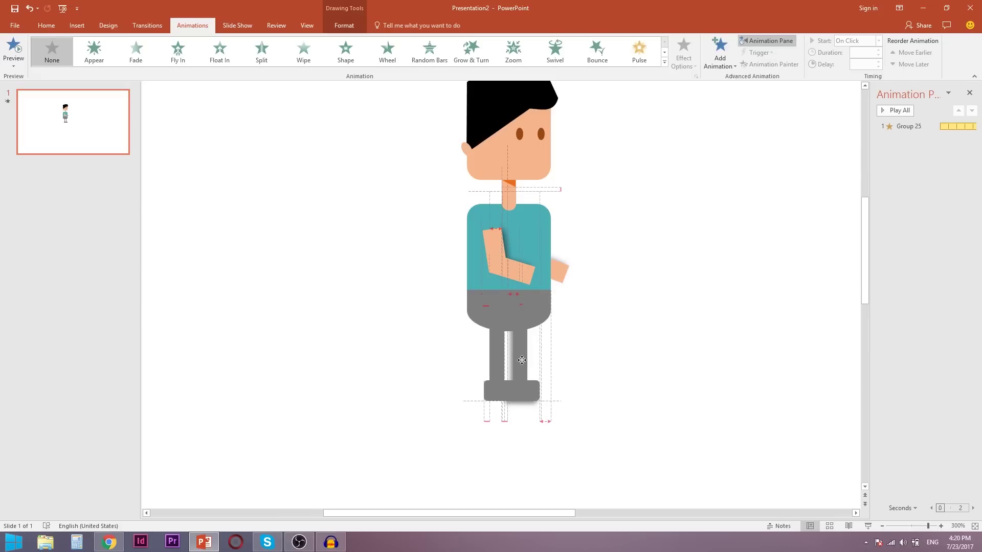
drag(527, 361, 524, 362)
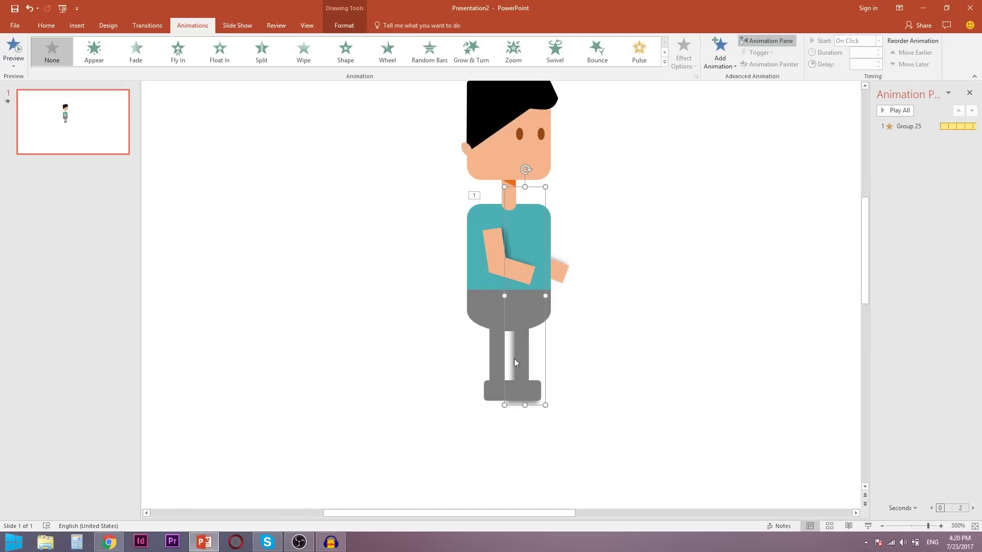
Copy the spinning leg's animation onto the other leg with Animation Painter.
click(588, 360)
click(500, 362)
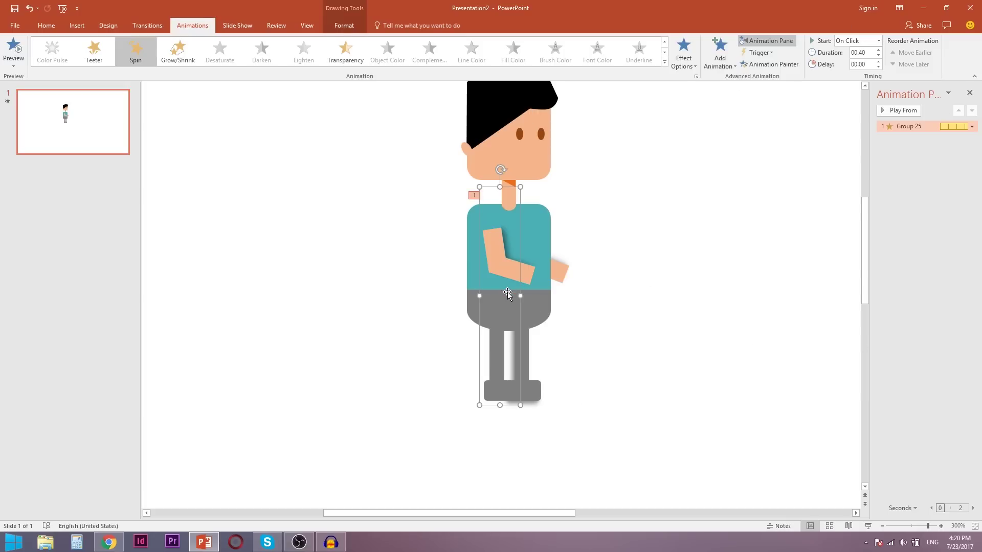
click(775, 66)
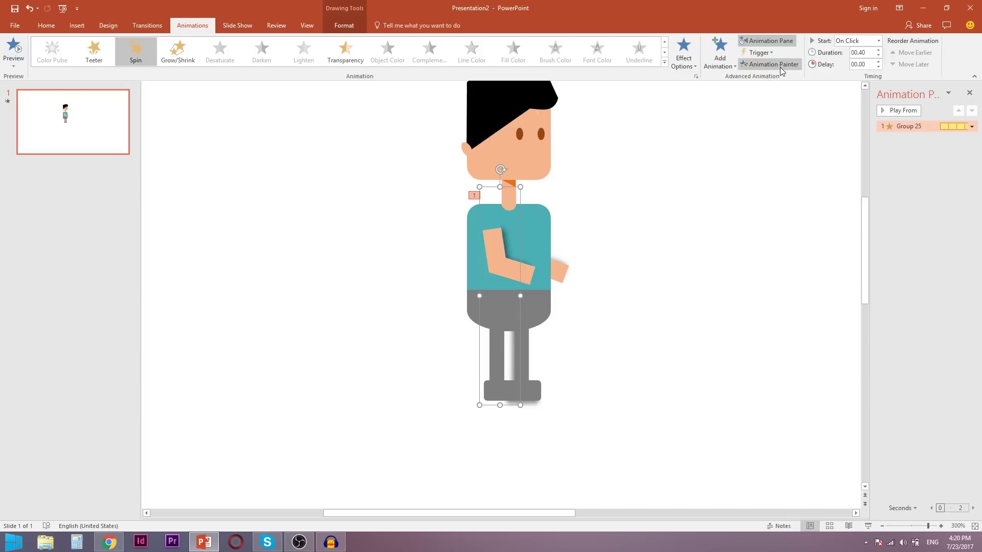
click(528, 357)
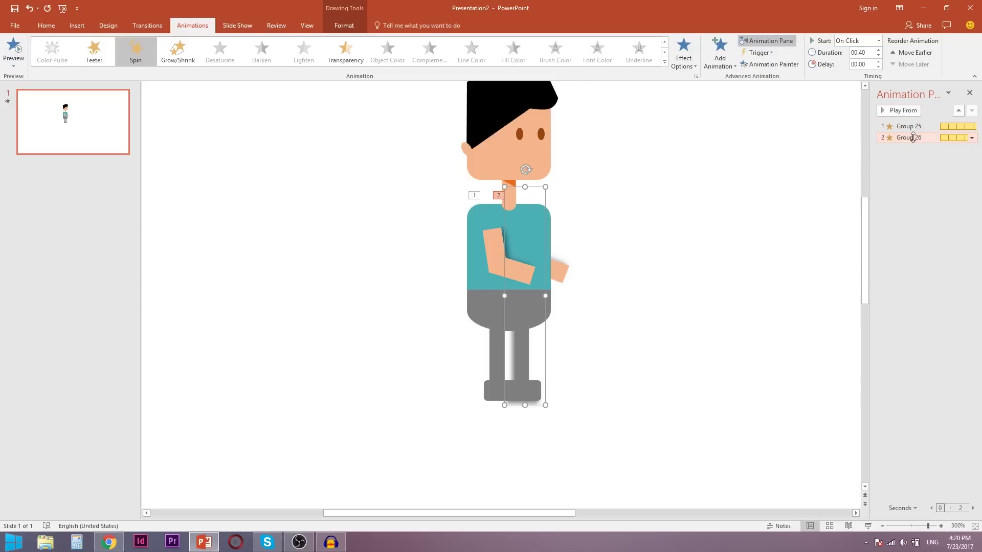
Set Group 26's Spin to start With Previous and preview from Group 25.
click(913, 137)
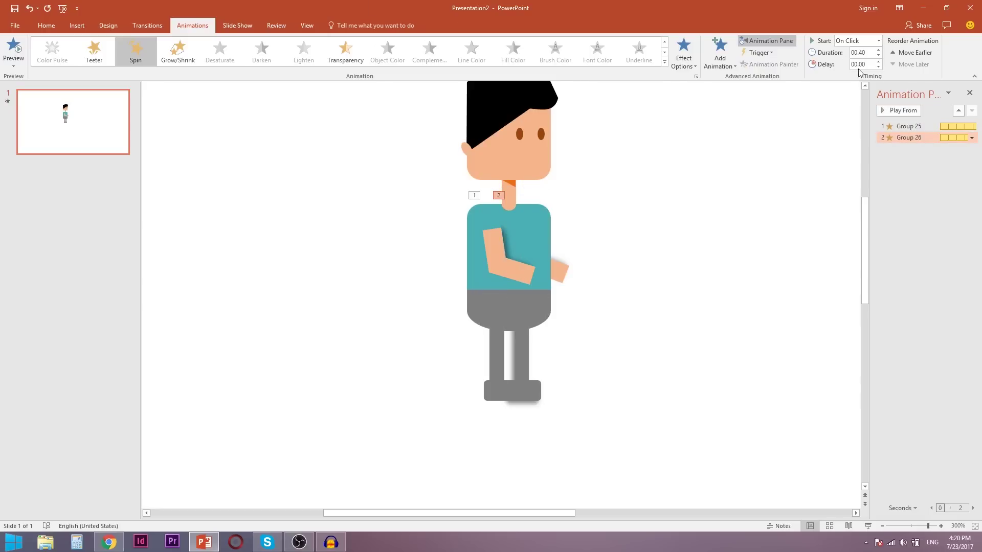
click(864, 42)
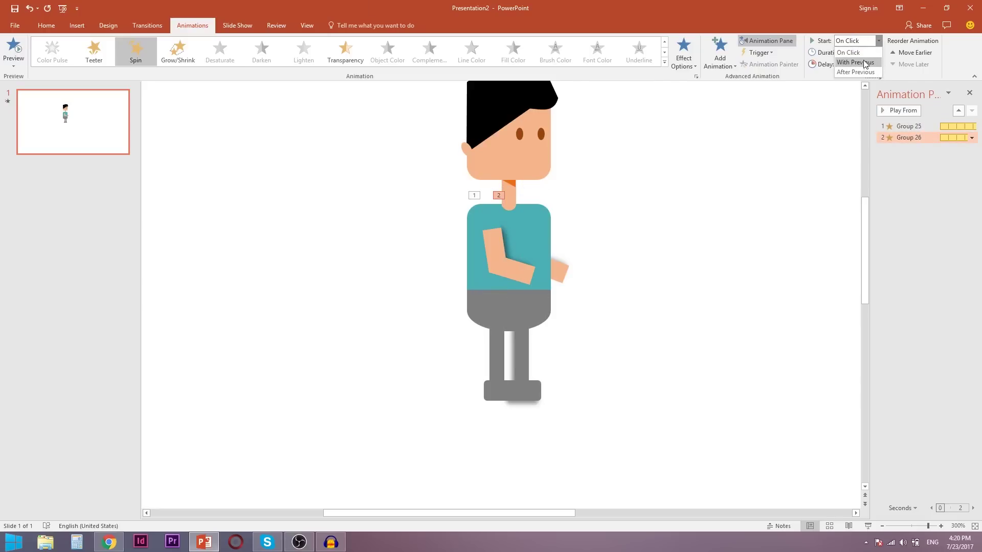
click(855, 62)
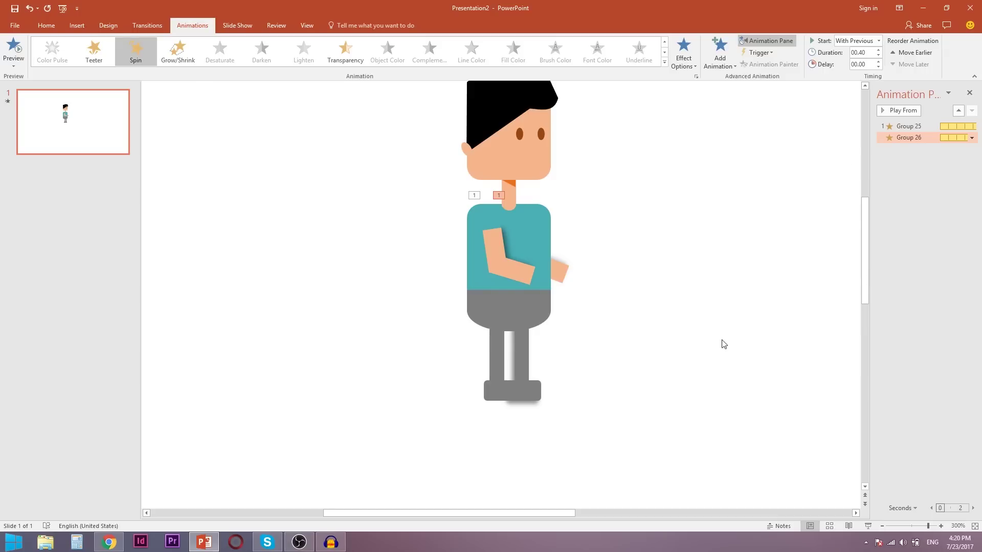
click(907, 127)
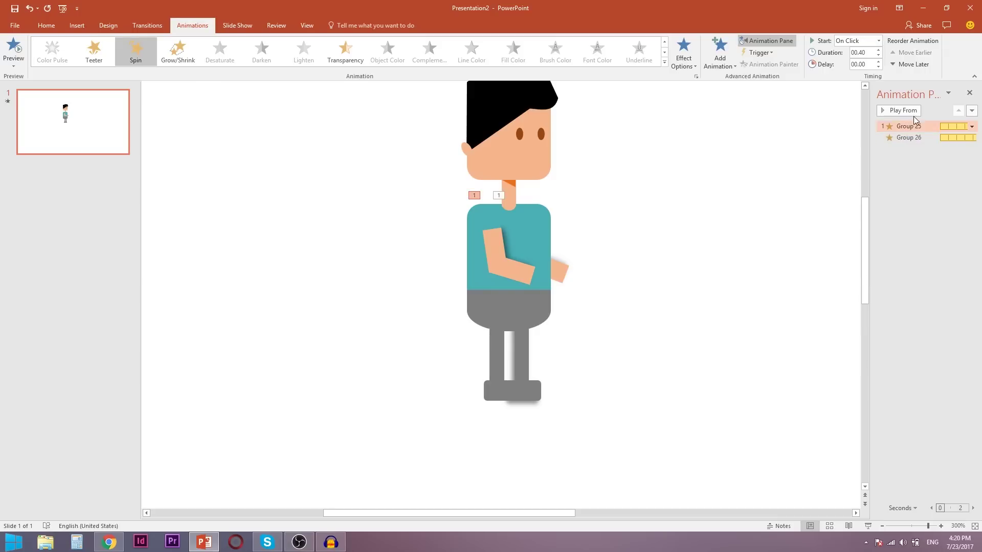
click(903, 111)
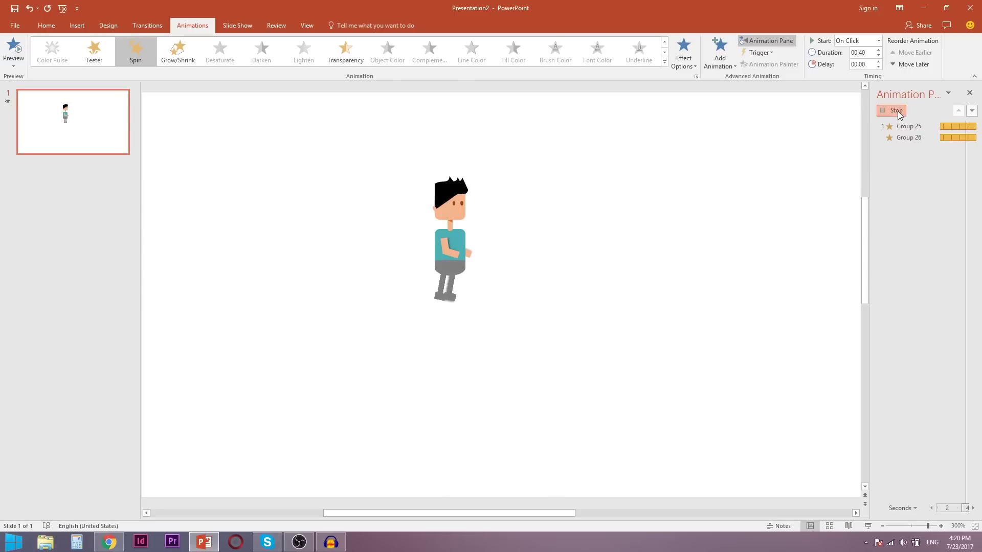
click(923, 137)
click(972, 137)
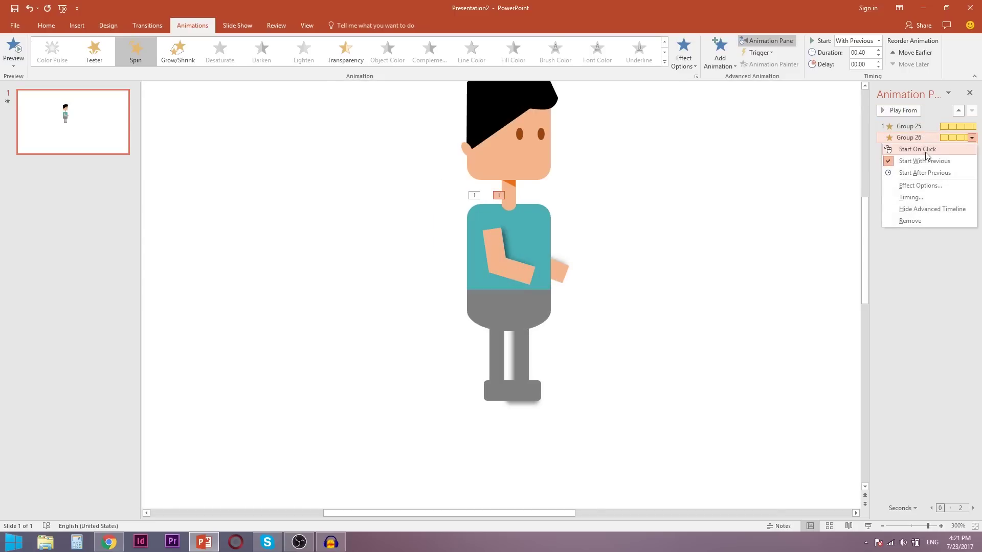
click(910, 185)
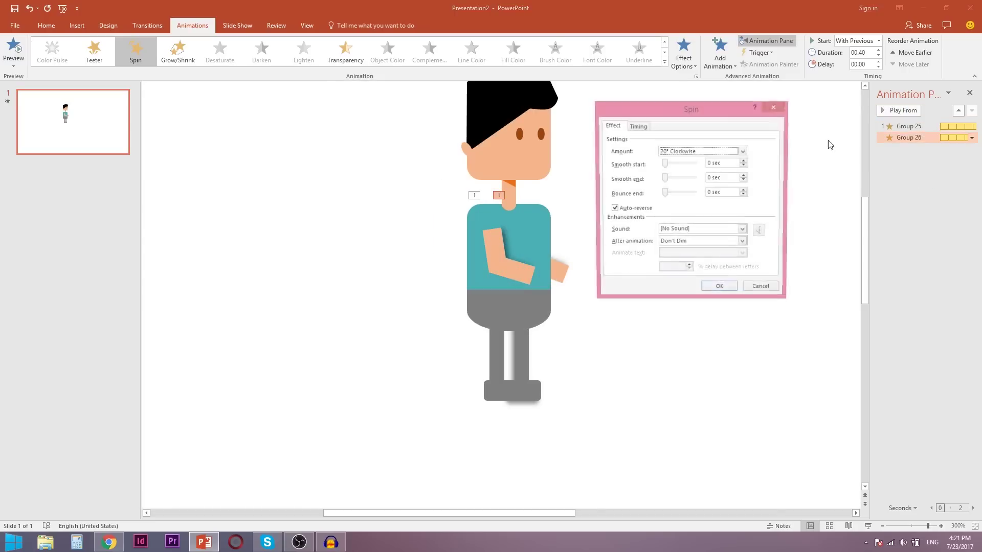
click(708, 152)
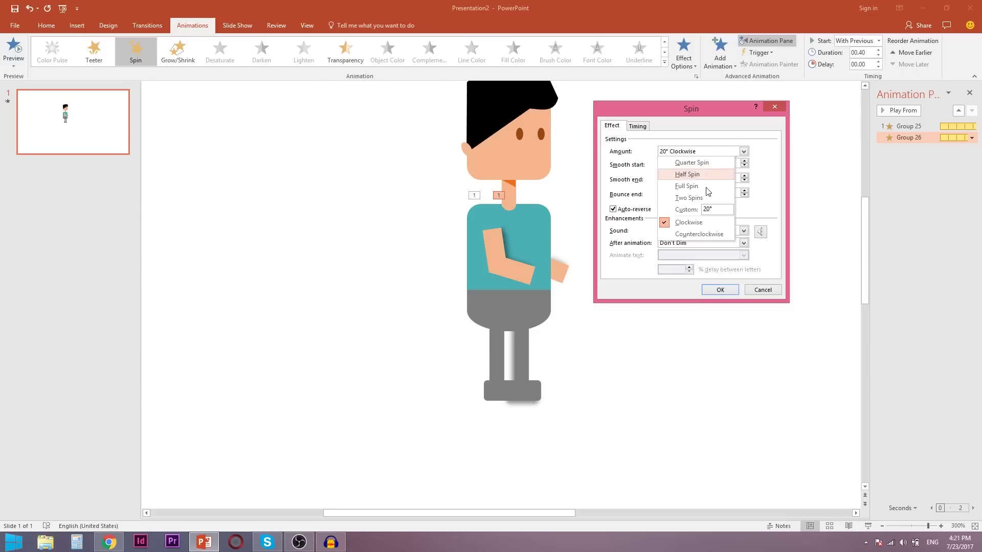
click(711, 234)
click(720, 289)
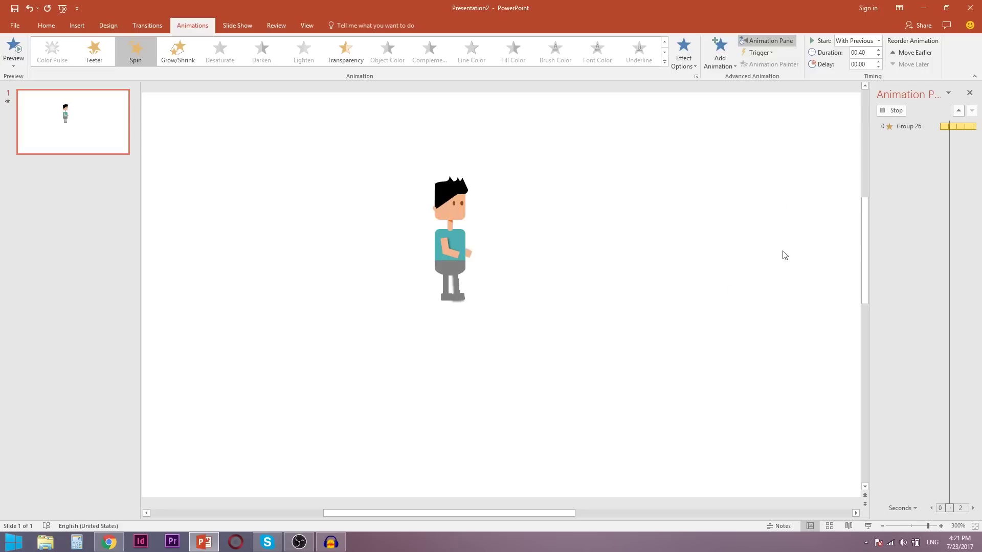
click(906, 126)
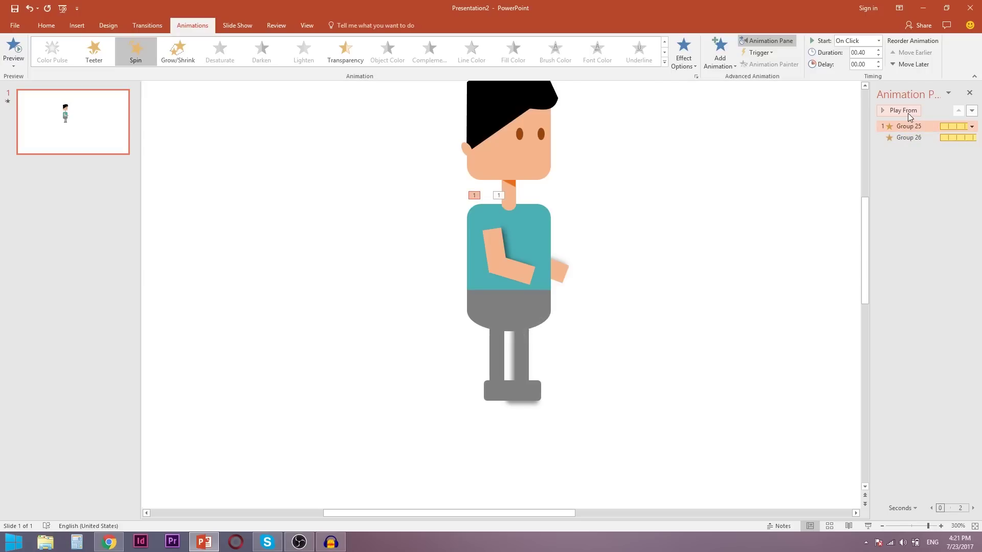
click(908, 116)
Copy the legs' spin onto the arm group and the forearm group with Animation Painter.
click(494, 262)
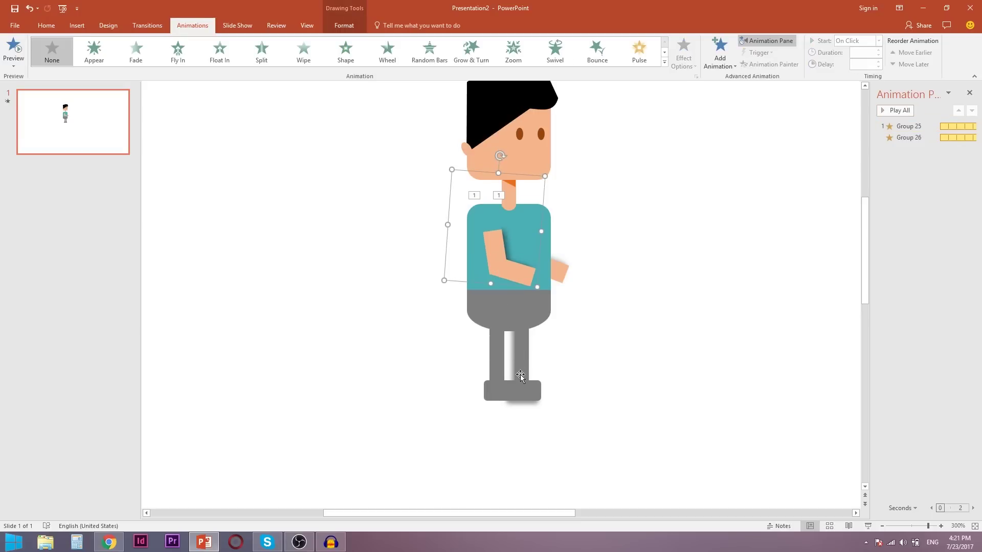
click(496, 352)
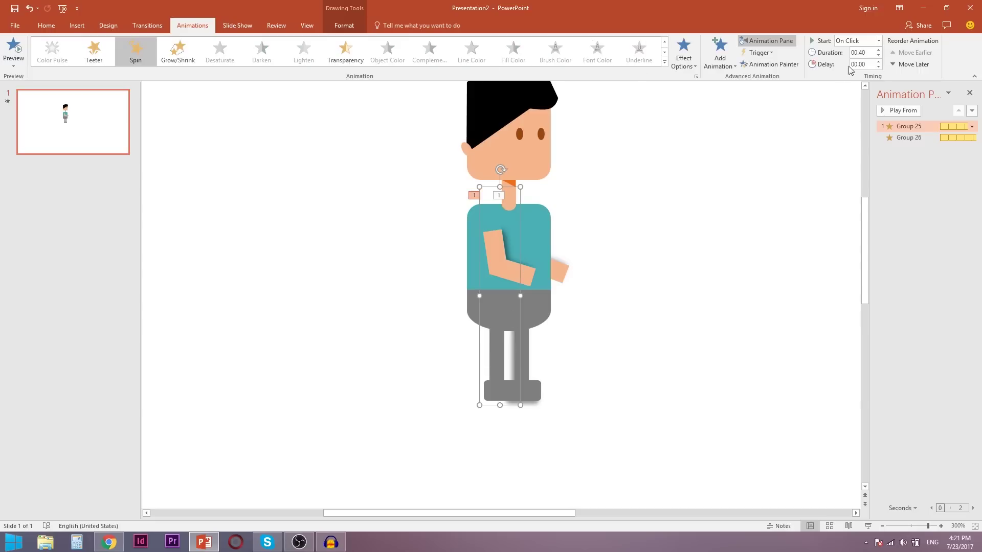
click(772, 65)
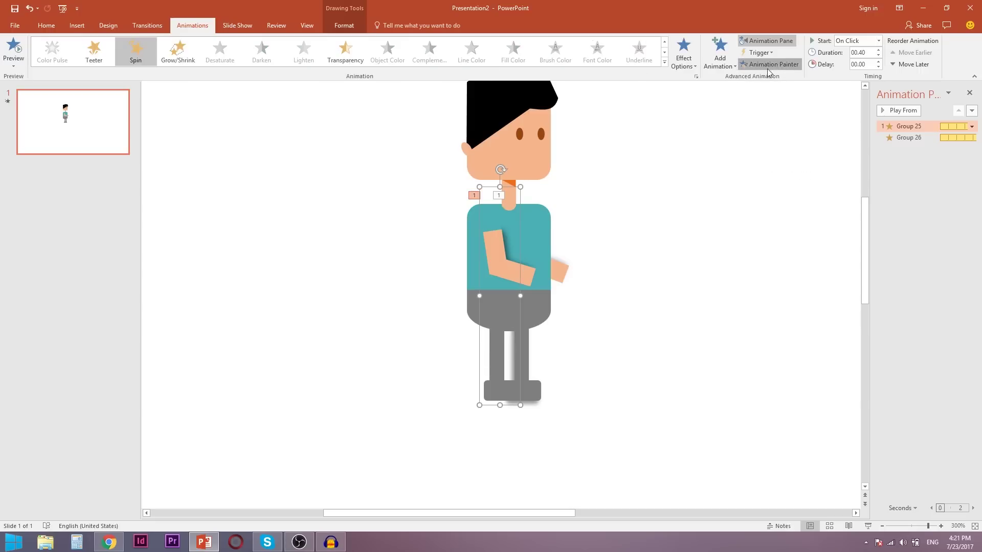
click(560, 277)
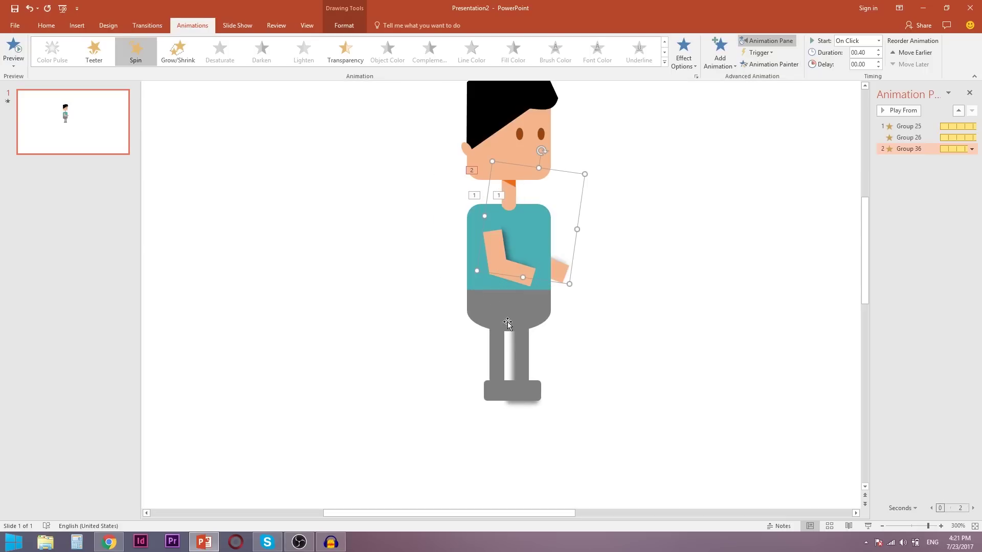
click(526, 346)
click(782, 65)
click(492, 244)
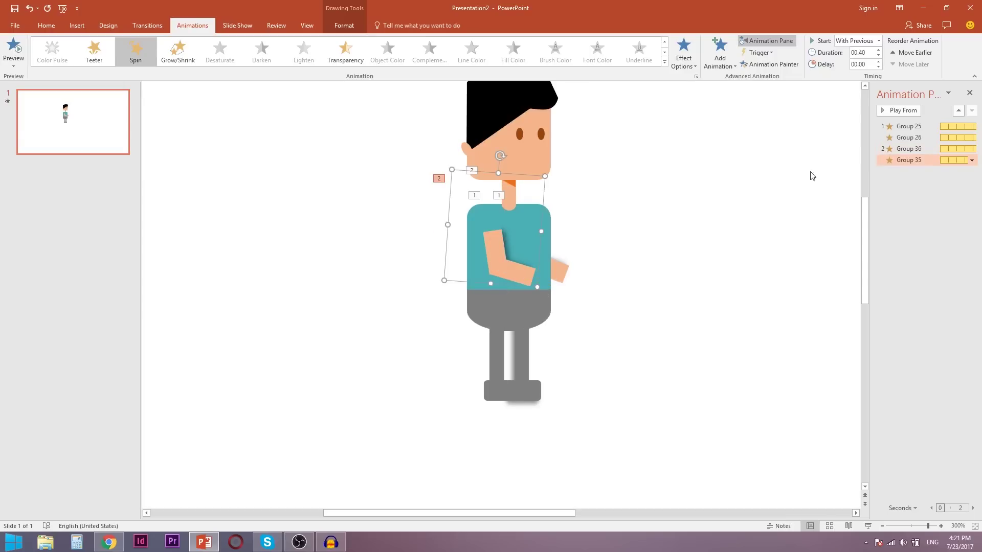
Set the arm animation to start With Previous and preview the walk from the first leg.
click(915, 123)
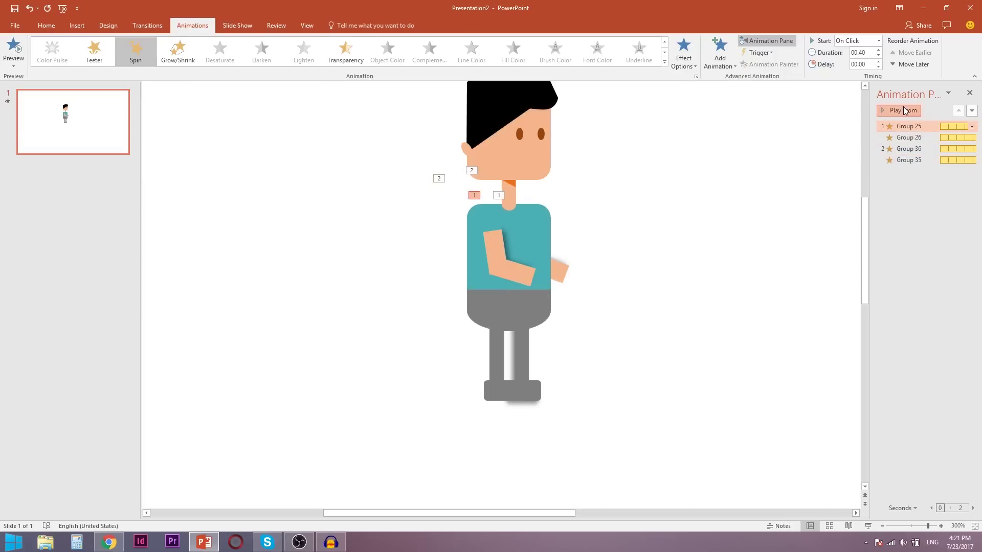
click(904, 111)
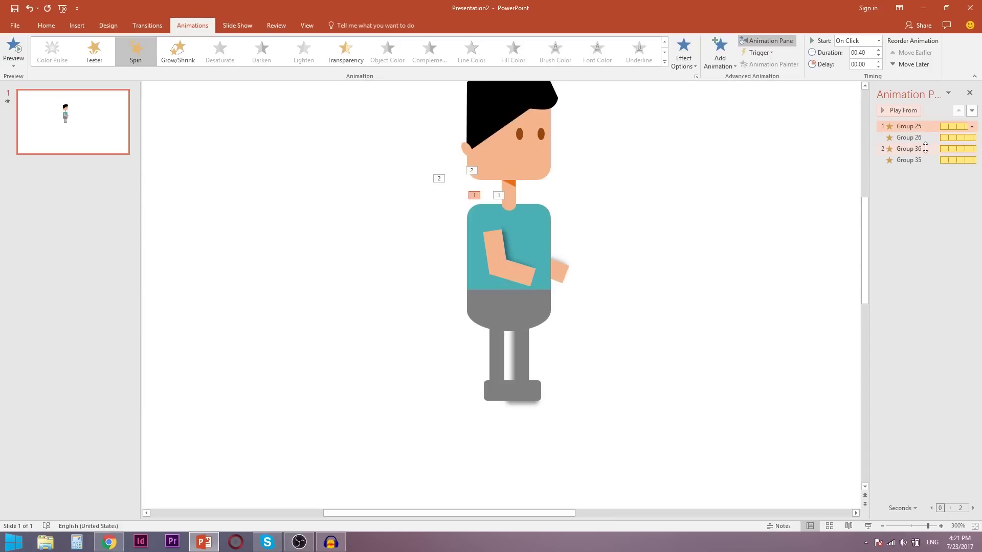
click(859, 40)
click(855, 60)
click(916, 126)
click(914, 112)
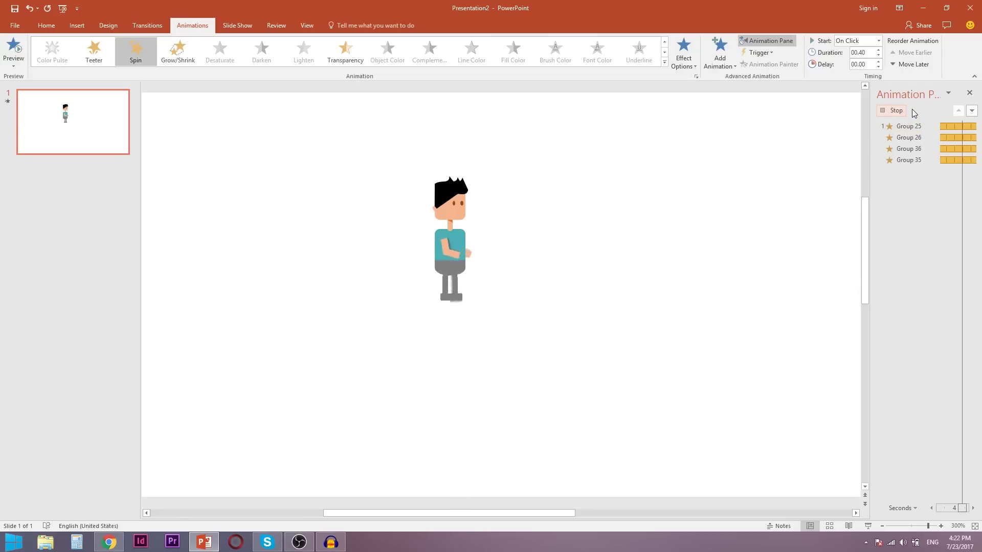
Stop the preview and drag the left and right leg groups slightly into place.
click(881, 110)
click(498, 360)
drag(498, 358, 522, 360)
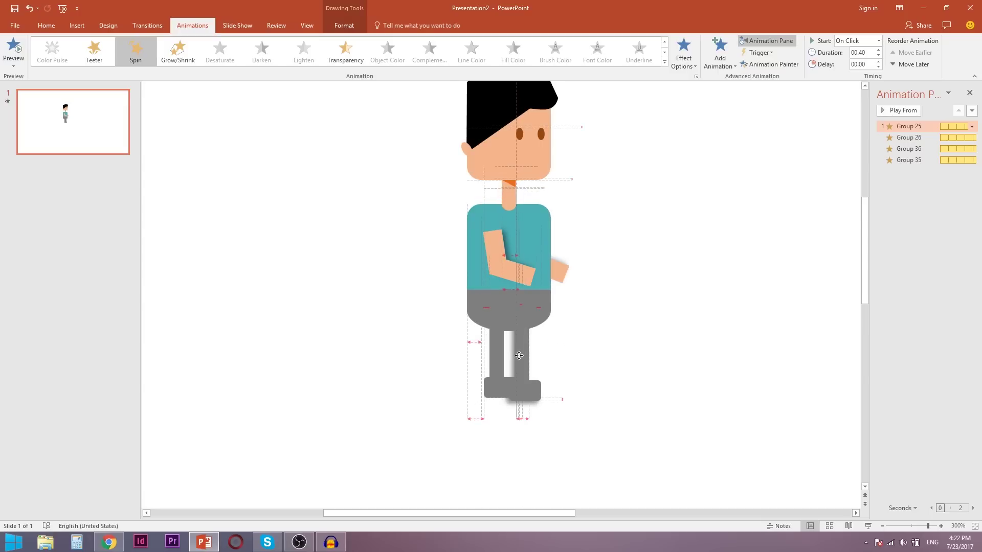
drag(523, 360, 523, 361)
click(539, 388)
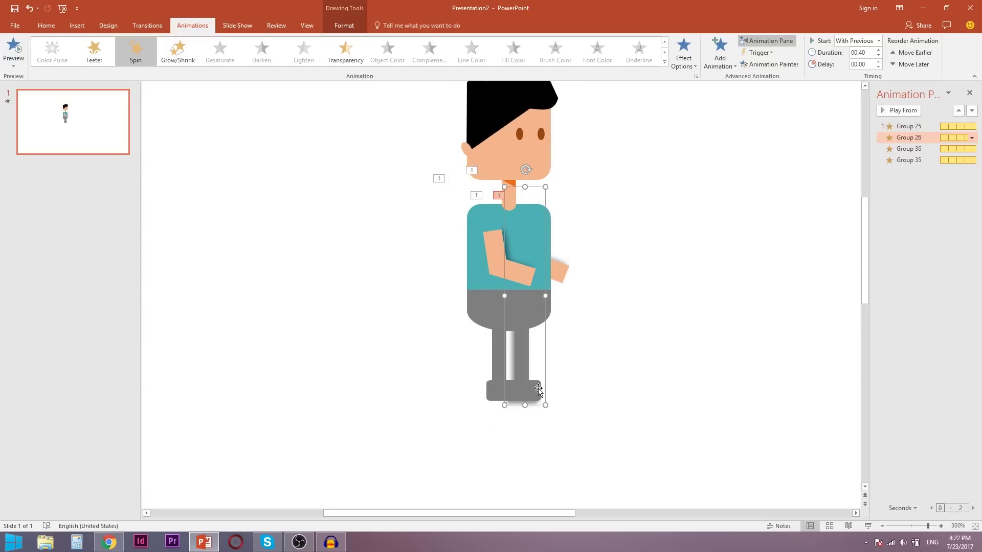
drag(541, 390, 543, 392)
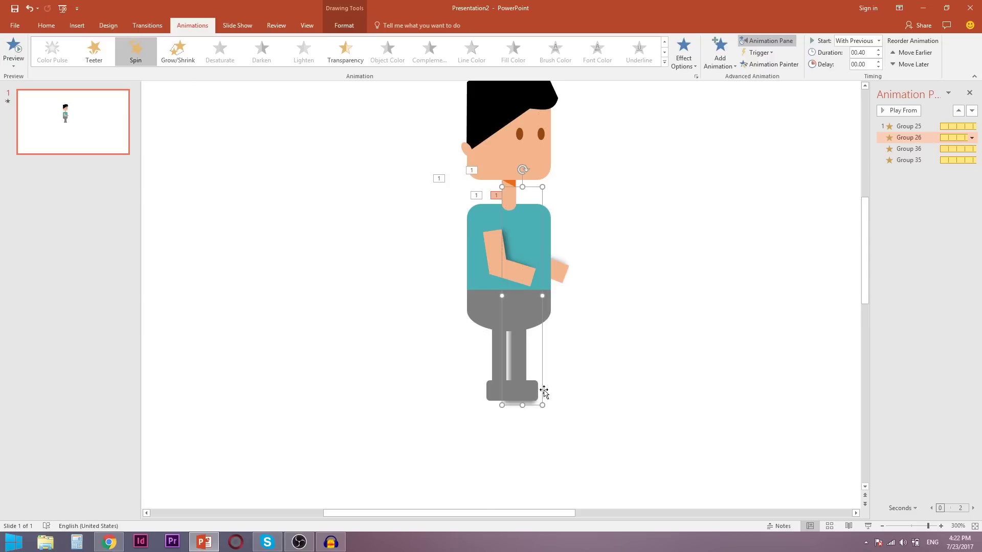
Preview the walk from the first leg animation, then select the head group.
click(901, 126)
click(903, 110)
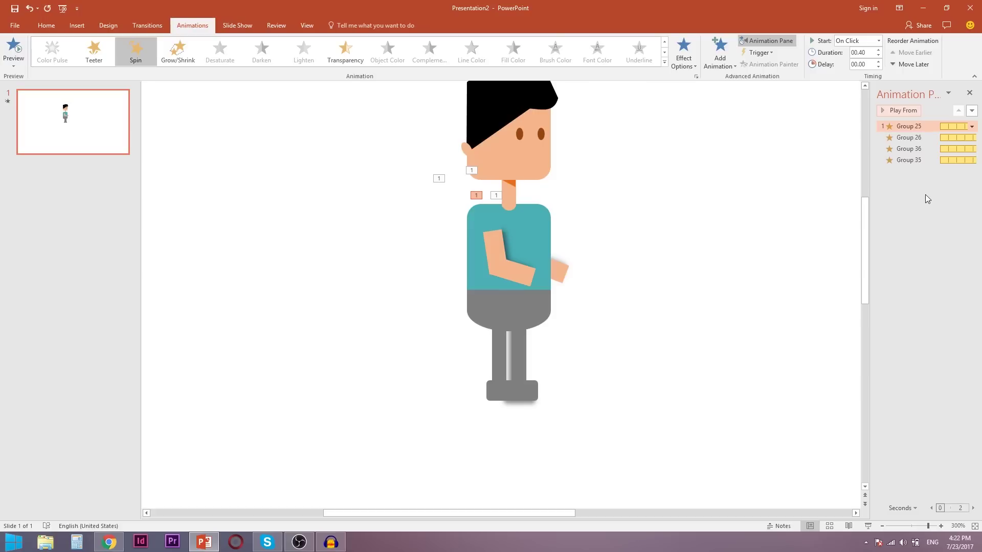
click(547, 150)
scroll(624, 312, up, 2)
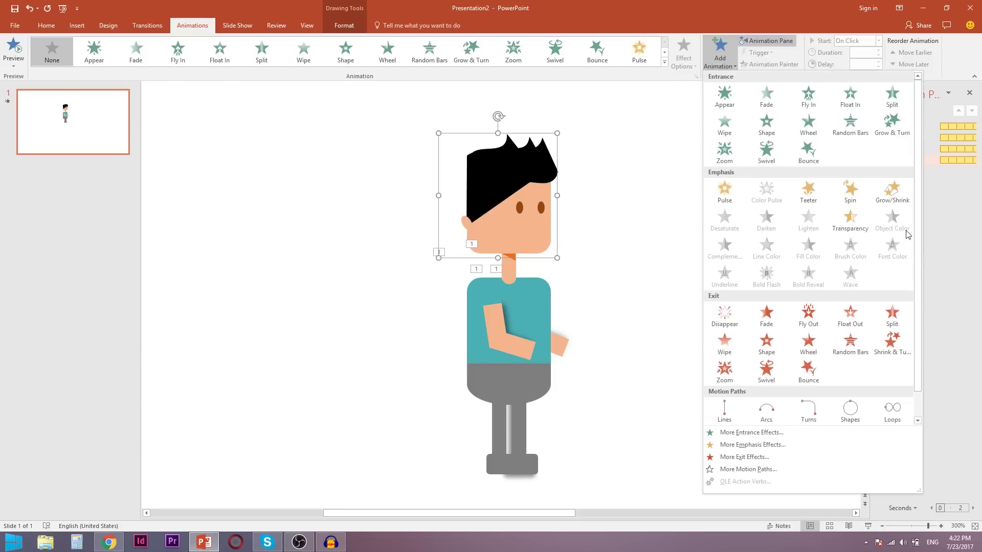
Add a Grow/Shrink emphasis to the head with a 00.40 duration, starting With Previous.
click(896, 202)
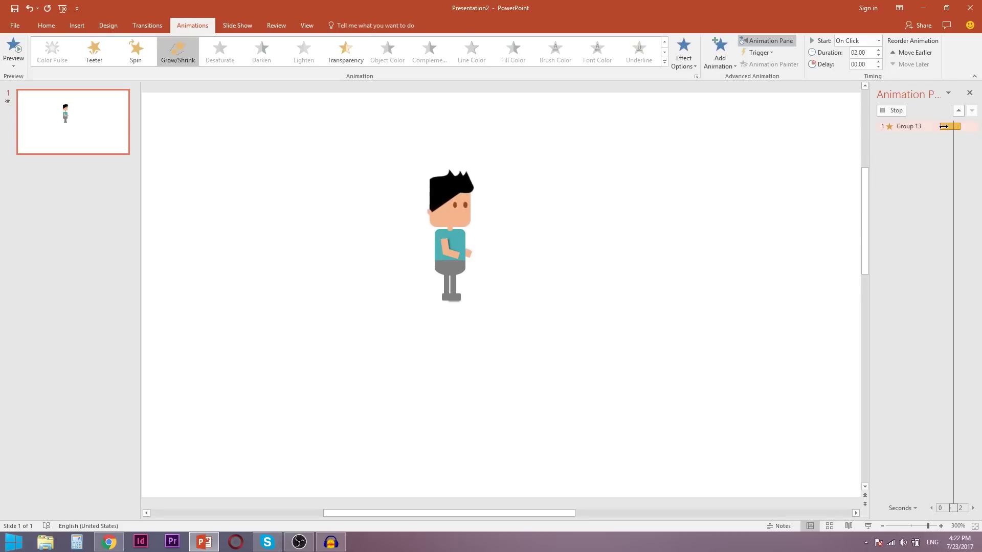
right_click(918, 169)
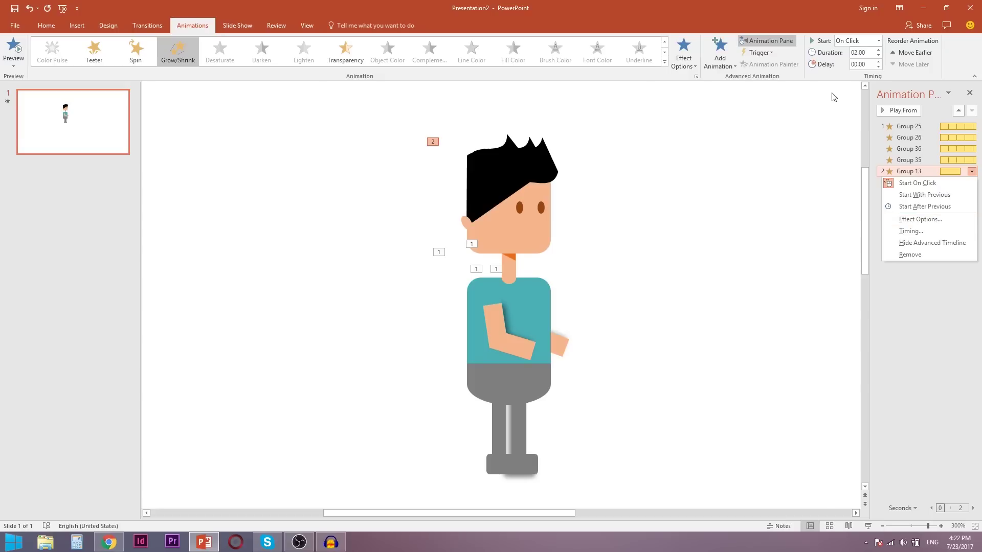
double_click(867, 53)
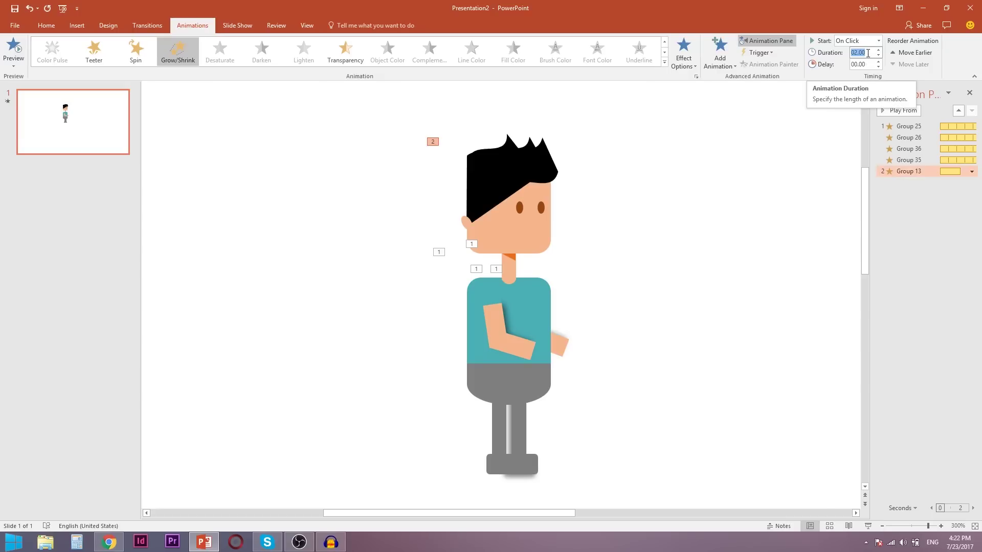
click(868, 53)
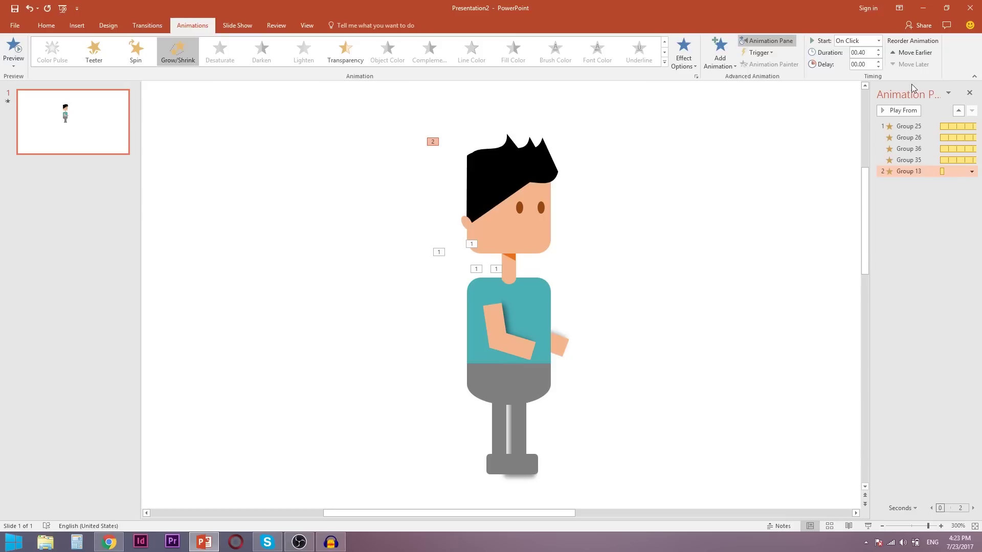
click(866, 44)
click(854, 61)
right_click(907, 172)
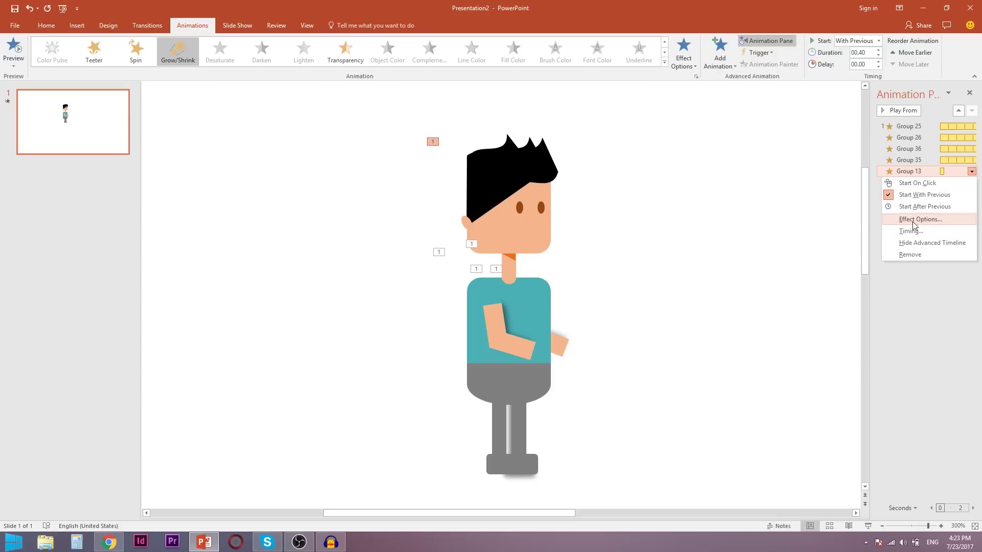
click(910, 219)
Set the head's Grow/Shrink Repeat to 10 and stop the preview.
click(640, 210)
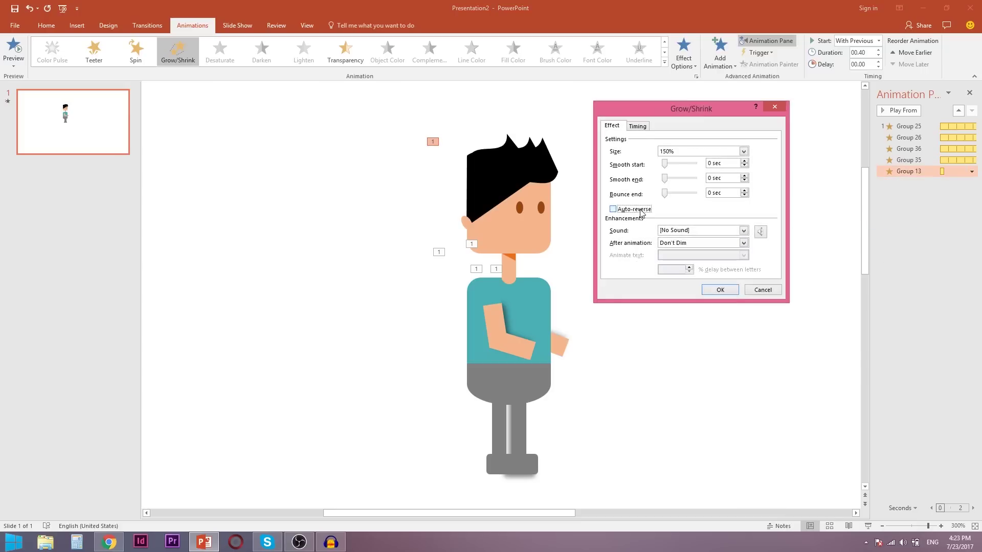
click(643, 128)
click(698, 179)
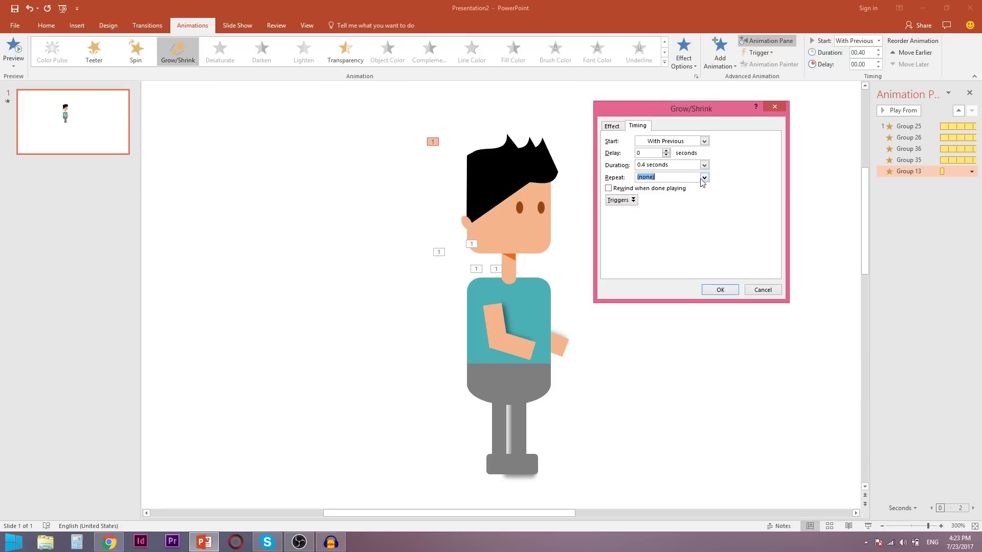
click(705, 177)
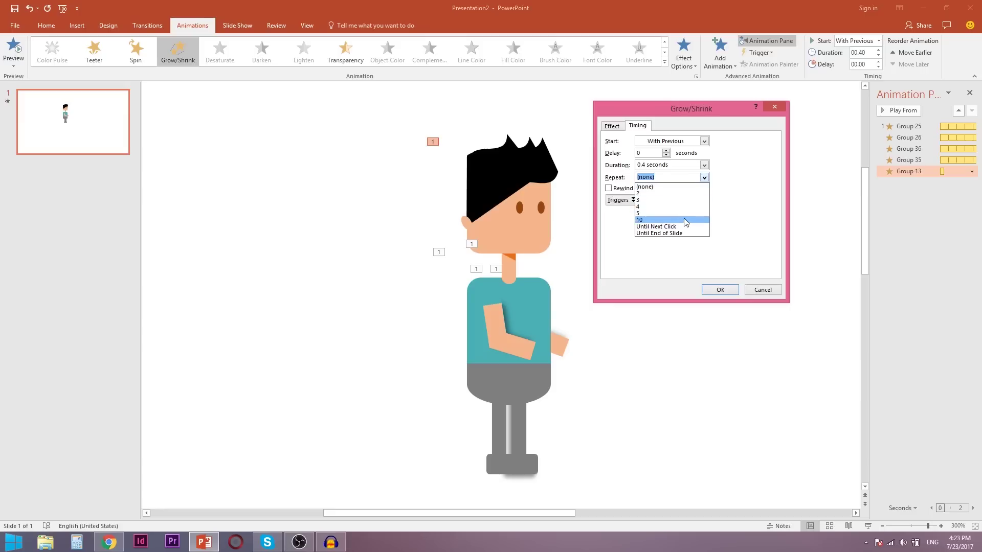
click(686, 221)
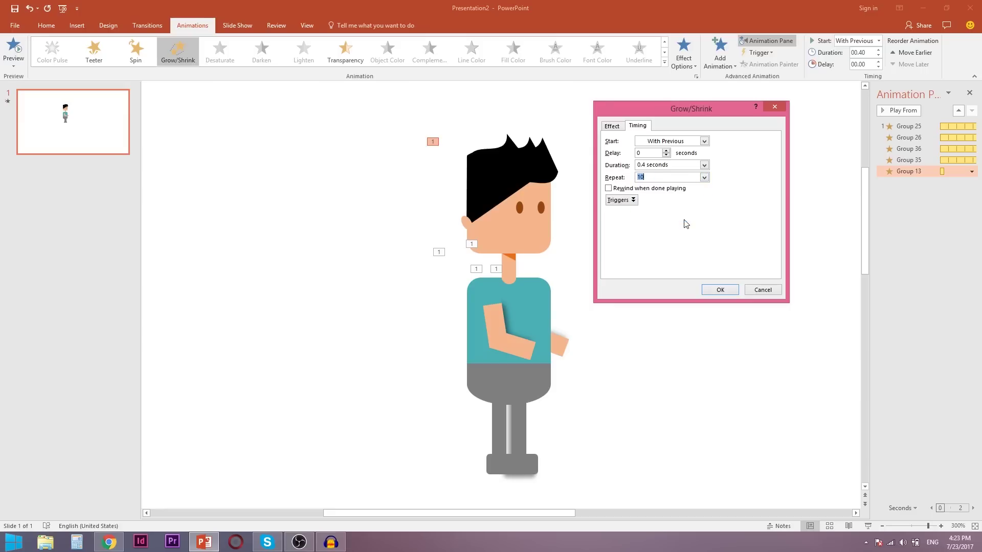
click(716, 290)
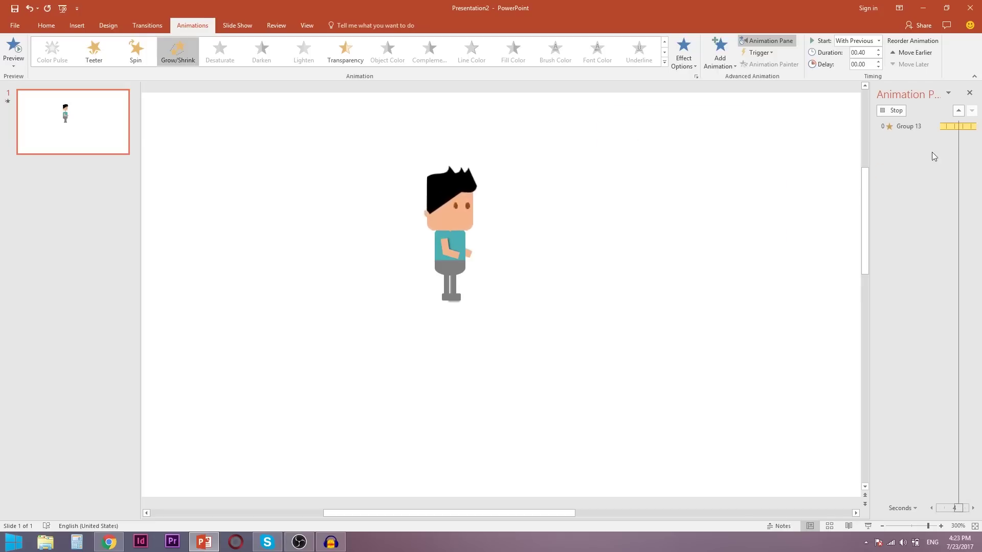
click(902, 113)
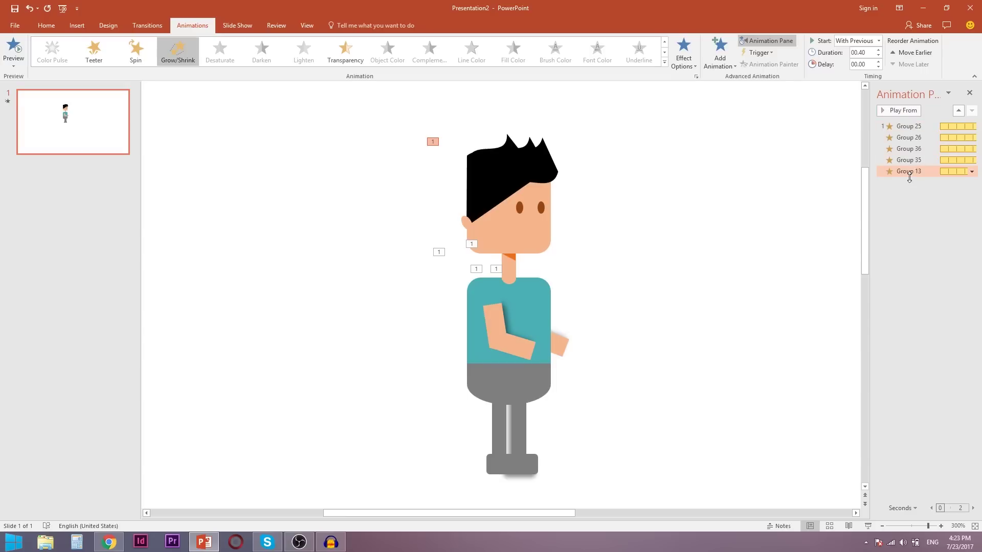
right_click(909, 172)
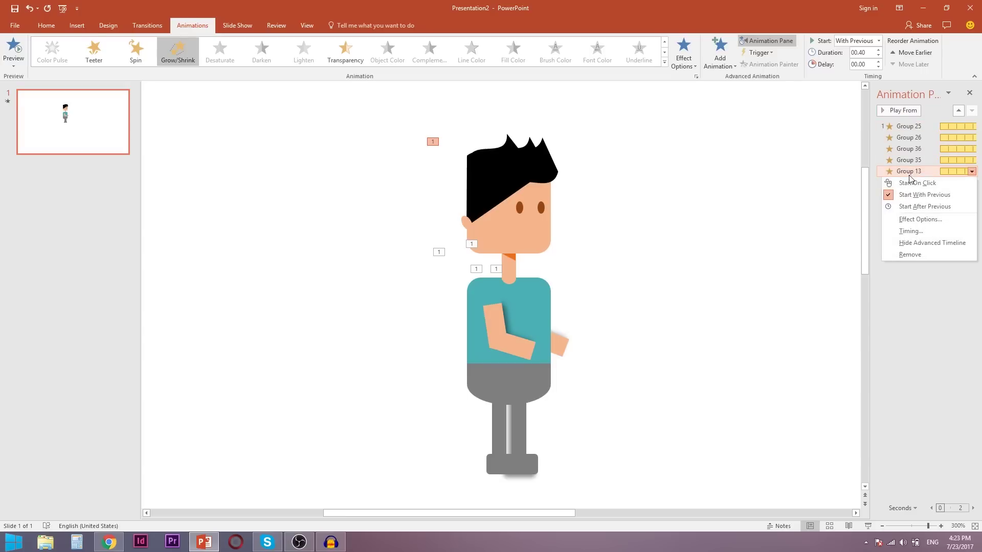
Change the head pulse size to a custom 105%, then preview the full walk from Group 25.
click(920, 220)
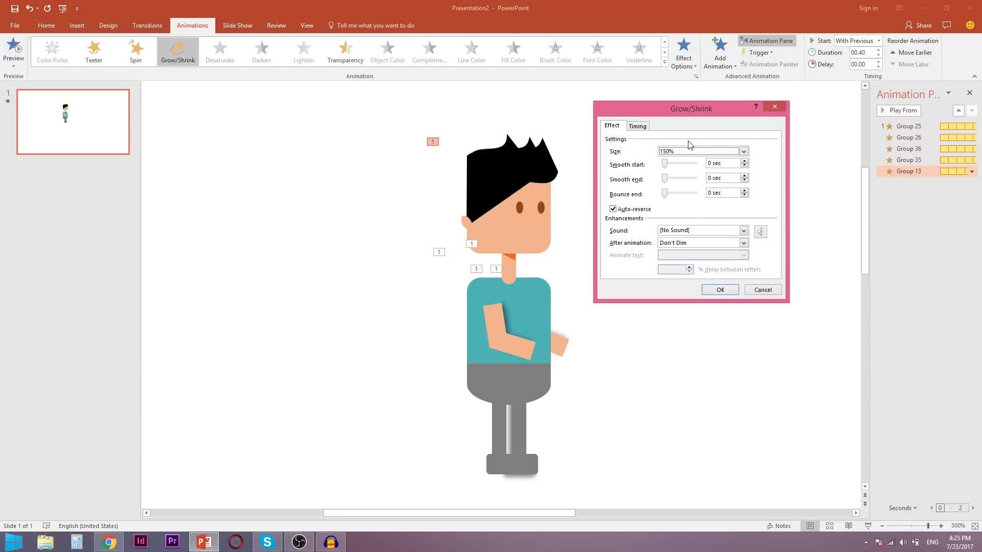
click(699, 151)
click(693, 210)
text(105)
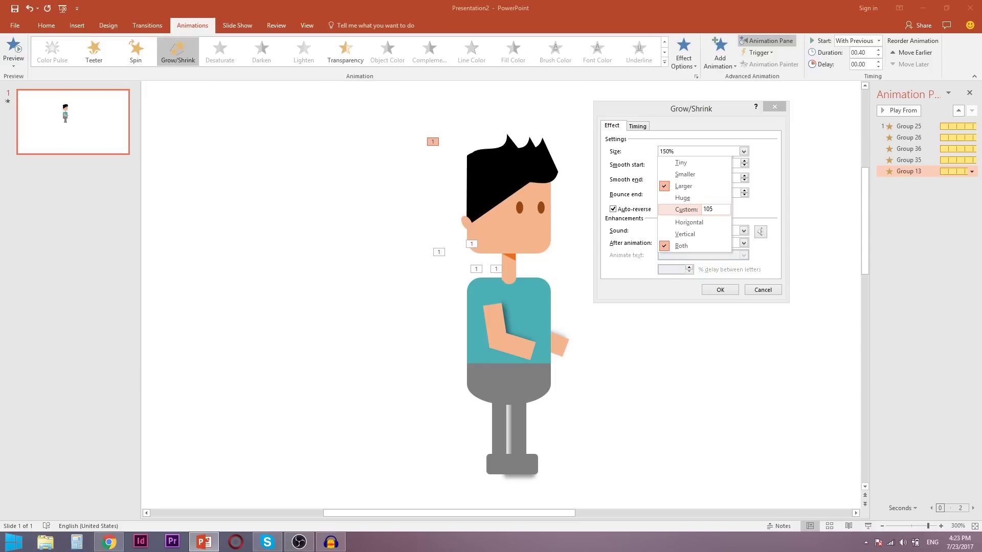
key(Return)
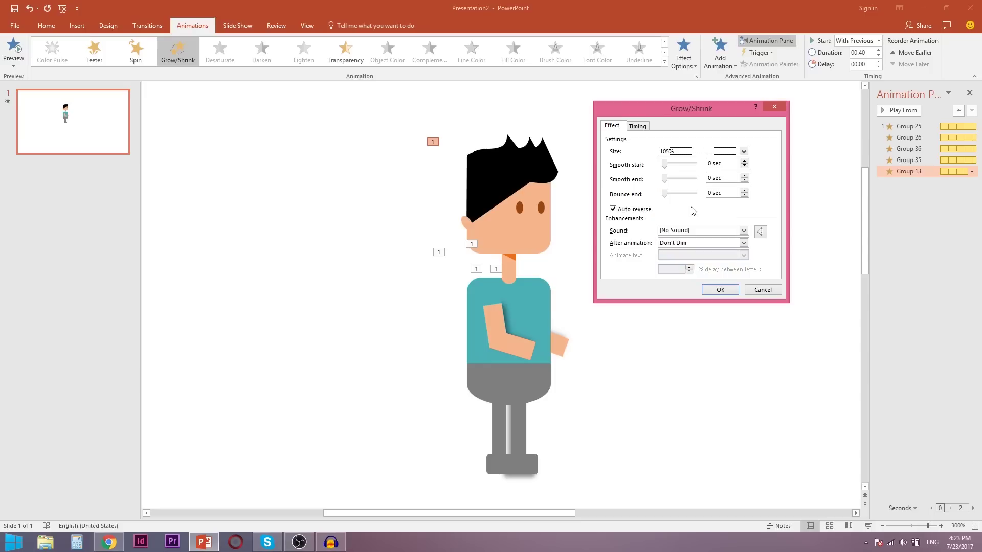
click(720, 290)
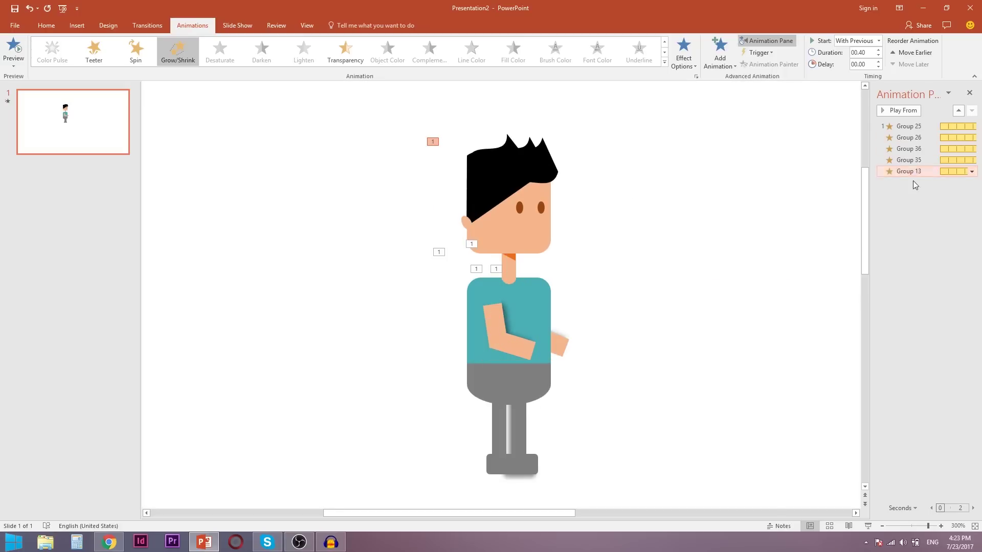
click(906, 124)
click(900, 113)
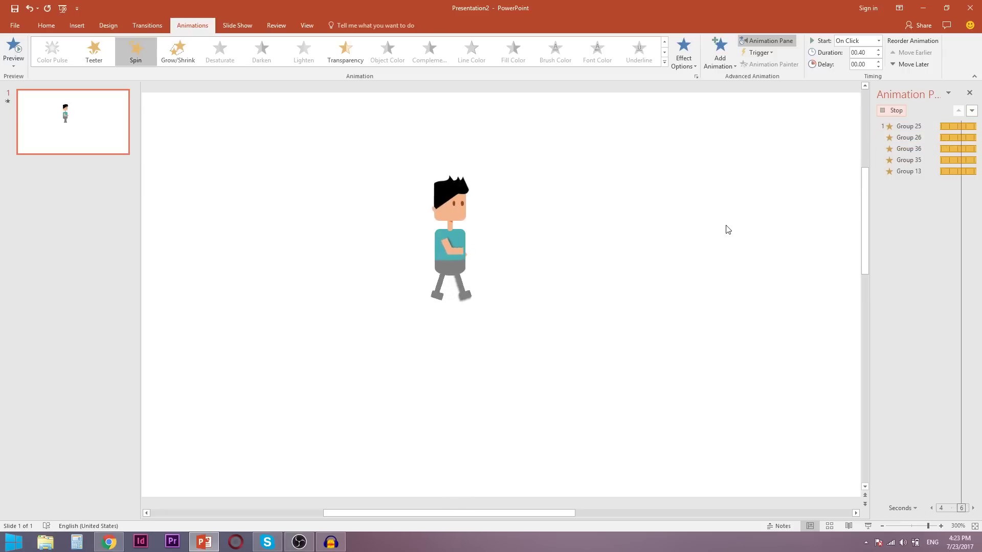
click(471, 189)
drag(496, 171, 499, 182)
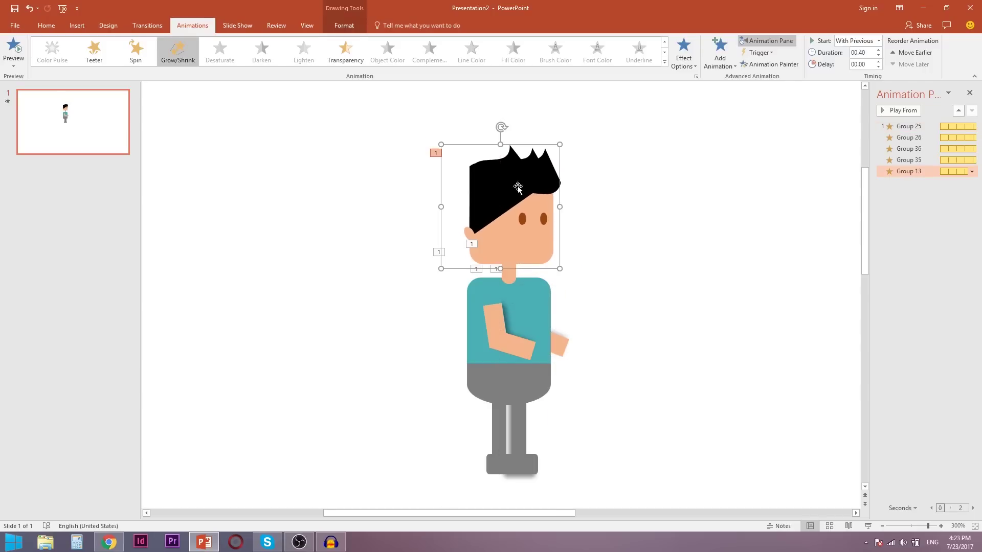
click(694, 252)
click(909, 126)
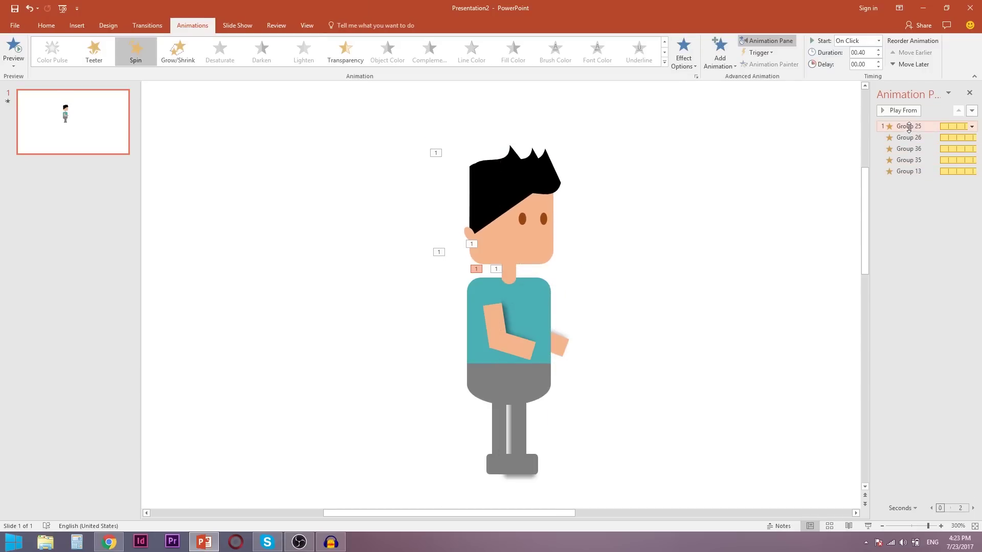
click(902, 110)
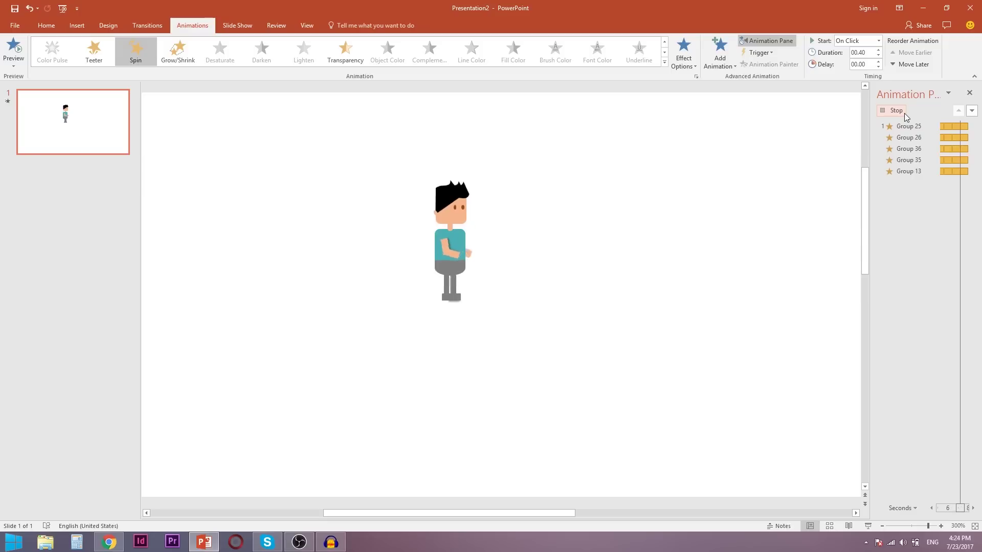
click(905, 115)
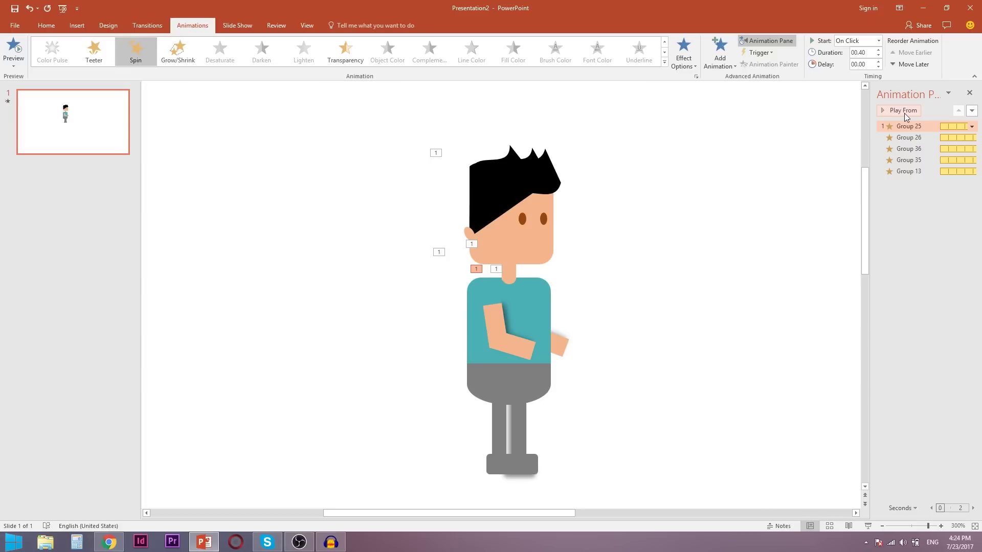
click(699, 268)
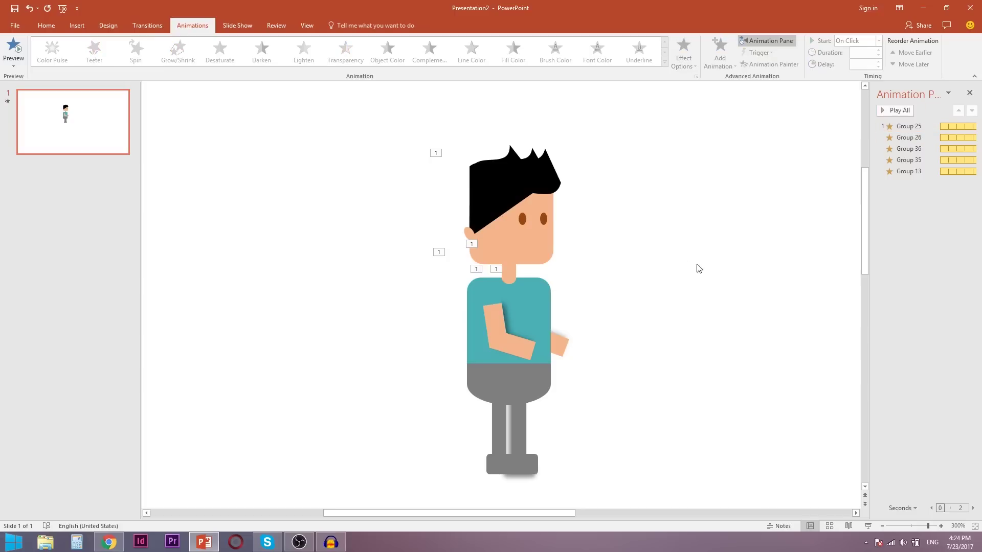
Zoom out to the whole slide and preview the animations from Group 25.
click(886, 126)
click(658, 245)
scroll(662, 251, down, 5)
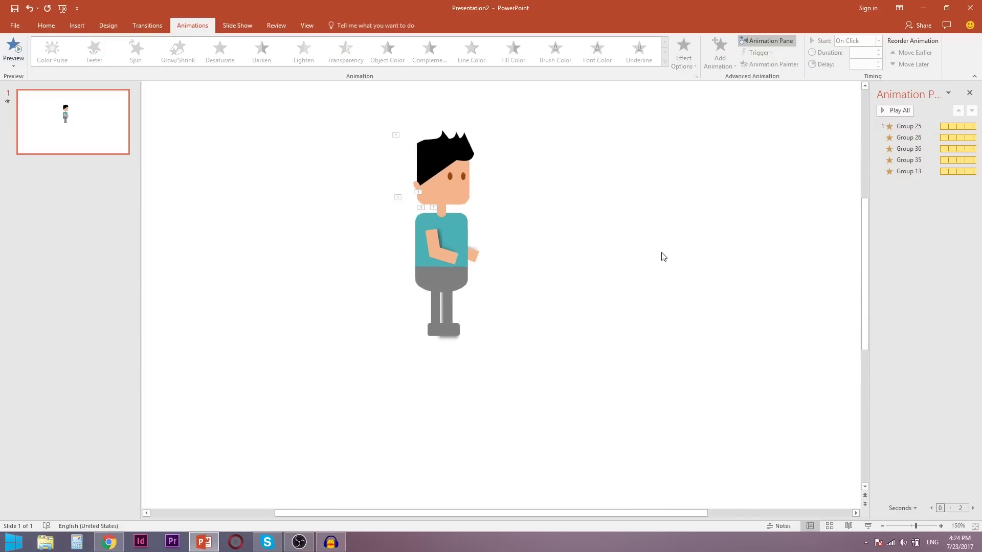
scroll(663, 257, down, 5)
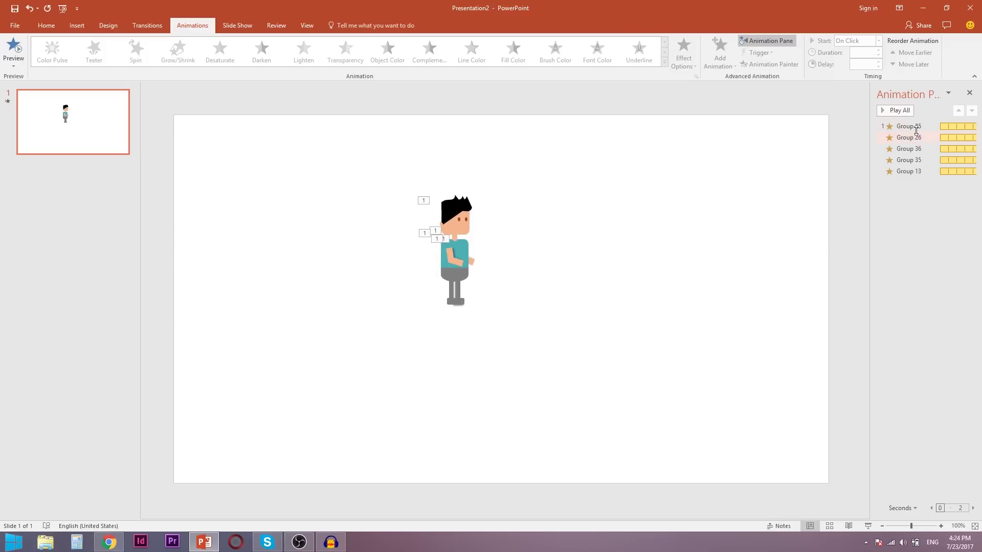
click(906, 125)
click(903, 111)
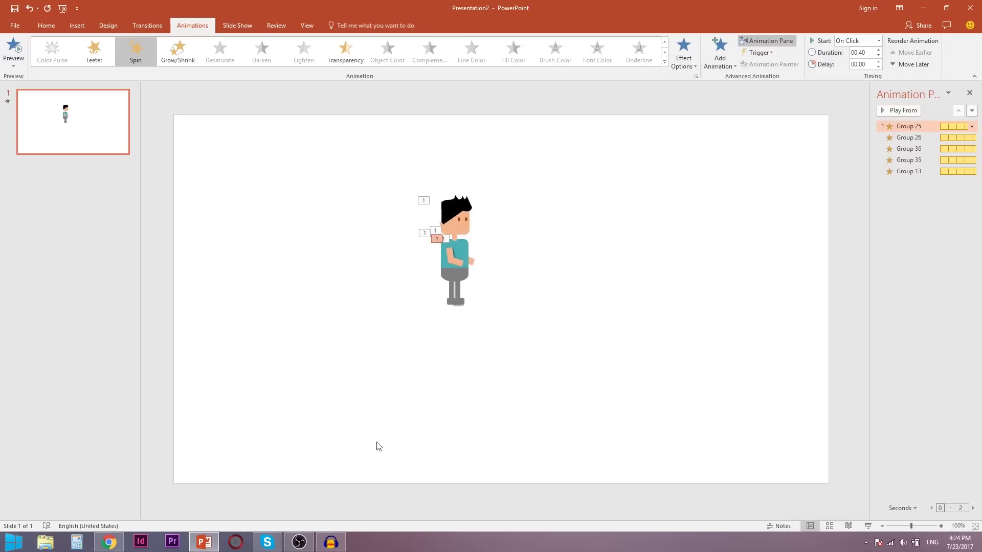
Marquee-select all the cartoon man's groups and drag them down and to the left.
drag(374, 167, 625, 397)
drag(452, 269, 474, 339)
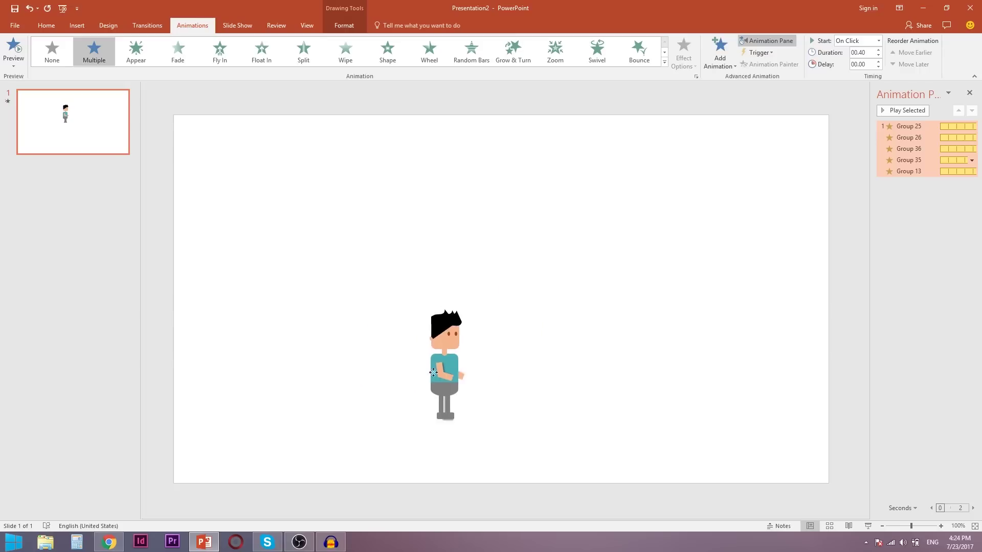
mouse_move(474, 339)
mouse_down()
mouse_move(694, 381)
mouse_move(469, 360)
mouse_up()
click(637, 330)
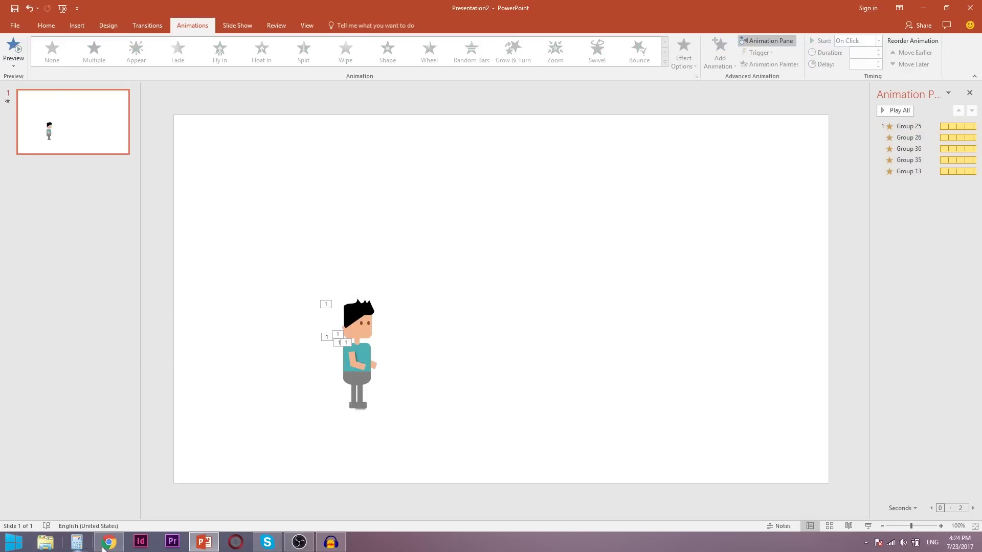
click(108, 542)
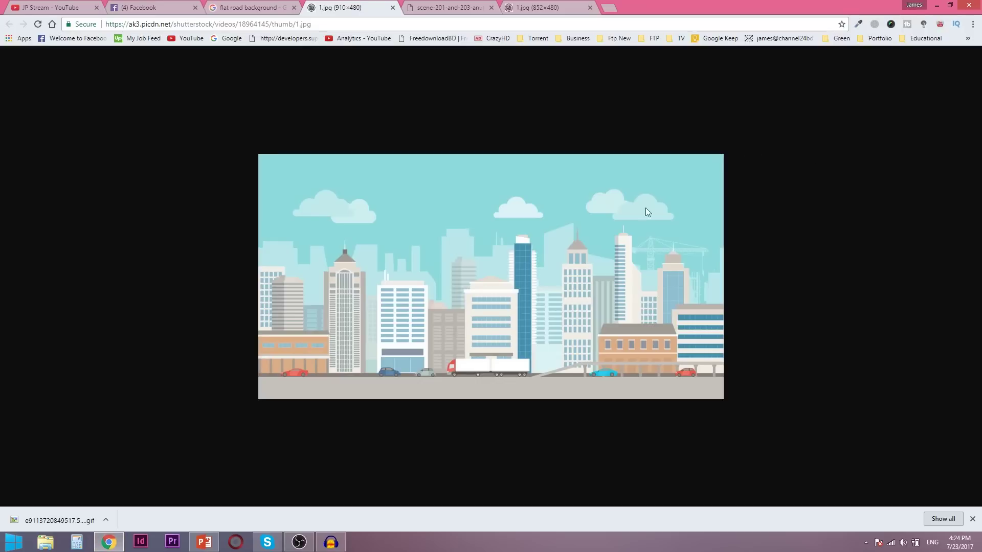
Save the city skyline image as 1.jpg, reveal it in Downloads, and drag it toward PowerPoint.
right_click(489, 279)
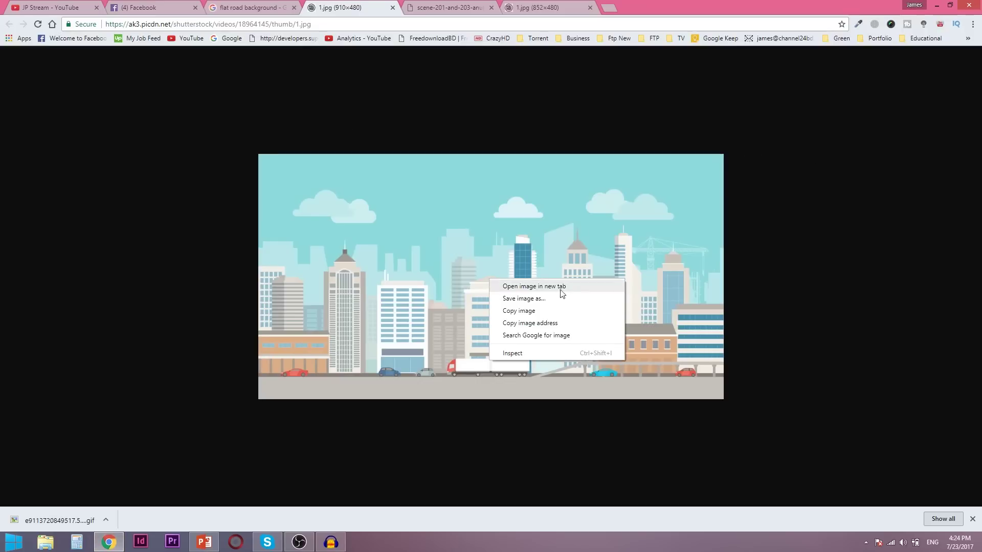
click(564, 296)
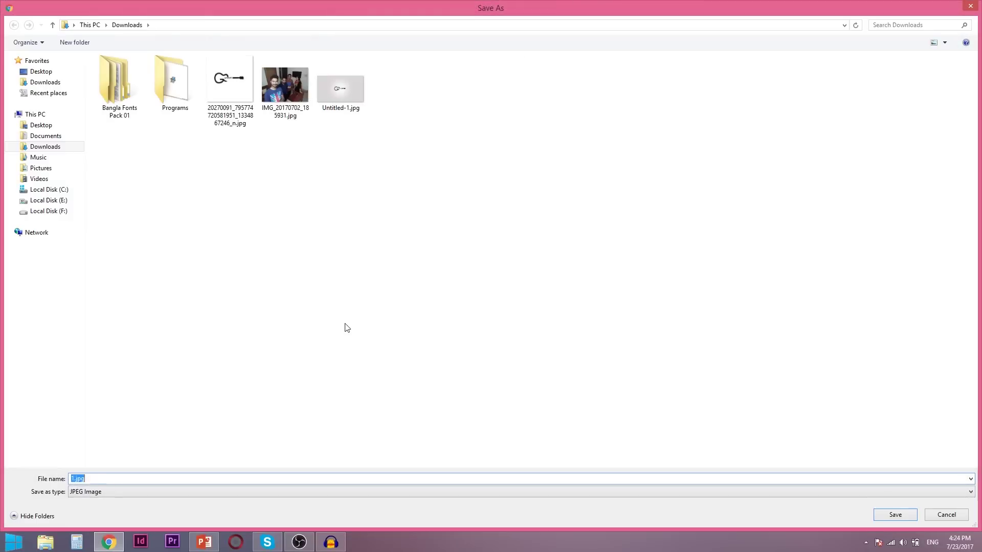
click(895, 515)
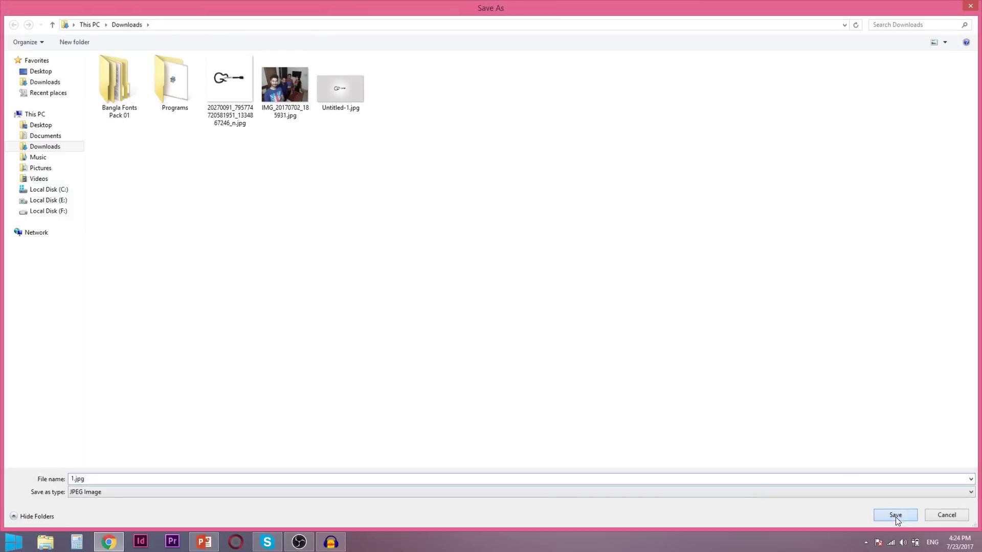
click(106, 521)
click(159, 488)
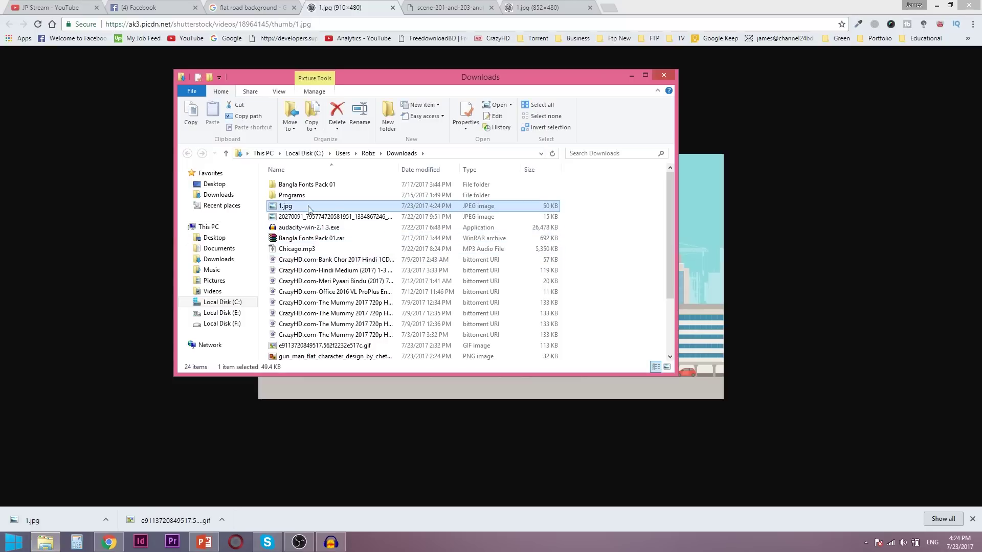
drag(274, 209, 212, 550)
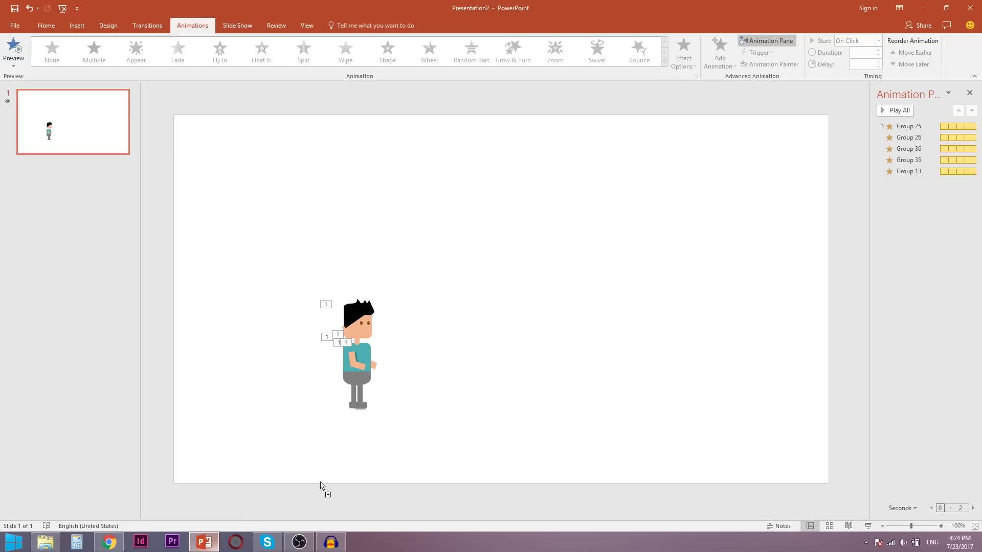
Drop 1.jpg onto the slide, send it to back, and move it left.
drag(213, 550, 447, 374)
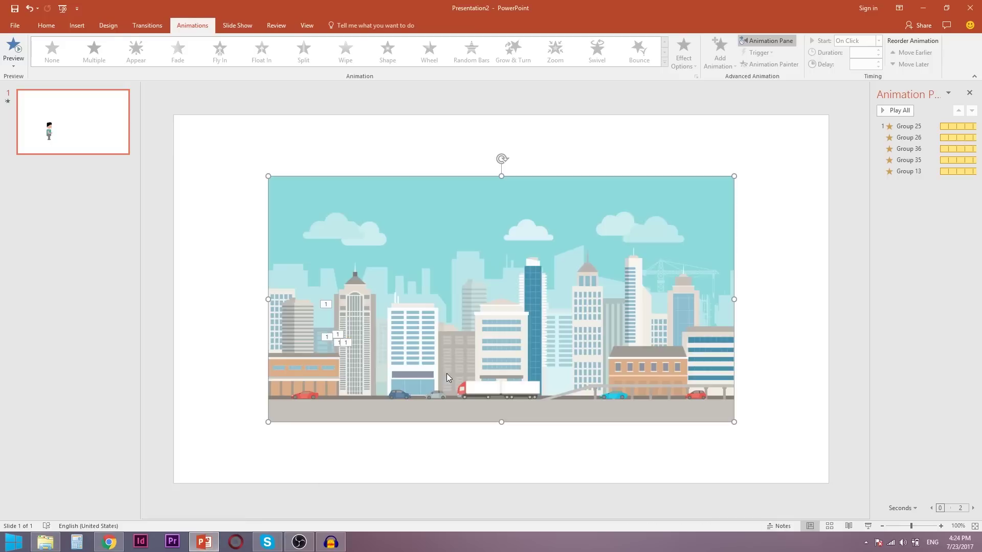
right_click(592, 324)
click(645, 421)
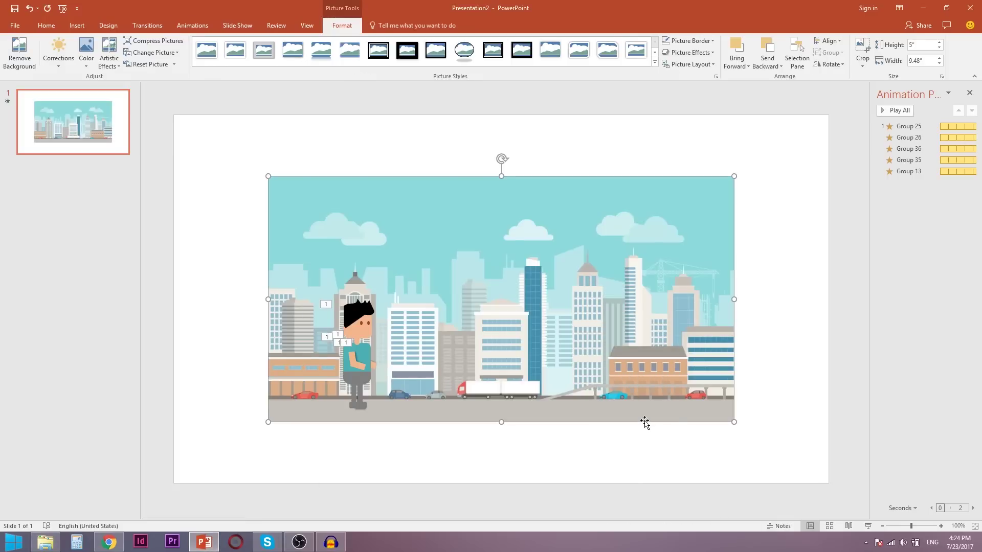
drag(587, 324, 494, 321)
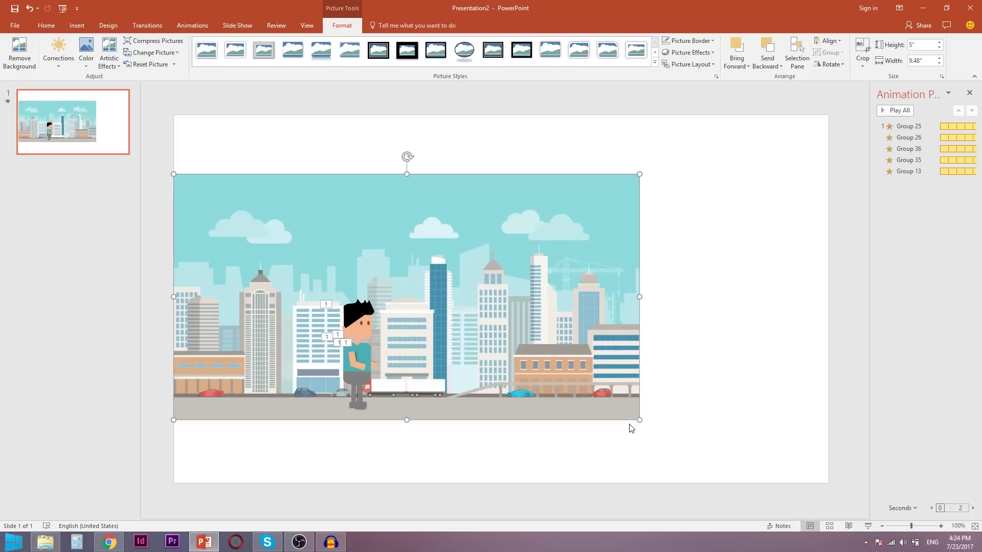
scroll(629, 423, down, 3)
scroll(627, 426, down, 3)
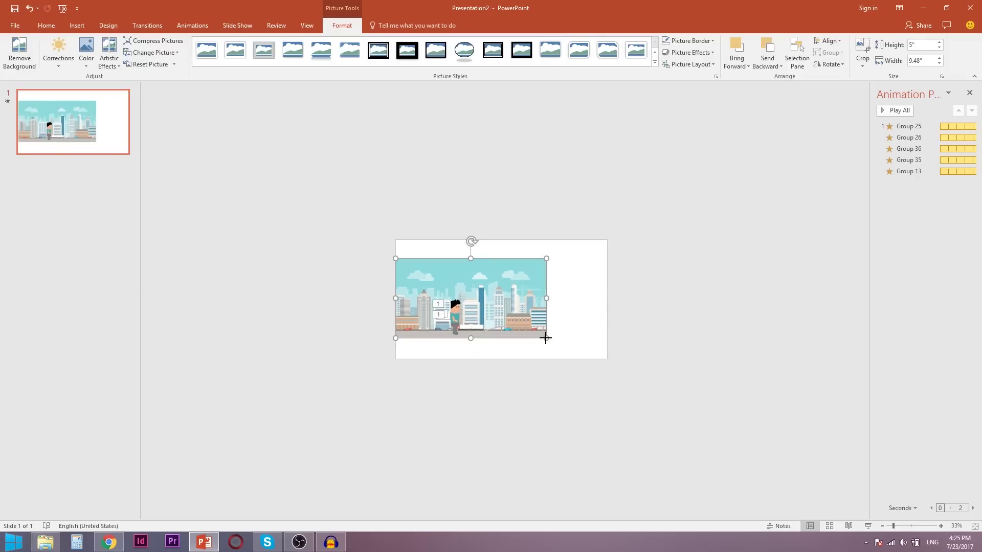
Enlarge the city picture to 15.21 × 28.84 inches and position it so the man stands on its street.
drag(546, 337, 853, 500)
mouse_move(665, 459)
mouse_down()
mouse_move(637, 320)
mouse_move(648, 303)
mouse_move(587, 323)
mouse_up()
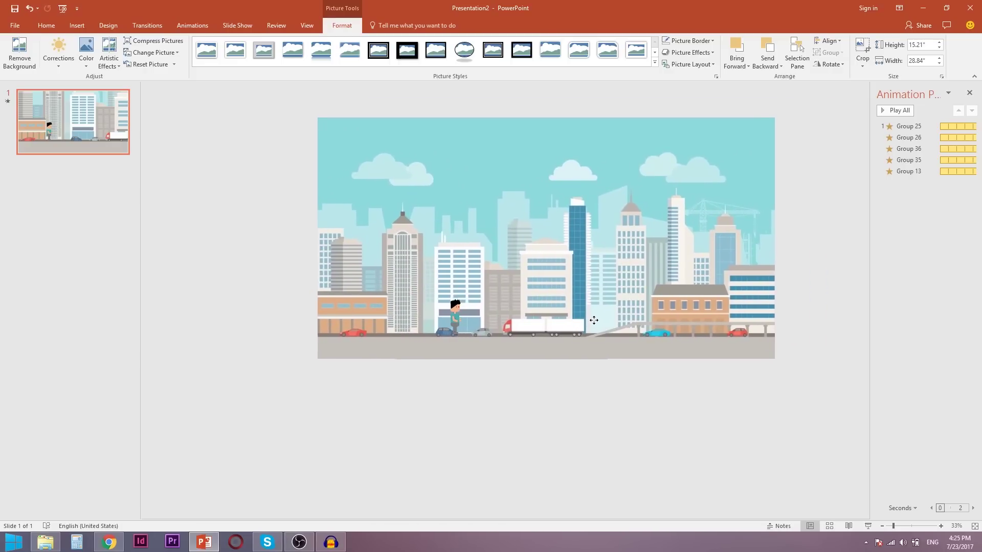
drag(587, 323, 673, 308)
scroll(425, 365, down, 1)
mouse_move(418, 342)
mouse_down()
mouse_move(487, 383)
mouse_move(453, 379)
mouse_up()
mouse_move(581, 216)
mouse_down()
mouse_move(576, 301)
mouse_move(575, 254)
mouse_up()
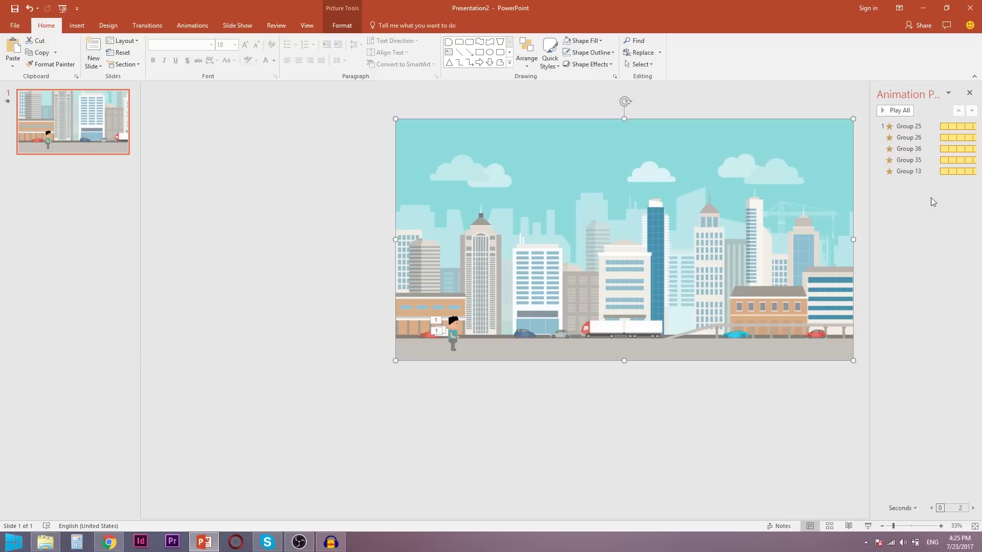
drag(716, 270, 506, 261)
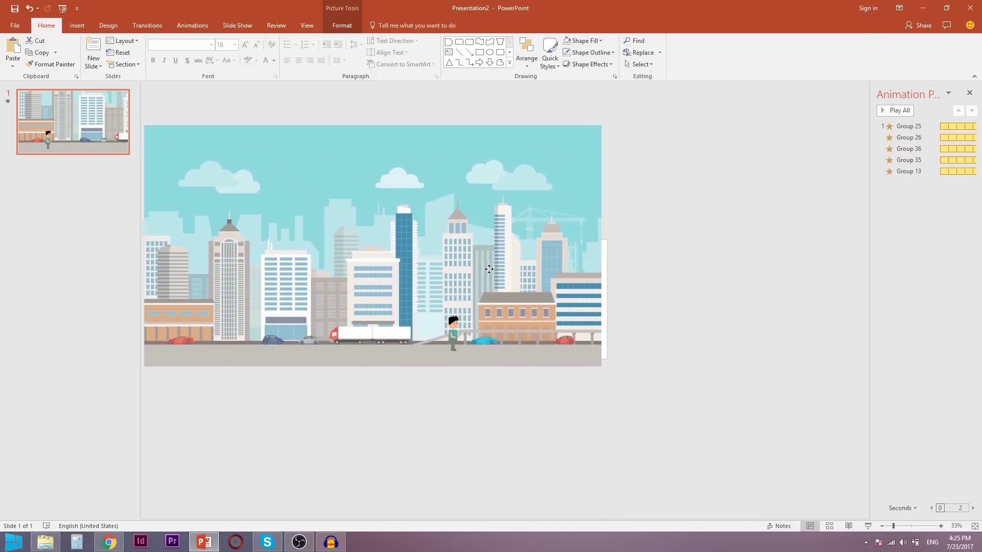
mouse_move(506, 261)
mouse_down()
mouse_move(790, 258)
mouse_move(740, 260)
mouse_up()
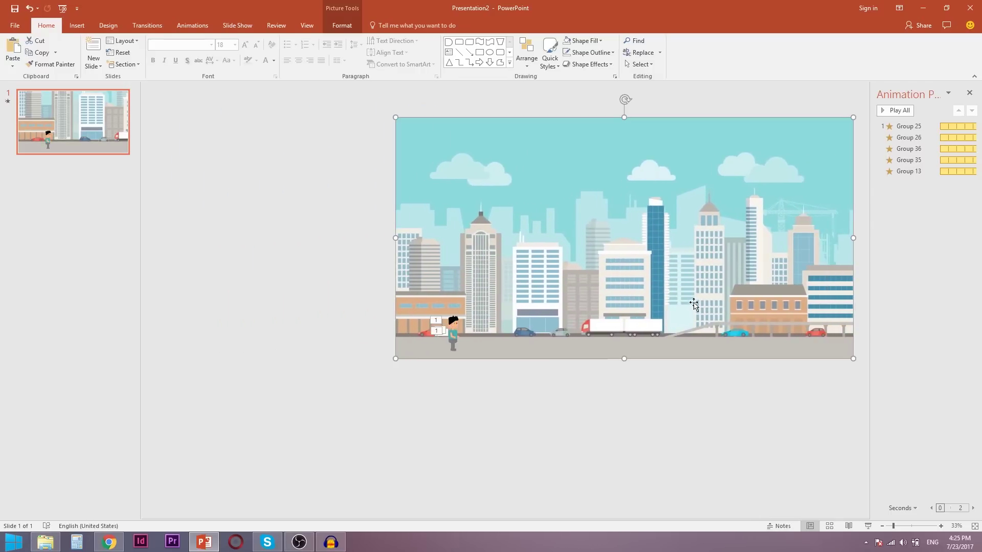
click(192, 25)
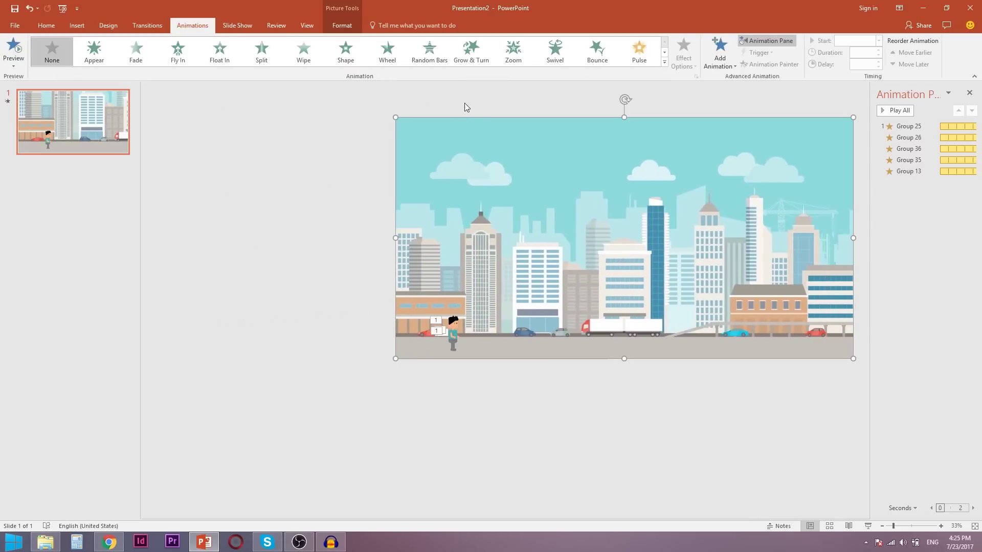
Give the city picture a leftward Lines motion path that starts With Previous.
click(723, 74)
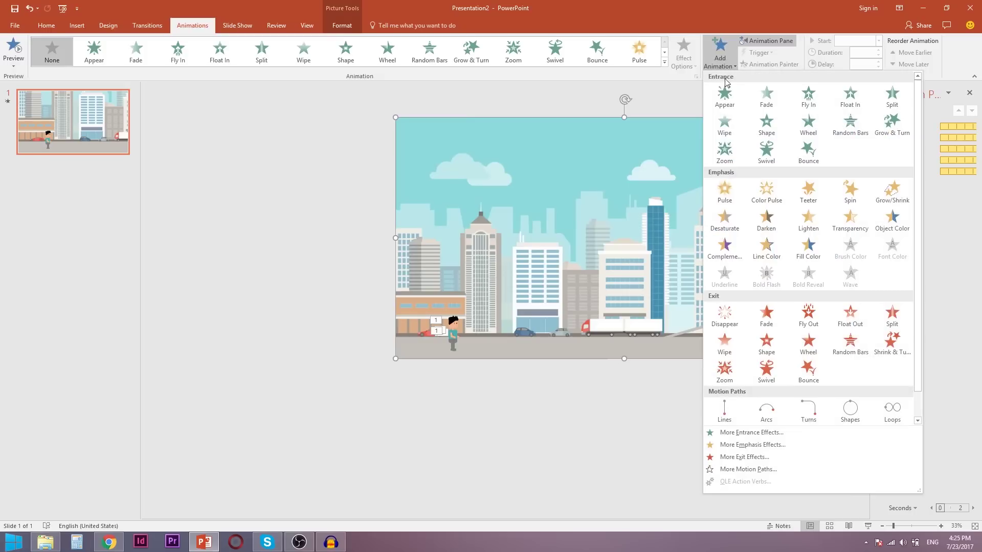
click(723, 416)
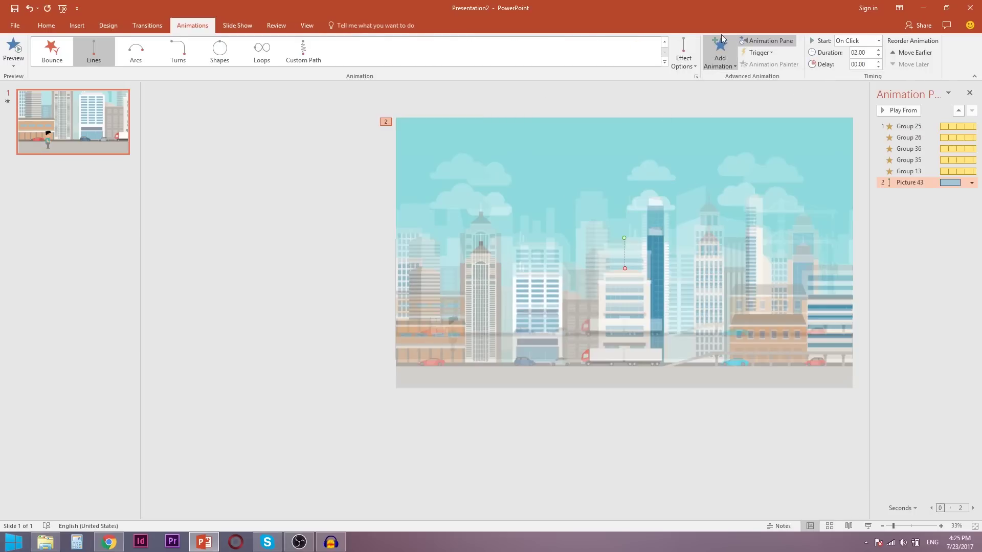
click(695, 69)
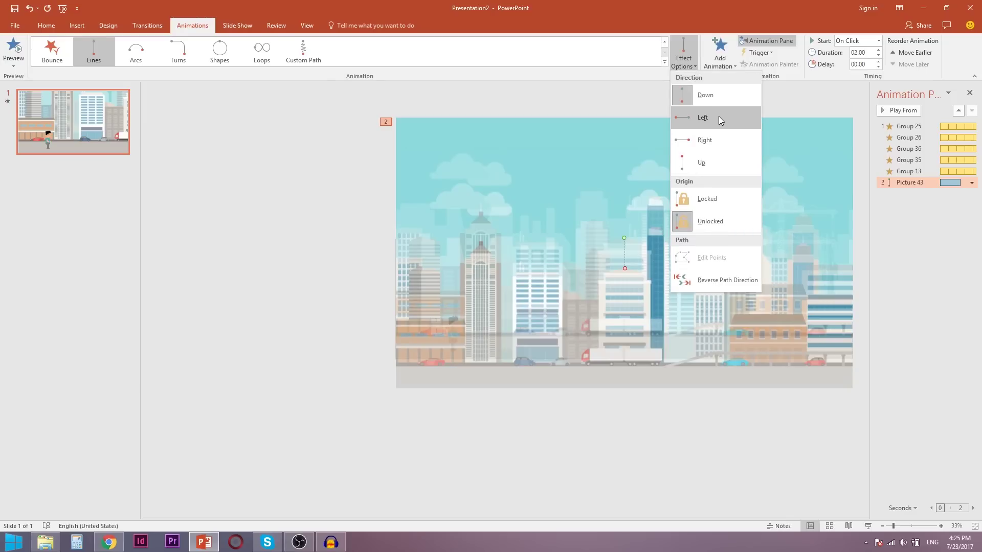
click(719, 116)
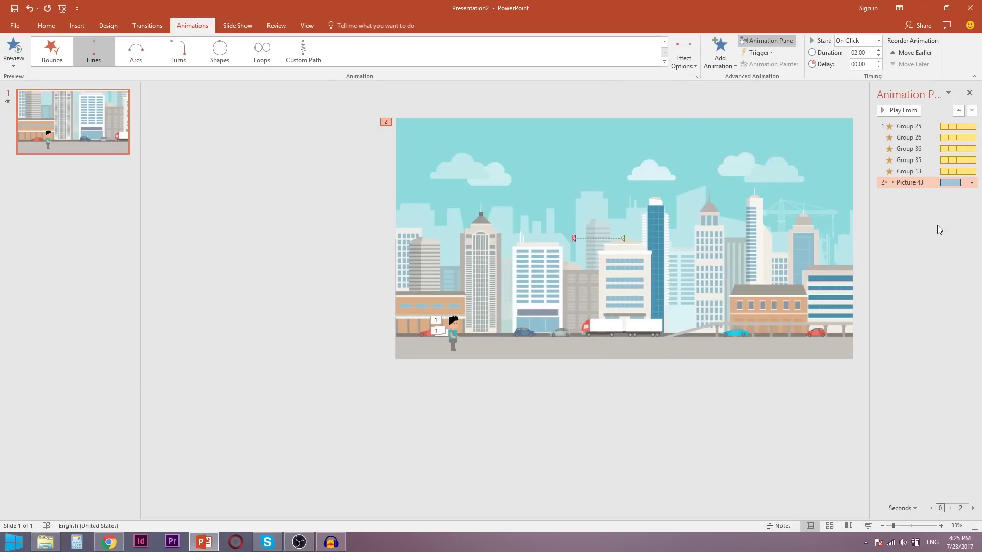
click(847, 42)
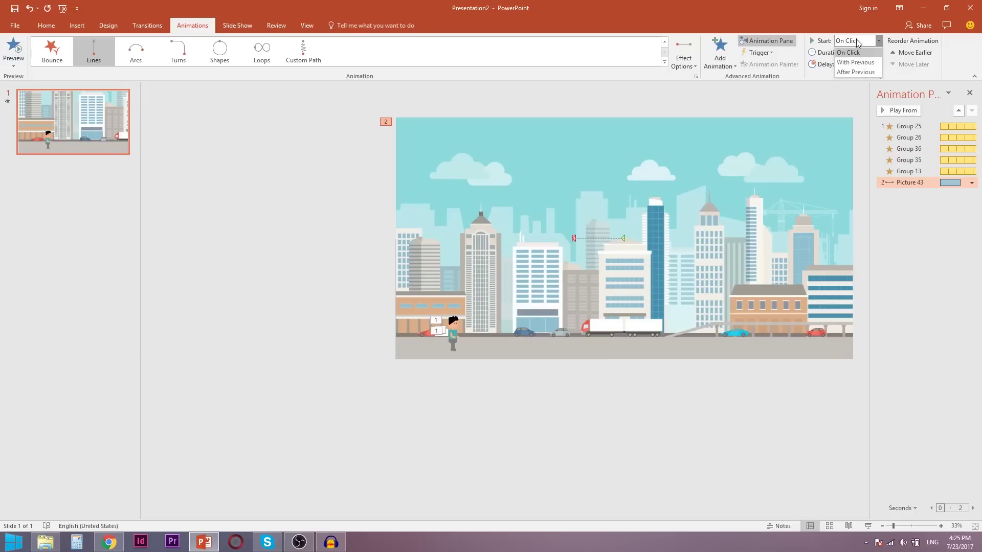
click(864, 62)
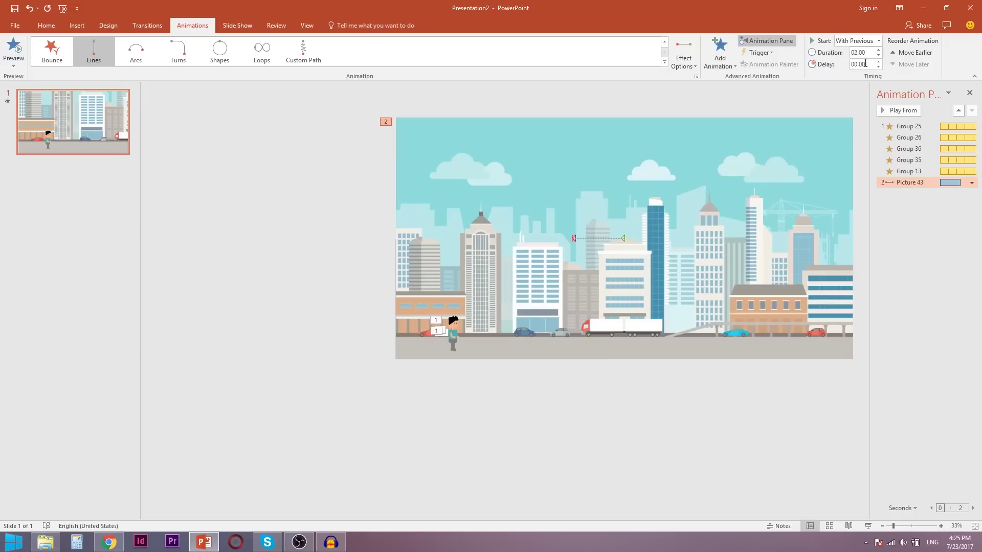
right_click(910, 183)
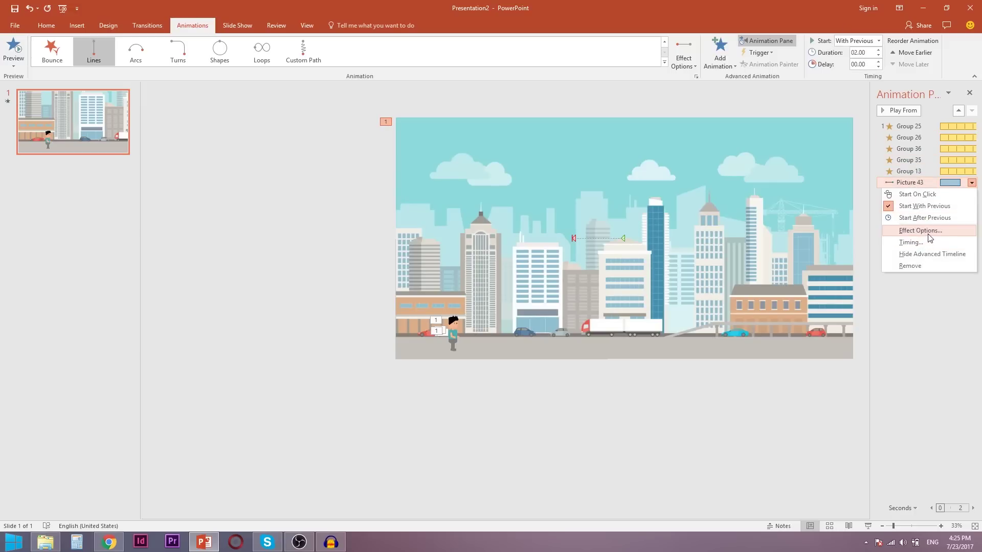
Set Picture 43's leftward motion to repeat 10 times at 1 second (Fast) each.
click(927, 231)
click(637, 126)
click(614, 126)
click(638, 126)
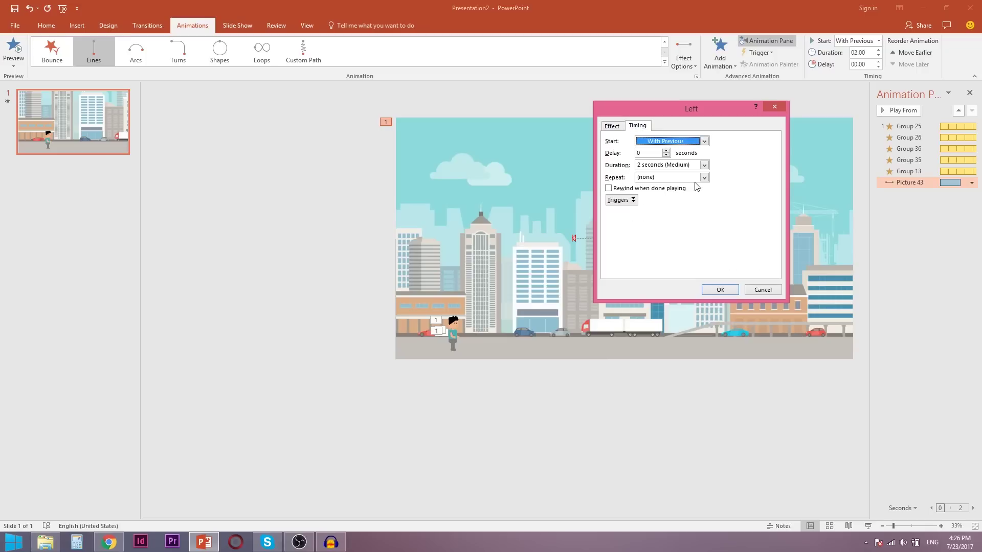
click(703, 179)
click(687, 221)
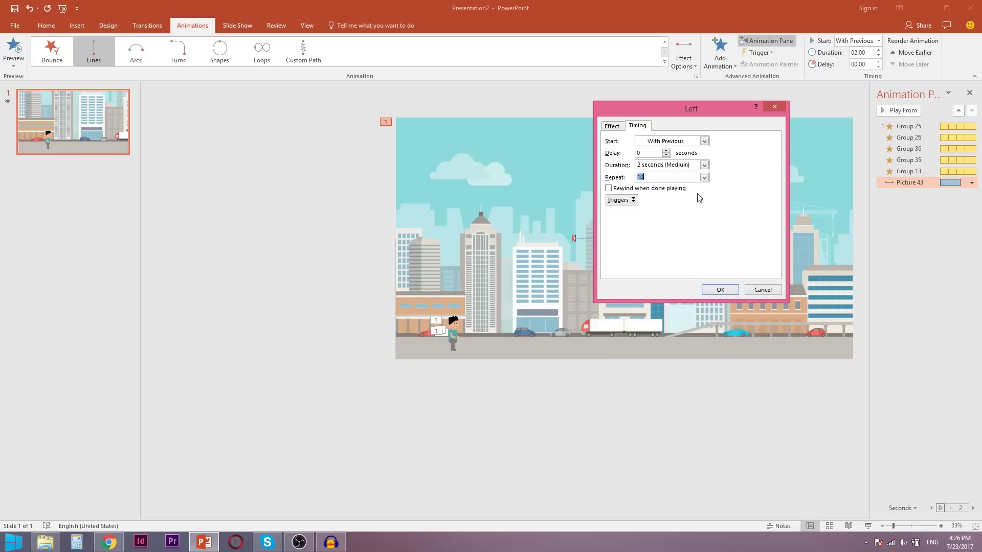
click(704, 165)
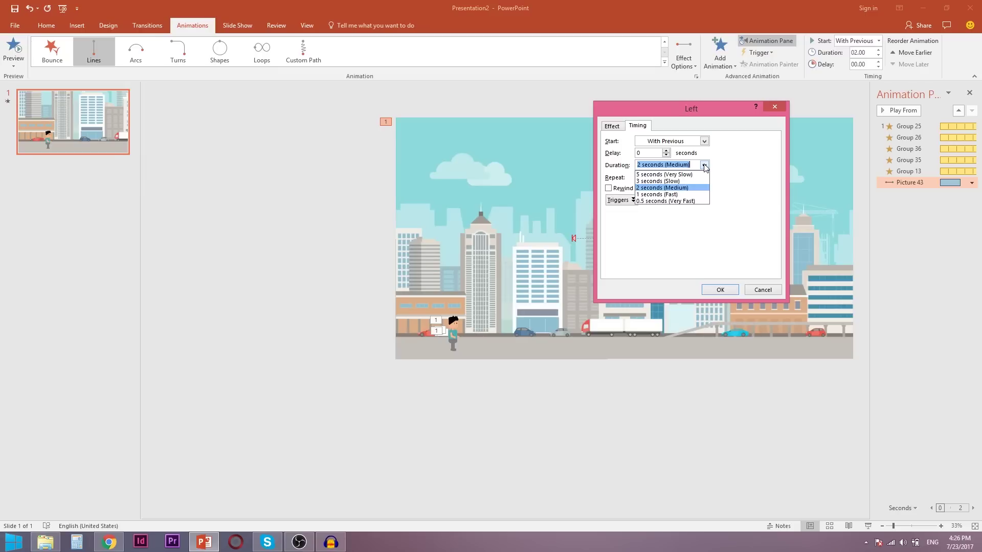
click(686, 197)
Cut the motion's smooth start and end to about 0.2 seconds, then apply and preview it.
click(615, 128)
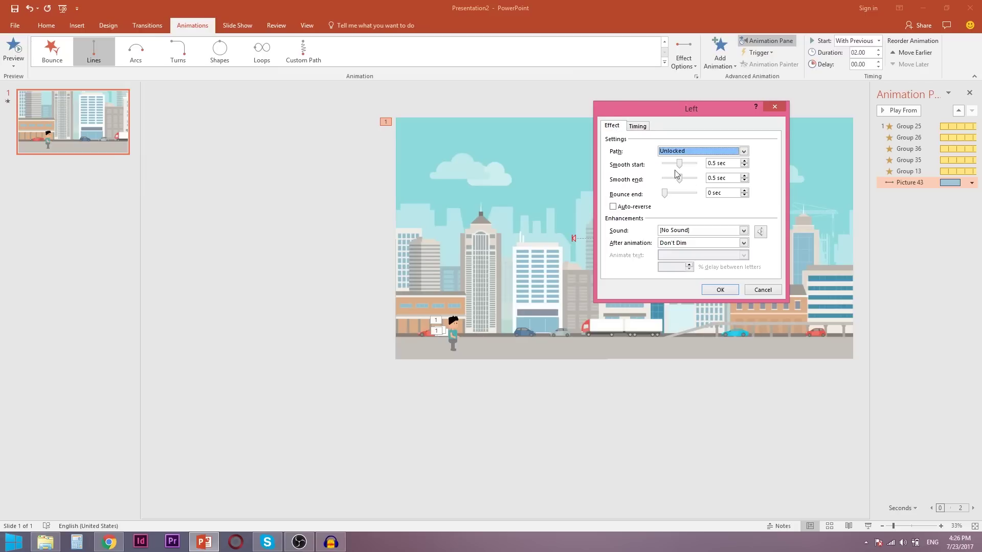
mouse_move(680, 179)
mouse_down()
mouse_move(672, 180)
mouse_move(676, 168)
mouse_up()
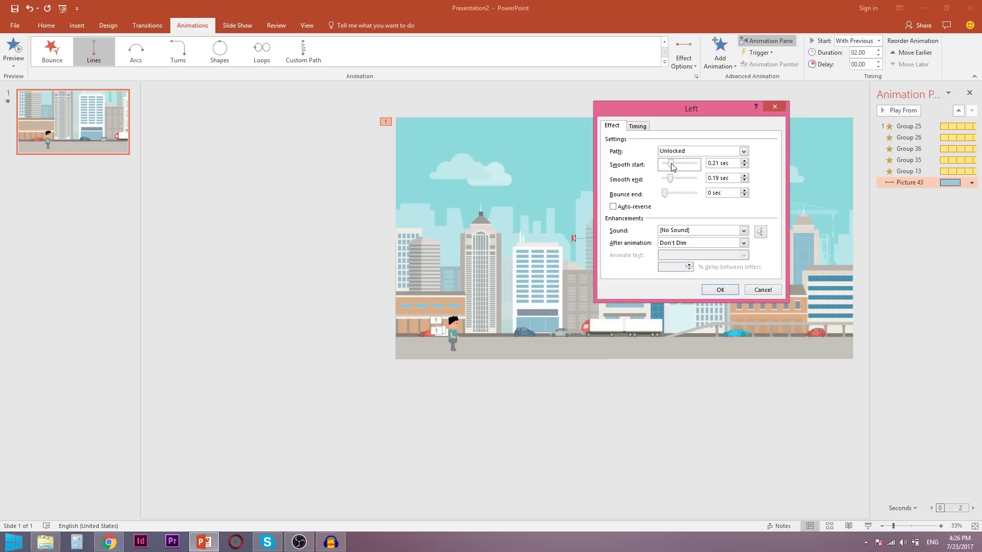
click(721, 290)
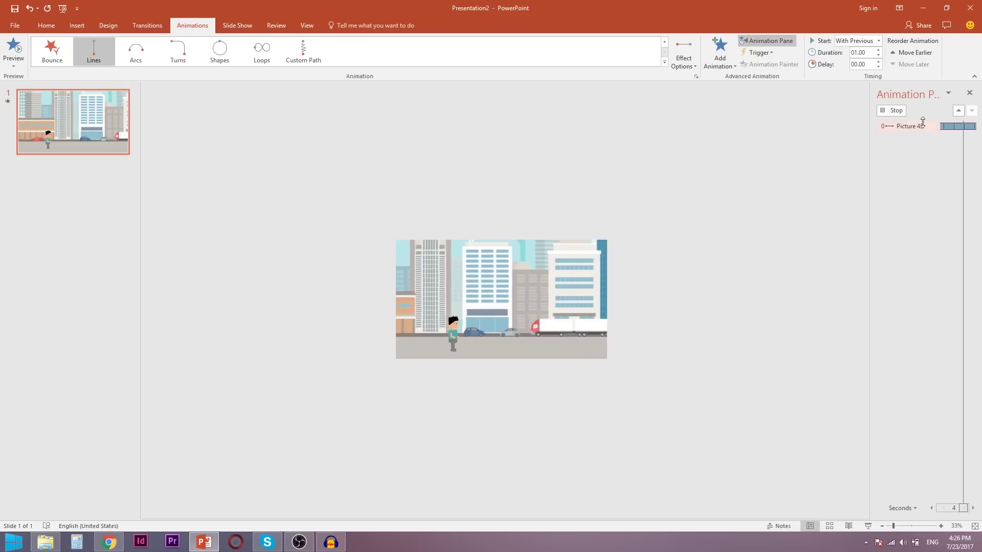
click(896, 111)
Change Picture 43's leftward motion duration to 5 seconds (Very Slow).
click(913, 183)
right_click(915, 183)
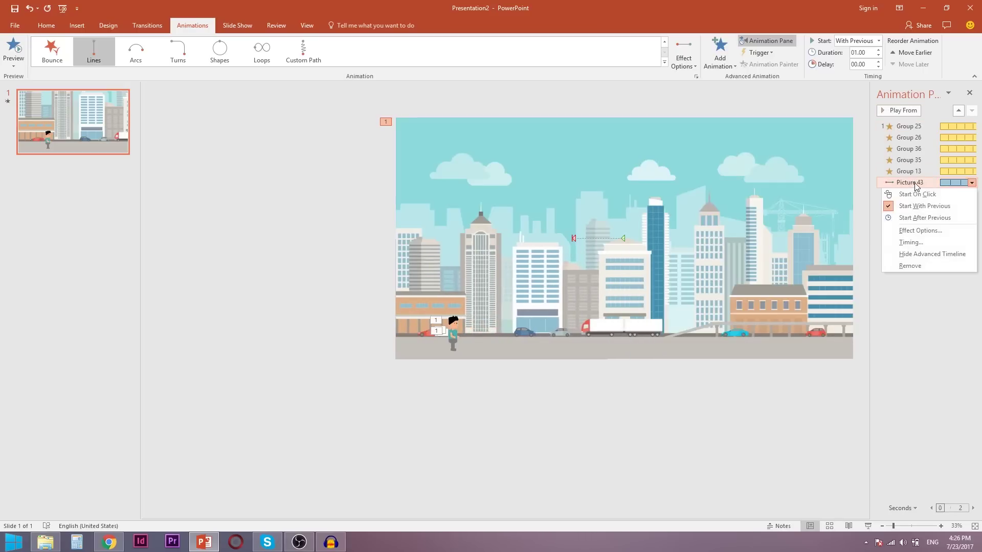
click(920, 231)
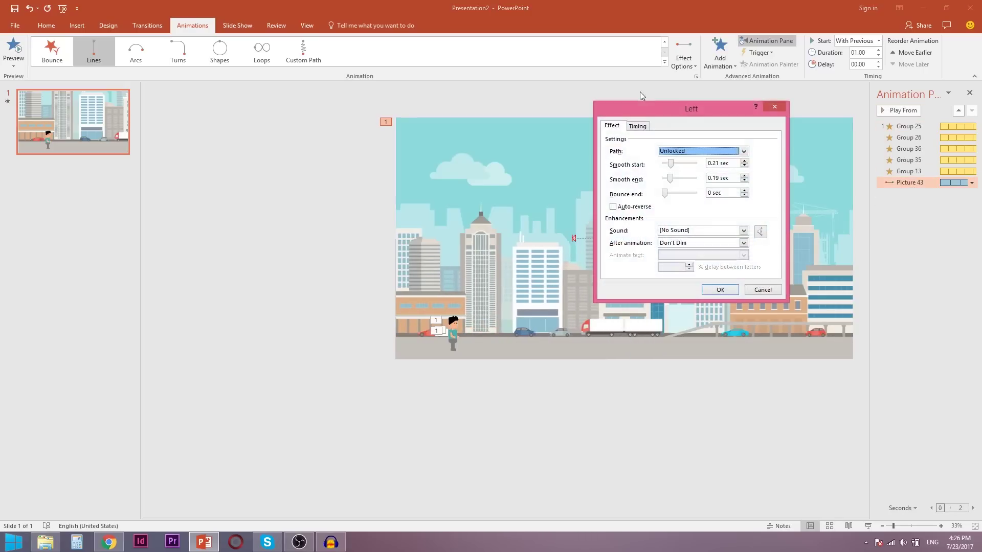
click(637, 126)
click(661, 164)
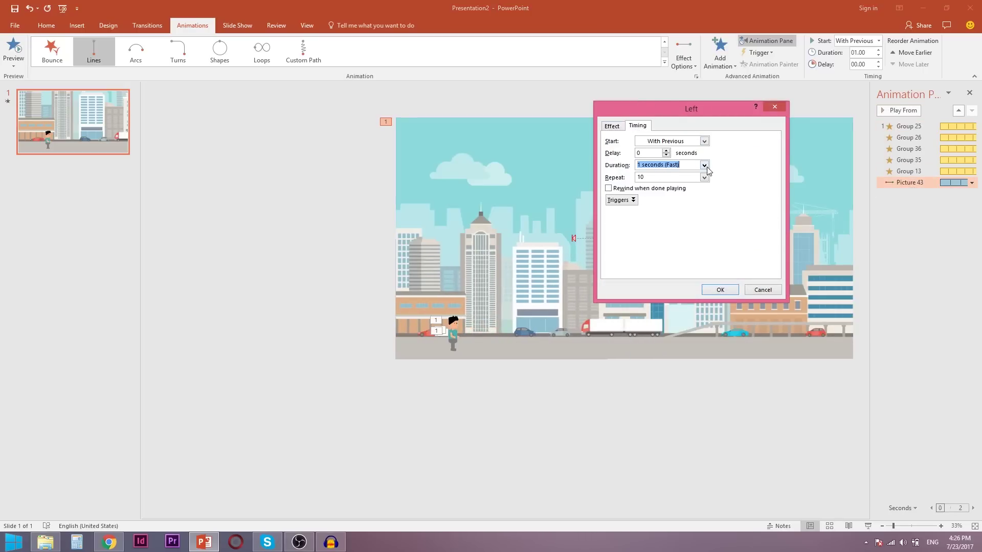
click(705, 165)
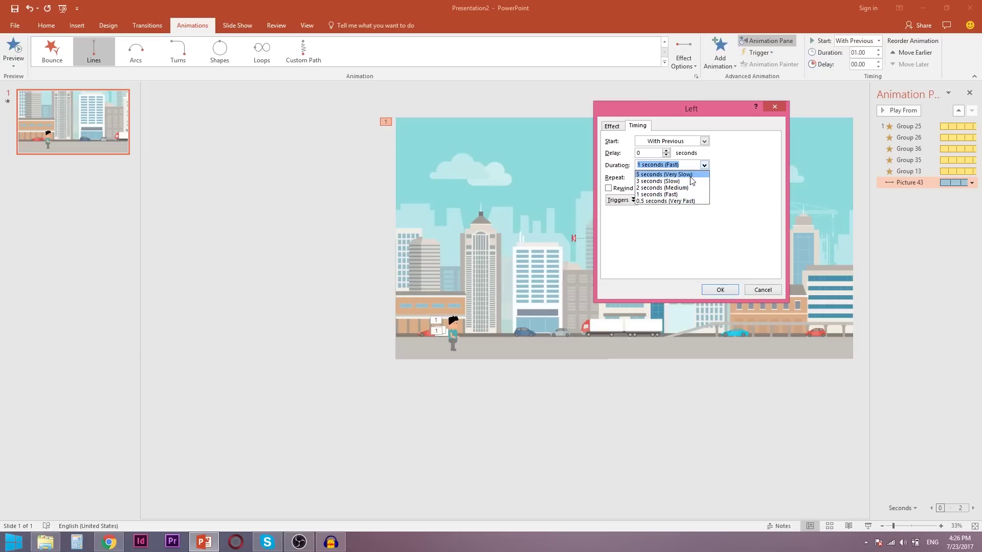
click(691, 175)
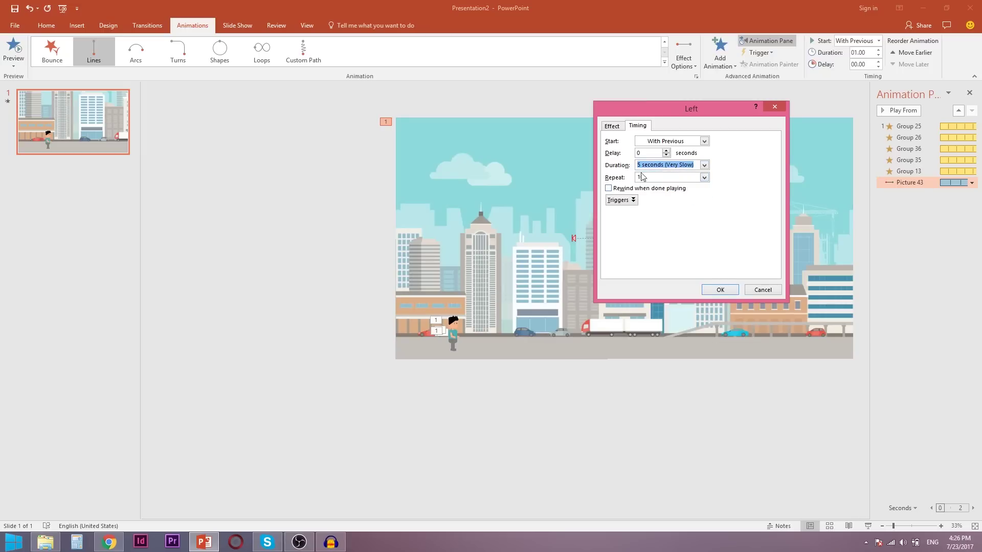
click(612, 126)
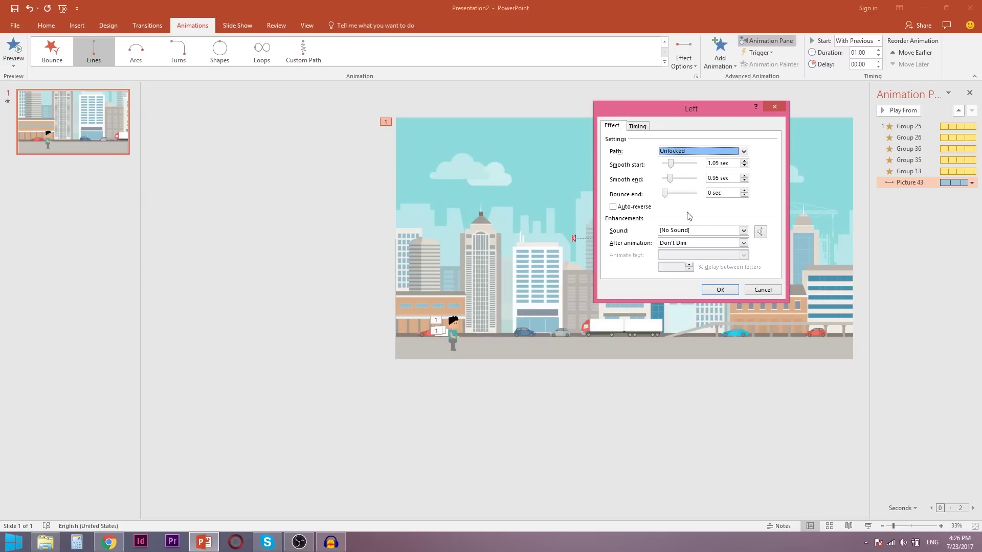
click(724, 289)
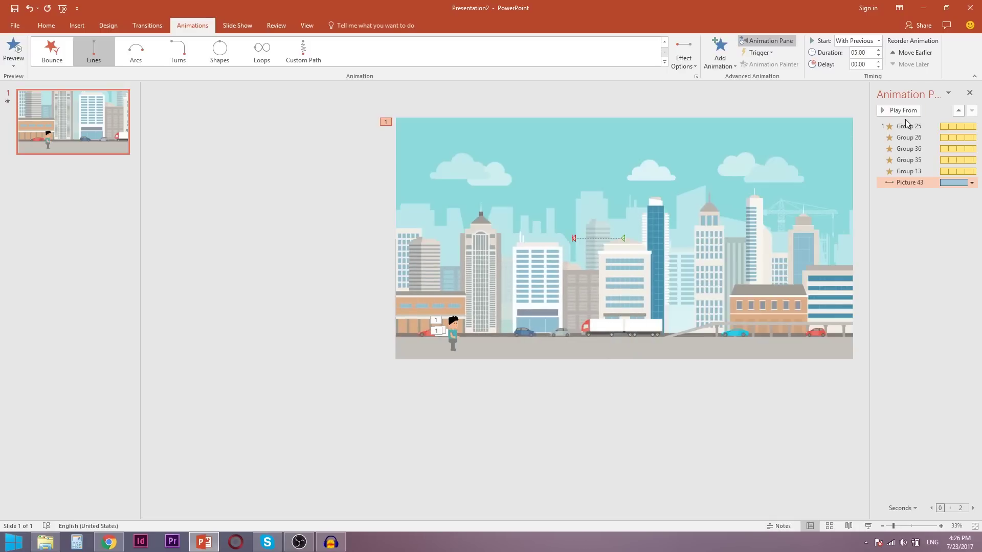
Preview the slide's animations from Group 25 with the slower background.
click(904, 125)
click(902, 110)
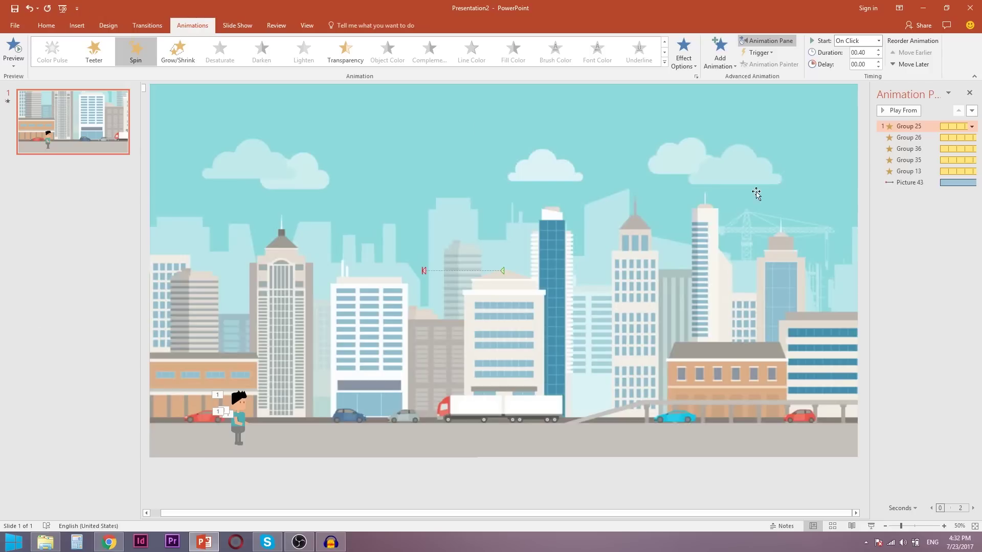
click(902, 111)
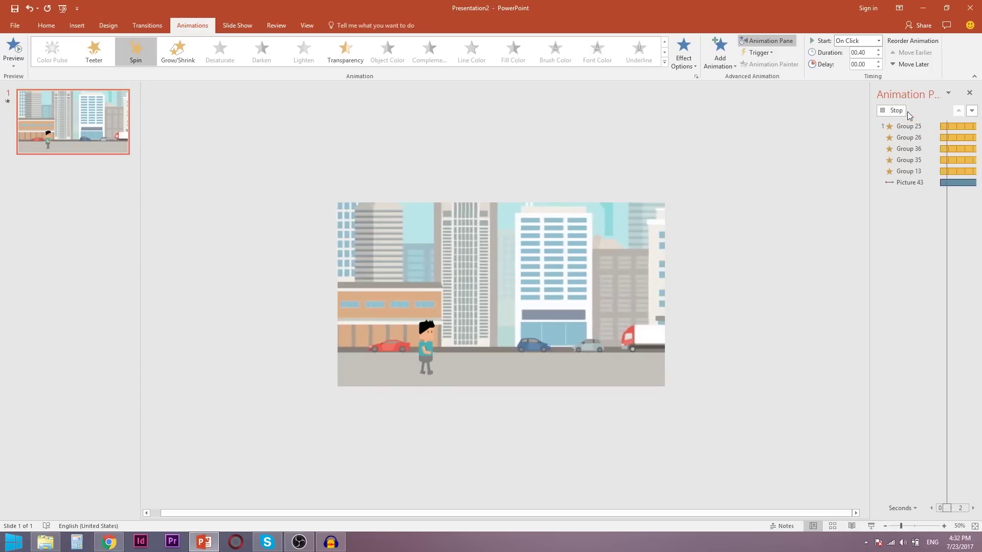
click(889, 114)
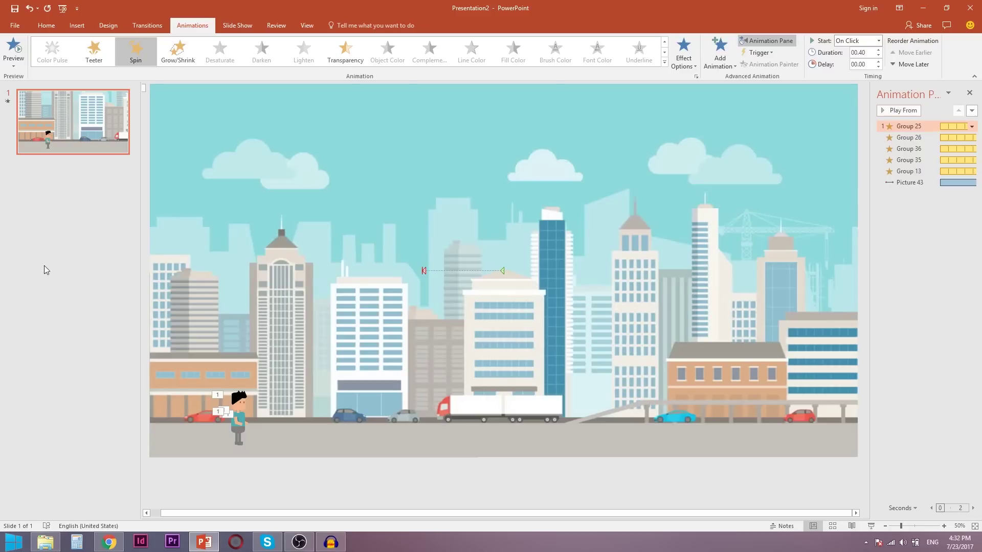
click(76, 26)
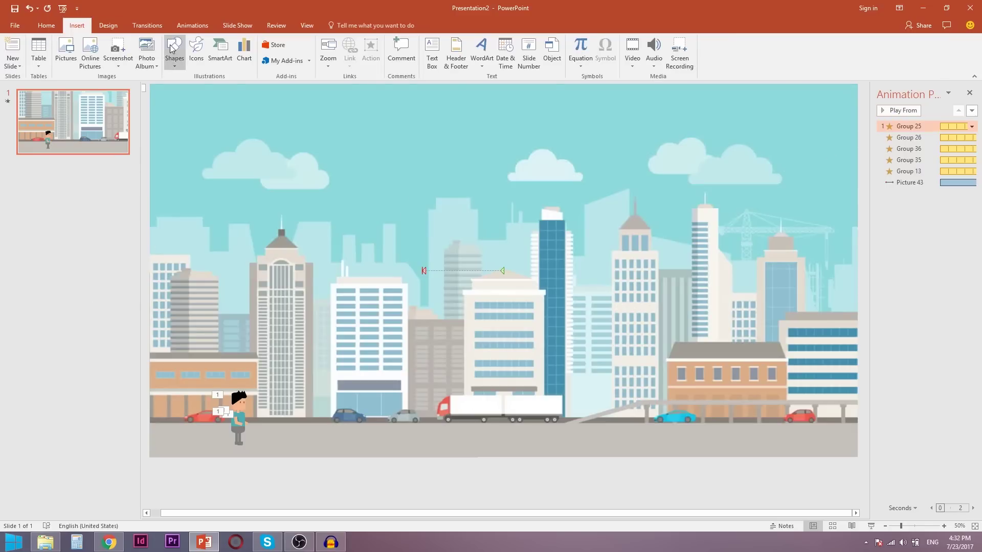
Draw a flat oval just below the man's feet and fill it dark grey.
click(175, 51)
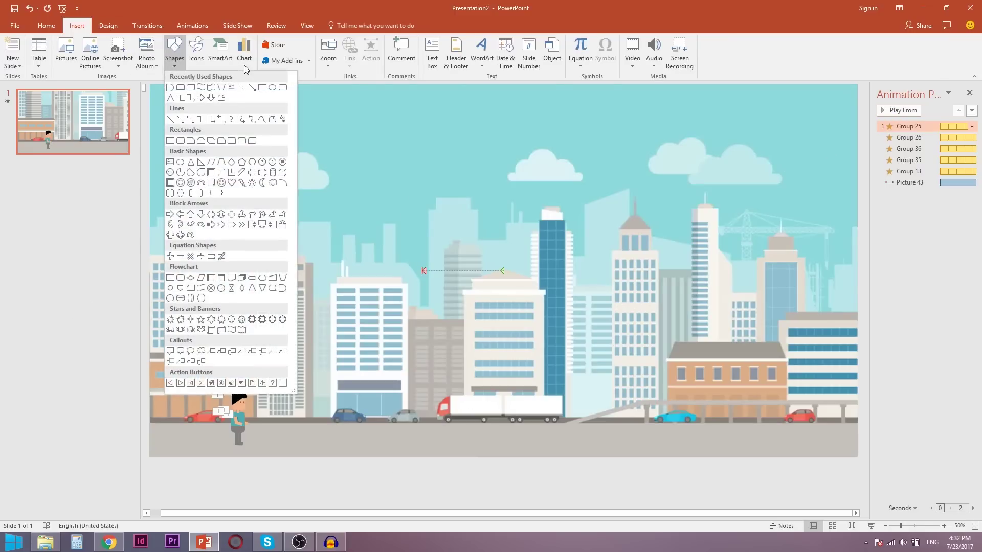
click(272, 87)
drag(219, 448, 266, 450)
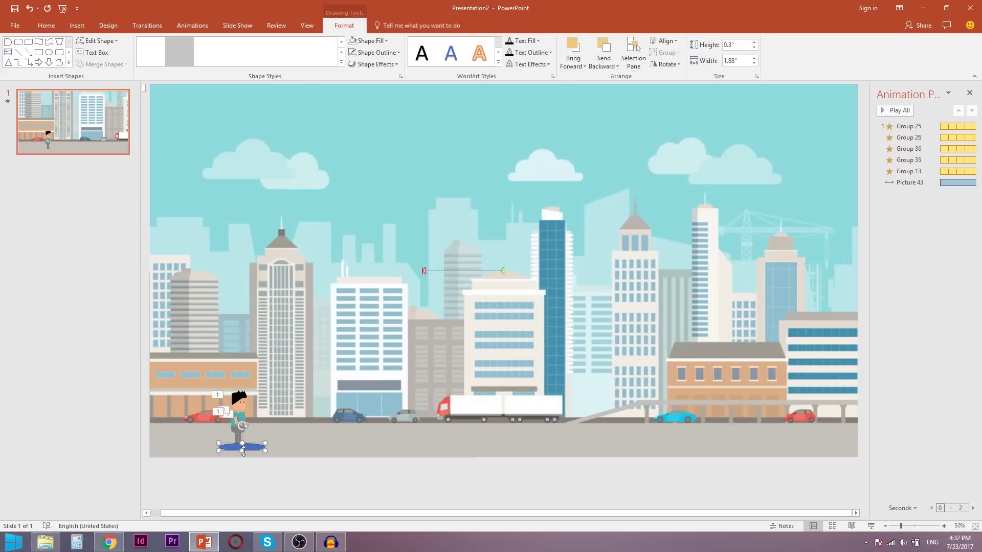
right_click(253, 449)
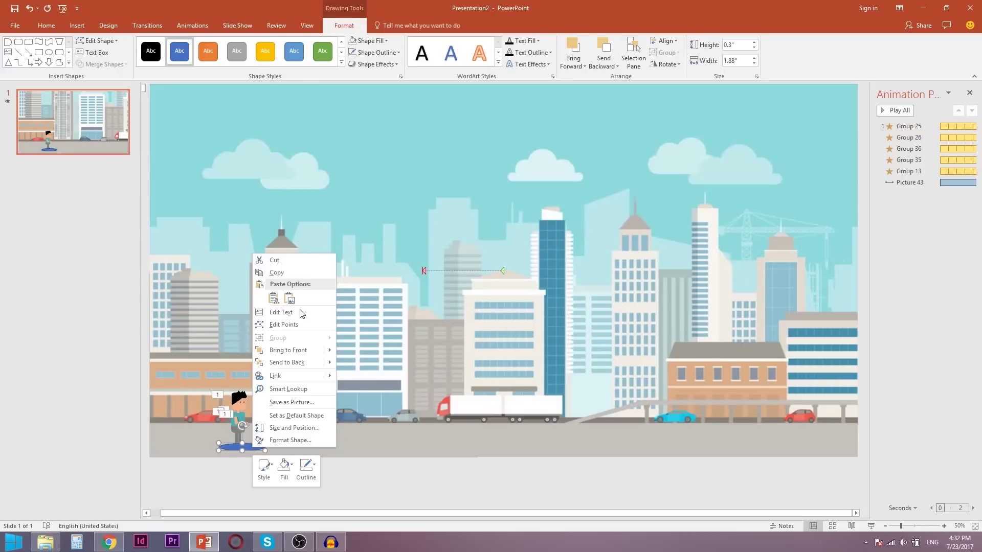
click(284, 468)
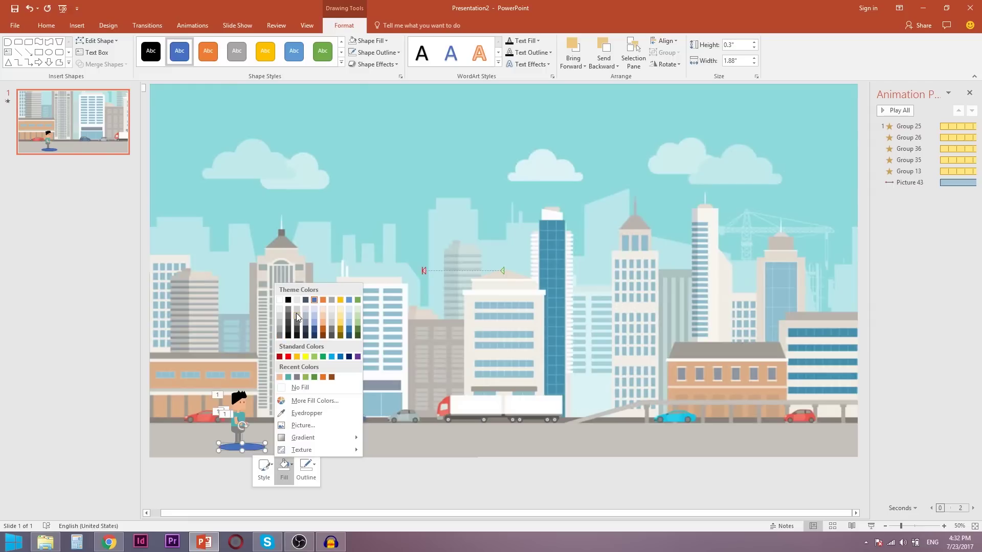
click(290, 317)
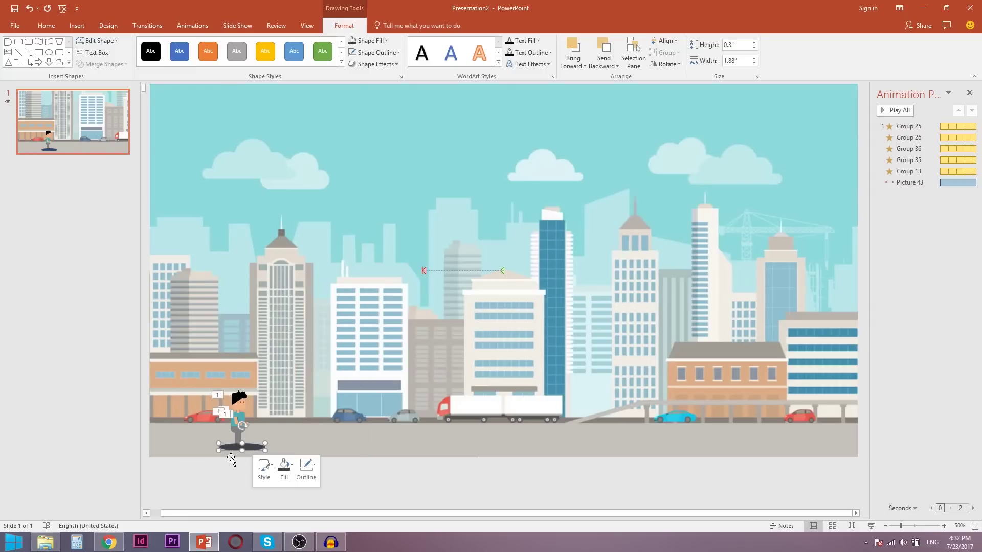
click(240, 473)
scroll(226, 440, up, 5)
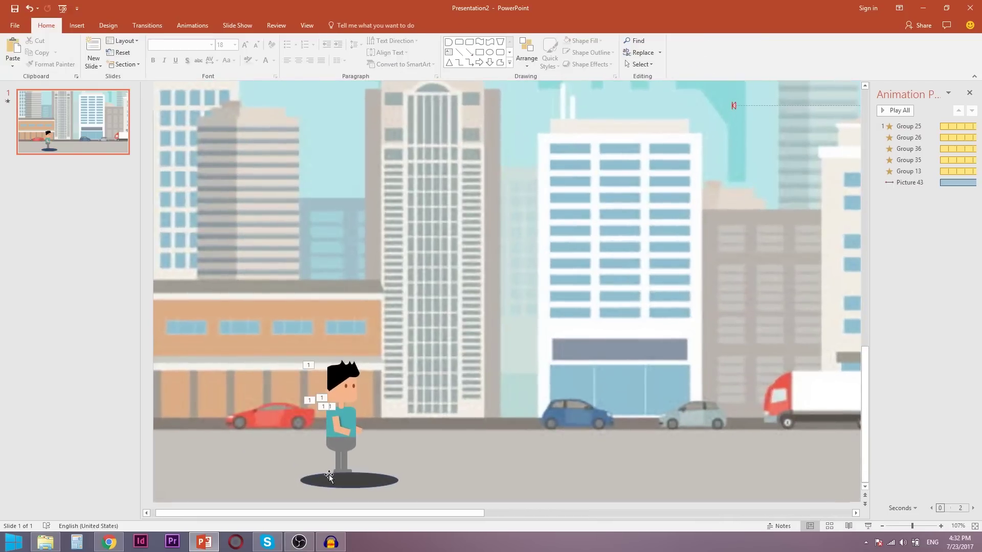
Shift the oval shadow left under the feet and send it behind the character.
drag(331, 480, 320, 480)
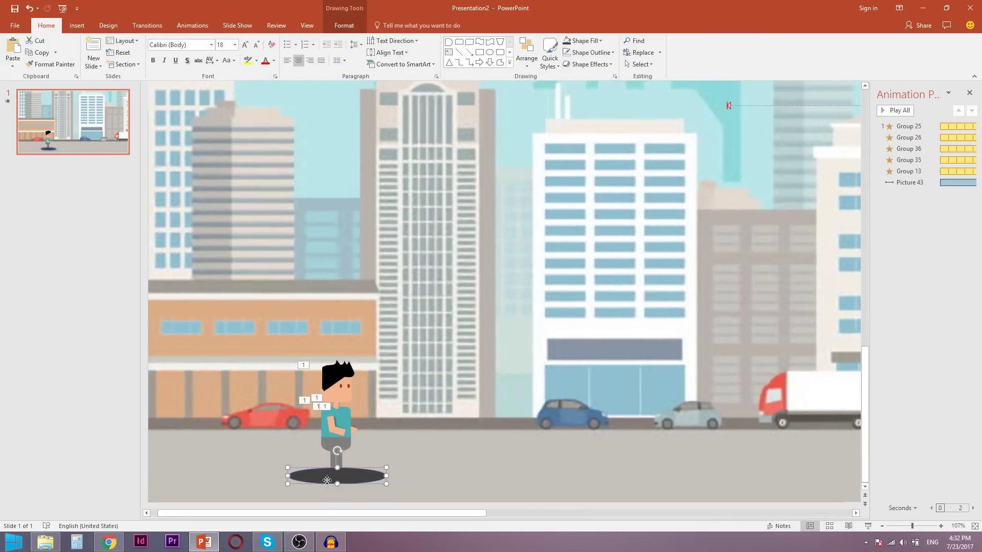
right_click(327, 480)
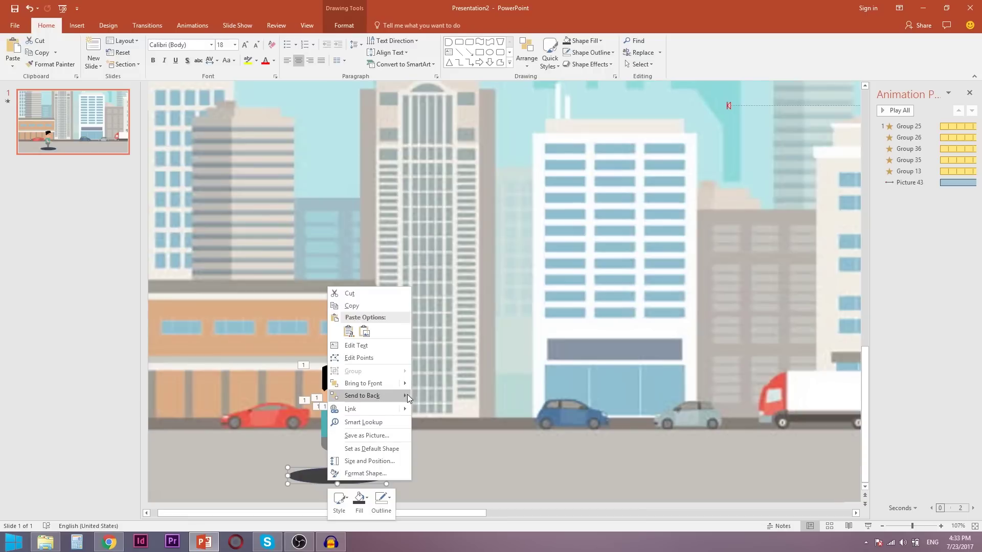
mouse_move(368, 395)
click(429, 410)
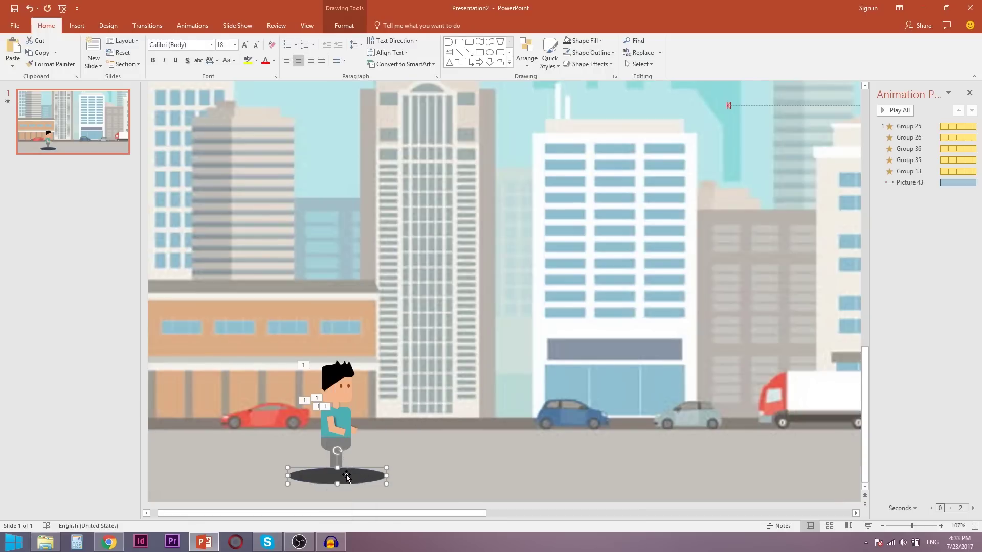
right_click(346, 476)
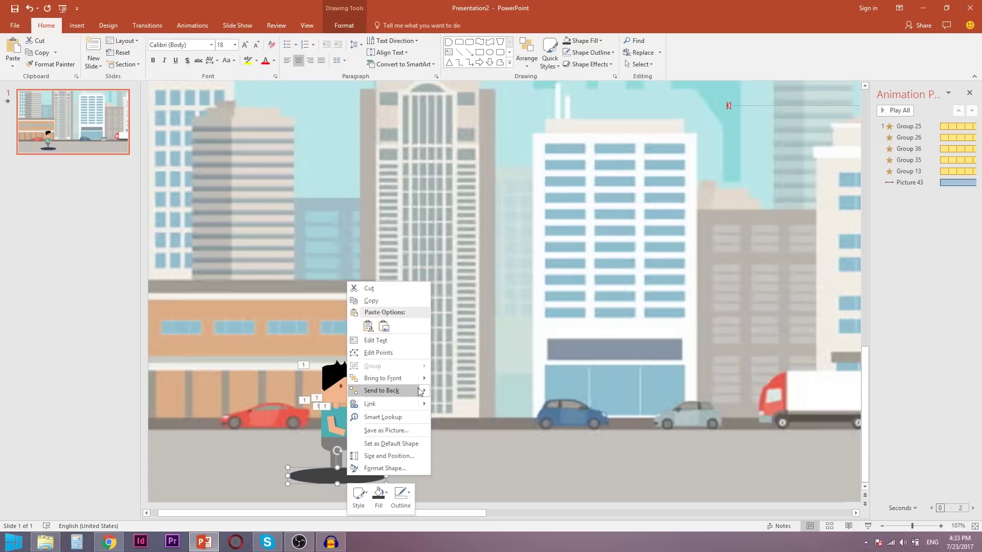
mouse_move(382, 391)
click(445, 392)
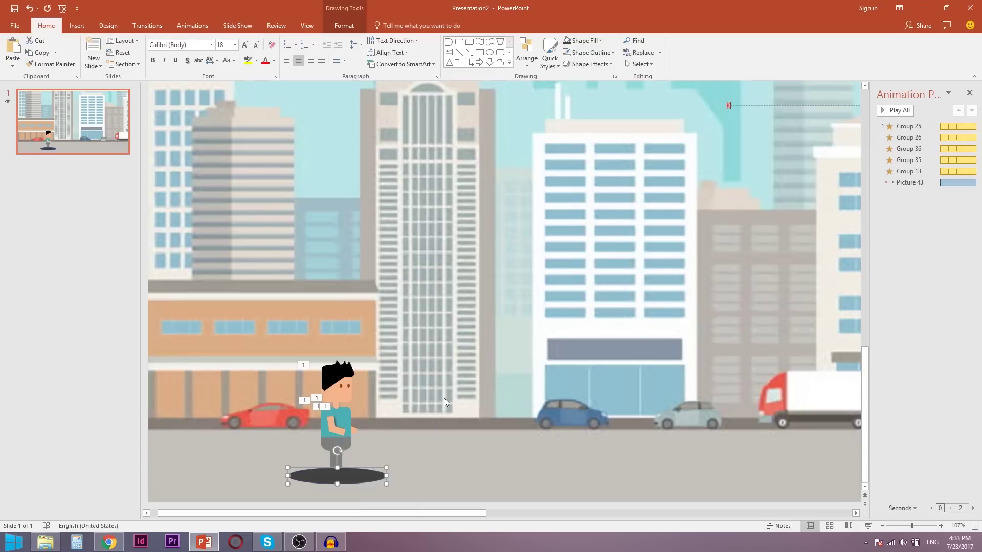
Re-layer the shadow with Bring Forward so it sits just above the street background.
right_click(373, 469)
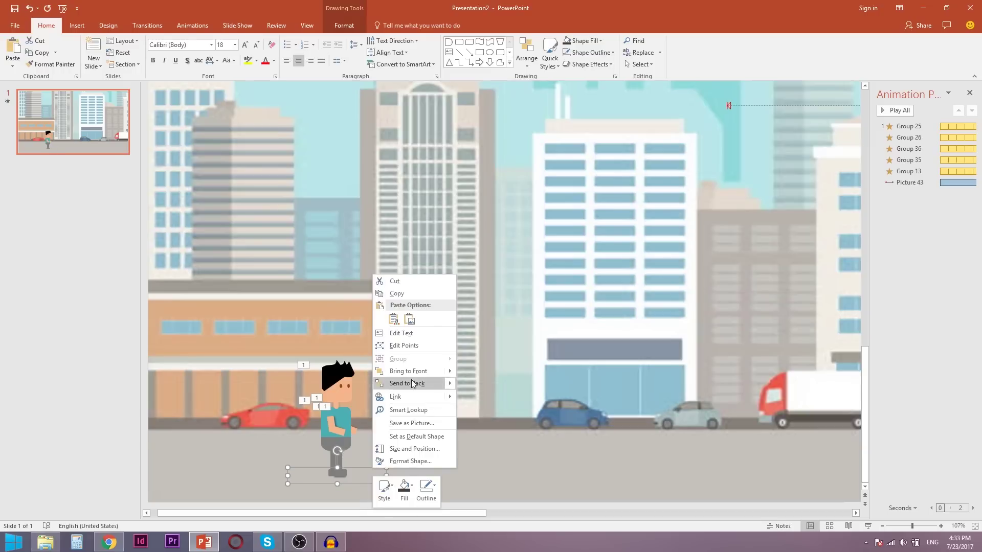
mouse_move(408, 370)
click(465, 376)
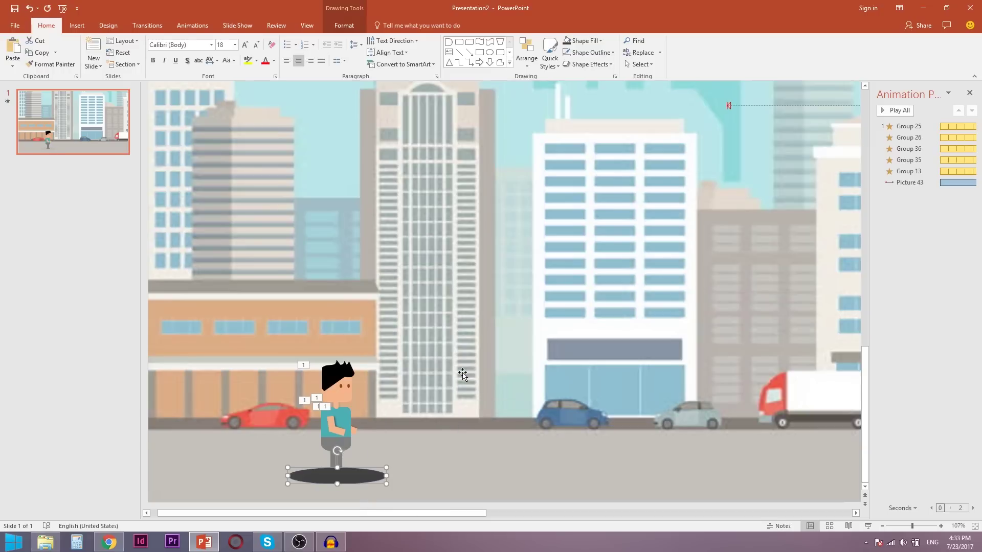
right_click(349, 481)
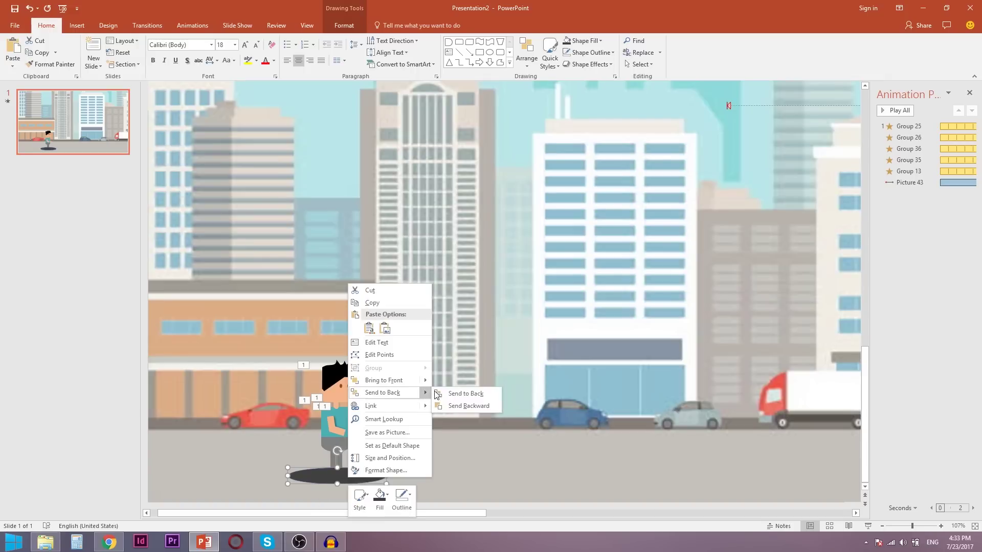
mouse_move(382, 393)
click(456, 394)
right_click(358, 468)
mouse_move(394, 369)
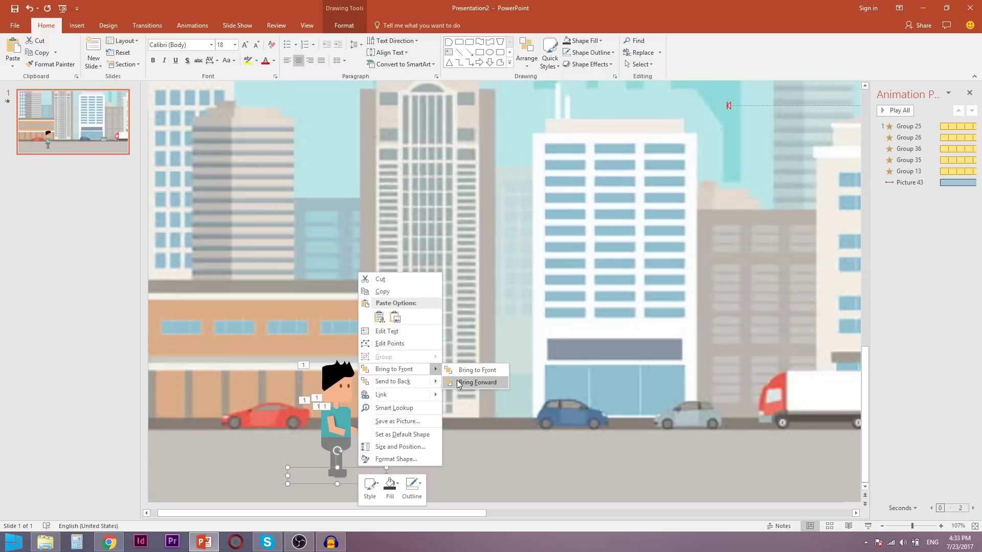
click(460, 383)
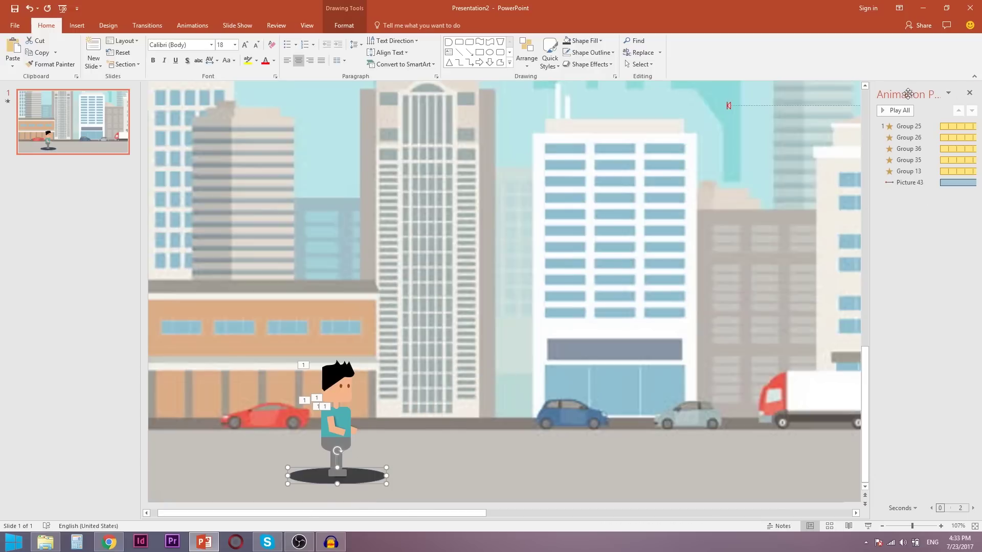
right_click(367, 478)
click(404, 466)
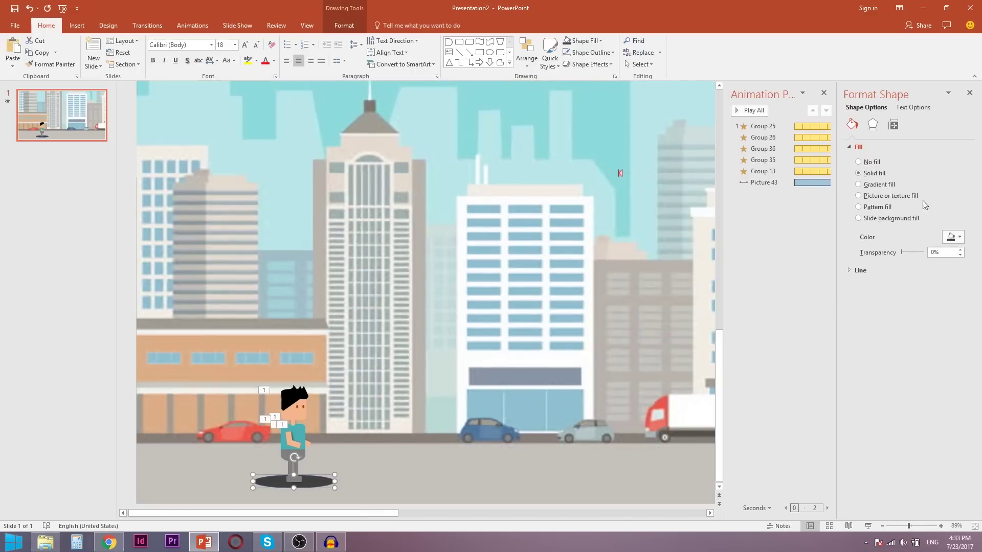
Add a soft drop shadow to the oval, narrow it, and set its fill transparency to 64%.
click(872, 125)
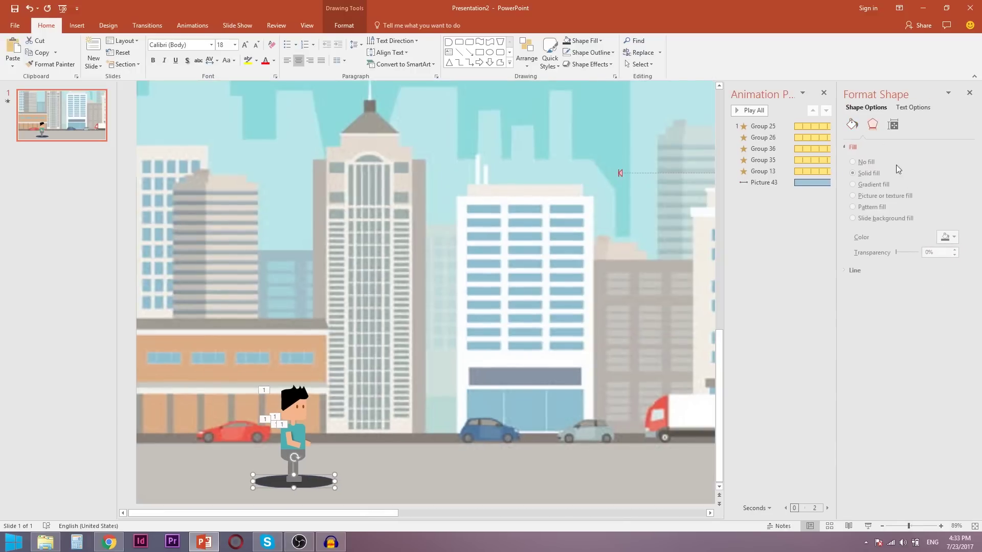
mouse_move(900, 193)
mouse_down()
mouse_move(915, 193)
mouse_move(890, 208)
mouse_move(918, 207)
mouse_up()
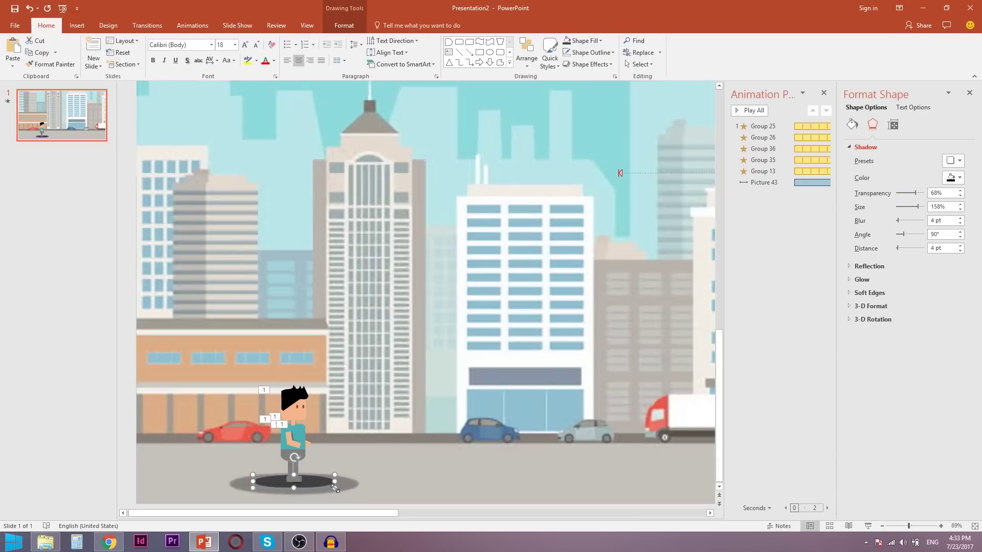
drag(335, 489, 291, 479)
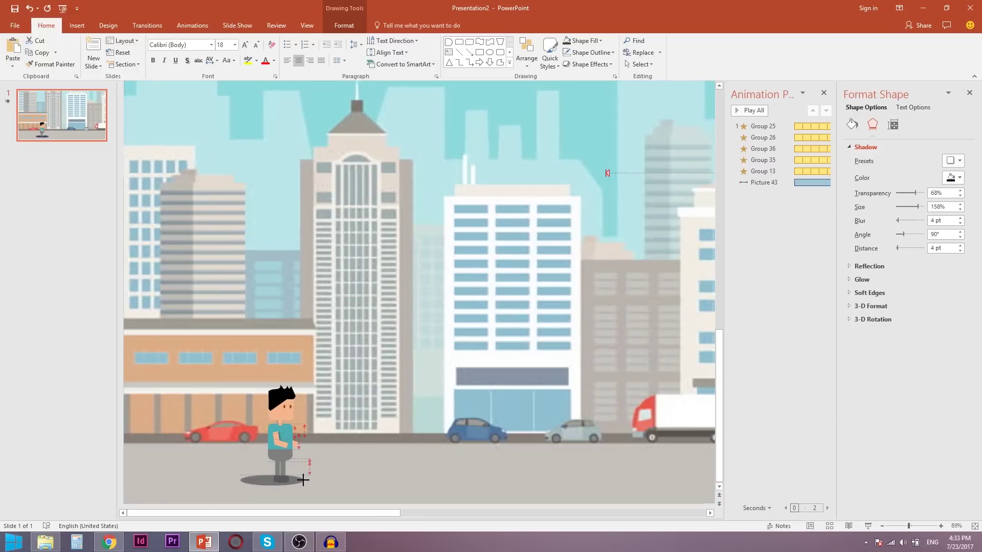
drag(292, 478, 275, 481)
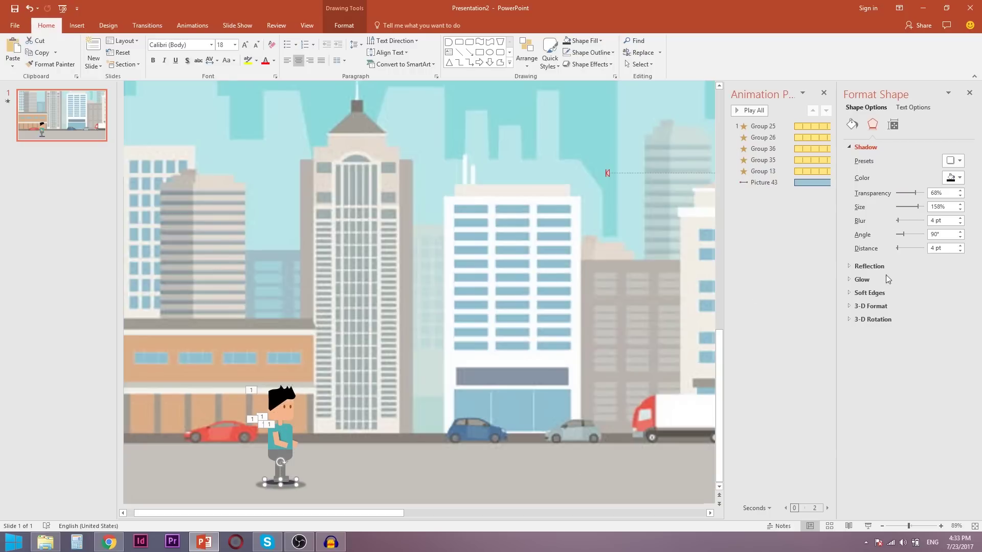
click(852, 124)
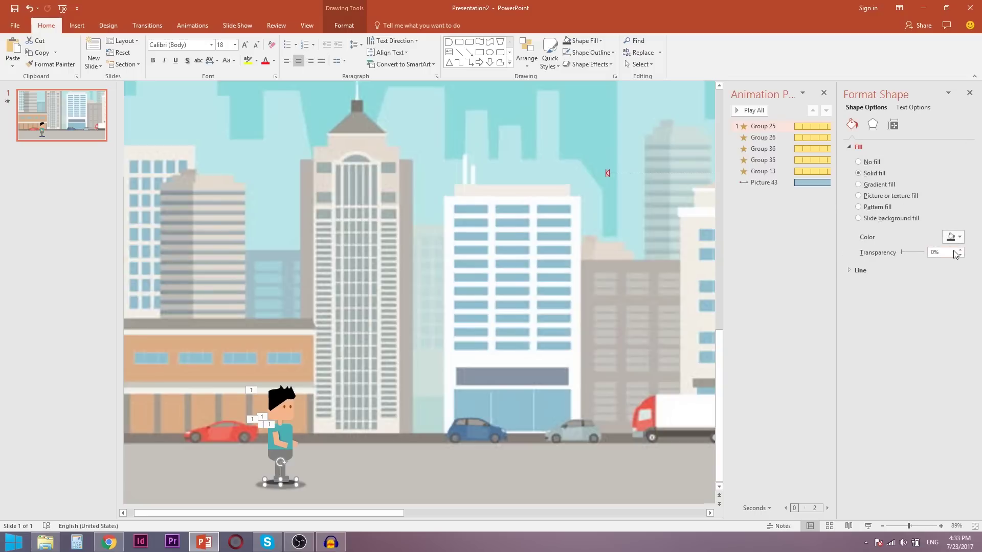
drag(903, 254, 923, 253)
Sample a darker grey fill for the oval with the eyedropper and remove its outline.
click(335, 501)
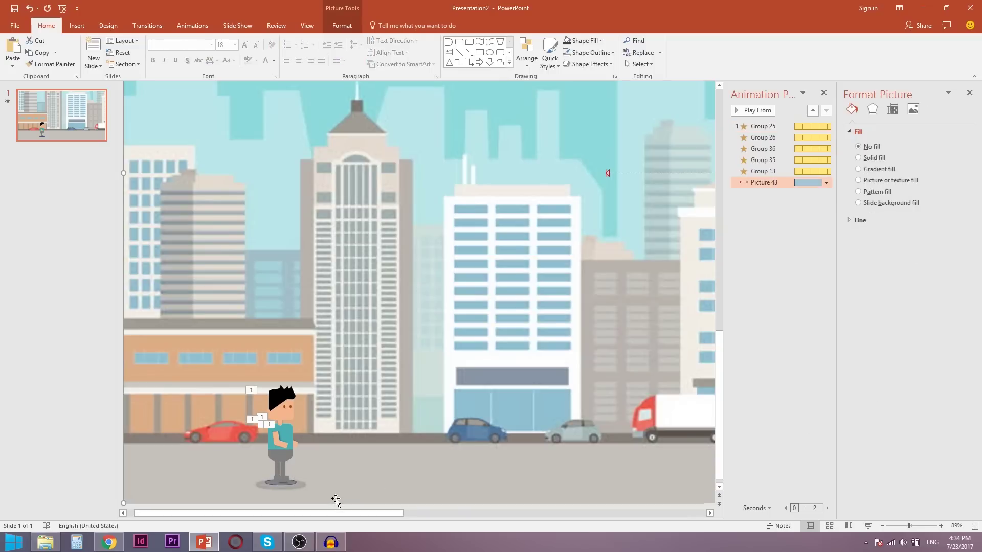
click(281, 485)
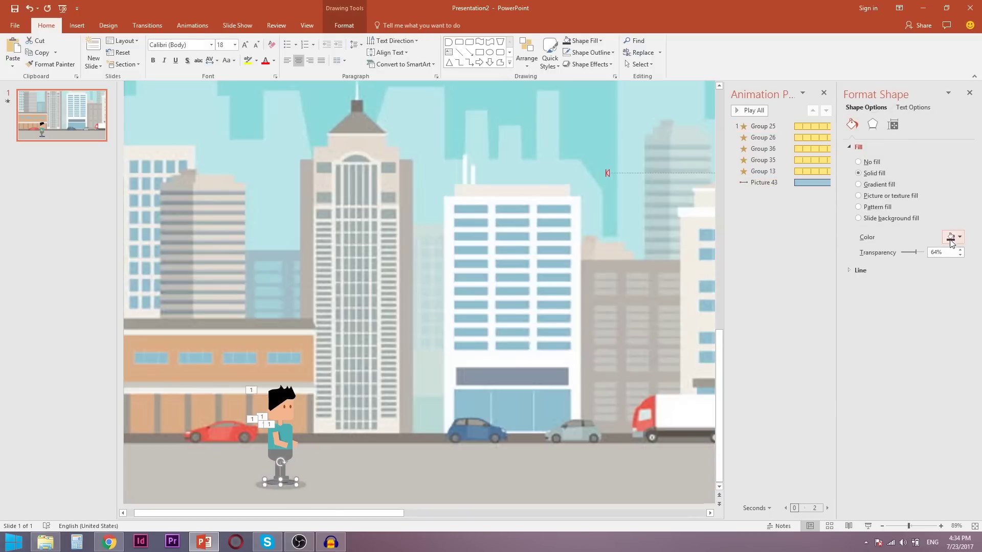
click(954, 237)
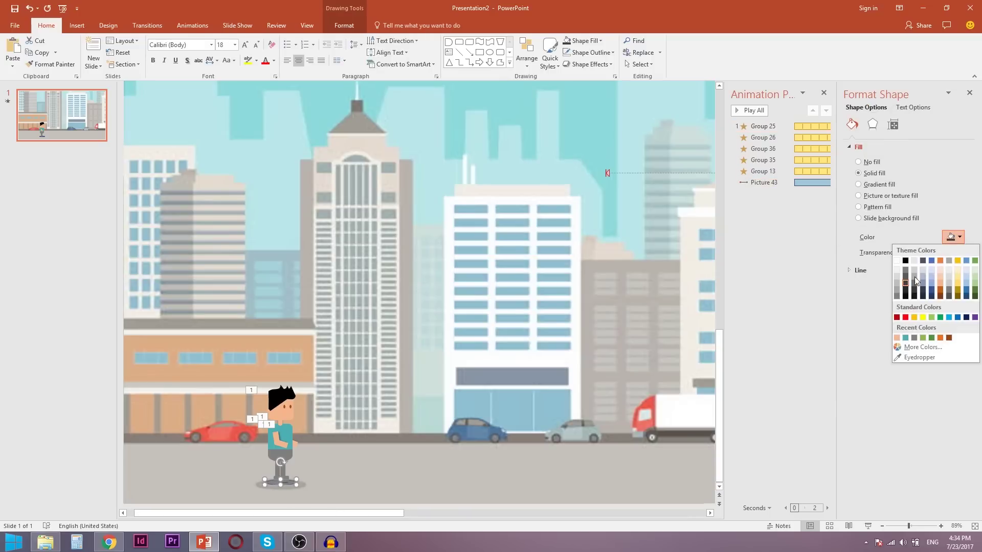
click(919, 358)
click(287, 461)
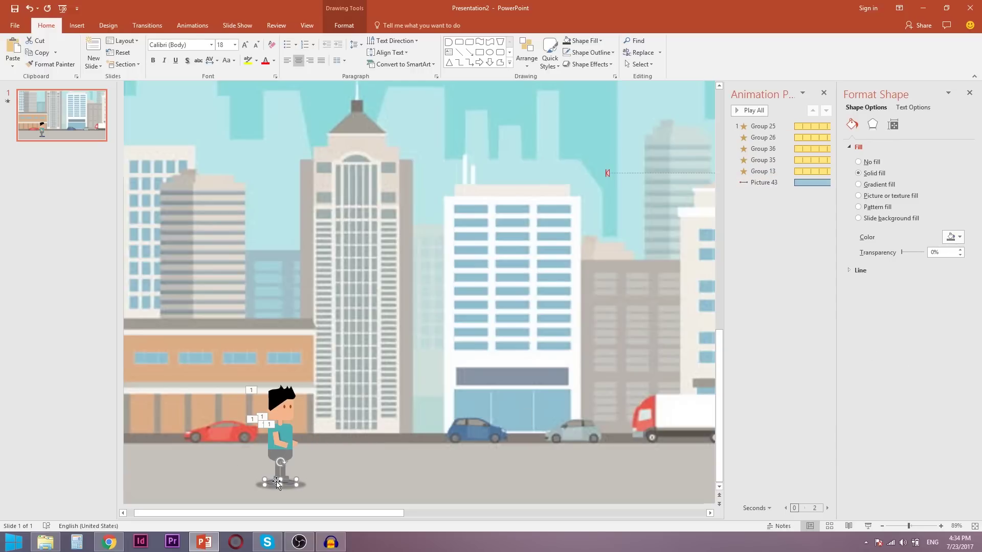
click(343, 479)
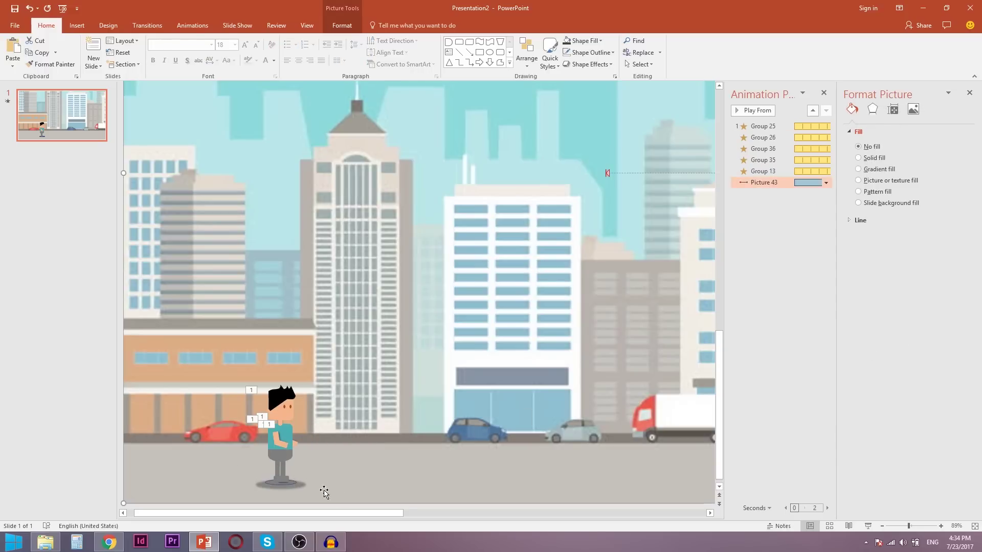
right_click(285, 489)
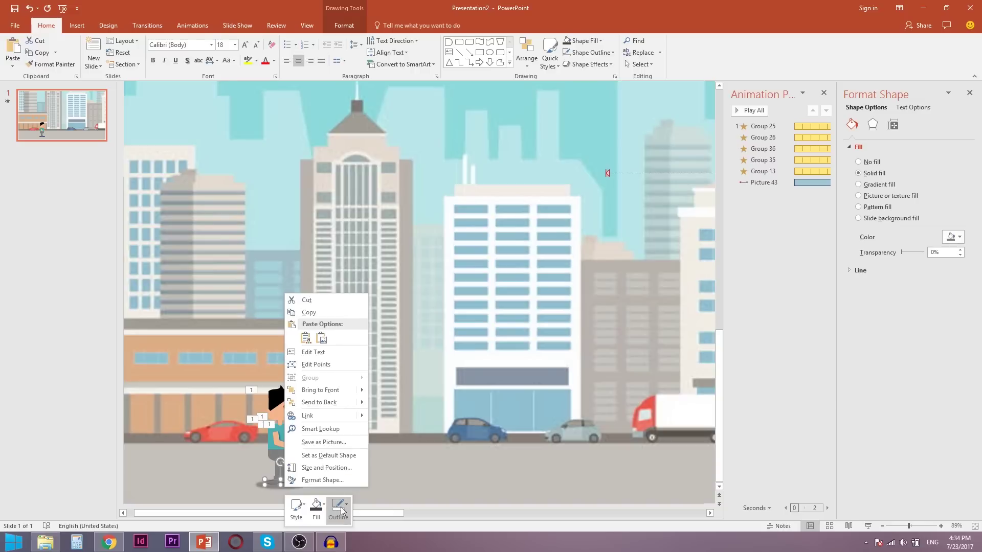
click(339, 510)
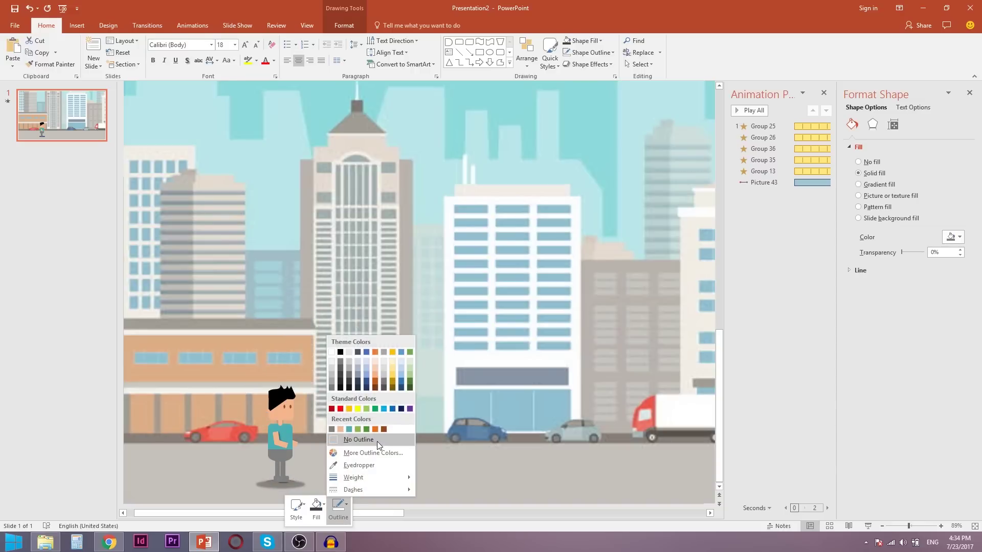
click(376, 441)
Raise the oval's fill transparency to 56% and place it under the character's feet.
click(344, 492)
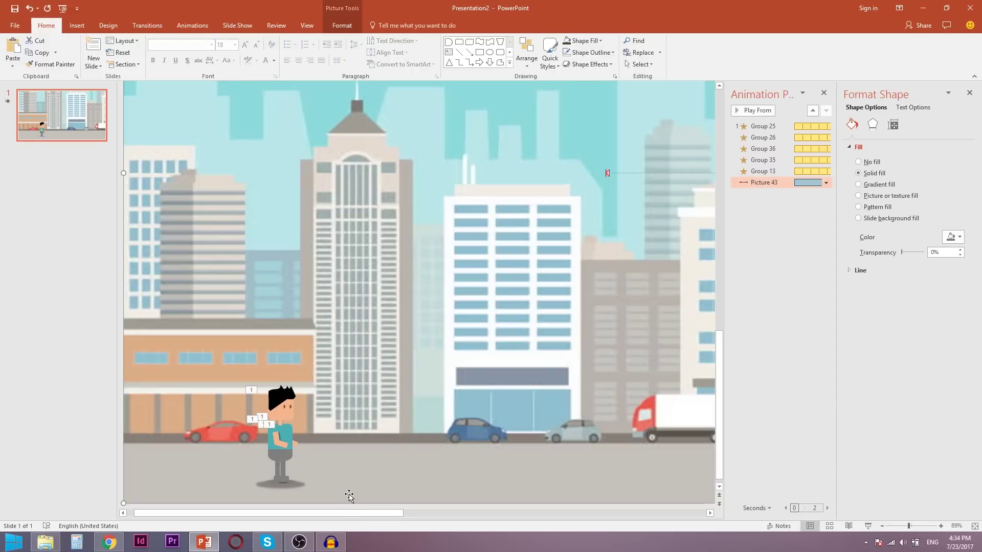
click(291, 483)
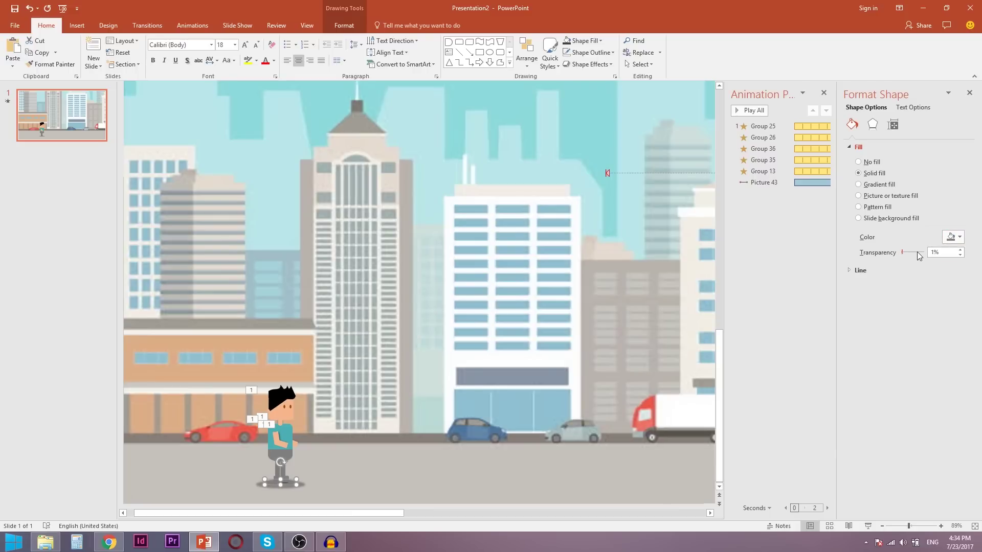
drag(904, 252, 911, 253)
click(395, 490)
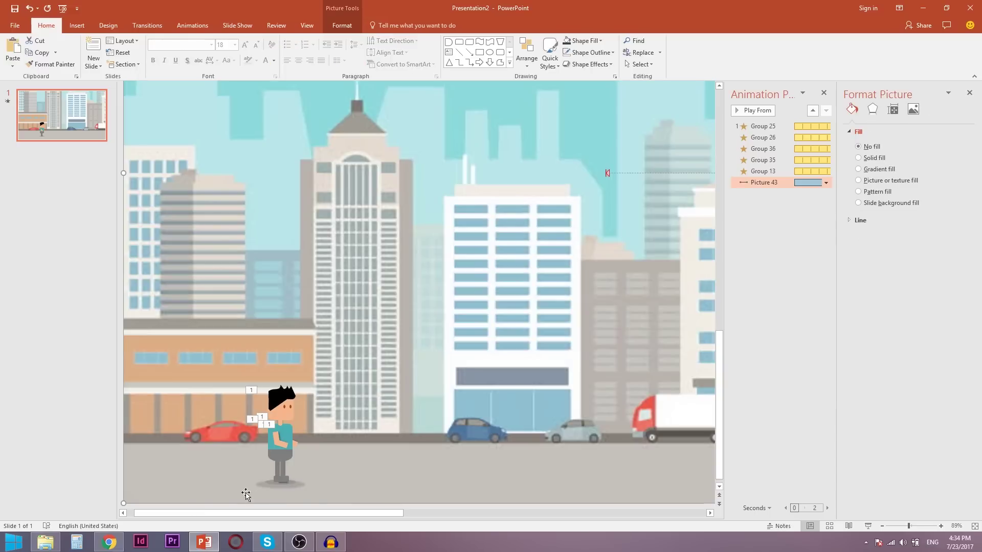
click(287, 485)
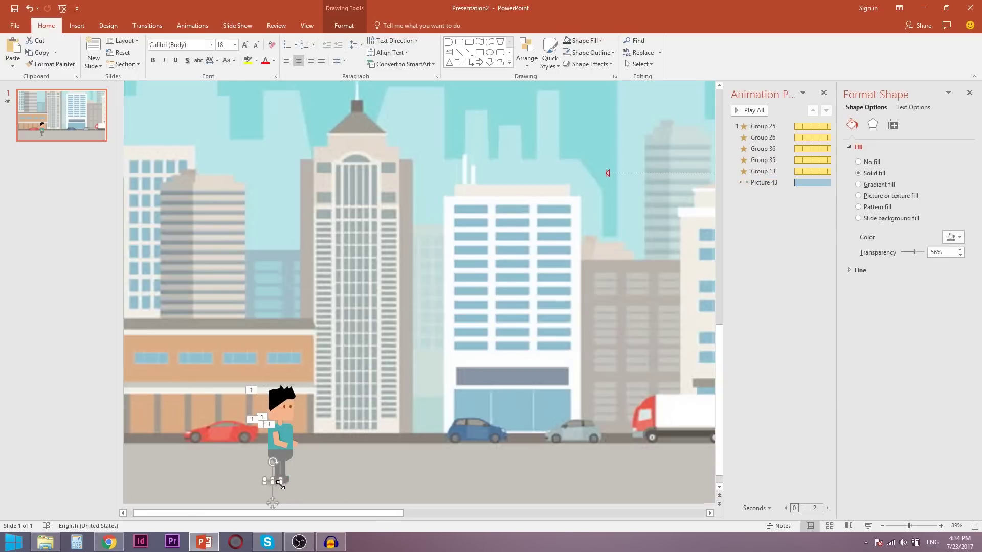
scroll(268, 483, up, 3)
scroll(351, 463, up, 3)
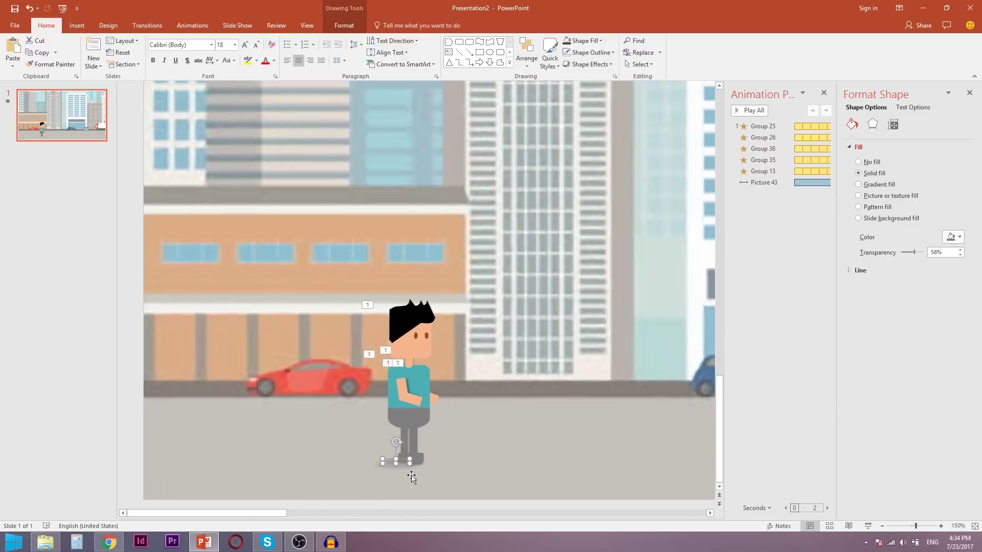
drag(389, 463, 389, 463)
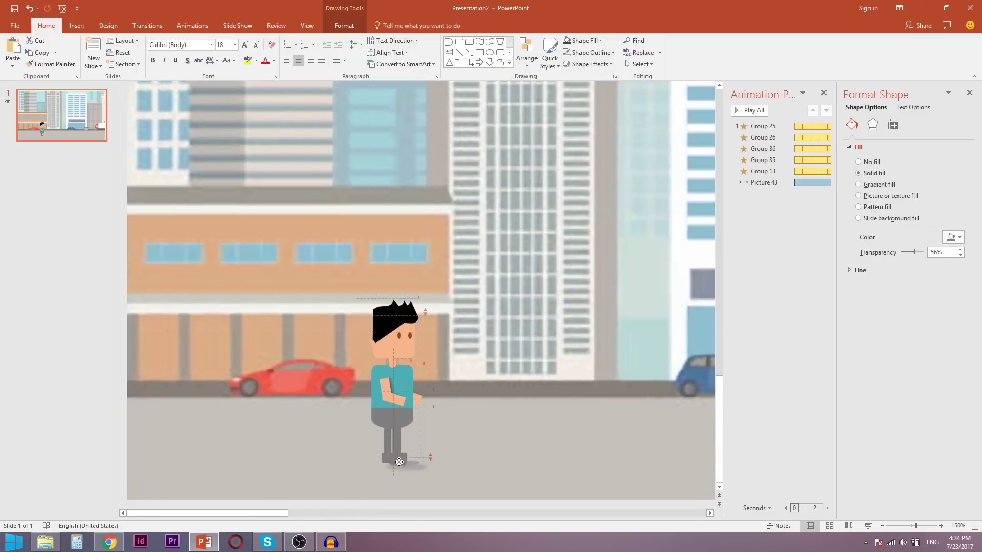
drag(389, 463, 390, 463)
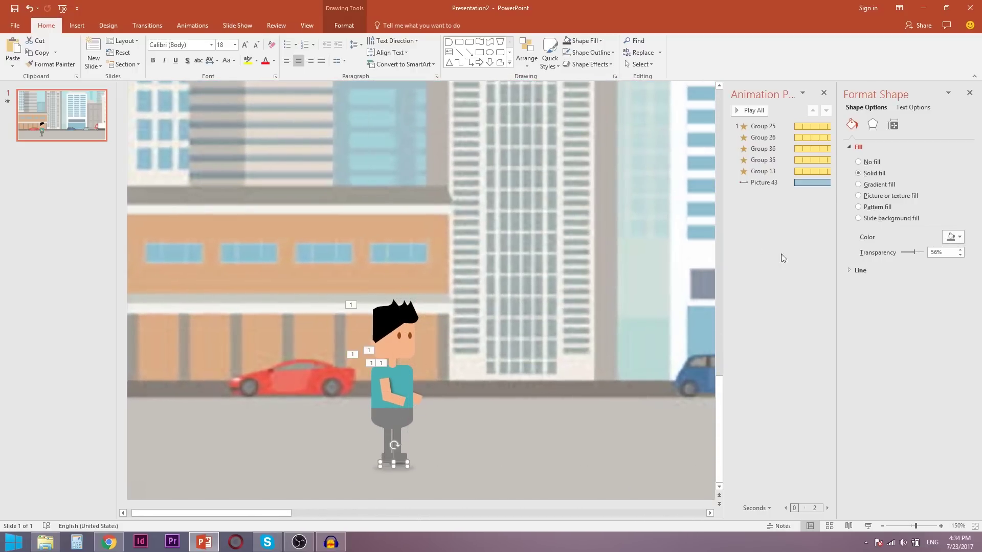
Enlarge the oval's drop shadow to 200% size, 3 pt blur and 60% transparency.
click(871, 125)
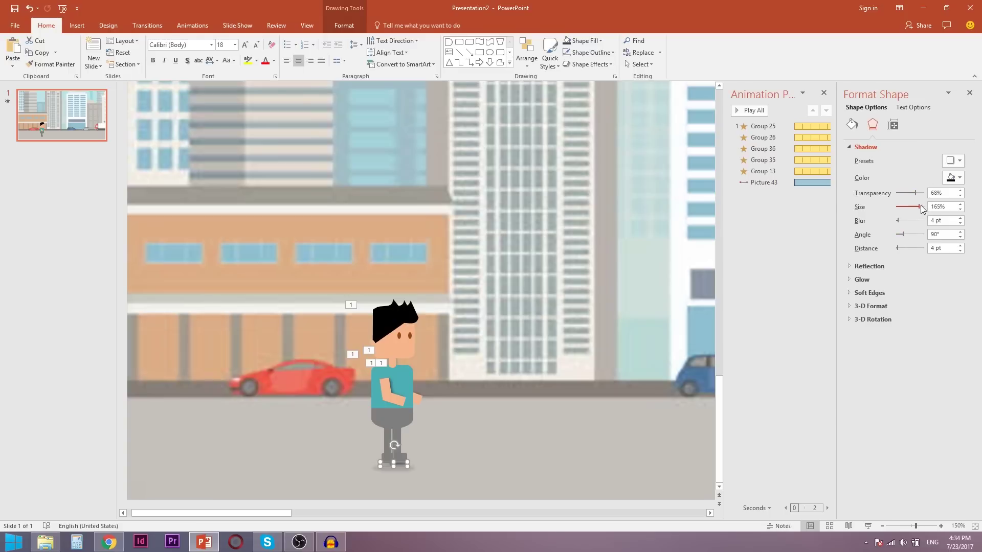
mouse_move(920, 207)
mouse_down()
mouse_move(885, 223)
mouse_move(899, 225)
mouse_up()
click(969, 94)
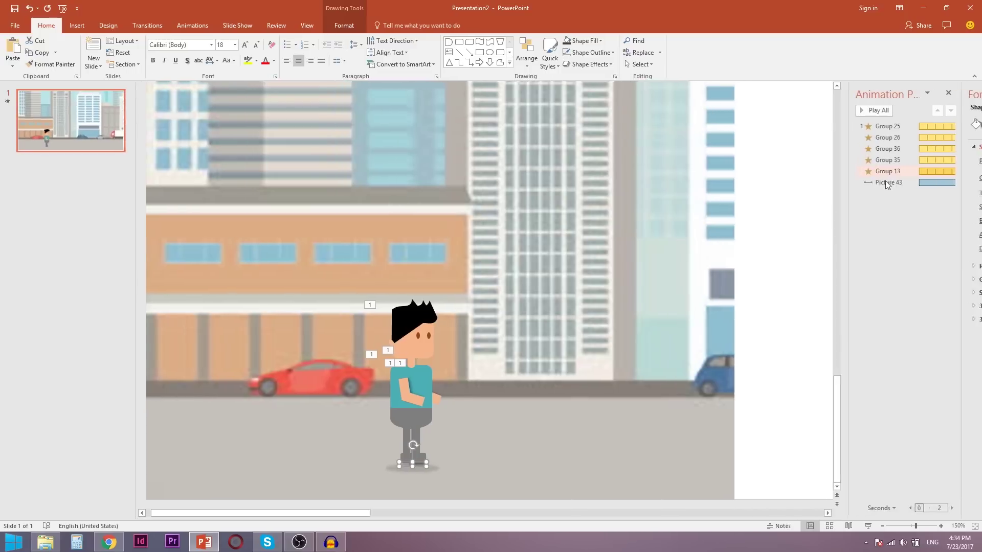
click(424, 476)
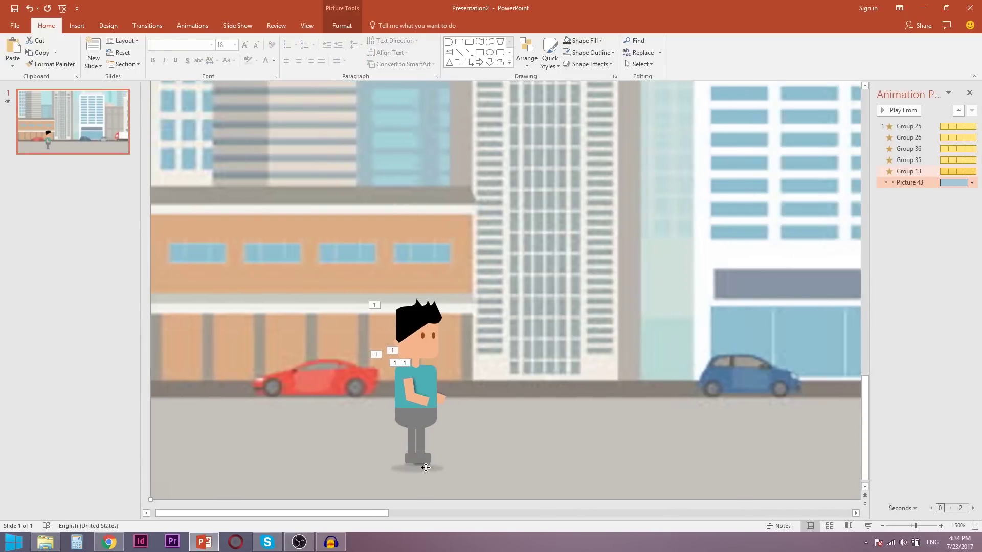
Apply the Grow/Shrink emphasis effect to the oval shadow and preview it.
click(426, 467)
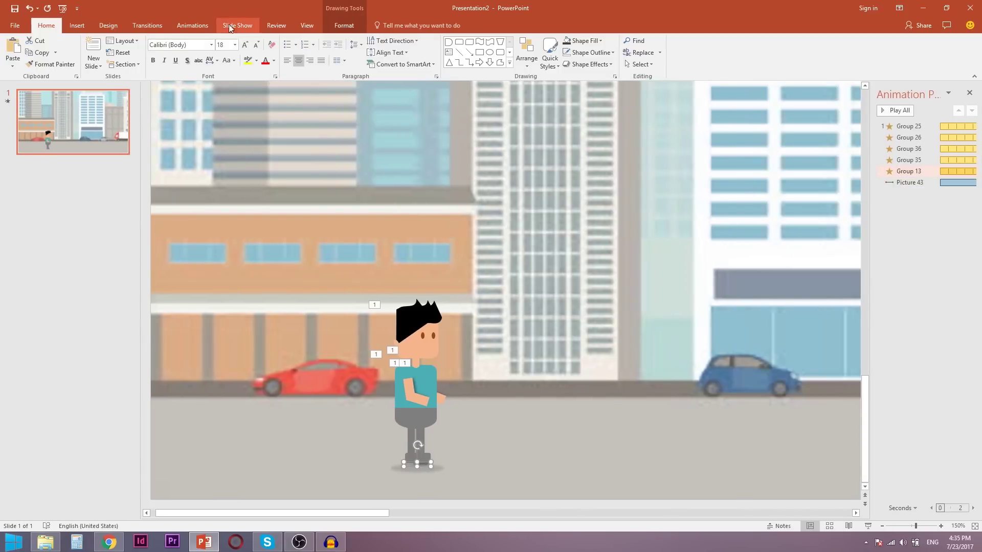
click(193, 25)
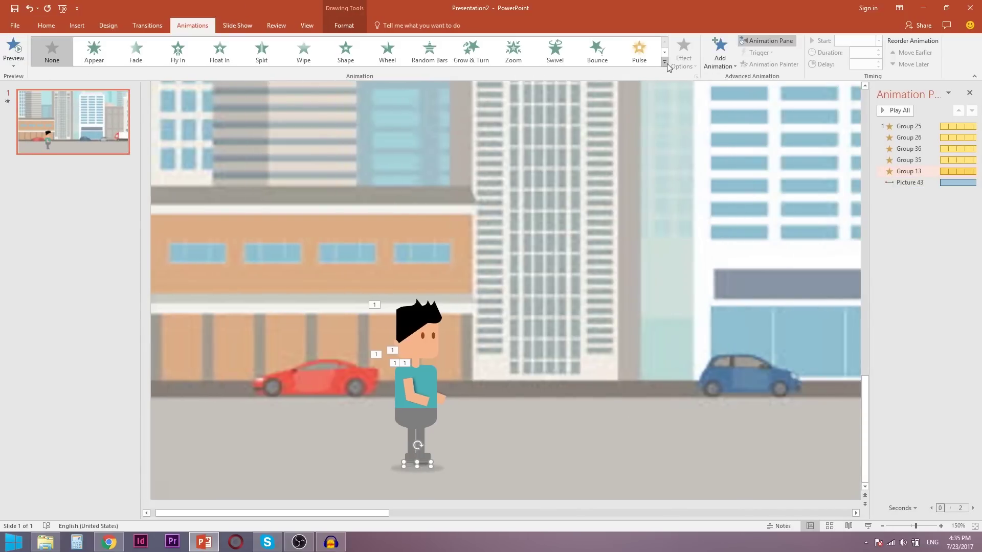
click(664, 62)
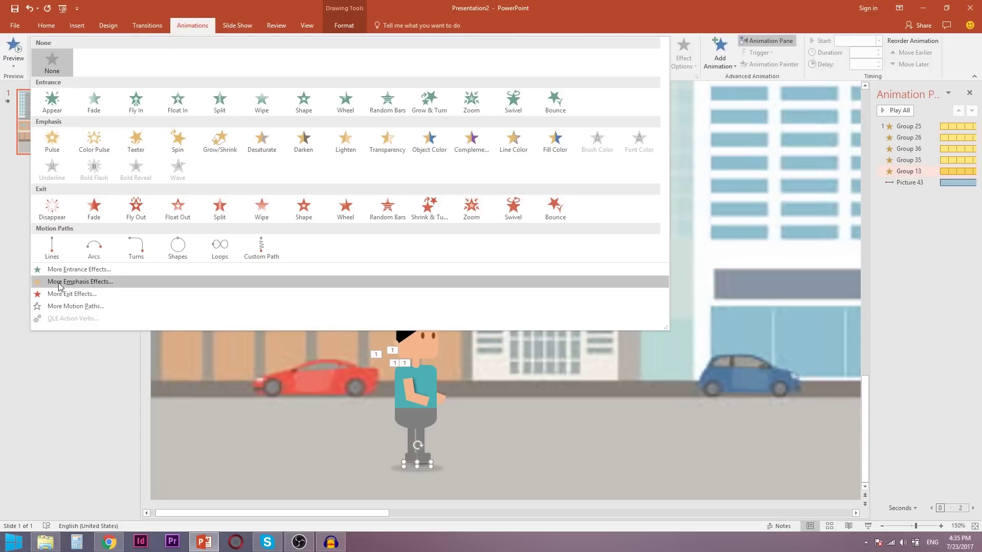
click(60, 286)
click(434, 188)
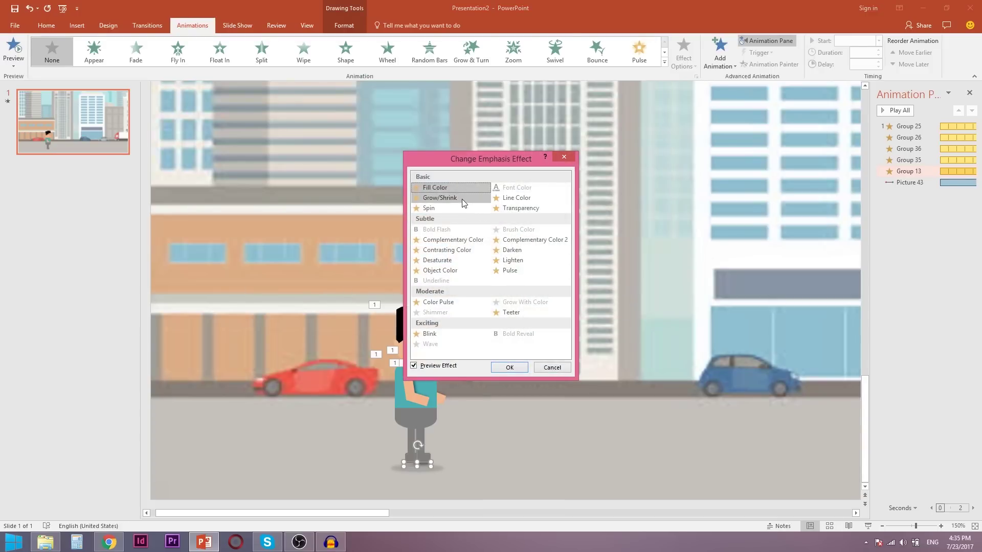
click(462, 198)
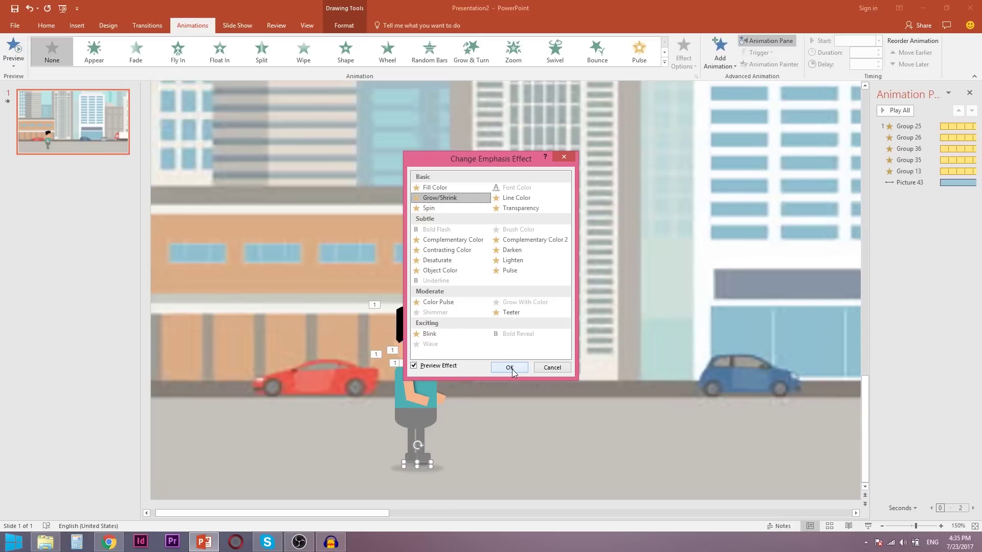
click(509, 367)
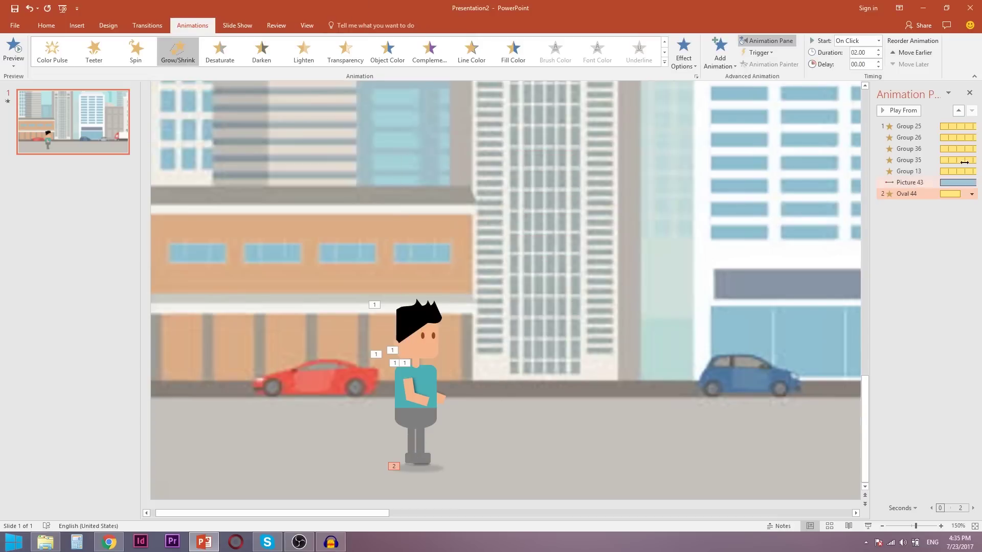
click(893, 111)
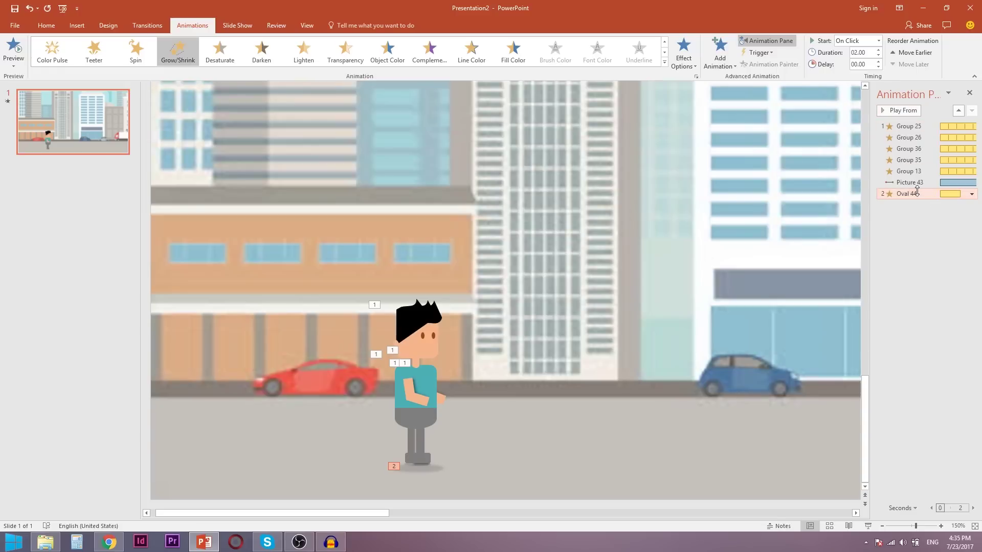
Set the oval's Grow/Shrink duration to 0.40 seconds.
right_click(914, 193)
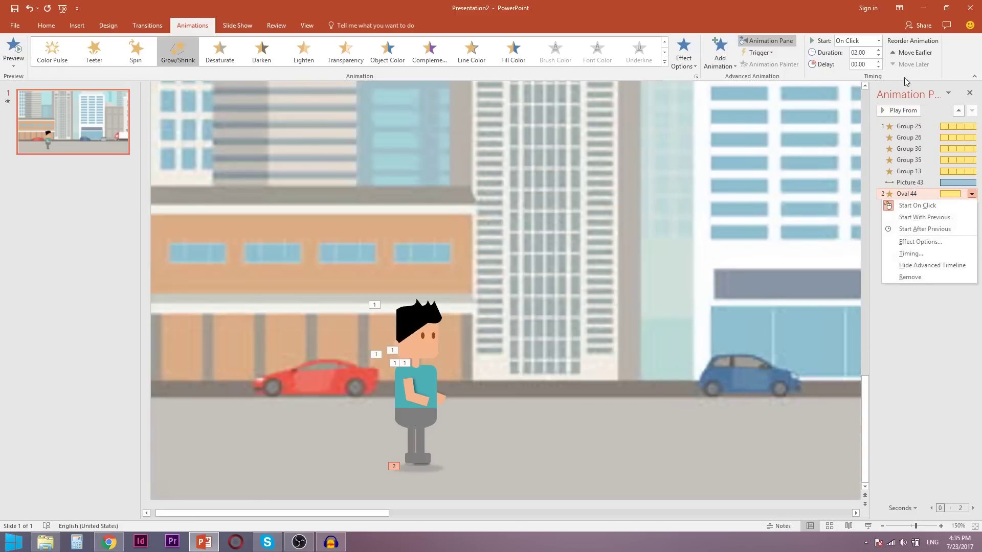
click(862, 51)
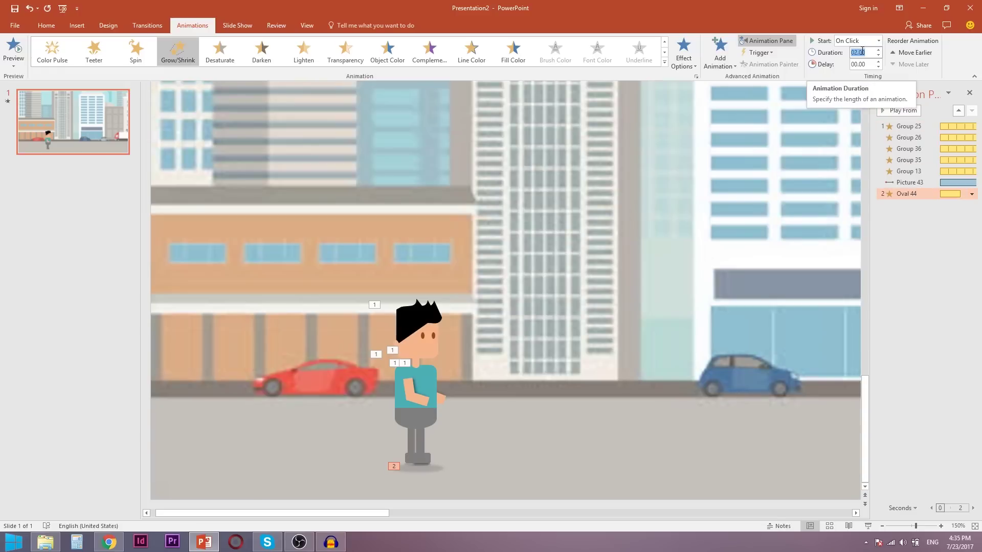
text(40)
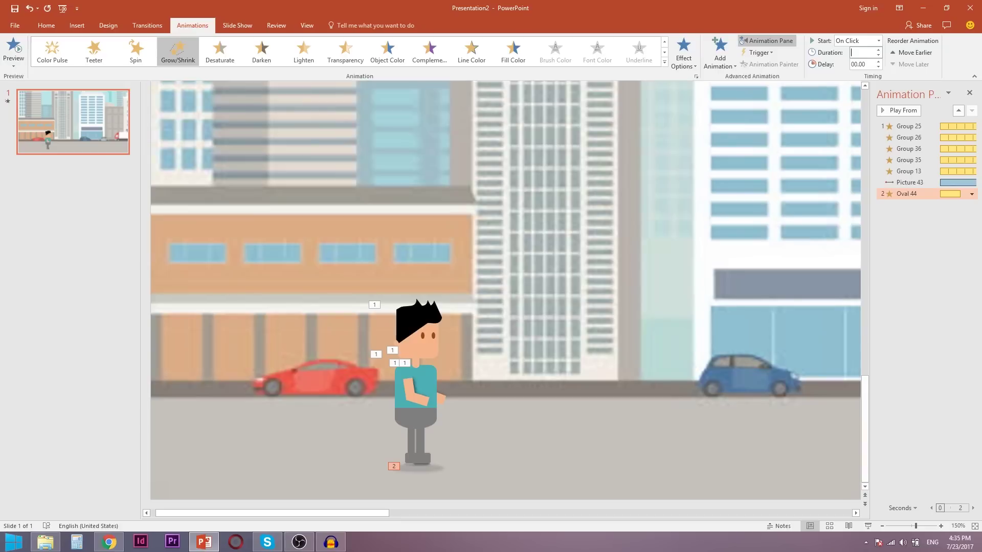
key(Return)
Set the oval's Grow/Shrink size to a custom 120% with Auto-reverse on.
right_click(909, 194)
click(921, 242)
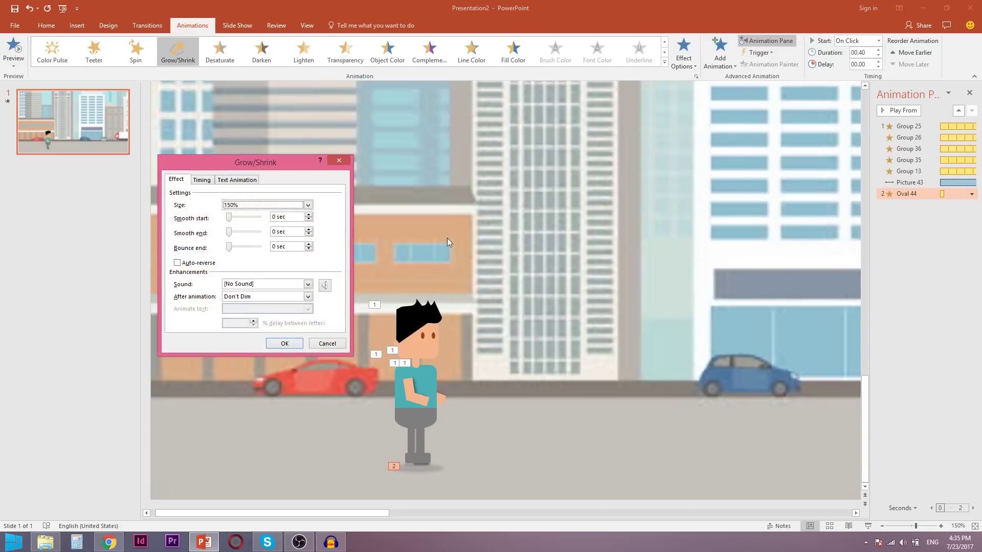
click(243, 206)
click(244, 207)
click(237, 206)
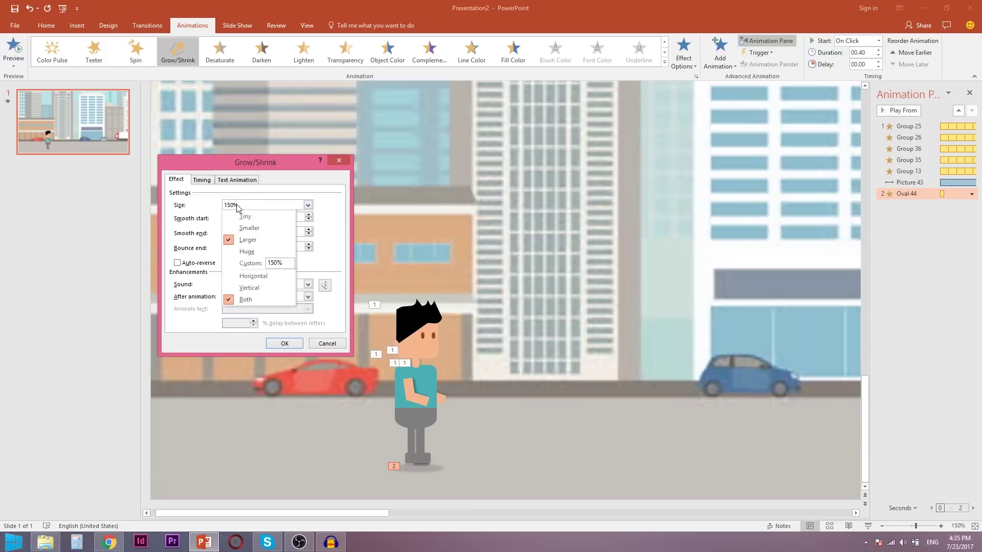
double_click(287, 262)
text(1)
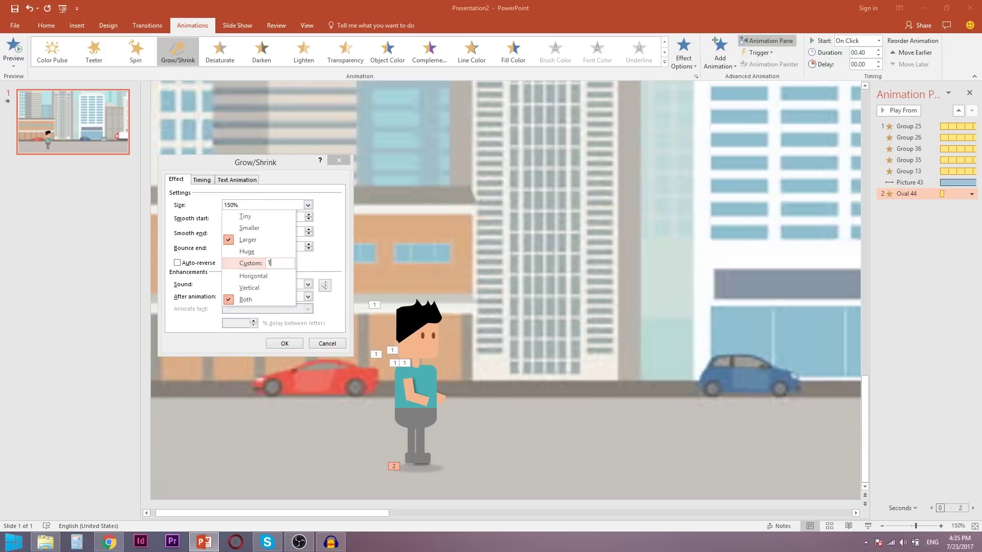
key(Return)
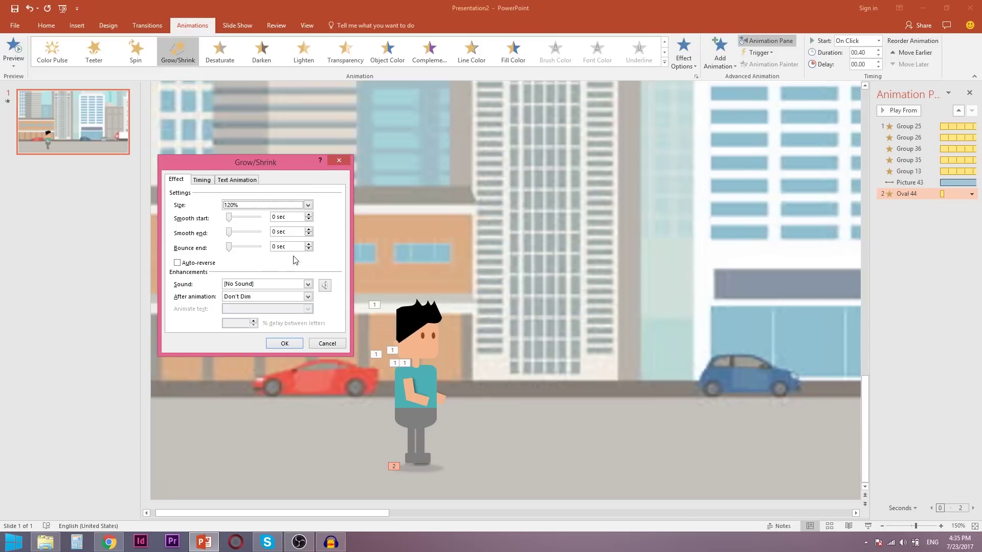
click(180, 264)
Make the pulse repeat 10 times and start With Previous, then confirm the settings.
click(203, 180)
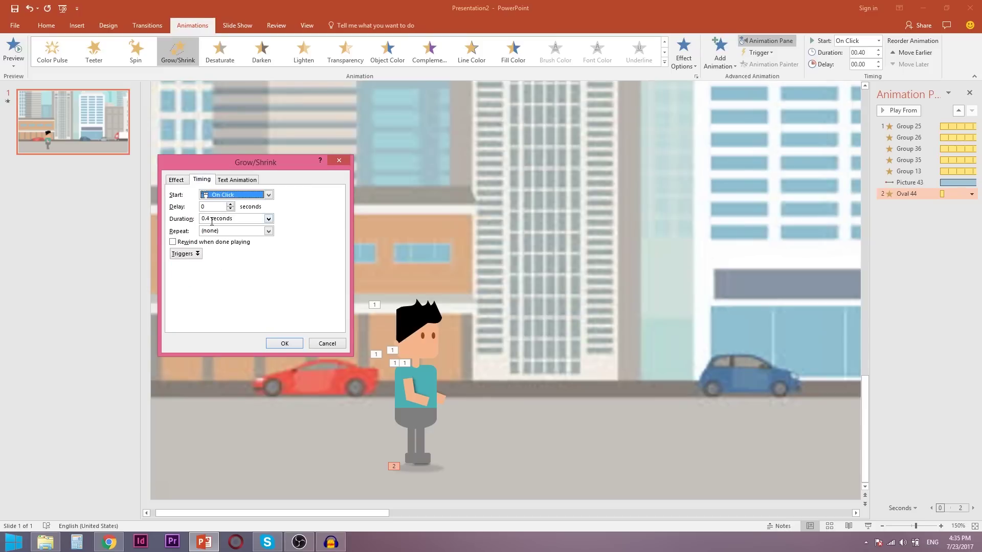
click(268, 219)
click(268, 219)
click(268, 231)
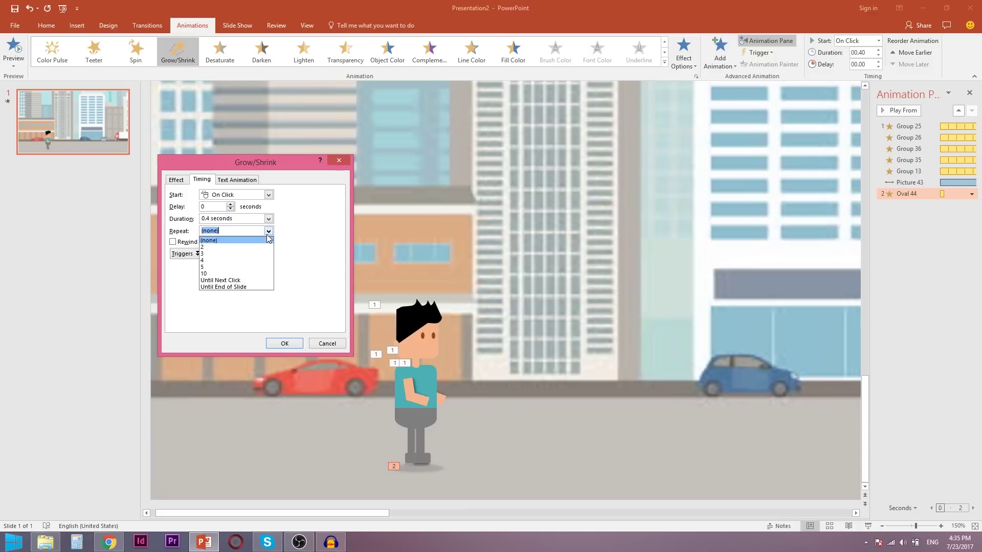
click(249, 275)
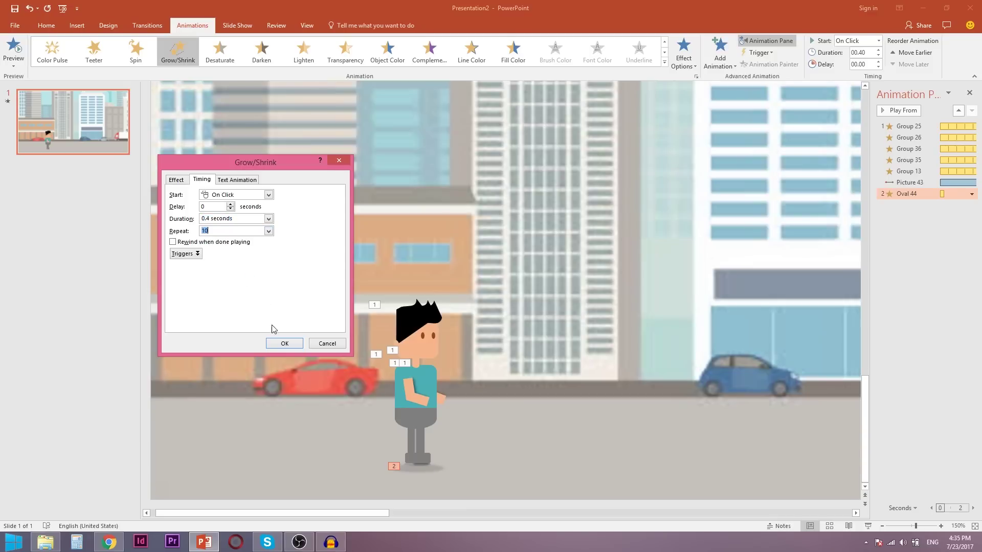
click(249, 194)
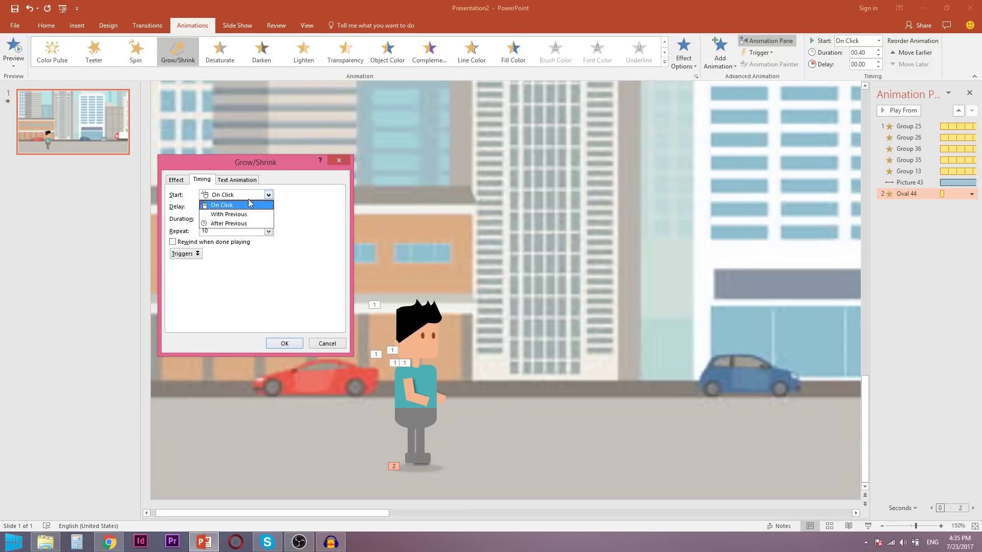
click(249, 213)
click(286, 344)
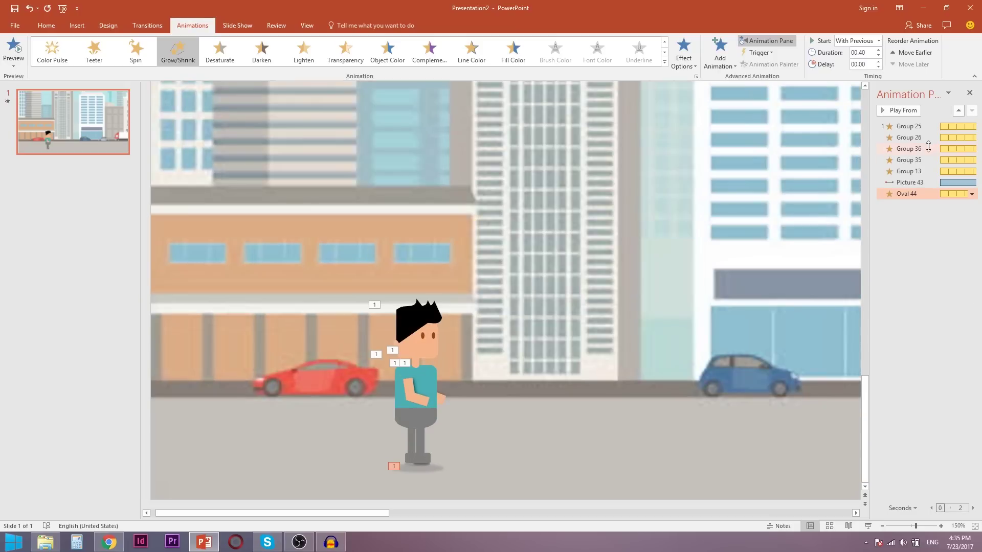
click(912, 127)
Play the animations from Group 25, then zoom out to 50% to see the whole city slide.
click(913, 112)
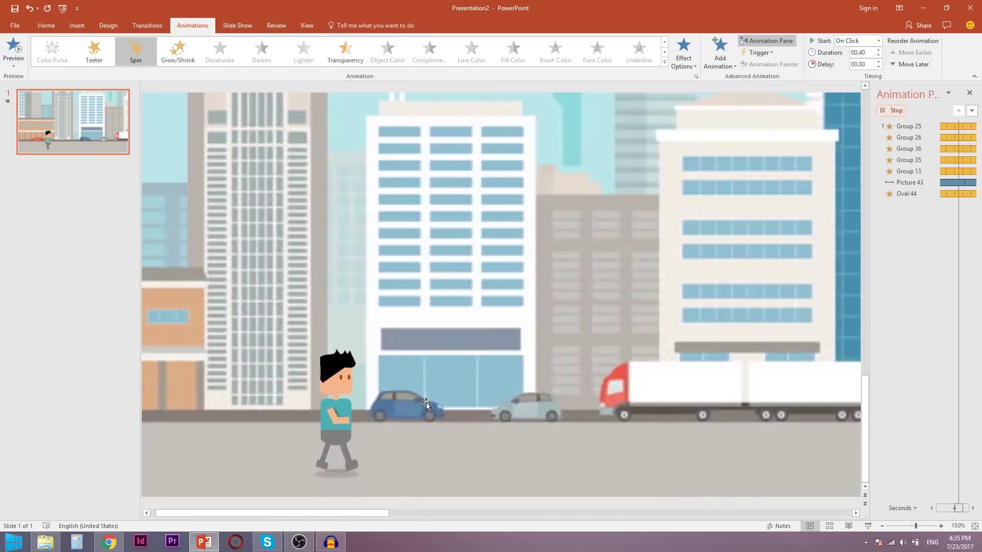
ctrl+scroll(565, 344, down, 2)
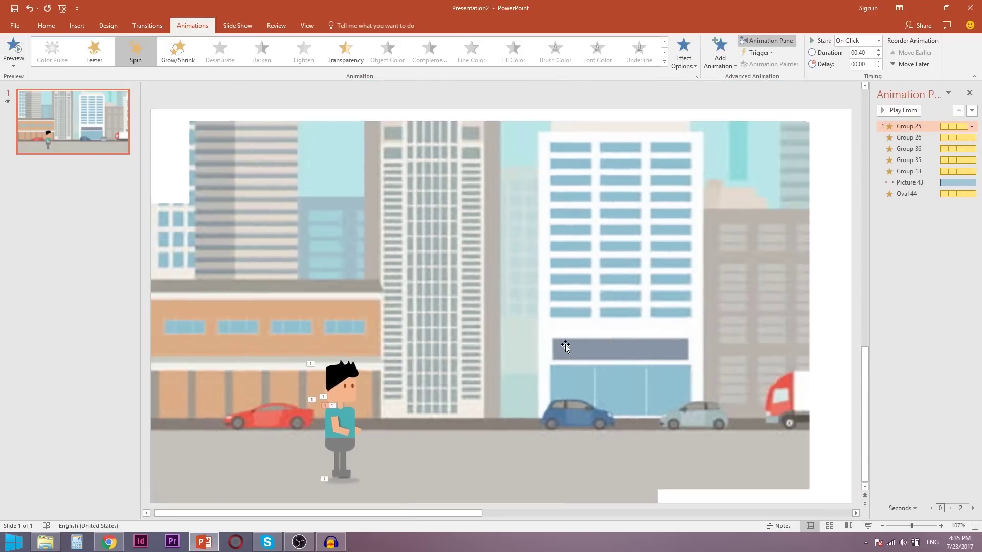
ctrl+scroll(566, 345, down, 2)
ctrl+scroll(565, 345, down, 2)
ctrl+scroll(566, 345, down, 1)
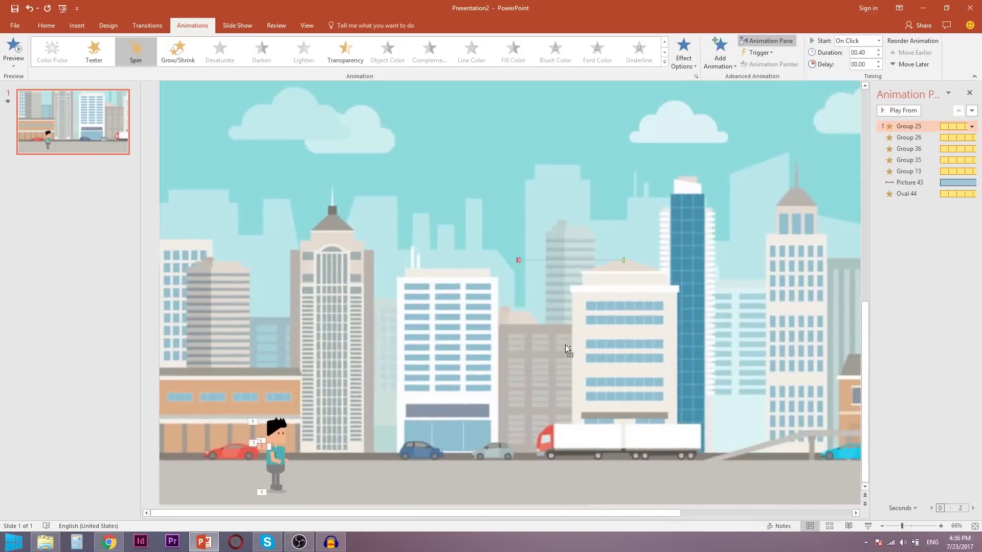
ctrl+scroll(566, 345, down, 1)
ctrl+scroll(529, 355, down, 1)
ctrl+scroll(529, 355, down, 1)
ctrl+scroll(529, 355, up, 3)
ctrl+scroll(519, 366, down, 1)
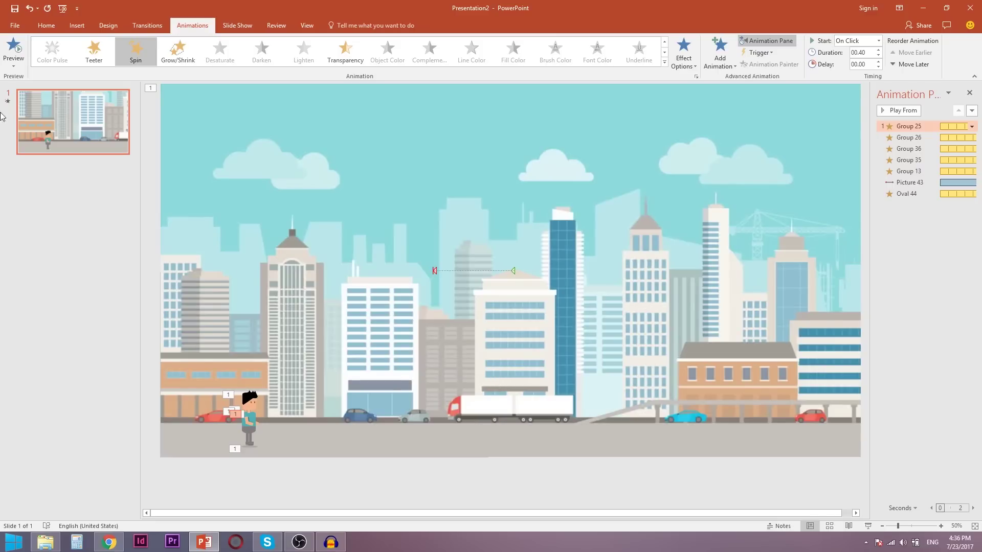
Set up a Presentation Quality video export at 5 seconds per slide and start creating it.
click(15, 25)
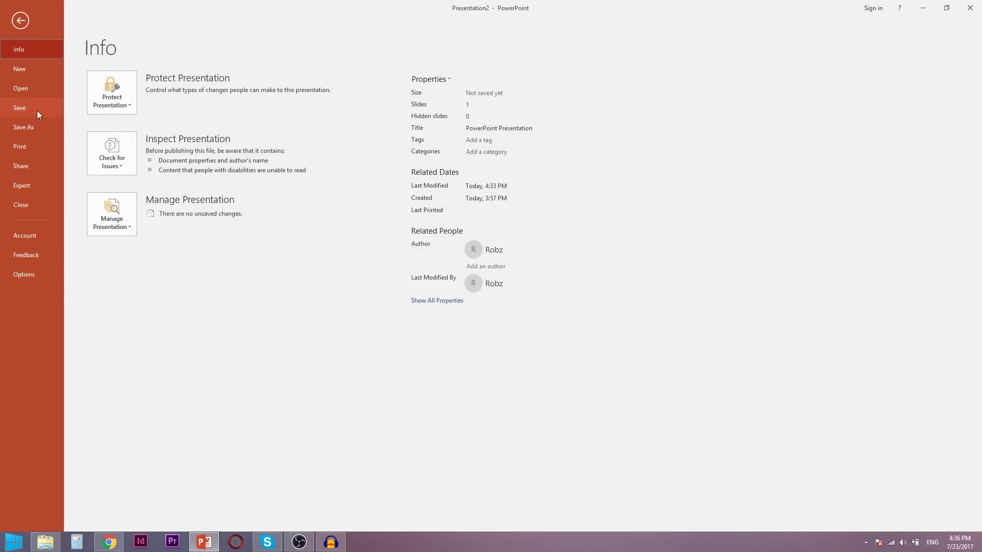
click(42, 189)
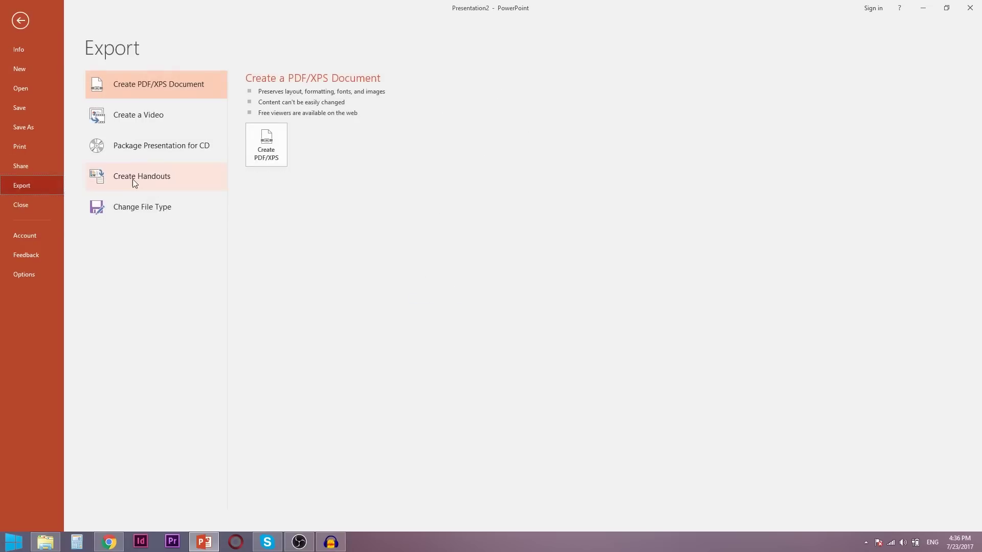
click(176, 122)
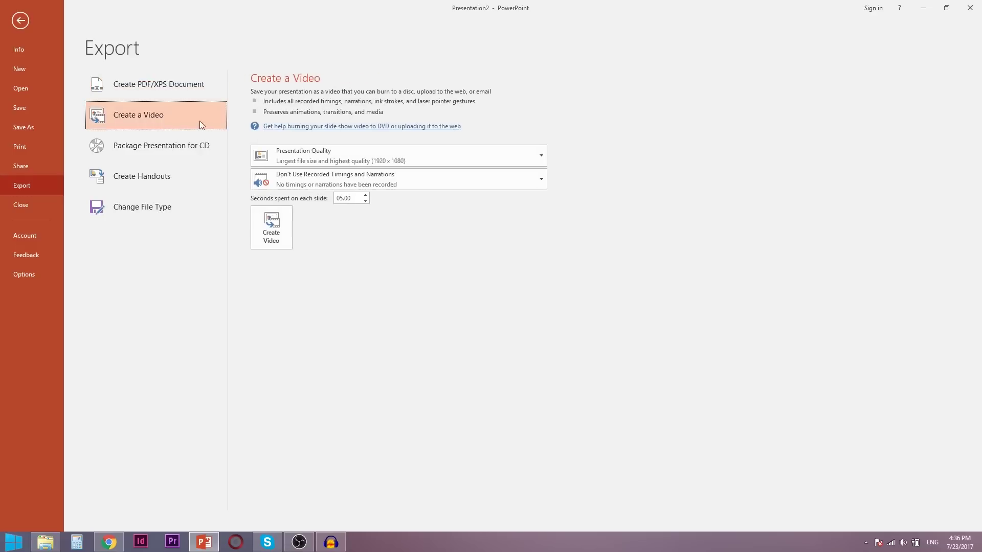
click(359, 200)
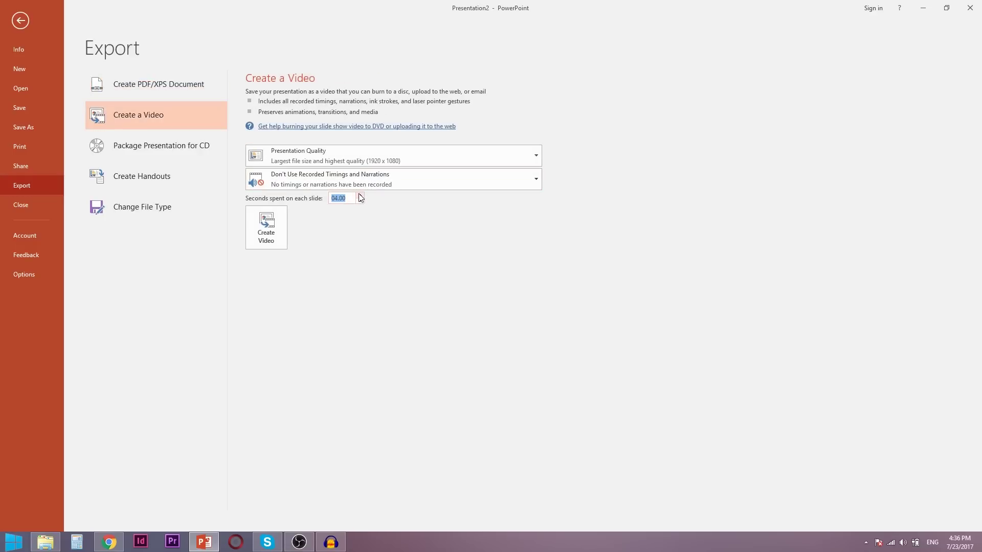
click(346, 200)
click(360, 202)
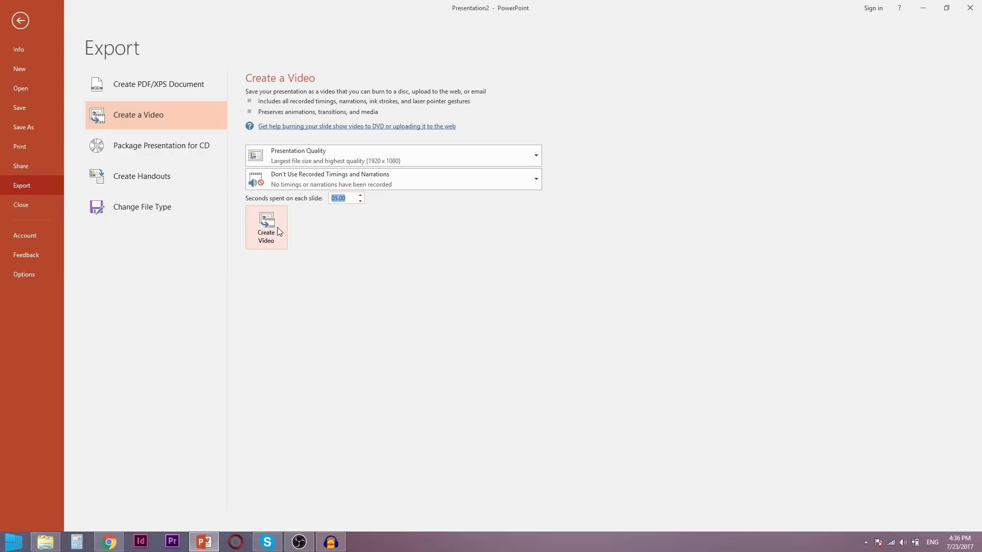
key(Escape)
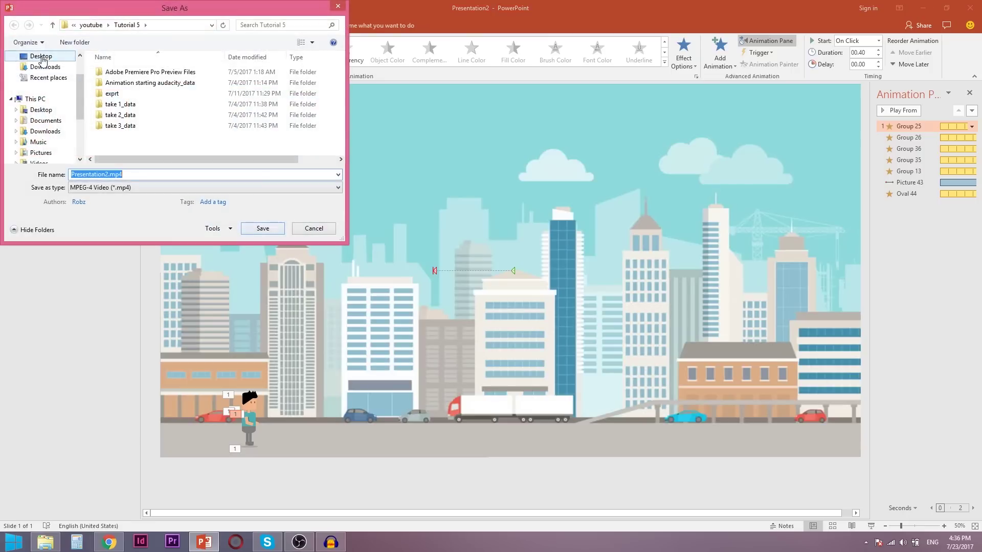
Save the video to the Desktop as Presentation2.mp4 in MPEG-4 format.
click(41, 56)
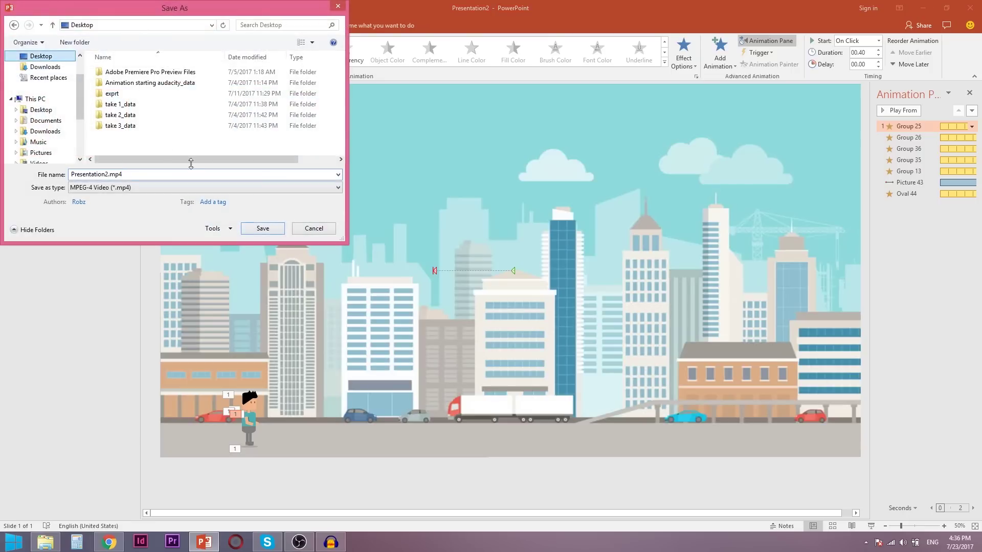
double_click(138, 174)
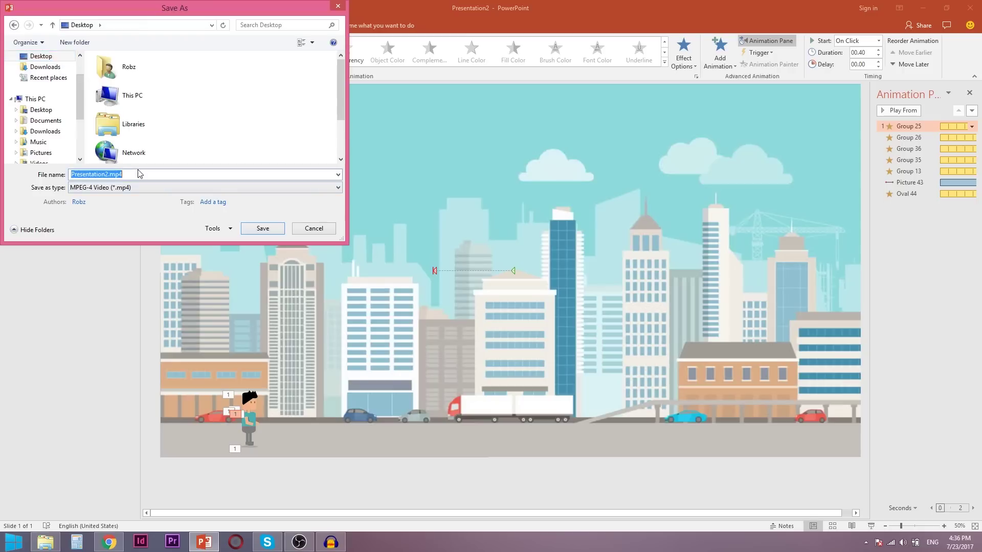
click(267, 229)
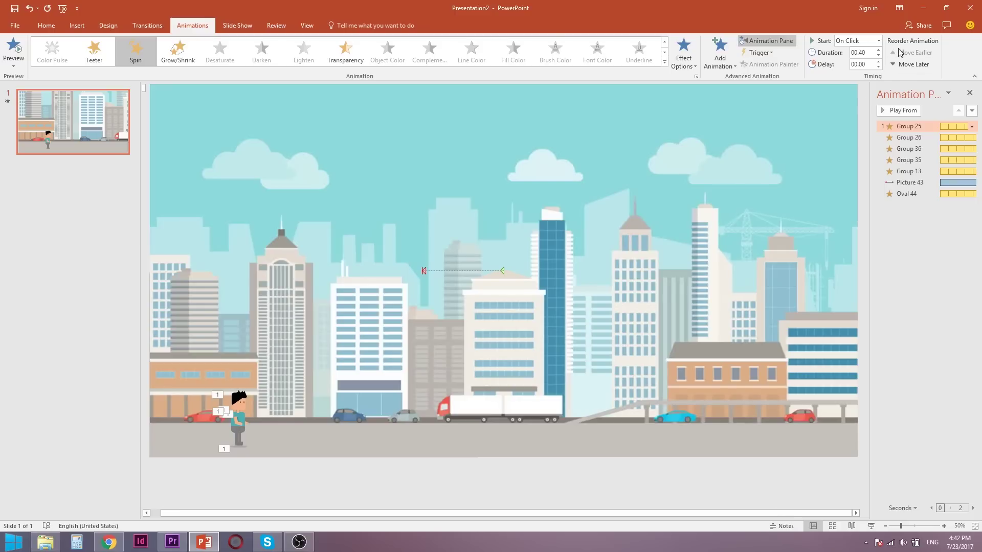
Minimize PowerPoint, open Presentation2.mp4 in Media Player Classic, and play the walking animation.
click(924, 10)
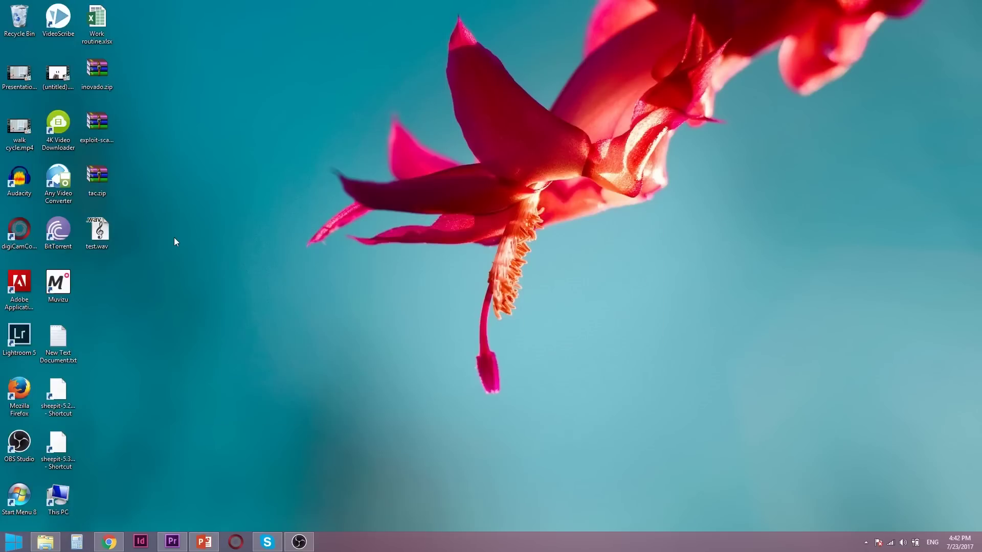
click(17, 77)
double_click(14, 75)
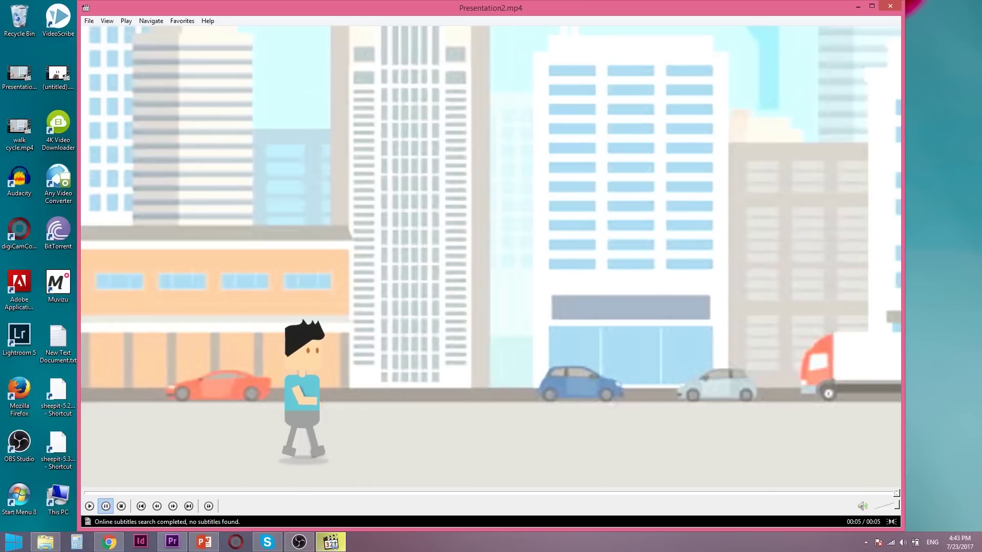
click(421, 301)
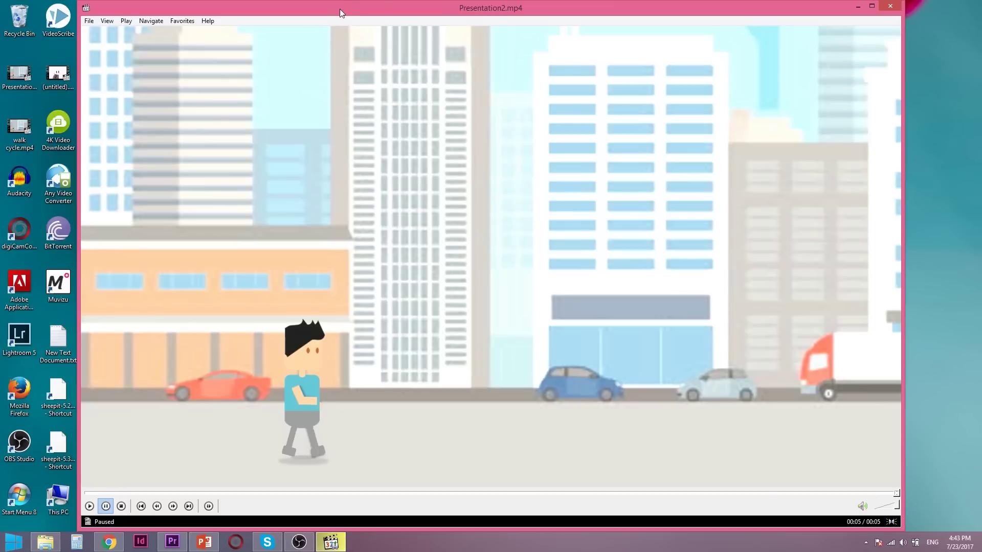
drag(340, 9, 339, 19)
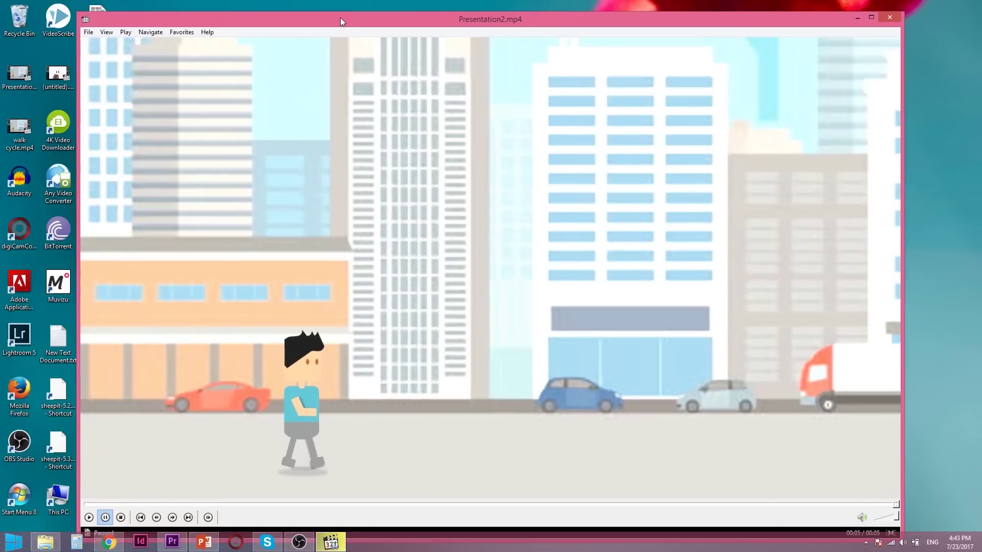